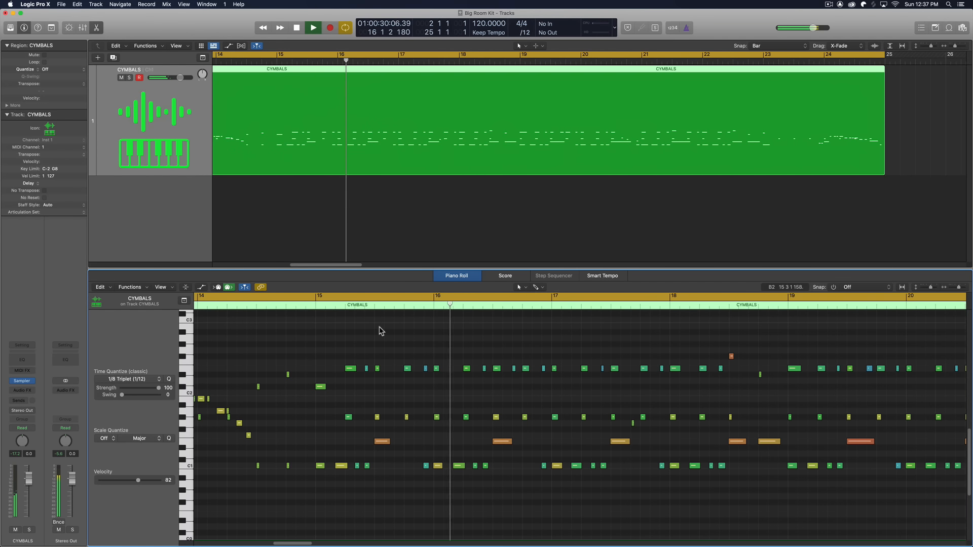
Check the mixer during playback, and examine the CYMBALS region's notes in the Piano Roll
{"action": "key", "text": "x"}
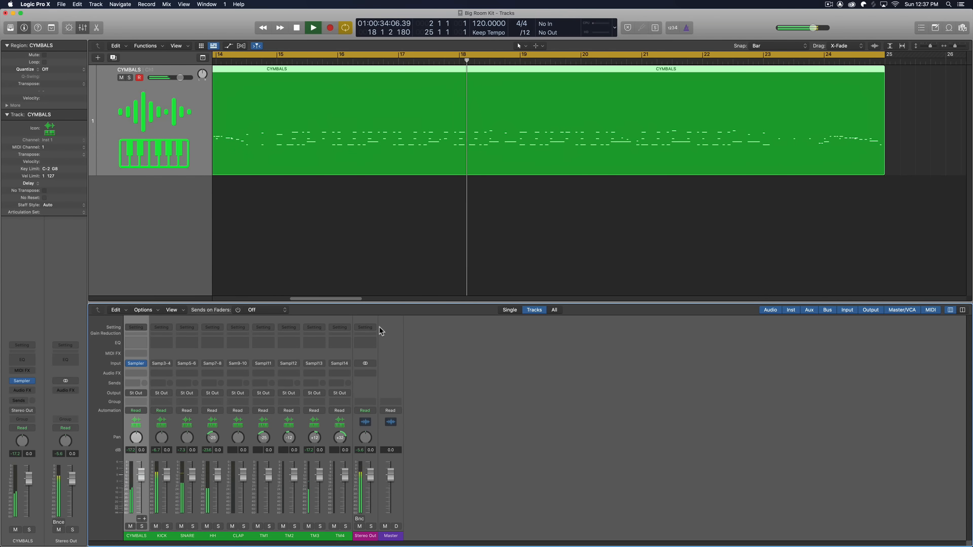
{"action": "key", "text": "p"}
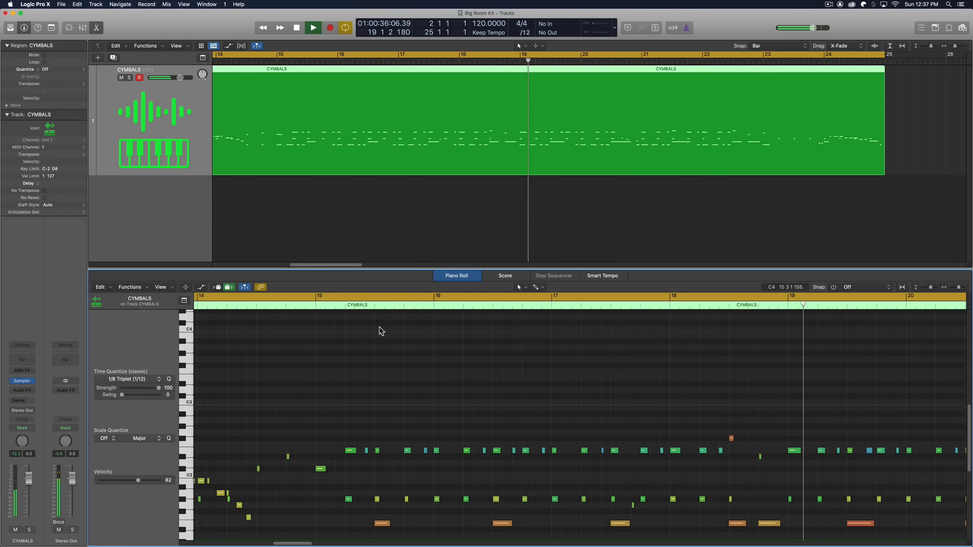
{"action": "scroll", "coordinate": [398, 374], "scroll_direction": "down", "scroll_amount": 3}
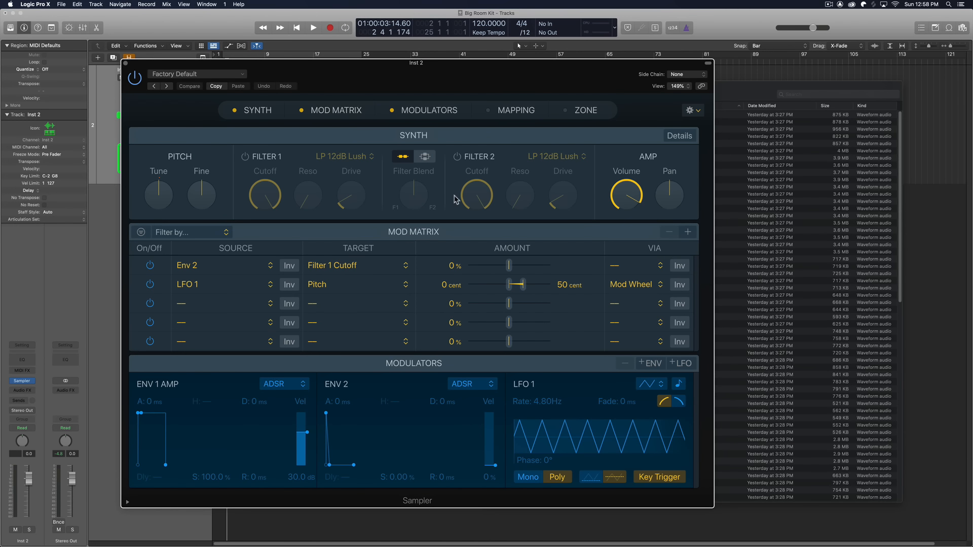
Switch to the Big Room folder in Finder and look through clap 1.wav to clap 5.wav
{"action": "left_click", "coordinate": [743, 95]}
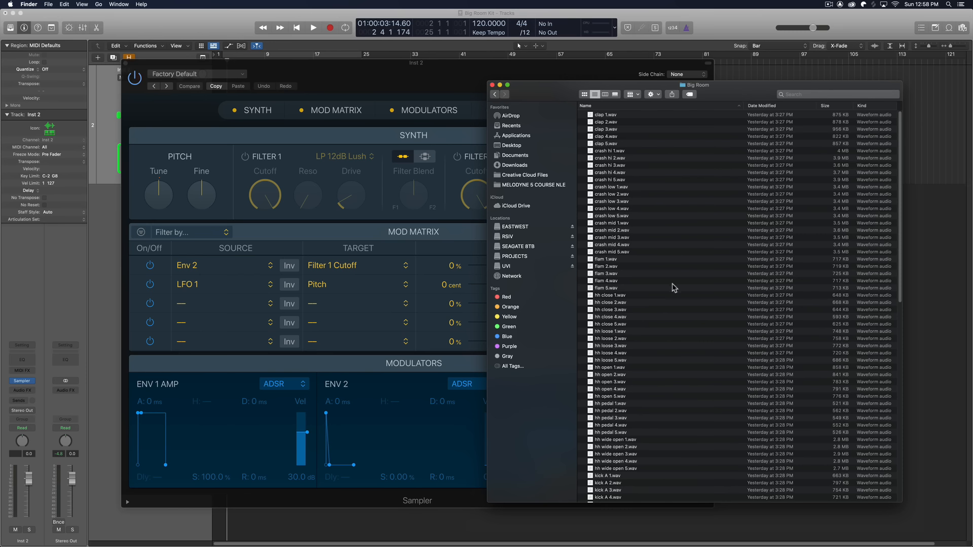
{"action": "left_click", "coordinate": [633, 117]}
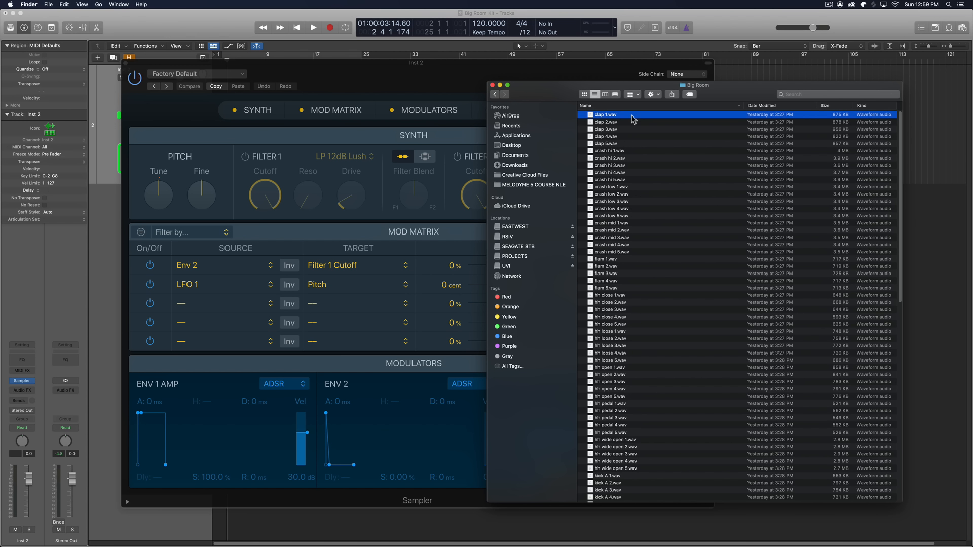
{"action": "key", "text": "Down"}
{"action": "key", "text": "Down"}
{"action": "key", "text": "Down"}
{"action": "key", "text": "Down"}
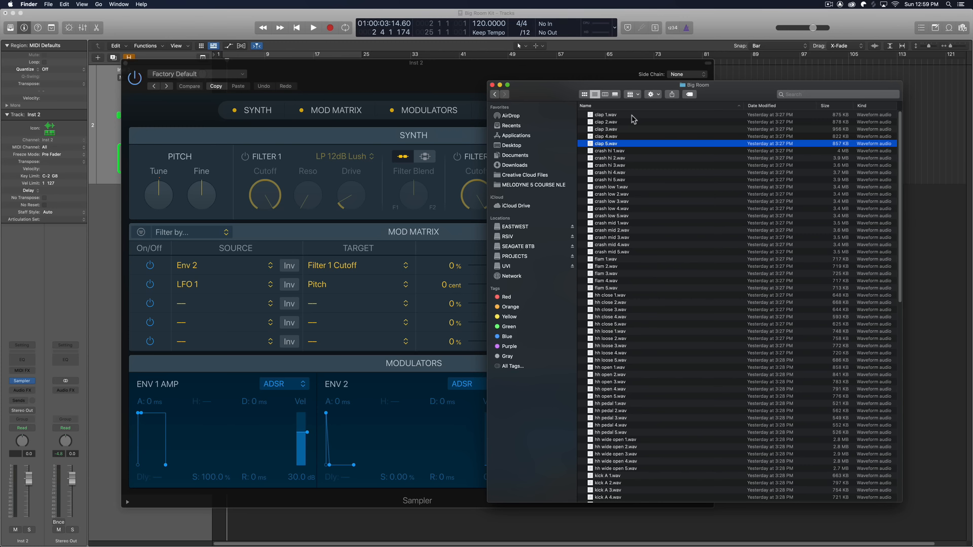
Go through the five clap samples again and return to clap 1.wav
{"action": "left_click", "coordinate": [632, 116]}
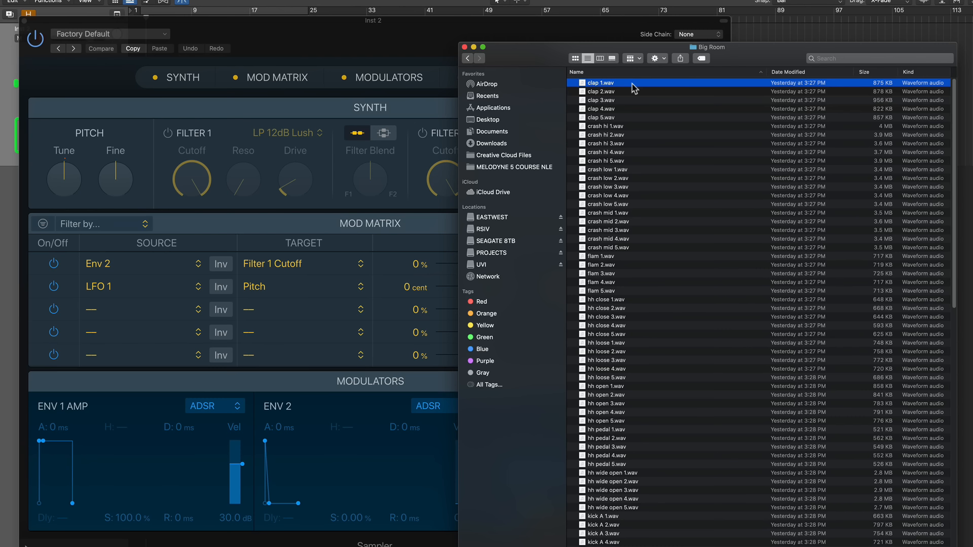
{"action": "key", "text": "Down"}
{"action": "key", "text": "Down"}
{"action": "key", "text": "Down"}
{"action": "key", "text": "Down"}
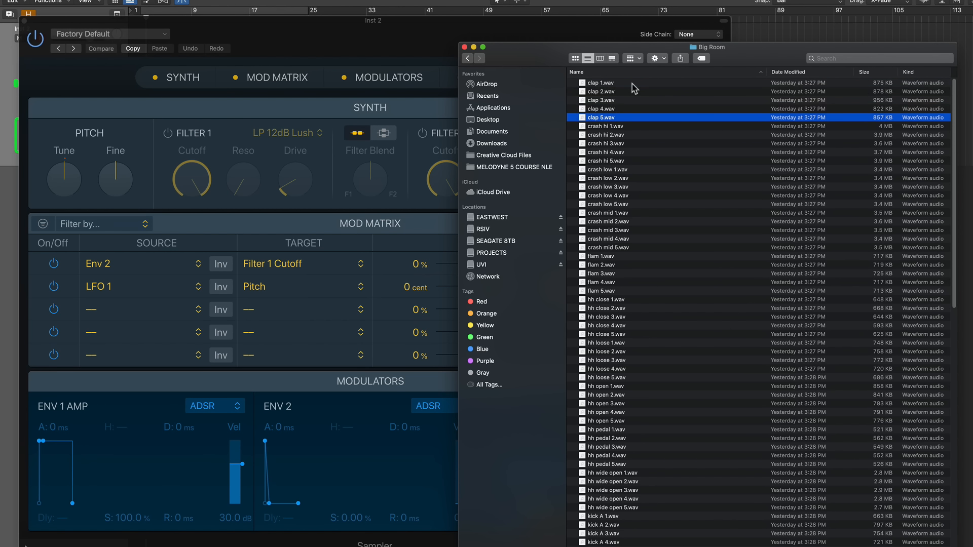
{"action": "key", "text": "Up"}
{"action": "key", "text": "Up"}
{"action": "key", "text": "Up"}
{"action": "key", "text": "Up"}
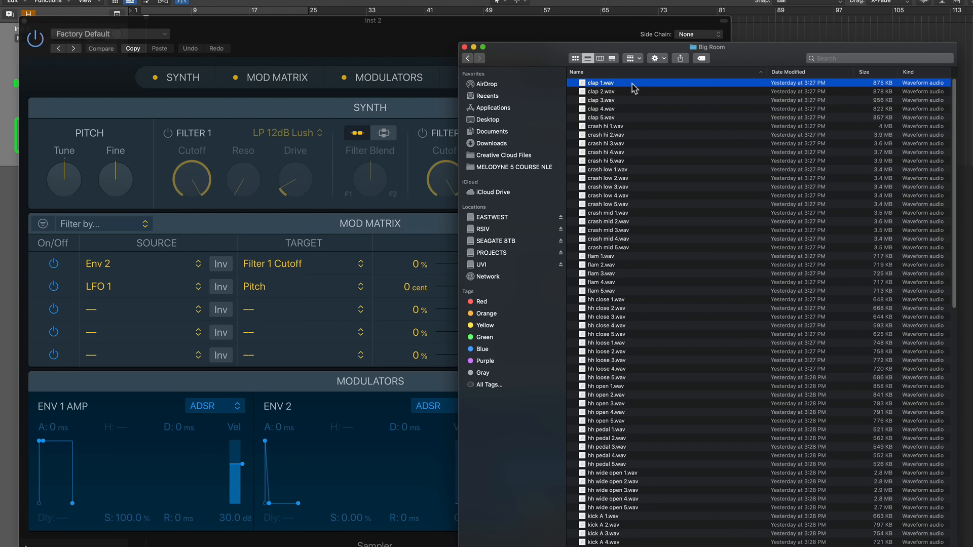
Audition the clap samples from clap 1.wav to clap 5.wav in a Quick Look preview
{"action": "key", "text": "space"}
{"action": "key", "text": "Down"}
{"action": "key", "text": "Down"}
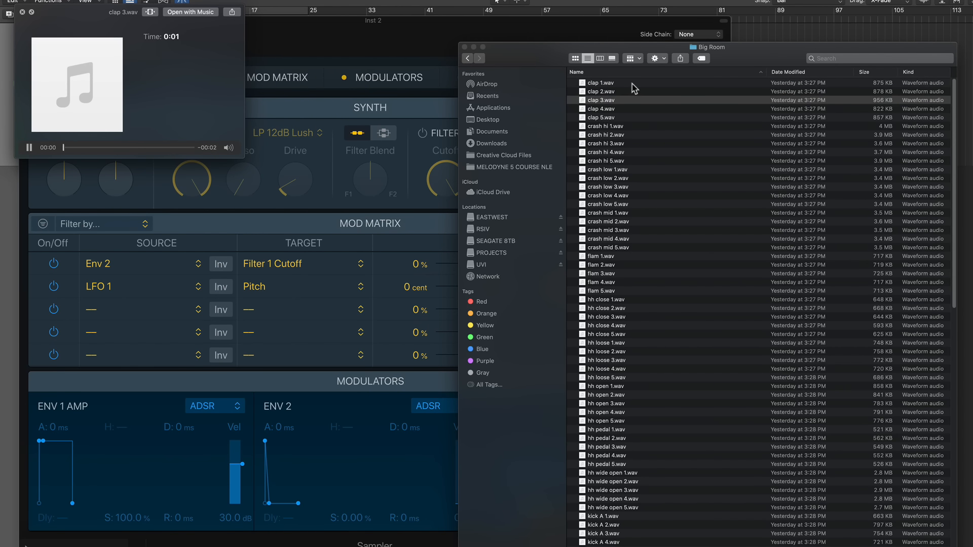
{"action": "key", "text": "Down"}
{"action": "key", "text": "Down"}
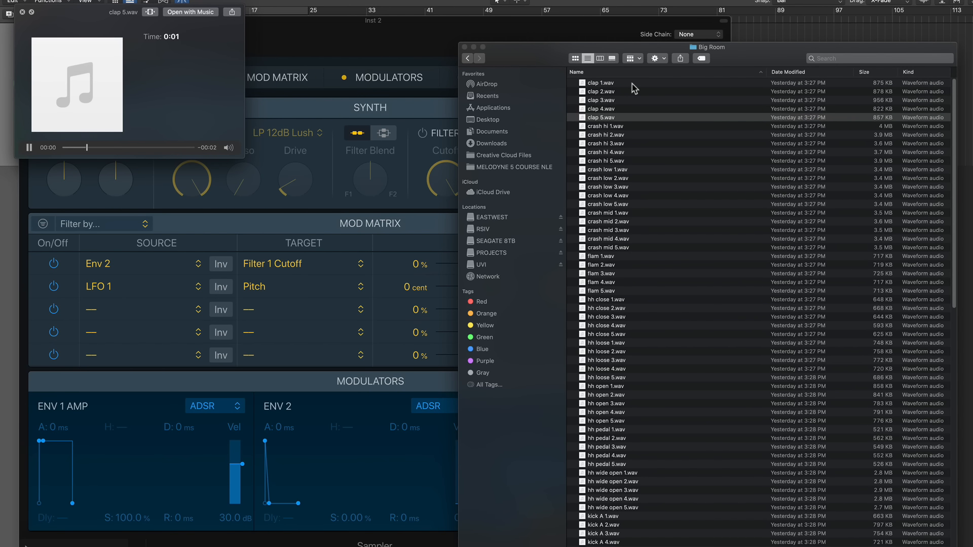
{"action": "key", "text": "space"}
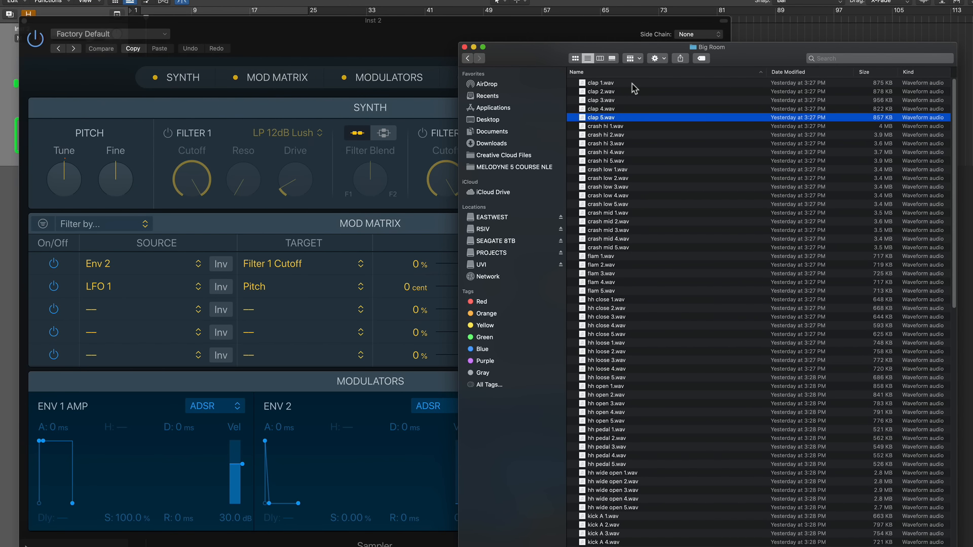
Audition the high crash samples from crash hi 1.wav to crash hi 3.wav
{"action": "key", "text": "Down"}
{"action": "key", "text": "Down"}
{"action": "key", "text": "Down"}
{"action": "key", "text": "Down"}
{"action": "key", "text": "Down"}
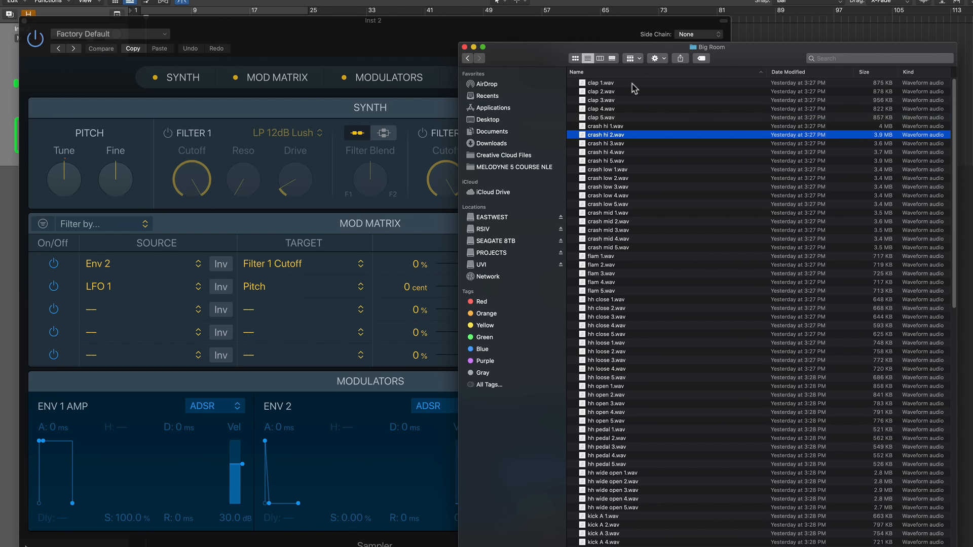
{"action": "key", "text": "Up"}
{"action": "key", "text": "Up"}
{"action": "key", "text": "Up"}
{"action": "key", "text": "Up"}
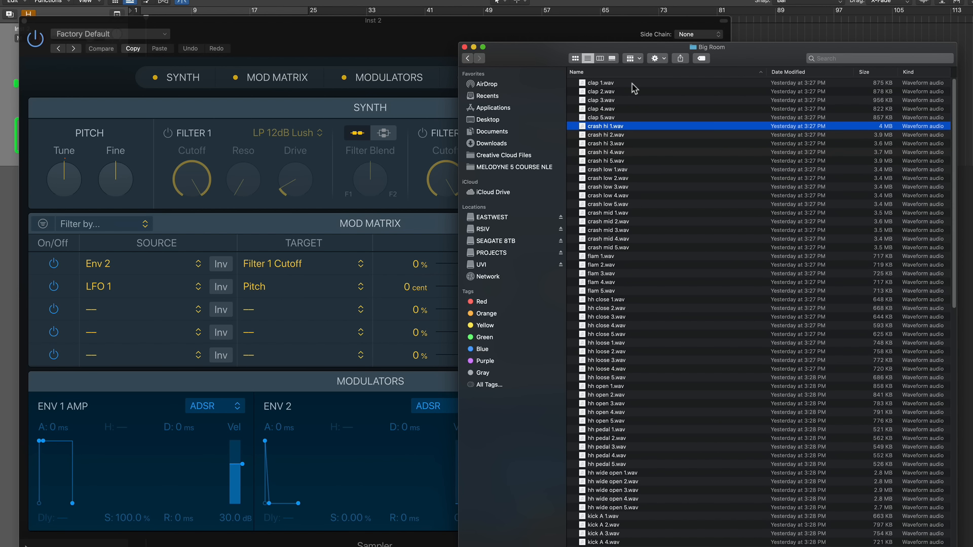
{"action": "key", "text": "space"}
{"action": "key", "text": "Down"}
{"action": "key", "text": "Down"}
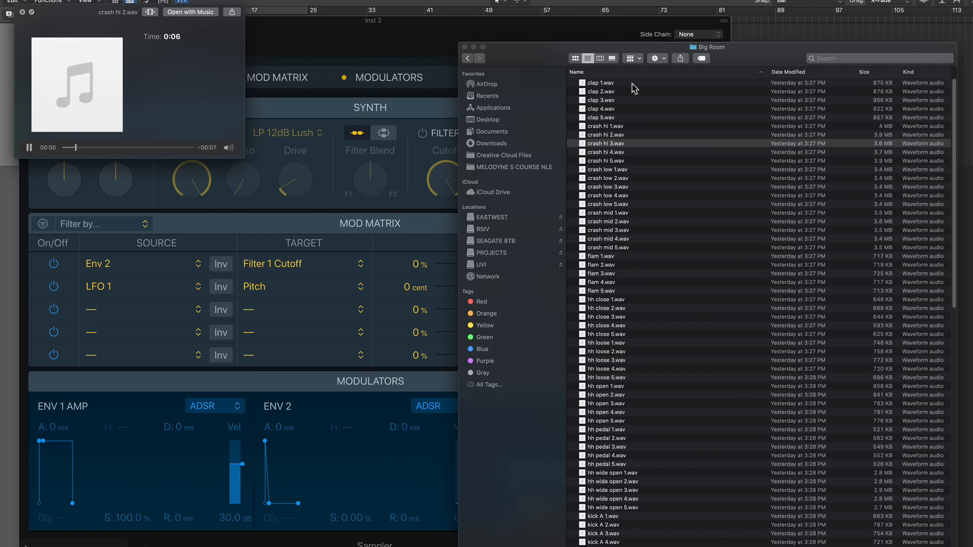
{"action": "key", "text": "space"}
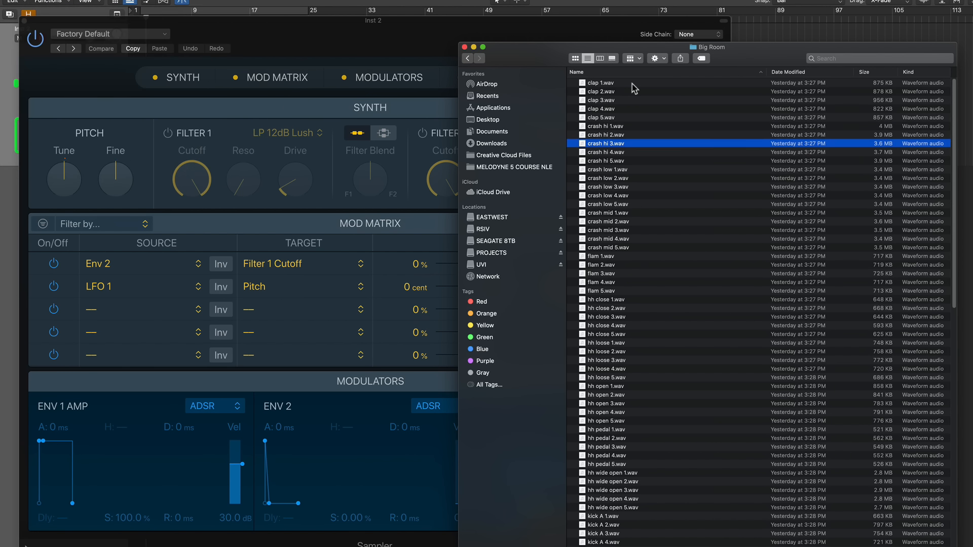
Move on to the low crash samples and audition crash low 1.wav
{"action": "key", "text": "Down"}
{"action": "key", "text": "Down"}
{"action": "key", "text": "Down"}
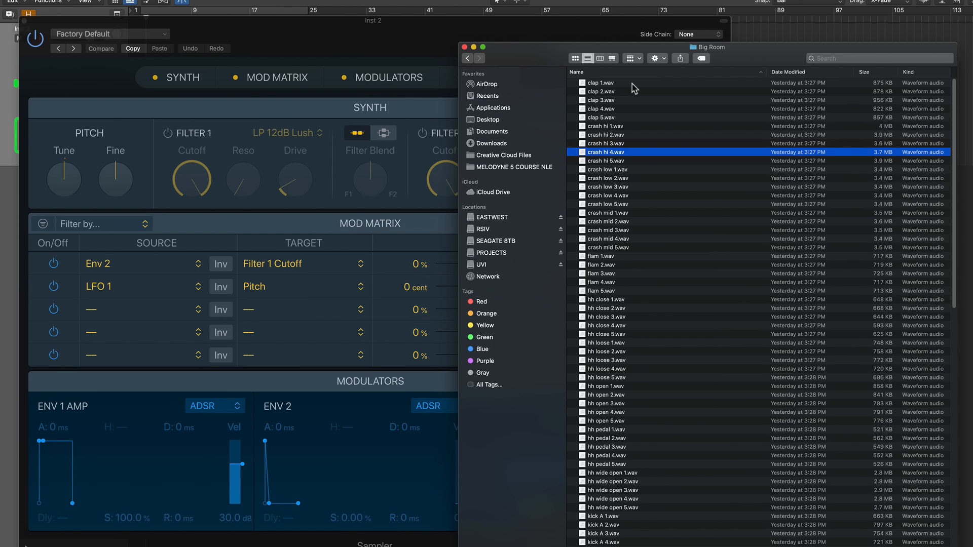
{"action": "key", "text": "space"}
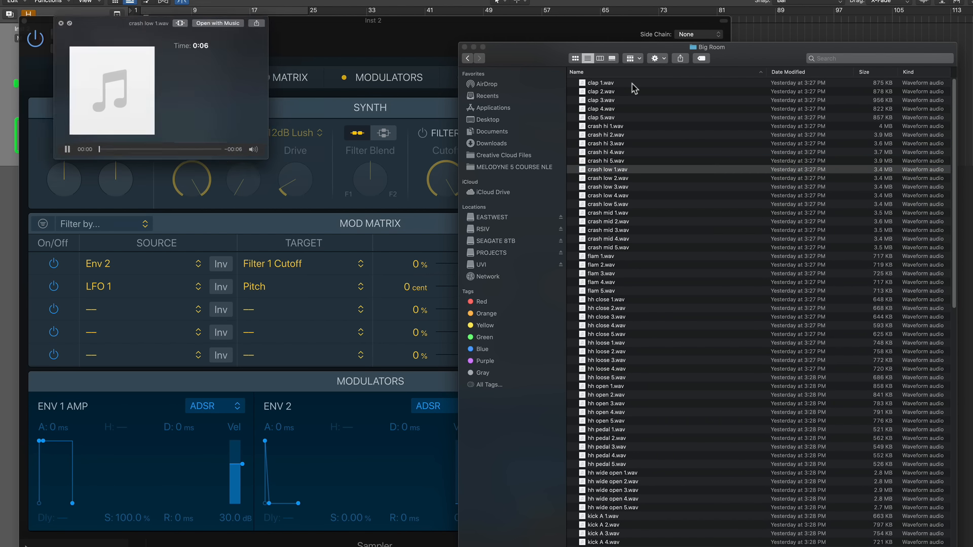
{"action": "key", "text": "space"}
Move on to the mid crash samples and audition crash mid 1.wav
{"action": "key", "text": "Down"}
{"action": "key", "text": "Down"}
{"action": "key", "text": "Down"}
{"action": "key", "text": "Down"}
{"action": "key", "text": "Down"}
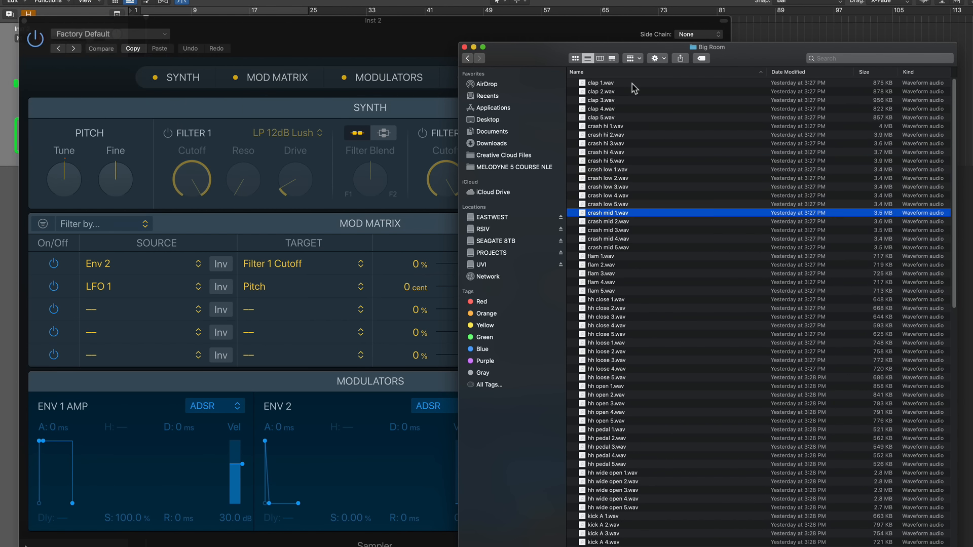
{"action": "key", "text": "space"}
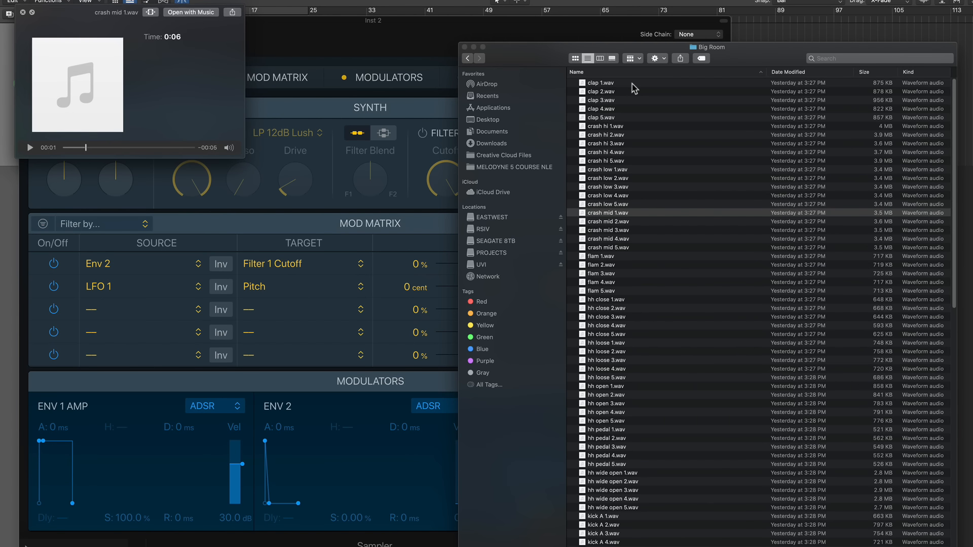
{"action": "key", "text": "space"}
Move on to the flam samples and audition flam 1.wav
{"action": "key", "text": "Down"}
{"action": "key", "text": "Down"}
{"action": "key", "text": "Down"}
{"action": "key", "text": "Down"}
{"action": "key", "text": "Down"}
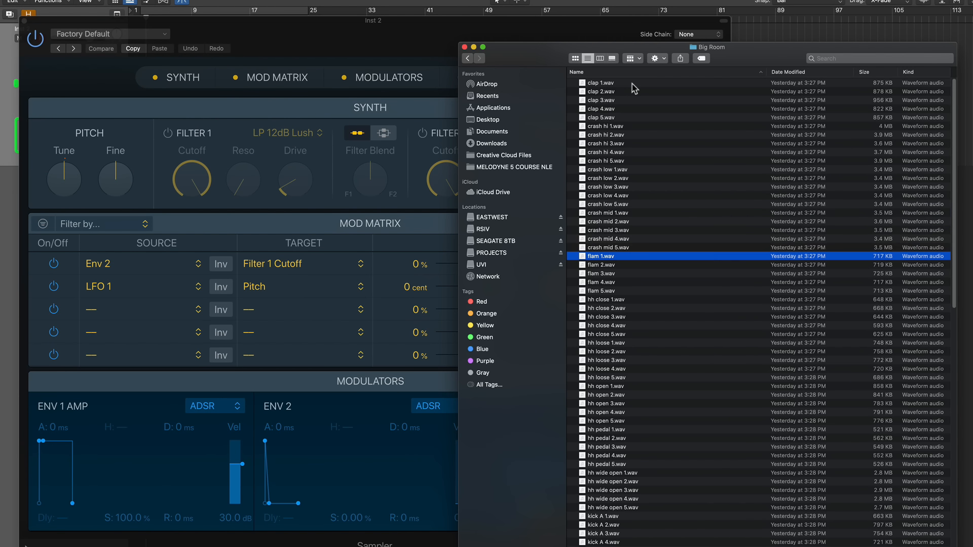
{"action": "key", "text": "space"}
{"action": "key", "text": "space"}
Look over the hi-hat samples from hh close 1.wav to hh wide open 5.wav
{"action": "key", "text": "Down"}
{"action": "key", "text": "Down"}
{"action": "key", "text": "Down"}
{"action": "key", "text": "Down"}
{"action": "key", "text": "Down"}
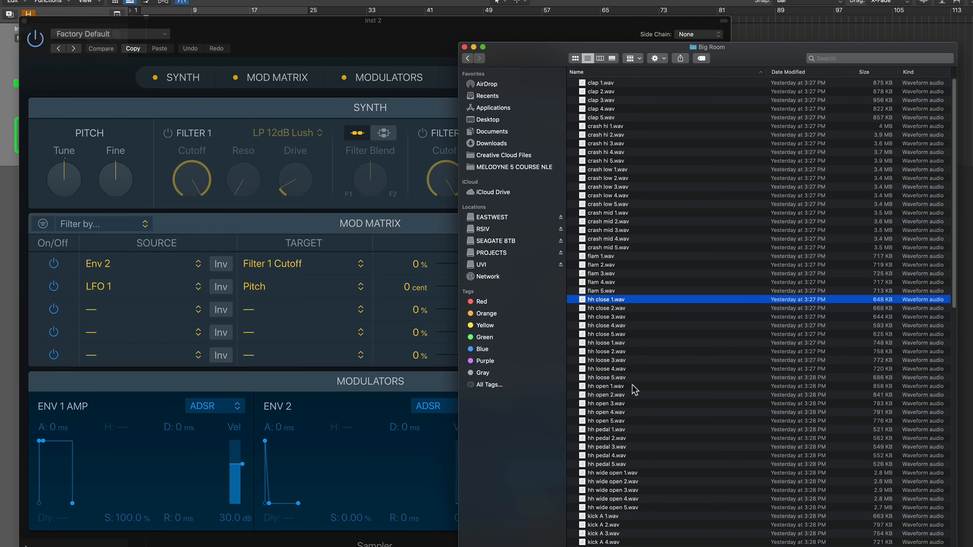
{"action": "scroll", "coordinate": [628, 458], "scroll_direction": "down", "scroll_amount": 7}
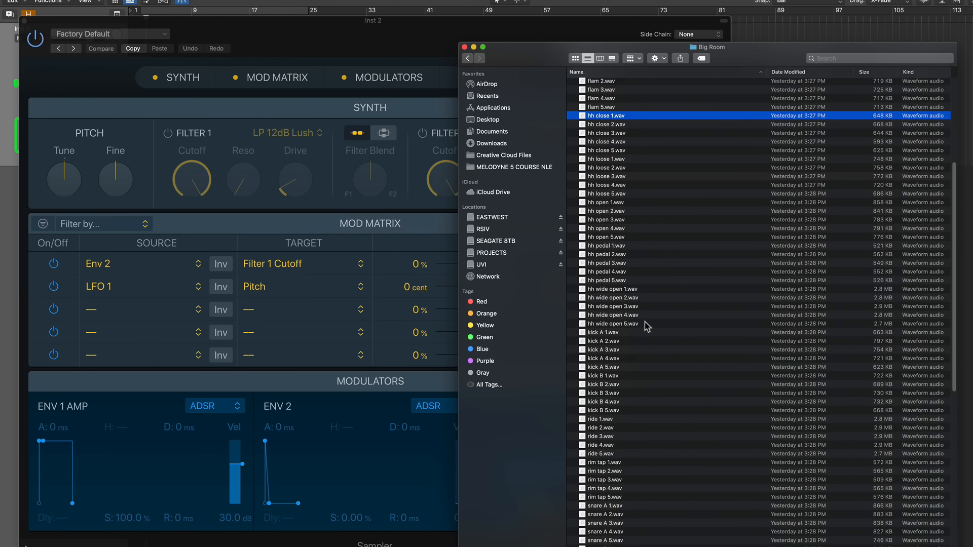
Audition the first two kick A samples, kick A 1.wav and kick A 2.wav
{"action": "left_click", "coordinate": [632, 333]}
{"action": "scroll", "coordinate": [634, 334], "scroll_direction": "down", "scroll_amount": 2}
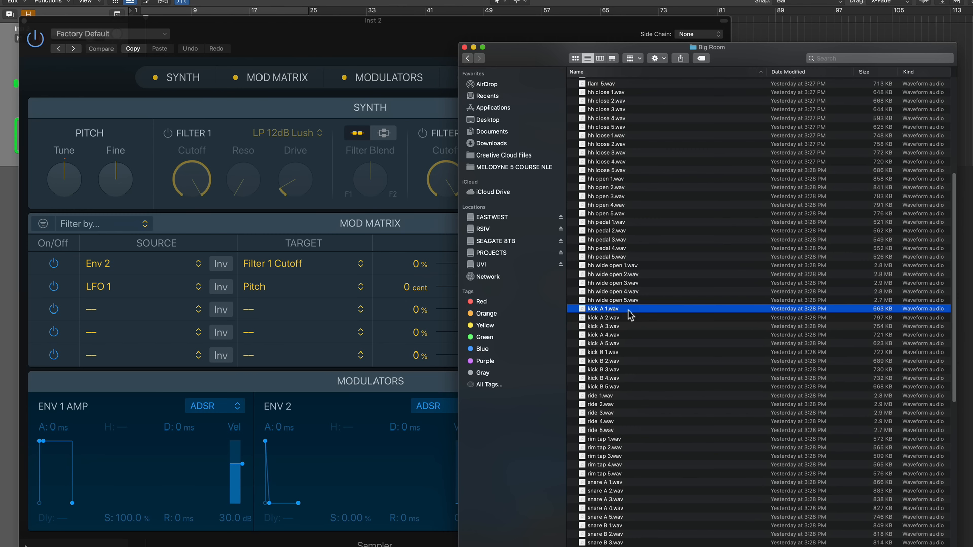
{"action": "key", "text": "space"}
{"action": "key", "text": "Down"}
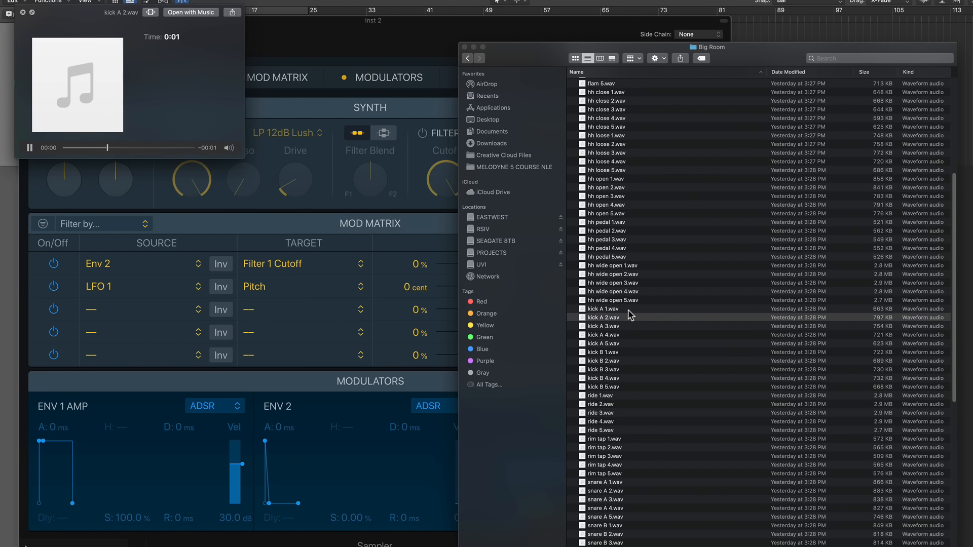
{"action": "key", "text": "space"}
Audition the kick B samples, starting with kick B 1.wav
{"action": "key", "text": "Down"}
{"action": "key", "text": "Down"}
{"action": "key", "text": "Down"}
{"action": "key", "text": "Down"}
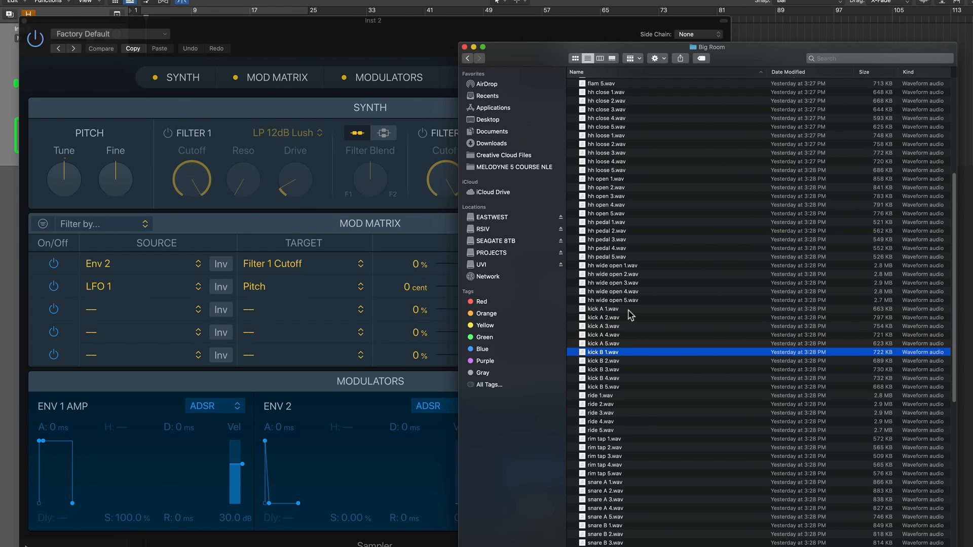
{"action": "key", "text": "space"}
{"action": "key", "text": "space"}
{"action": "key", "text": "space"}
{"action": "key", "text": "Down"}
{"action": "key", "text": "Down"}
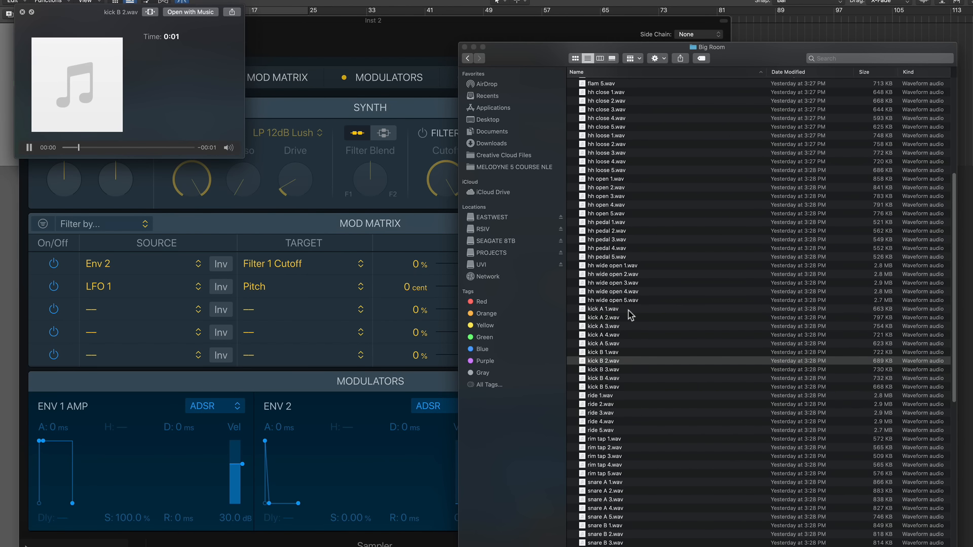
{"action": "key", "text": "Down"}
{"action": "key", "text": "space"}
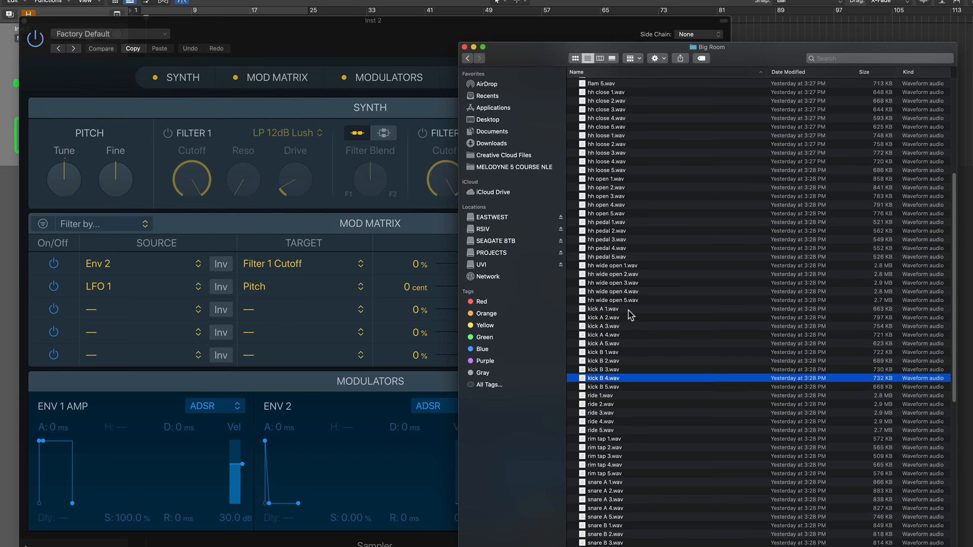
Look through the kick A and kick B samples again, ending on kick B 5.wav
{"action": "key", "text": "Up"}
{"action": "key", "text": "Up"}
{"action": "key", "text": "Up"}
{"action": "key", "text": "Up"}
{"action": "key", "text": "Up"}
{"action": "key", "text": "Up"}
{"action": "key", "text": "Up"}
{"action": "key", "text": "Up"}
{"action": "key", "text": "Down"}
{"action": "key", "text": "Down"}
{"action": "key", "text": "Down"}
{"action": "key", "text": "Down"}
{"action": "key", "text": "Down"}
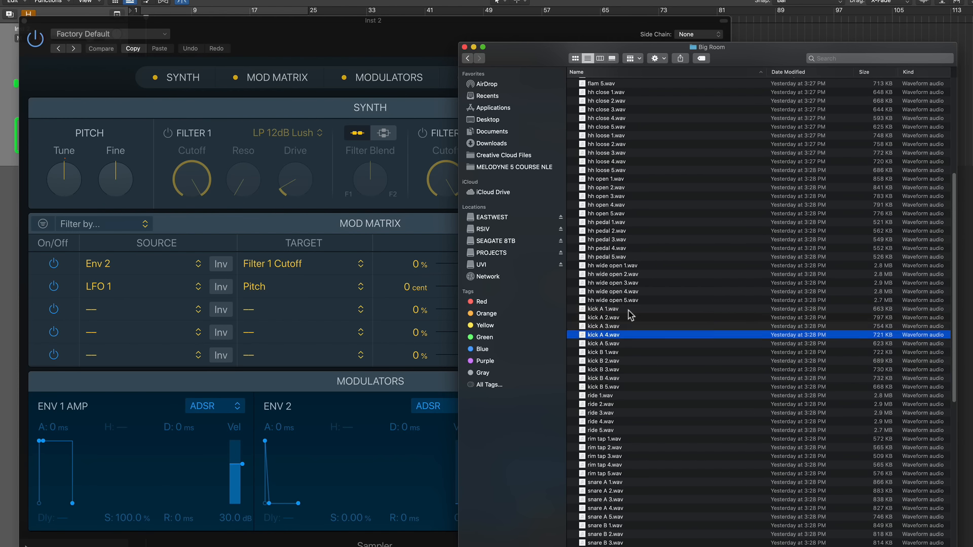
{"action": "key", "text": "Down"}
{"action": "key", "text": "Down"}
{"action": "key", "text": "Down"}
{"action": "key", "text": "Down"}
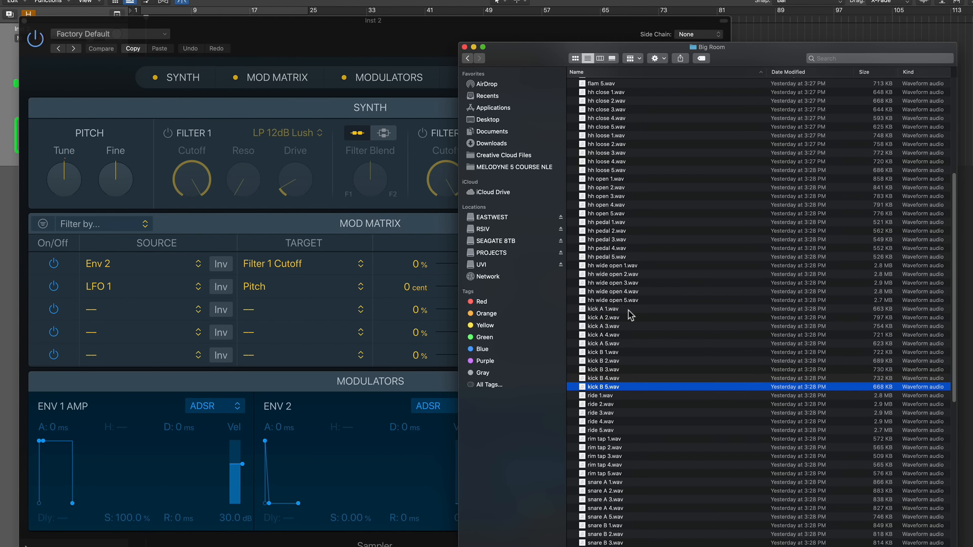
Audition the ride cymbal sample ride 1.wav
{"action": "scroll", "coordinate": [628, 311], "scroll_direction": "down", "scroll_amount": 5}
{"action": "left_click", "coordinate": [627, 257]}
{"action": "key", "text": "space"}
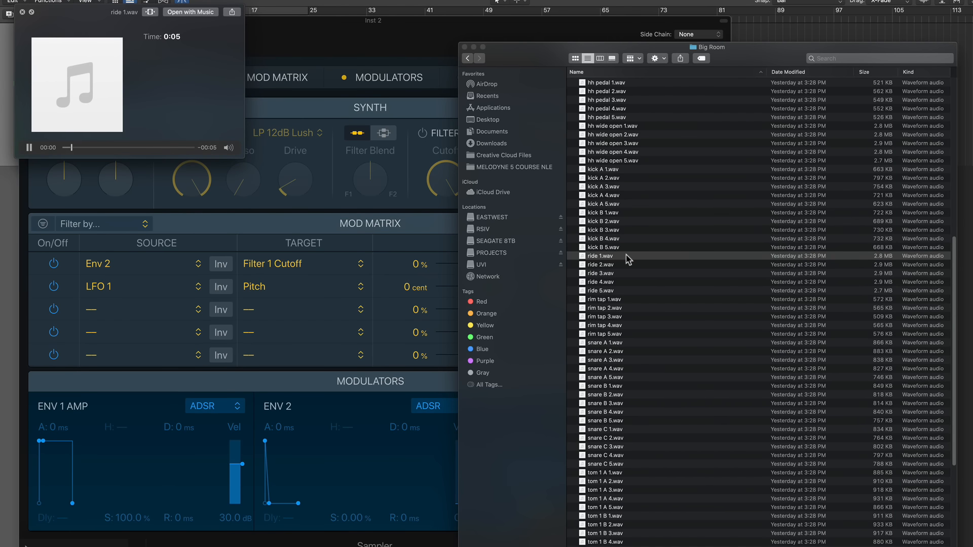
{"action": "key", "text": "space"}
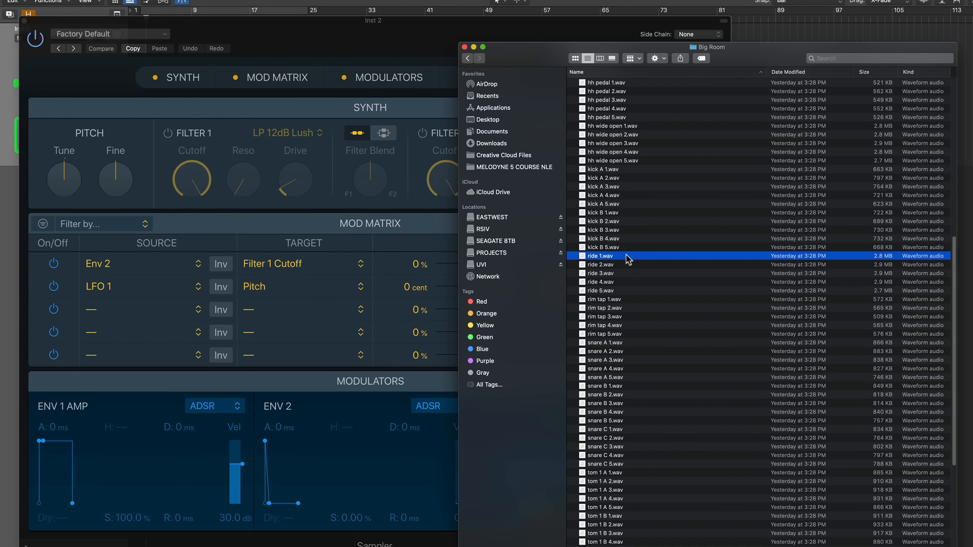
Audition the rim tap sample rim tap 1.wav
{"action": "scroll", "coordinate": [636, 271], "scroll_direction": "down", "scroll_amount": 2}
{"action": "left_click", "coordinate": [643, 253]}
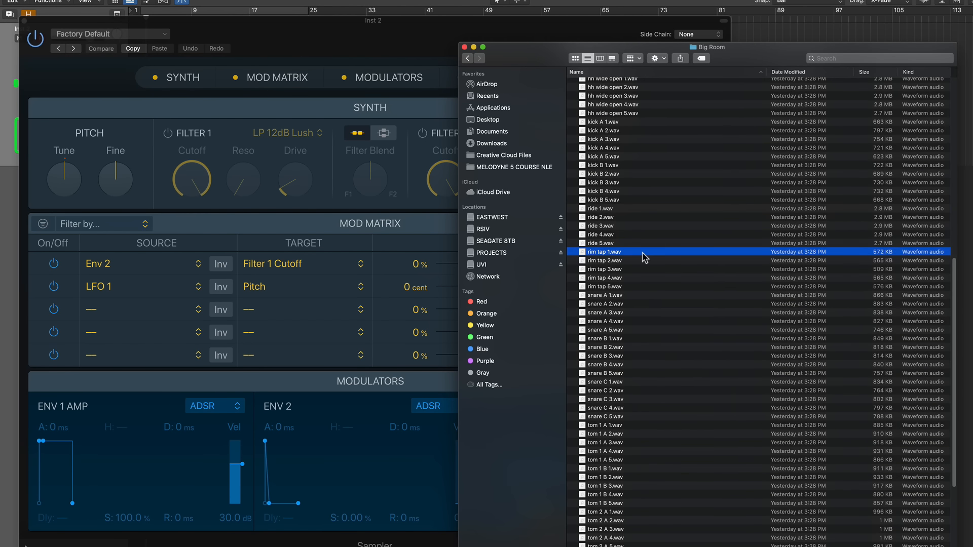
{"action": "key", "text": "space"}
{"action": "key", "text": "space"}
Look through the snare A samples from snare A 1.wav to snare A 4.wav and back
{"action": "scroll", "coordinate": [629, 273], "scroll_direction": "down", "scroll_amount": 2}
{"action": "left_click", "coordinate": [626, 263]}
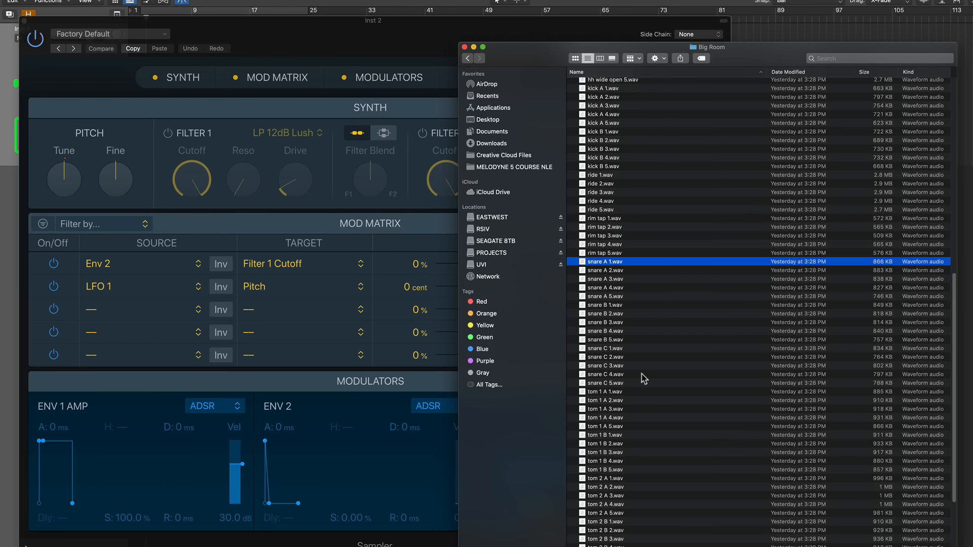
{"action": "key", "text": "Down"}
{"action": "key", "text": "Down"}
{"action": "key", "text": "Down"}
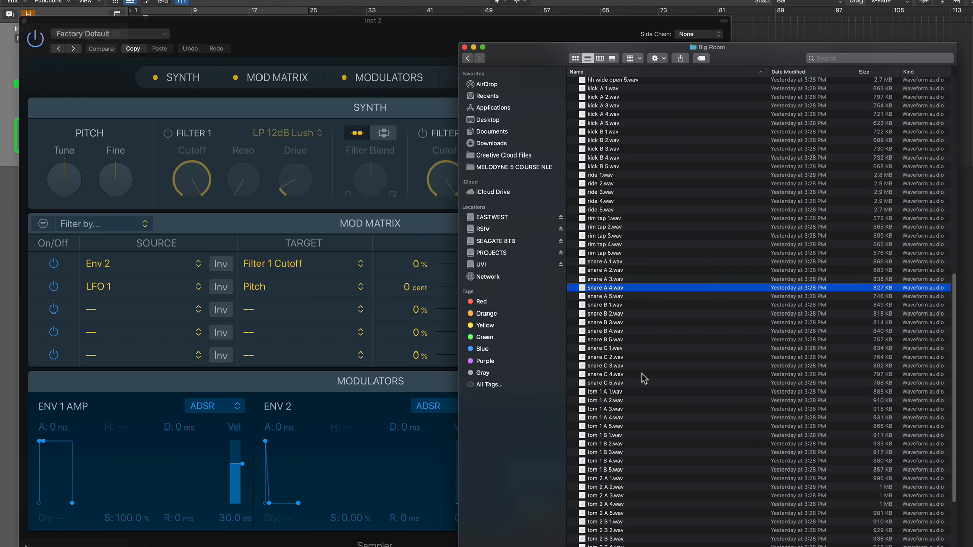
{"action": "key", "text": "Up"}
{"action": "key", "text": "Up"}
{"action": "key", "text": "Up"}
{"action": "key", "text": "Down"}
{"action": "key", "text": "Down"}
{"action": "key", "text": "Down"}
{"action": "key", "text": "Up"}
{"action": "key", "text": "Up"}
{"action": "key", "text": "Up"}
{"action": "key", "text": "Up"}
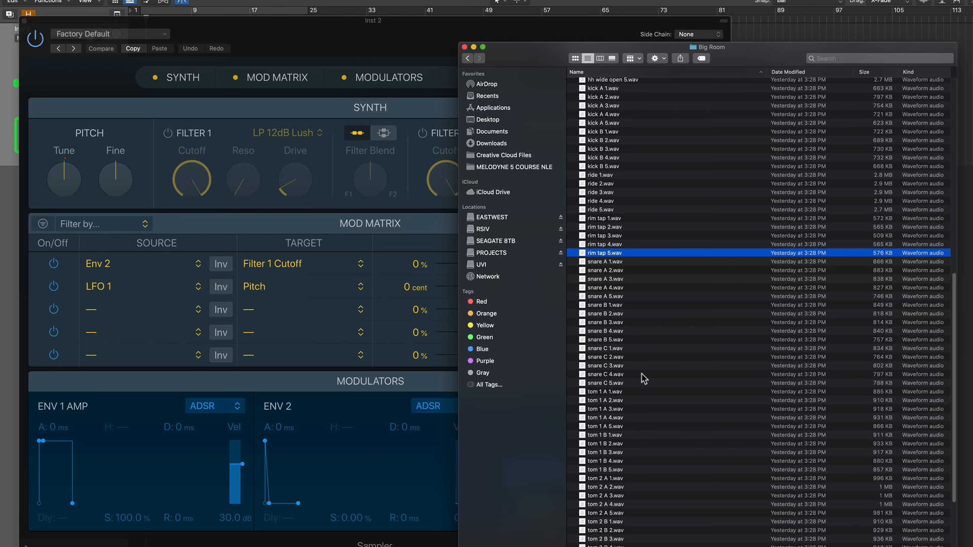
Audition the snare sample snare A 1.wav
{"action": "key", "text": "Down"}
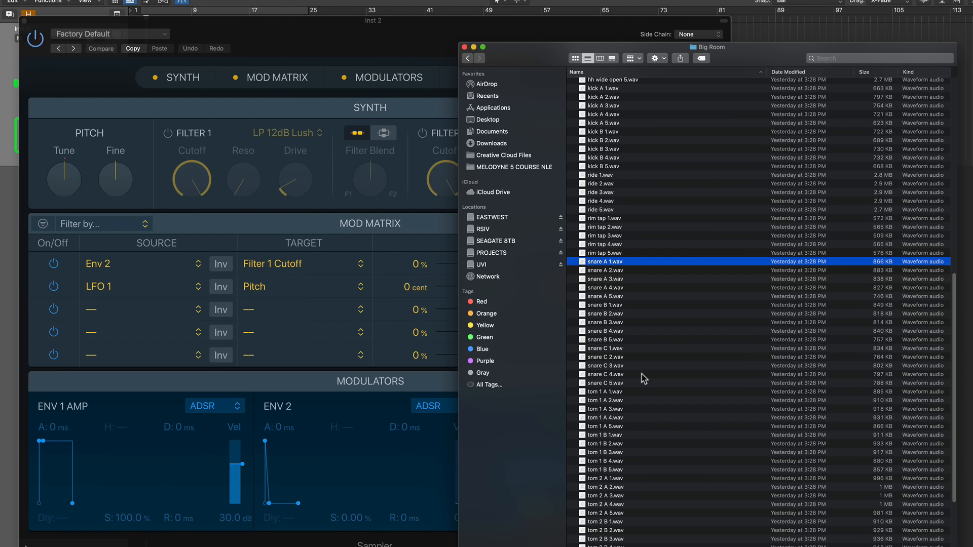
{"action": "key", "text": "space"}
{"action": "key", "text": "space"}
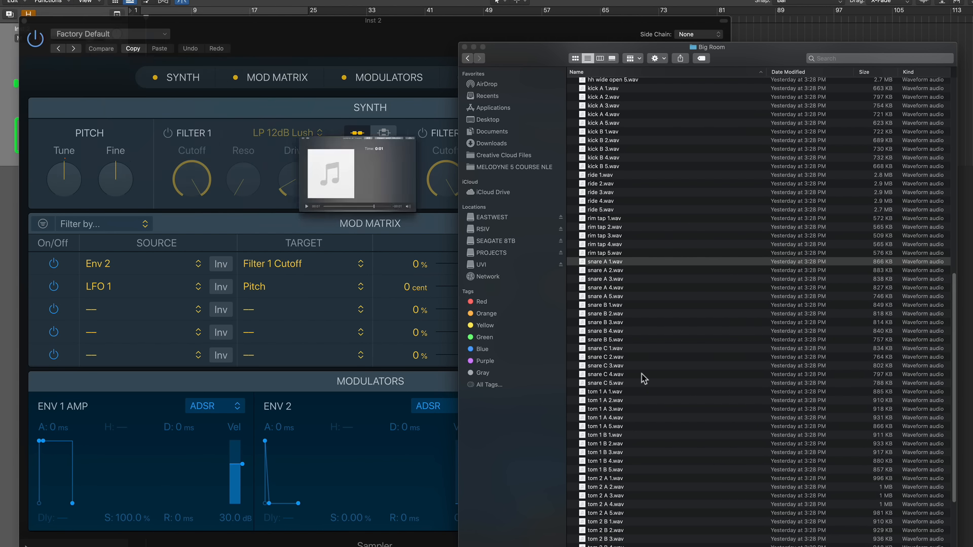
Skip past the remaining snare A samples and audition snare B 1.wav
{"action": "key", "text": "Down"}
{"action": "key", "text": "Down"}
{"action": "key", "text": "Down"}
{"action": "key", "text": "Down"}
{"action": "key", "text": "Down"}
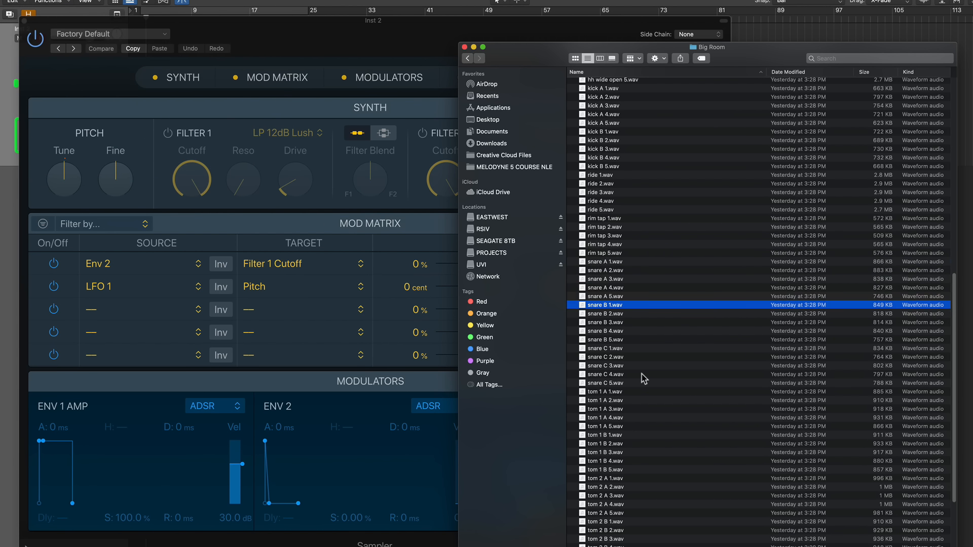
{"action": "key", "text": "space"}
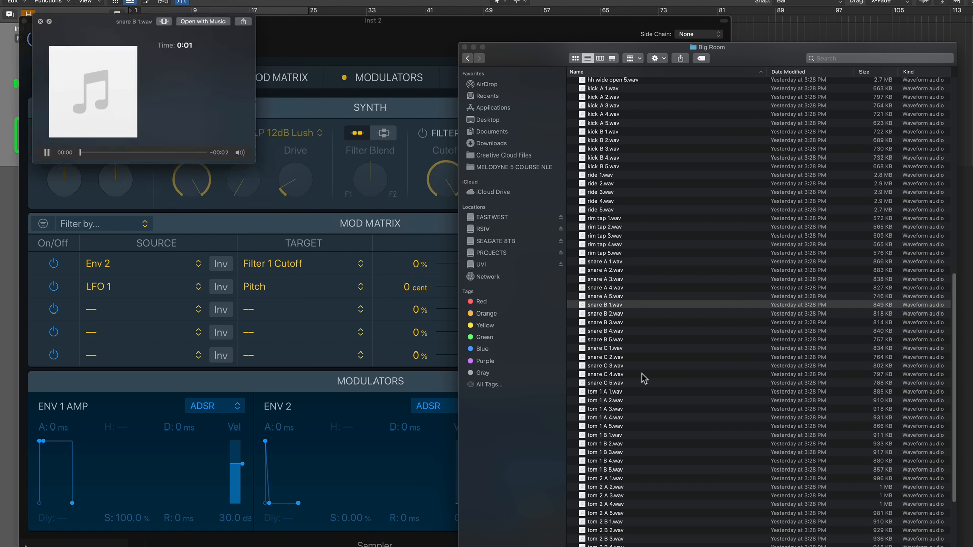
{"action": "key", "text": "space"}
Skip past the remaining snare B samples and audition snare C 1.wav
{"action": "key", "text": "Down"}
{"action": "key", "text": "Down"}
{"action": "key", "text": "Down"}
{"action": "key", "text": "Down"}
{"action": "key", "text": "Down"}
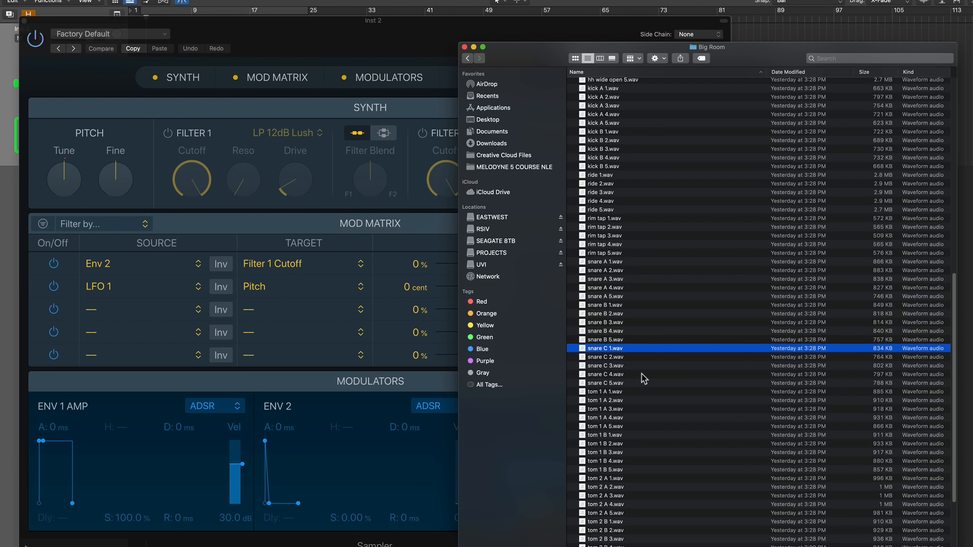
{"action": "key", "text": "space"}
{"action": "key", "text": "space"}
Skip past the remaining snare C samples and audition the tom sample tom 1 A 1.wav
{"action": "key", "text": "Down"}
{"action": "key", "text": "Down"}
{"action": "key", "text": "Down"}
{"action": "key", "text": "Down"}
{"action": "key", "text": "Down"}
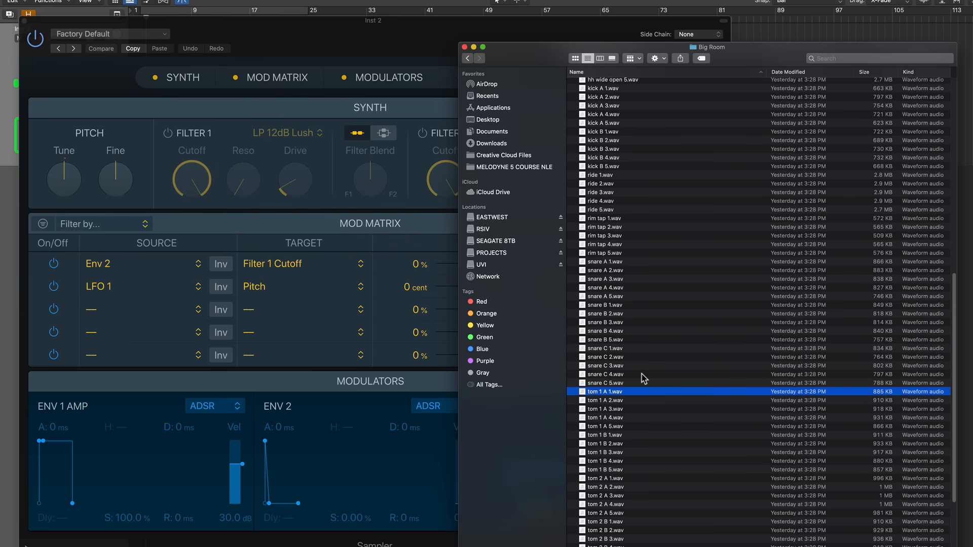
{"action": "scroll", "coordinate": [633, 384], "scroll_direction": "down", "scroll_amount": 5}
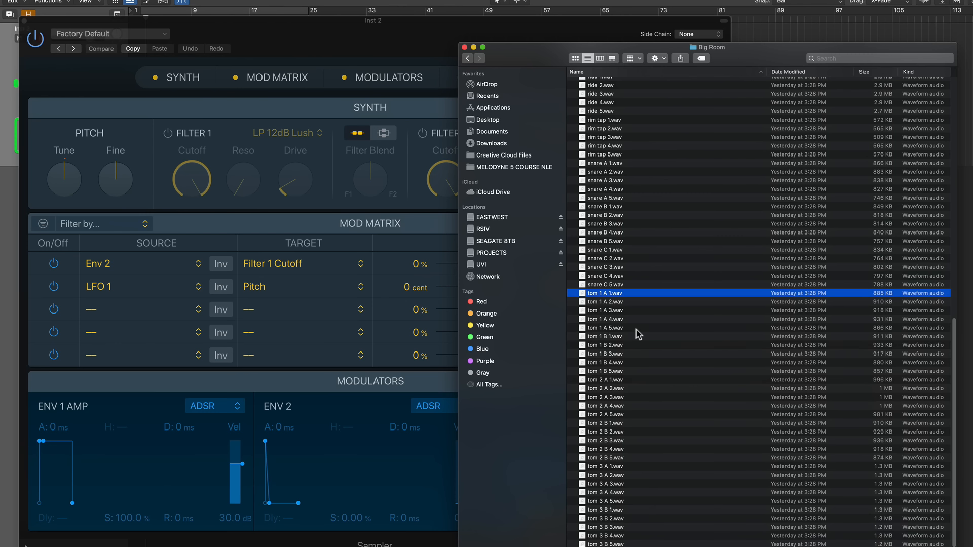
{"action": "key", "text": "space"}
{"action": "key", "text": "space"}
Skip past the remaining tom 1 A samples and audition tom 1 B 1.wav
{"action": "key", "text": "Down"}
{"action": "key", "text": "Down"}
{"action": "key", "text": "Down"}
{"action": "key", "text": "Down"}
{"action": "key", "text": "Down"}
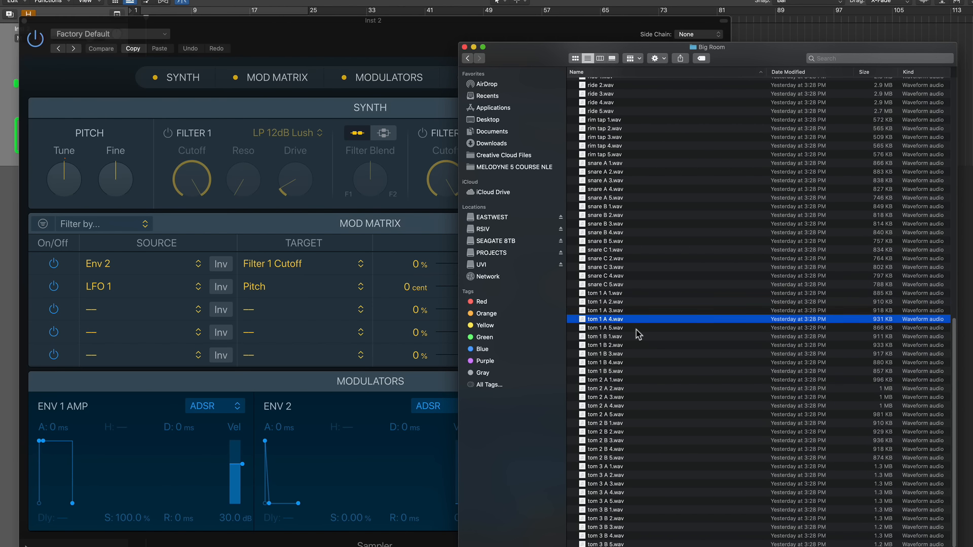
{"action": "key", "text": "space"}
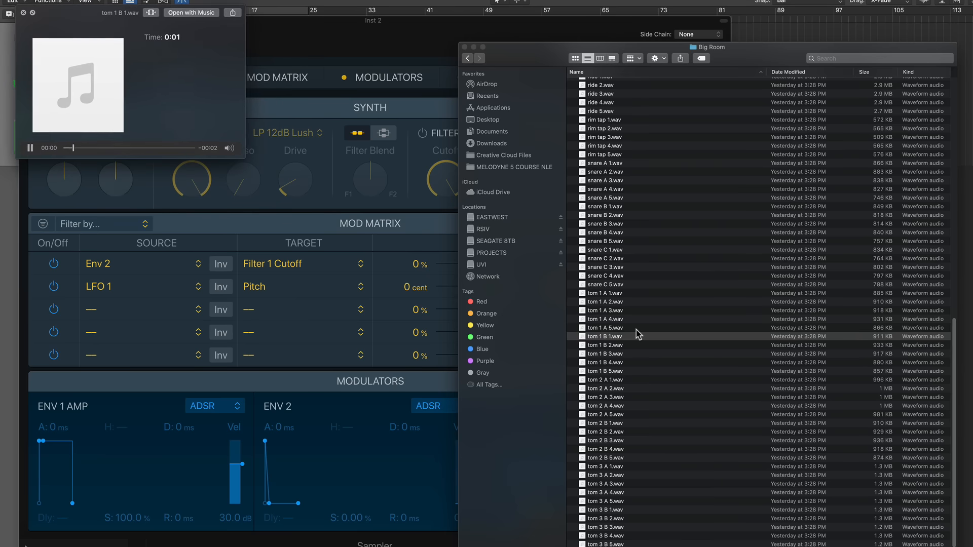
{"action": "key", "text": "space"}
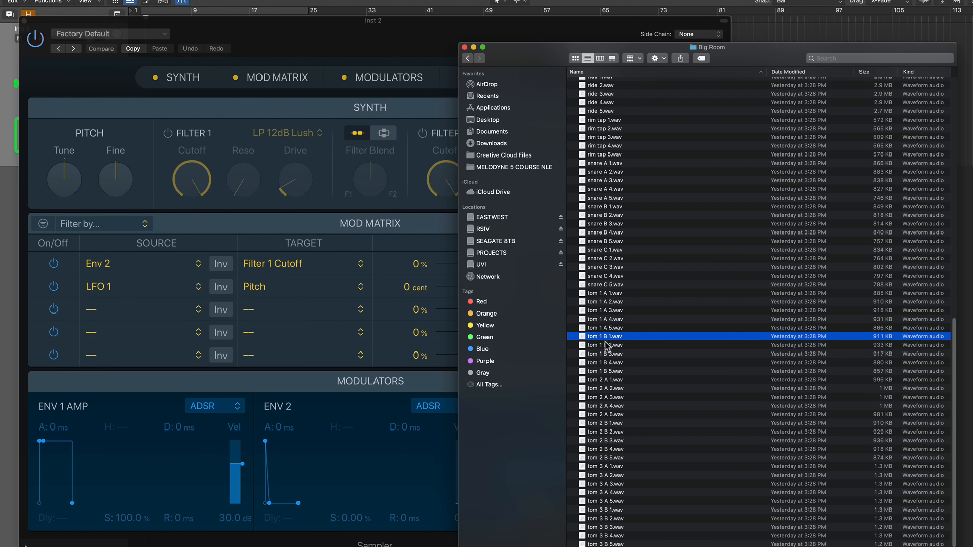
Audition the tom sample tom 2 A 1.wav
{"action": "left_click", "coordinate": [617, 381]}
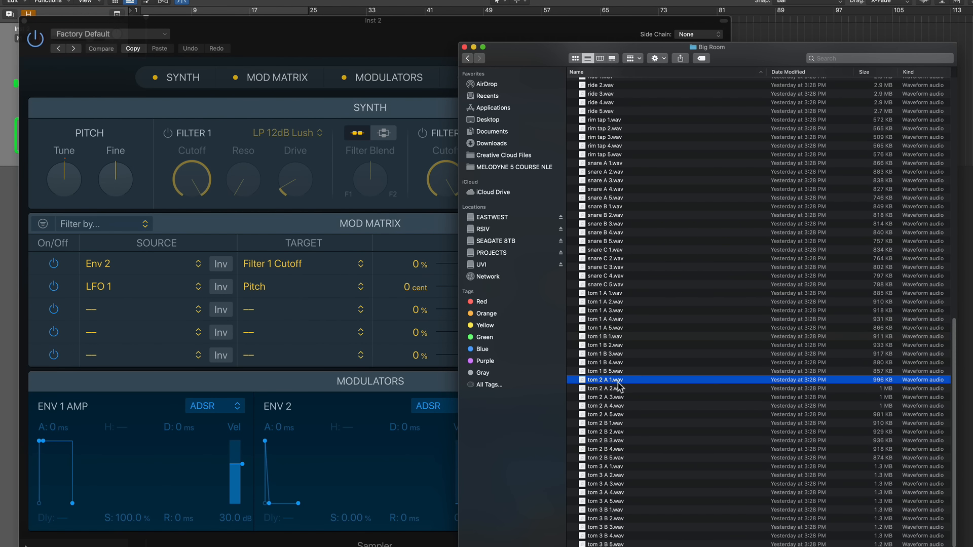
{"action": "key", "text": "space"}
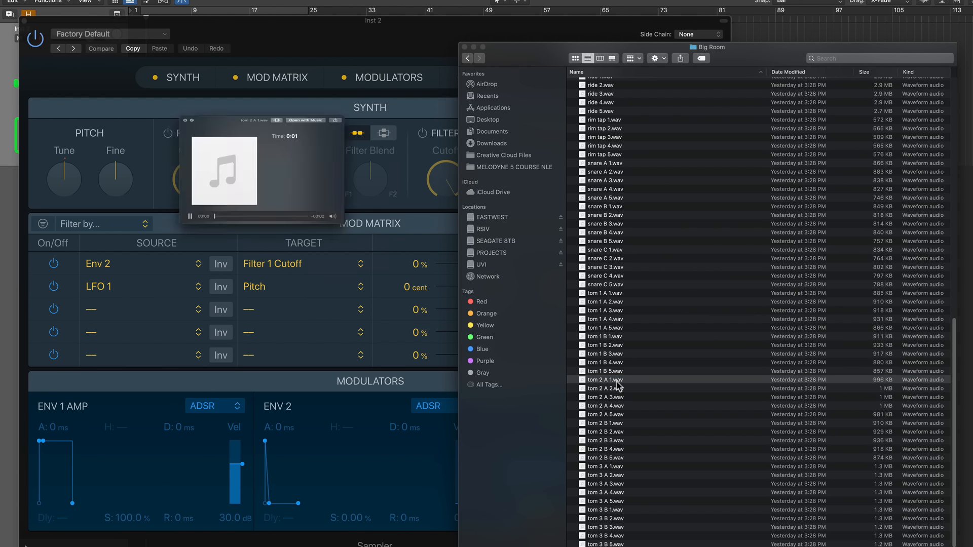
{"action": "key", "text": "space"}
Skip past the remaining tom 2 A samples and audition tom 2 B 1.wav
{"action": "key", "text": "Down"}
{"action": "key", "text": "Down"}
{"action": "key", "text": "Down"}
{"action": "key", "text": "Down"}
{"action": "key", "text": "Down"}
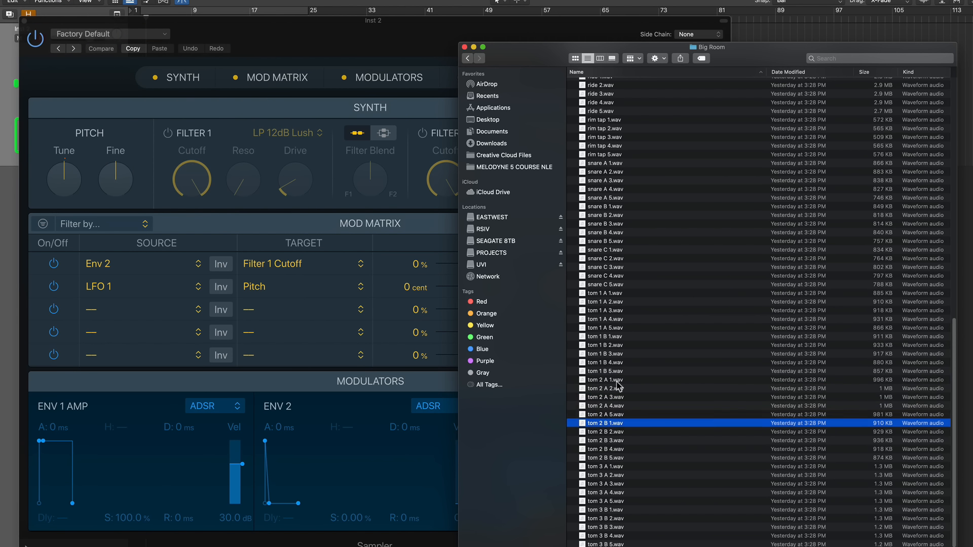
{"action": "key", "text": "space"}
{"action": "key", "text": "space"}
Skip past the remaining tom 2 B samples and audition tom 3 A 1.wav
{"action": "key", "text": "Down"}
{"action": "key", "text": "Down"}
{"action": "key", "text": "Down"}
{"action": "key", "text": "Down"}
{"action": "key", "text": "Down"}
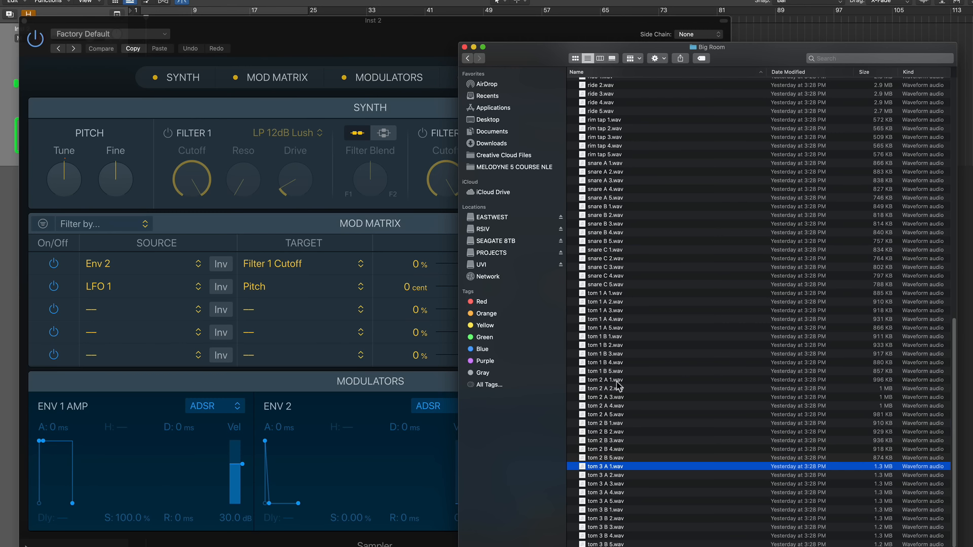
{"action": "key", "text": "Down"}
{"action": "key", "text": "space"}
{"action": "key", "text": "space"}
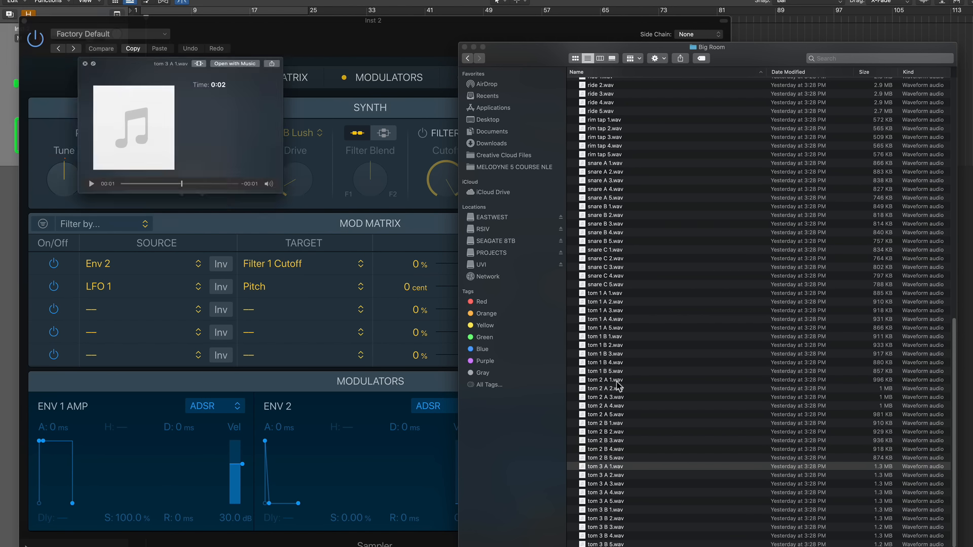
Audition tom 3 B 1.wav, then return to the clap samples at the start of the Big Room list
{"action": "key", "text": "Down"}
{"action": "key", "text": "Down"}
{"action": "key", "text": "Down"}
{"action": "key", "text": "Down"}
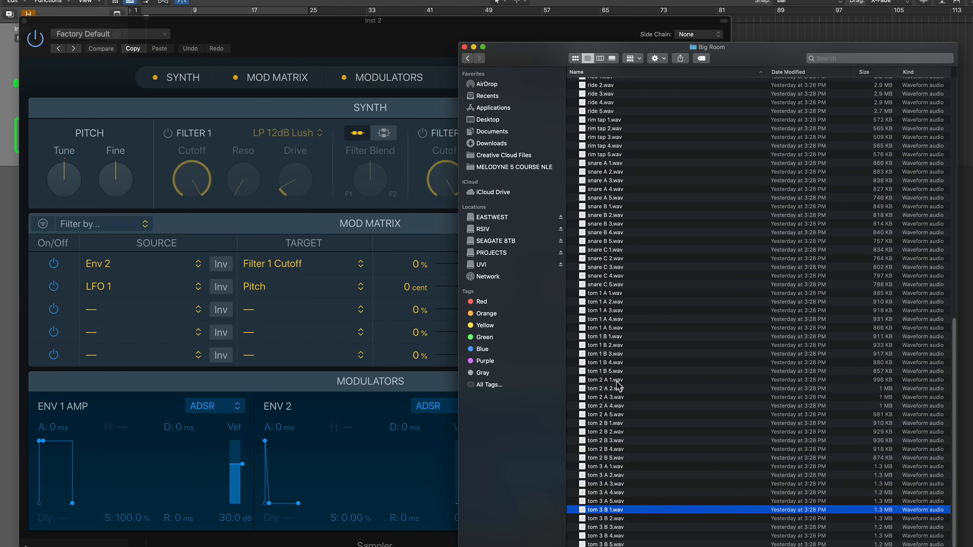
{"action": "key", "text": "space"}
{"action": "key", "text": "space"}
{"action": "scroll", "coordinate": [653, 385], "scroll_direction": "up", "scroll_amount": 15}
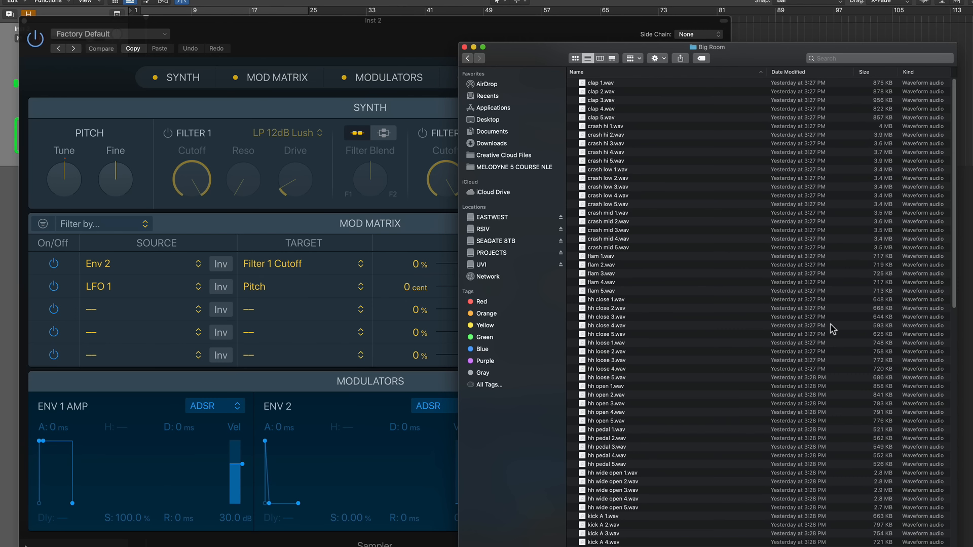
{"action": "left_click_drag", "start_coordinate": [953, 279], "coordinate": [823, 250]}
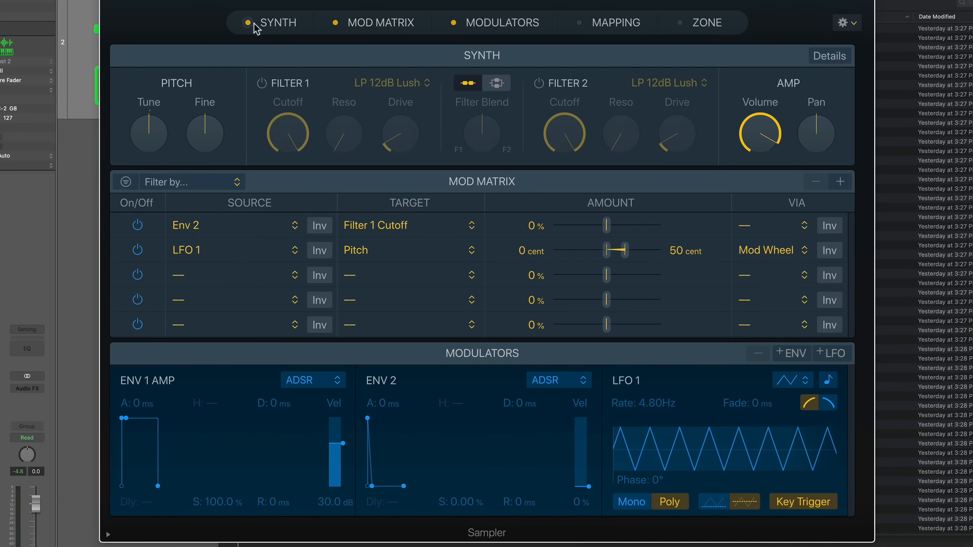
In Logic Pro's Sampler, show only the Mapping pane, with Synth, Mod Matrix, Modulators and Zone hidden
{"action": "left_click", "coordinate": [249, 24]}
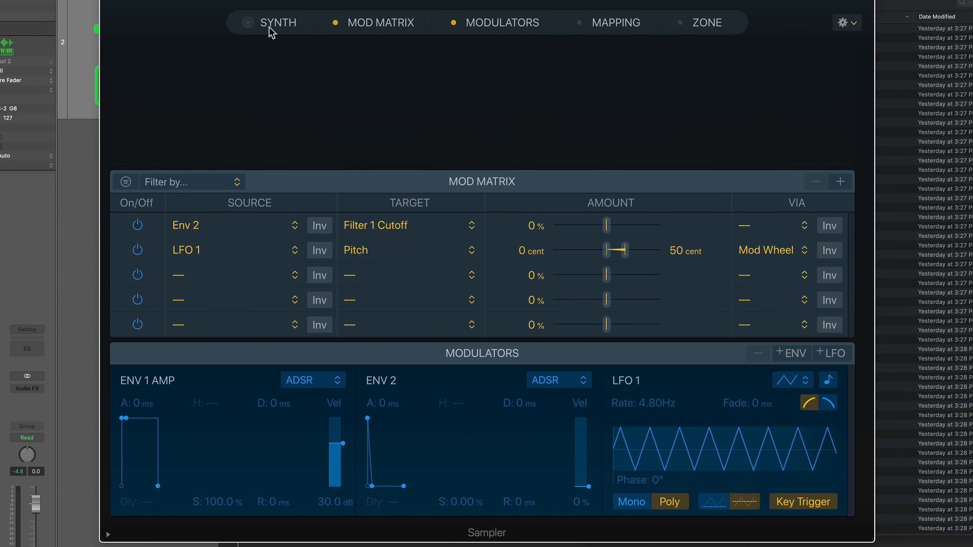
{"action": "left_click", "coordinate": [335, 24]}
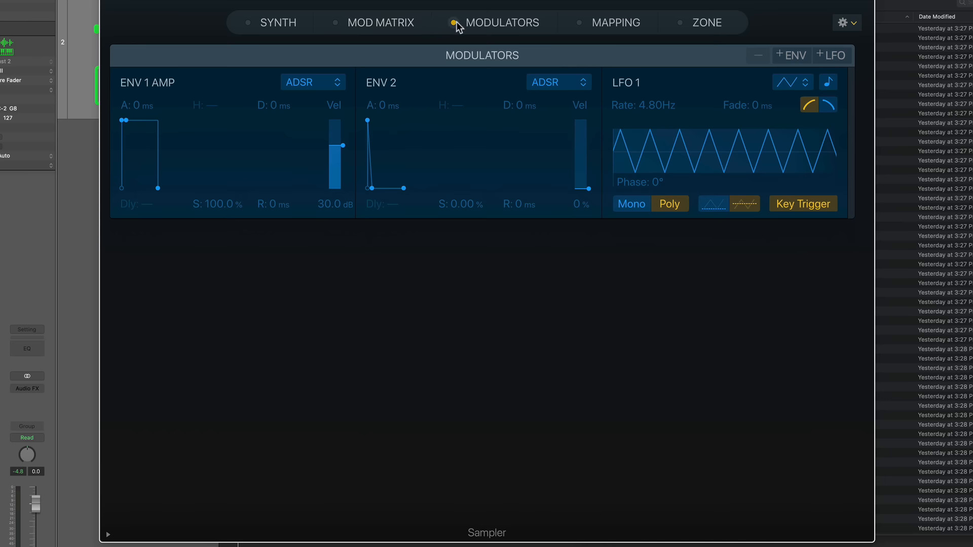
{"action": "left_click", "coordinate": [579, 24]}
{"action": "left_click", "coordinate": [679, 23]}
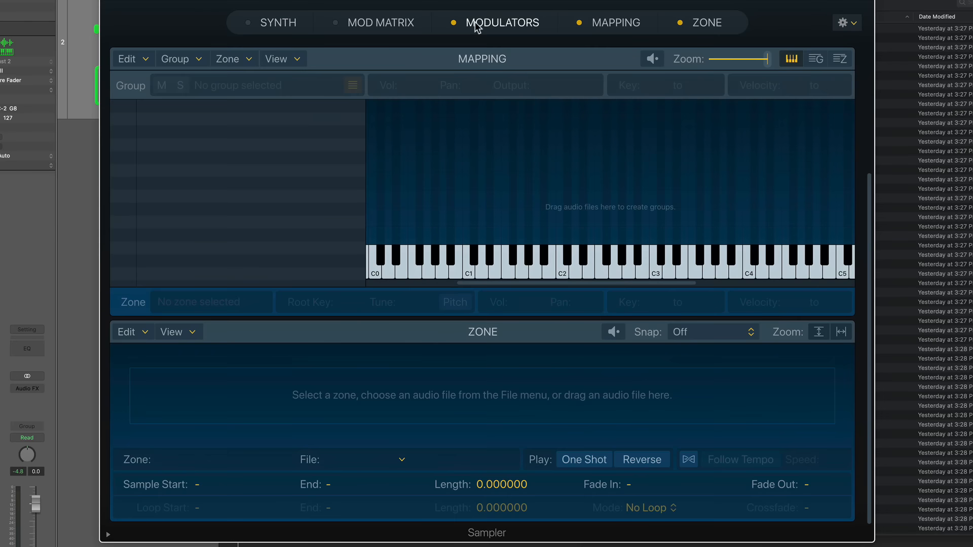
{"action": "left_click", "coordinate": [453, 23]}
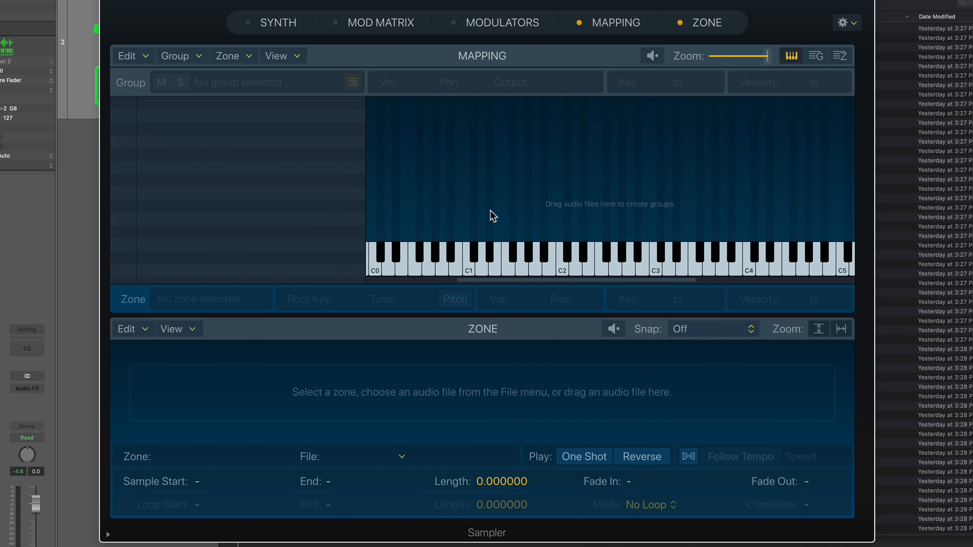
{"action": "left_click", "coordinate": [680, 25]}
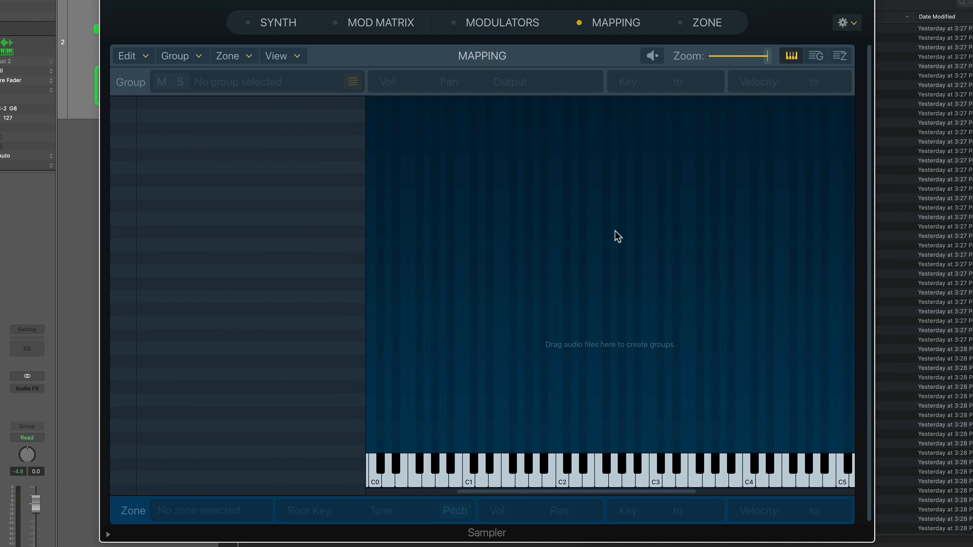
Add clap 1.wav and clap 2.wav from the Big Room folder to Sampler's mapping area as adjacent zones spanning F0 to D2
{"action": "left_click", "coordinate": [879, 91]}
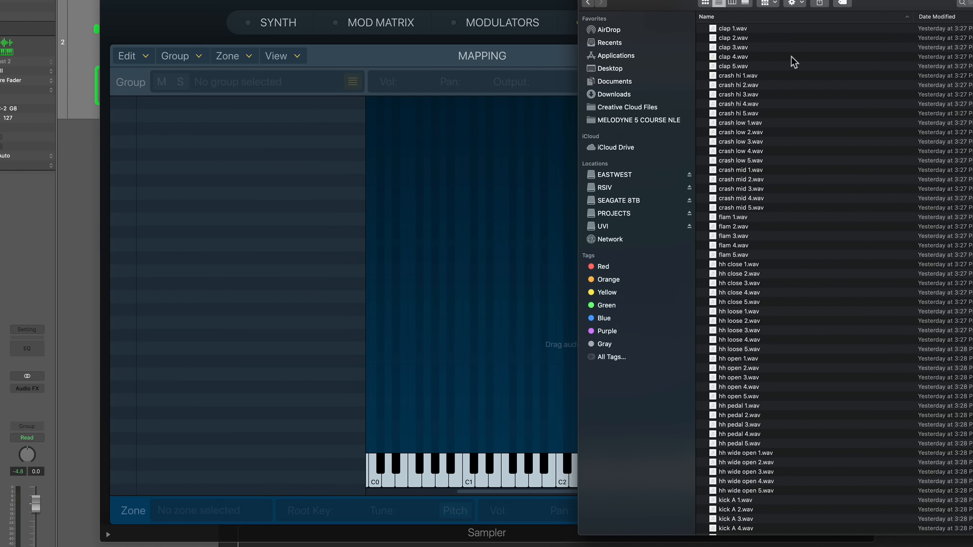
{"action": "left_click", "coordinate": [765, 29]}
{"action": "left_click", "coordinate": [762, 38], "text": "shift"}
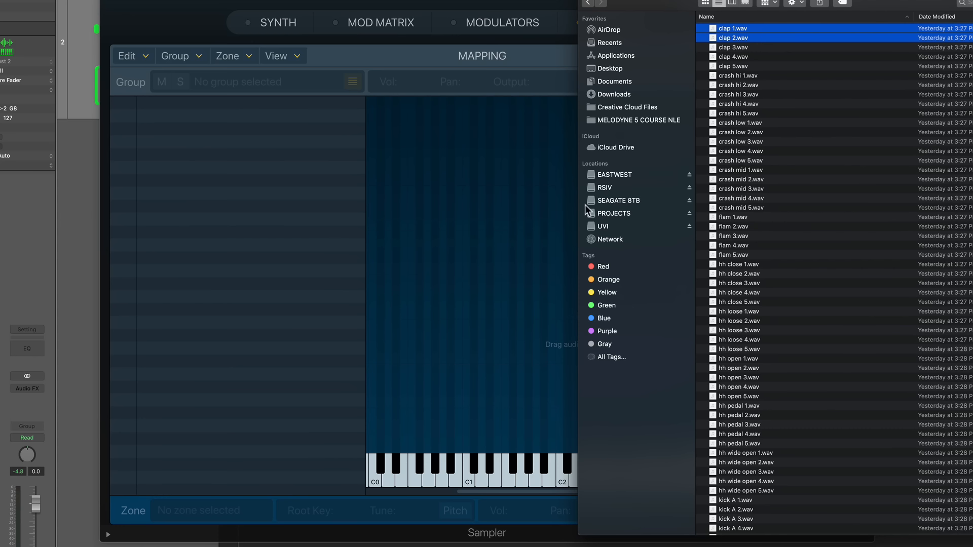
{"action": "left_click", "coordinate": [494, 1]}
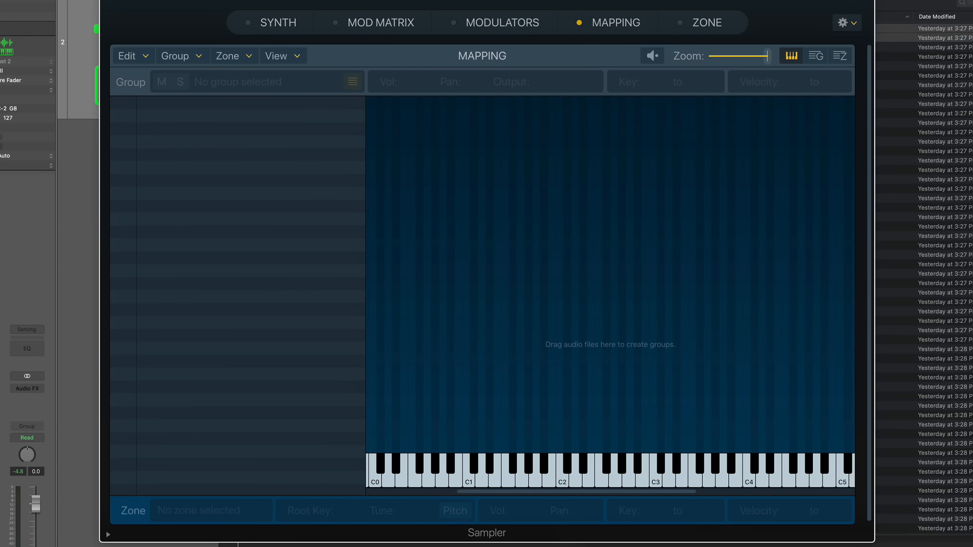
{"action": "left_click", "coordinate": [886, 2]}
{"action": "left_click_drag", "start_coordinate": [742, 28], "coordinate": [446, 170]}
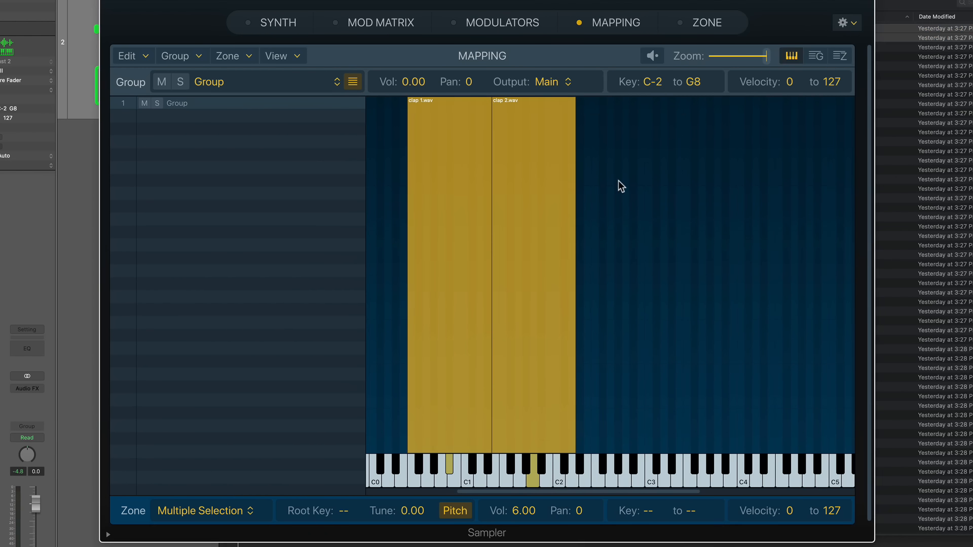
Stack the clap 2.wav zone below clap 1.wav on keys F0 to D#1, splitting the velocities into 0–88 and 89–127
{"action": "left_click", "coordinate": [609, 255]}
{"action": "left_click", "coordinate": [530, 259]}
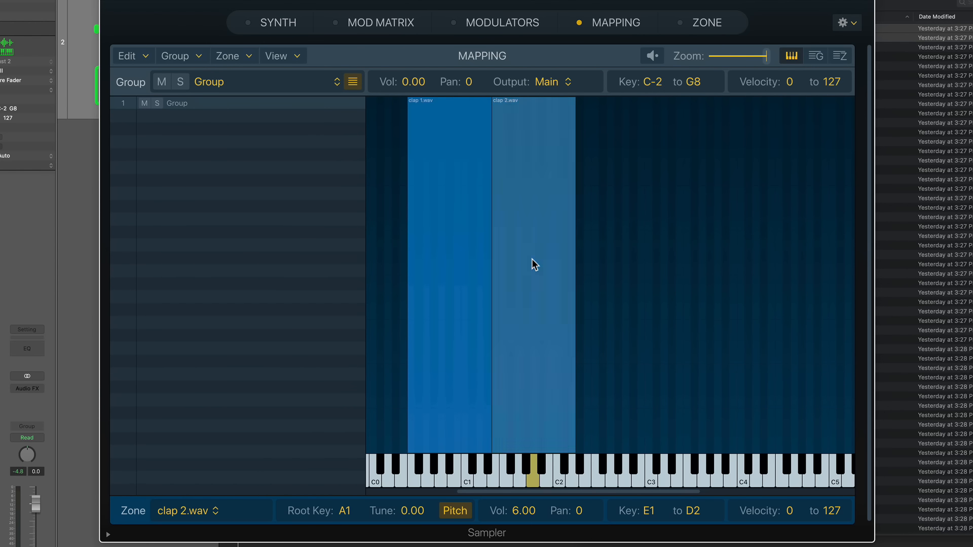
{"action": "left_click_drag", "start_coordinate": [523, 275], "coordinate": [439, 384]}
{"action": "left_click", "coordinate": [525, 325]}
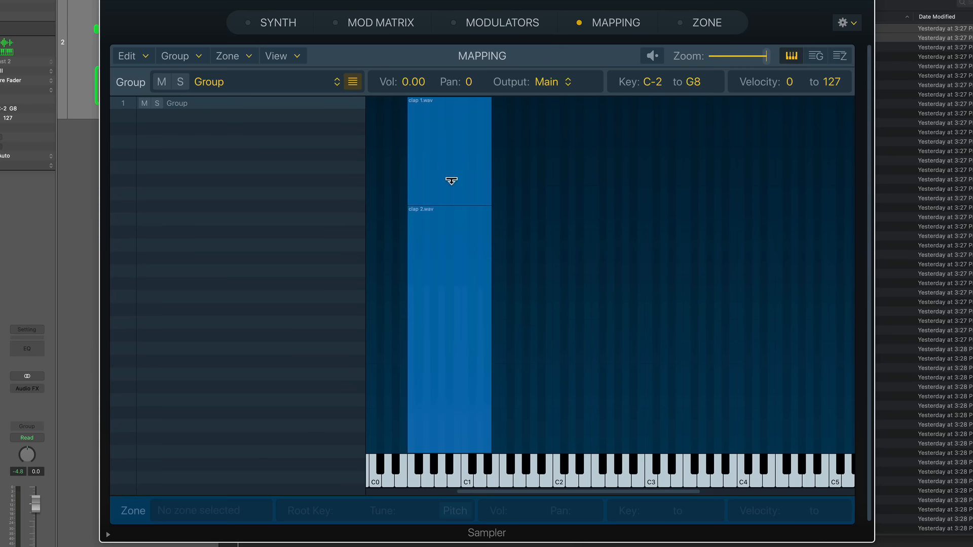
Inspect the key and velocity ranges of the stacked clap 1.wav and clap 2.wav zones
{"action": "left_click", "coordinate": [417, 167]}
{"action": "left_click", "coordinate": [430, 242]}
{"action": "left_click", "coordinate": [452, 186]}
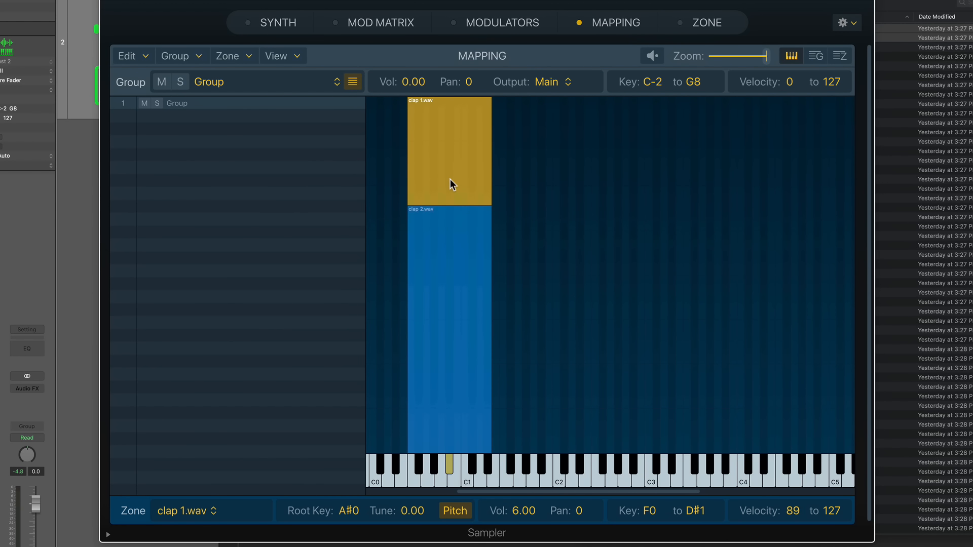
{"action": "left_click", "coordinate": [431, 290]}
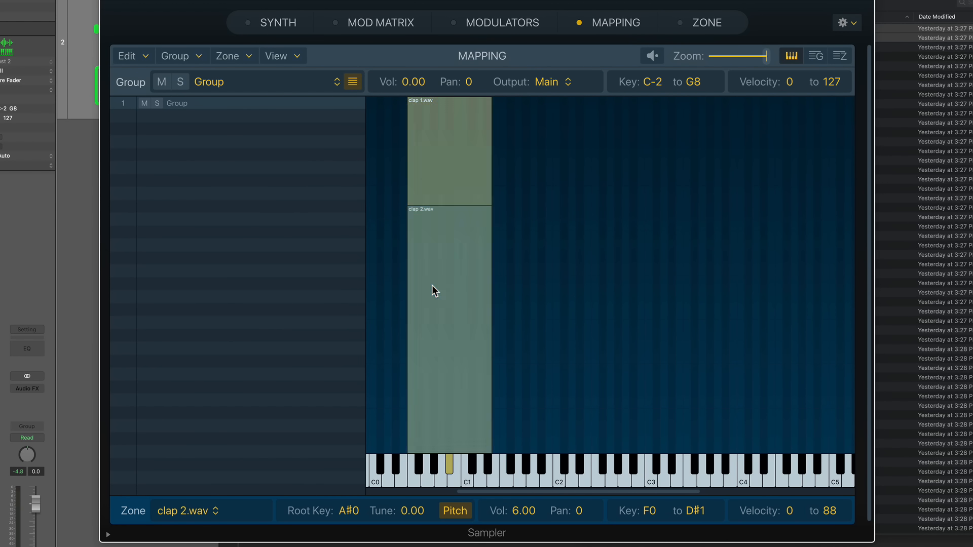
{"action": "left_click", "coordinate": [445, 136]}
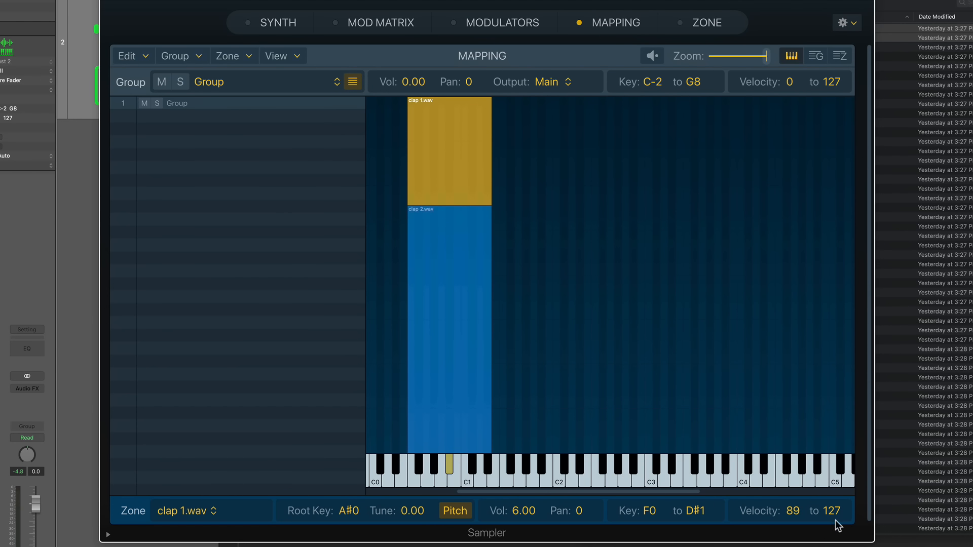
Extend the clap 2.wav zone's upper velocity limit to 127 so it replaces the clap 1.wav zone above it
{"action": "left_click", "coordinate": [441, 327]}
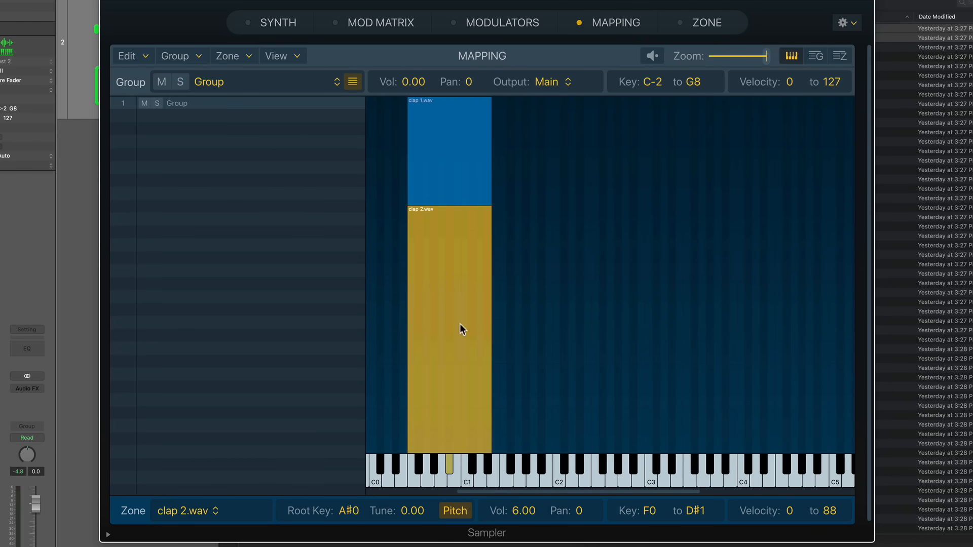
{"action": "left_click", "coordinate": [600, 265]}
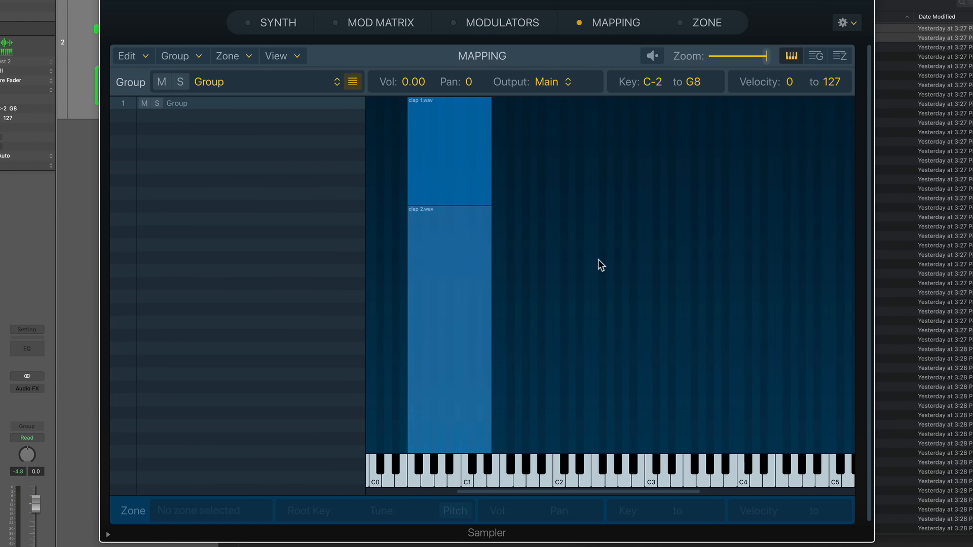
{"action": "left_click", "coordinate": [465, 261]}
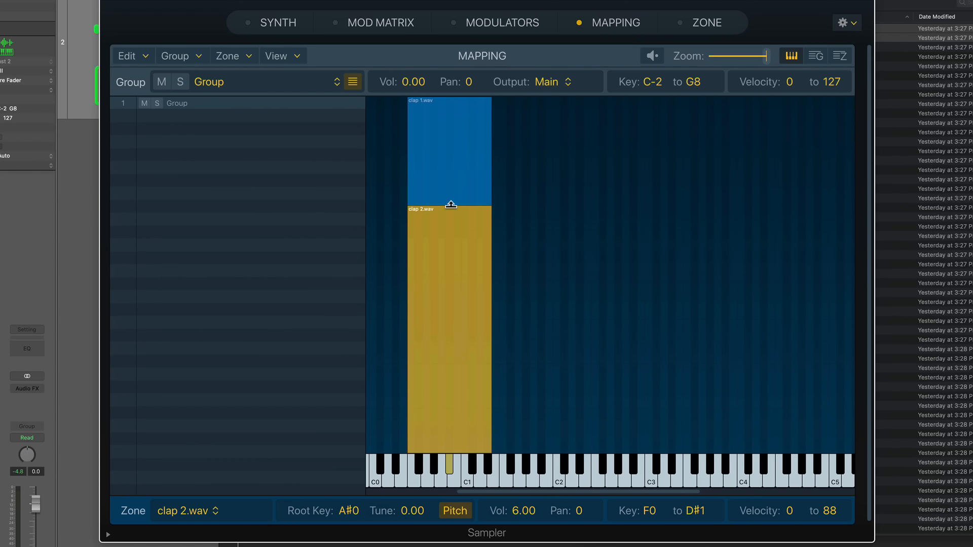
{"action": "left_click_drag", "start_coordinate": [451, 205], "coordinate": [445, 69]}
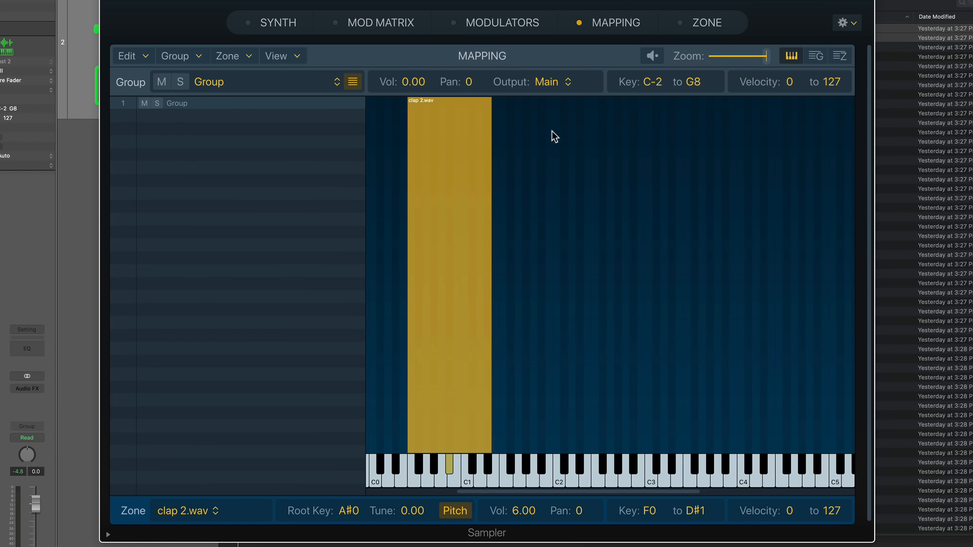
Move the clap 2.wav zone to keys C2 to A#2 and adjust its upper key edge
{"action": "left_click", "coordinate": [554, 137]}
{"action": "left_click", "coordinate": [467, 160]}
{"action": "left_click_drag", "start_coordinate": [466, 155], "coordinate": [612, 146]}
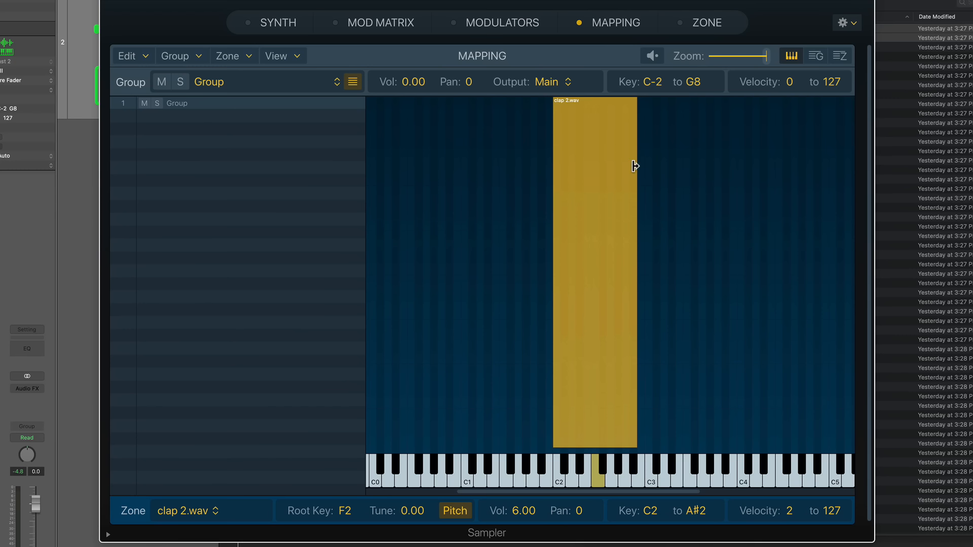
{"action": "left_click_drag", "start_coordinate": [634, 166], "coordinate": [582, 342]}
{"action": "left_click", "coordinate": [582, 343]}
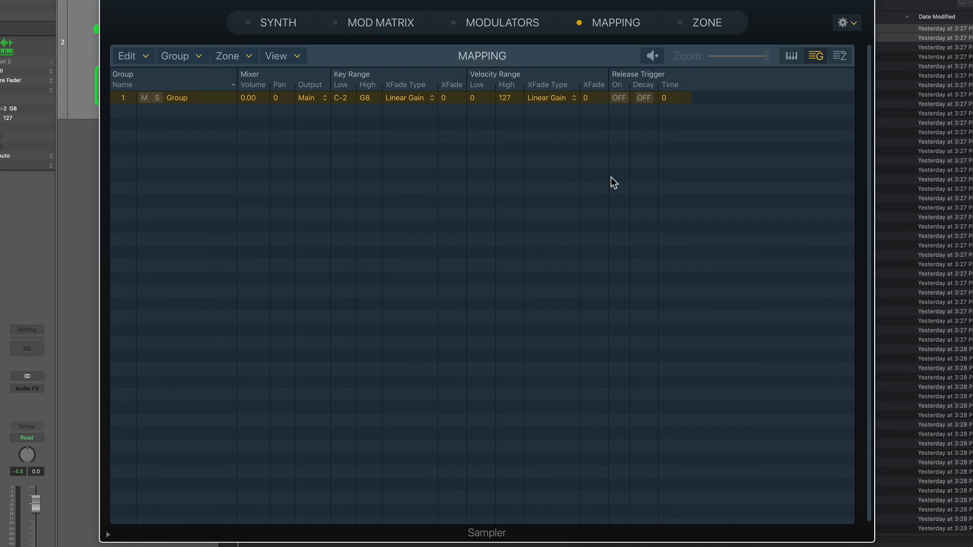
Switch to Finder and add clap 1.wav through clap 5.wav to Sampler's group list as one new group
{"action": "left_click", "coordinate": [940, 3]}
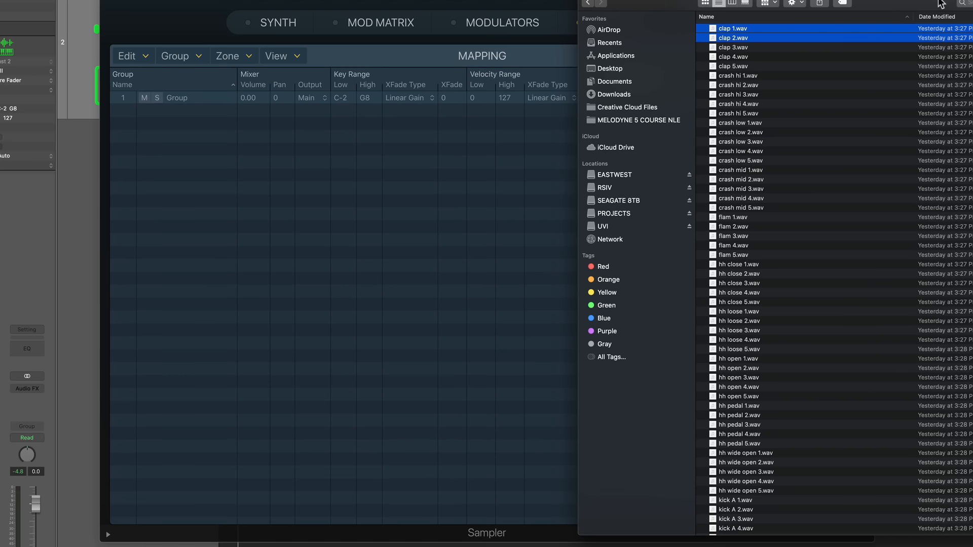
{"action": "left_click", "coordinate": [788, 66]}
{"action": "left_click", "coordinate": [759, 29], "text": "shift"}
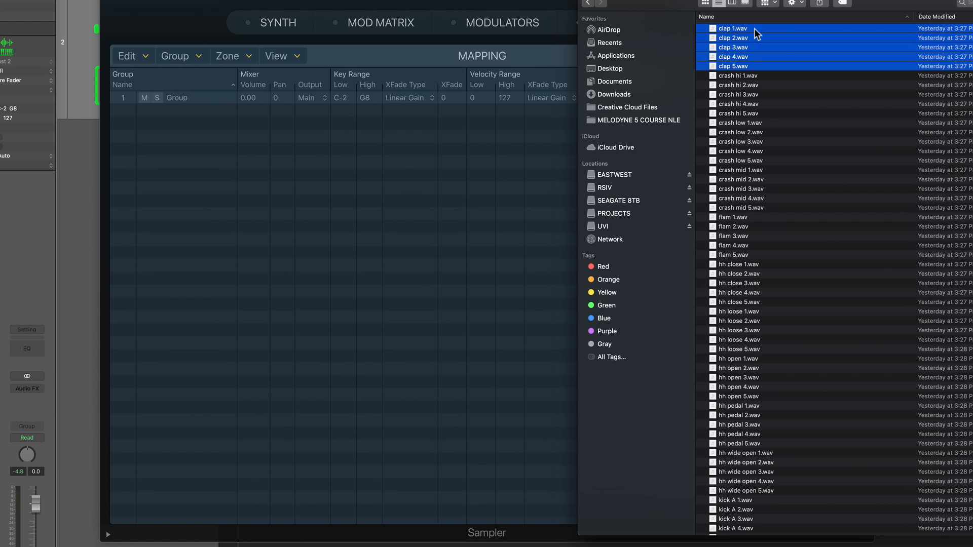
{"action": "left_click_drag", "start_coordinate": [756, 33], "coordinate": [420, 184]}
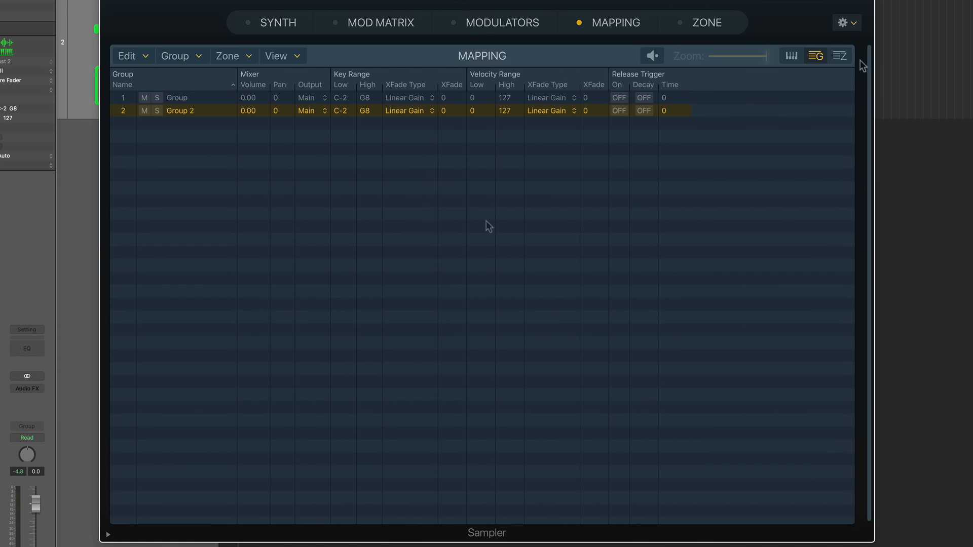
Shift the five clap zones of Group 2 down together in the key mapping view to keys D#0 through G0
{"action": "left_click", "coordinate": [840, 56]}
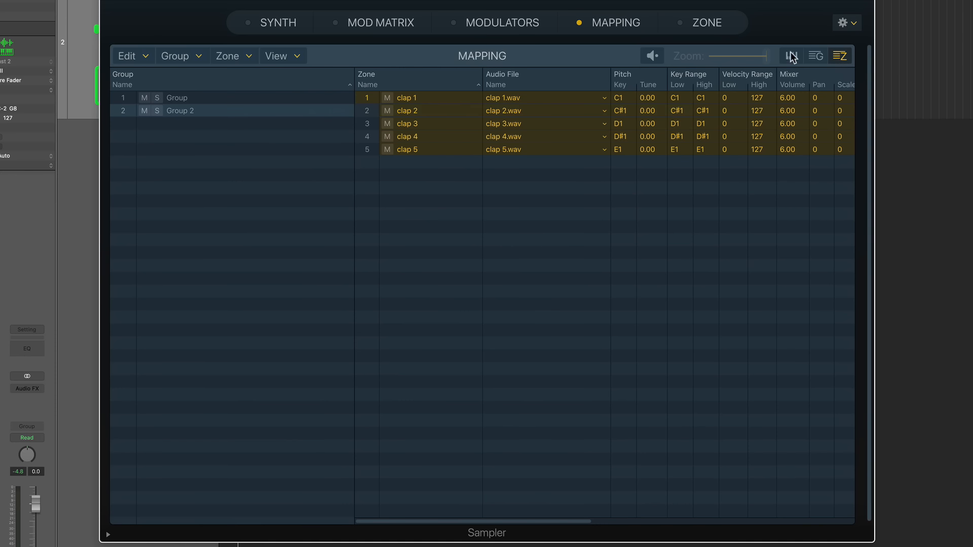
{"action": "left_click", "coordinate": [819, 58]}
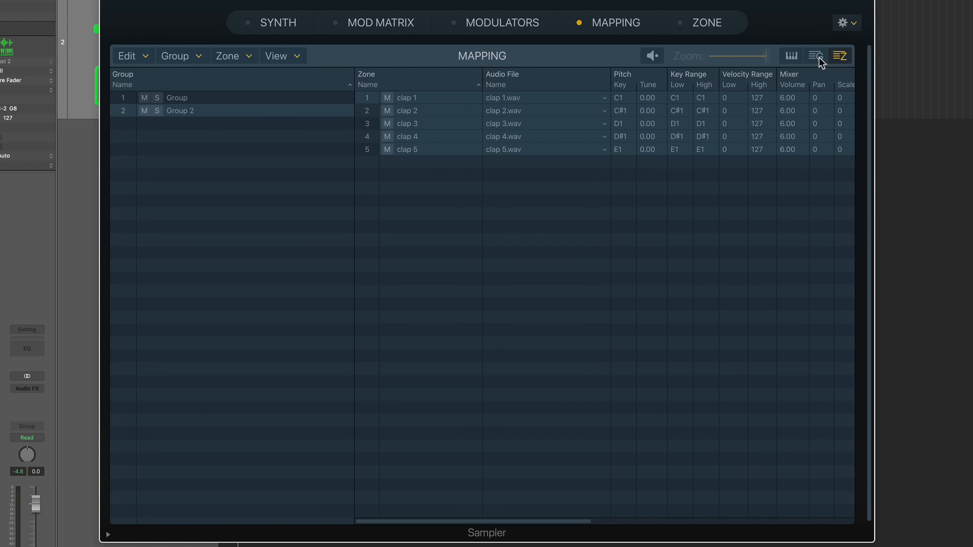
{"action": "left_click", "coordinate": [797, 59]}
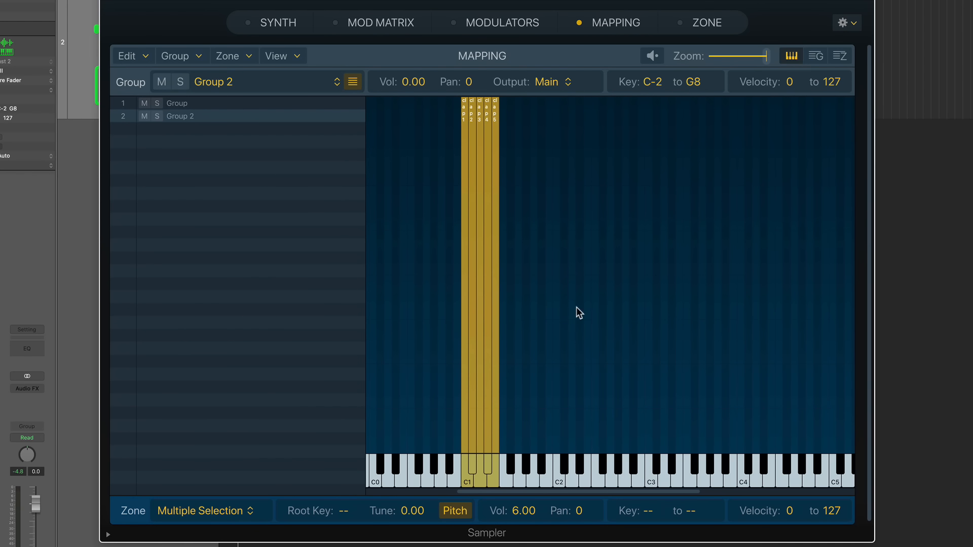
{"action": "left_click_drag", "start_coordinate": [591, 257], "coordinate": [428, 299]}
{"action": "scroll", "coordinate": [534, 400], "scroll_direction": "left", "scroll_amount": 2}
{"action": "left_click_drag", "start_coordinate": [600, 330], "coordinate": [422, 358]}
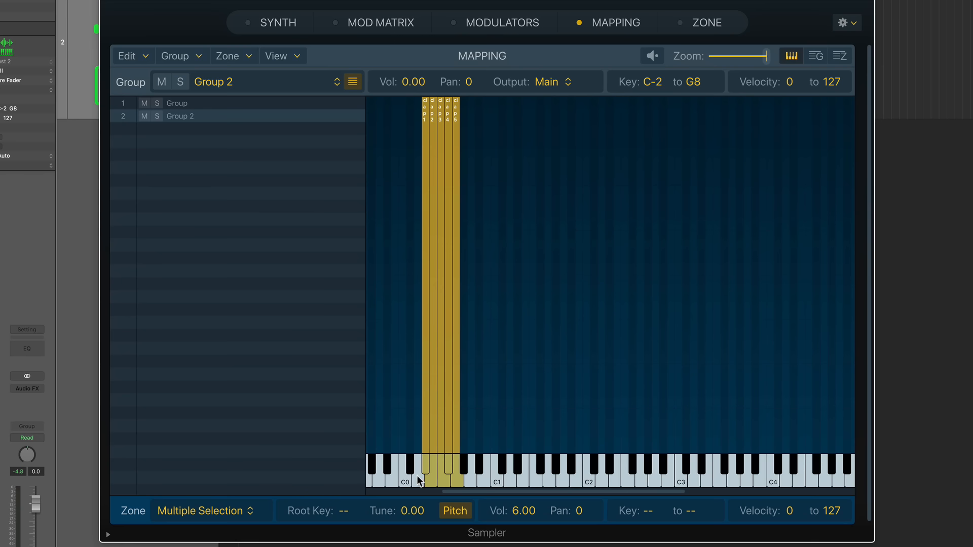
{"action": "left_click", "coordinate": [412, 403]}
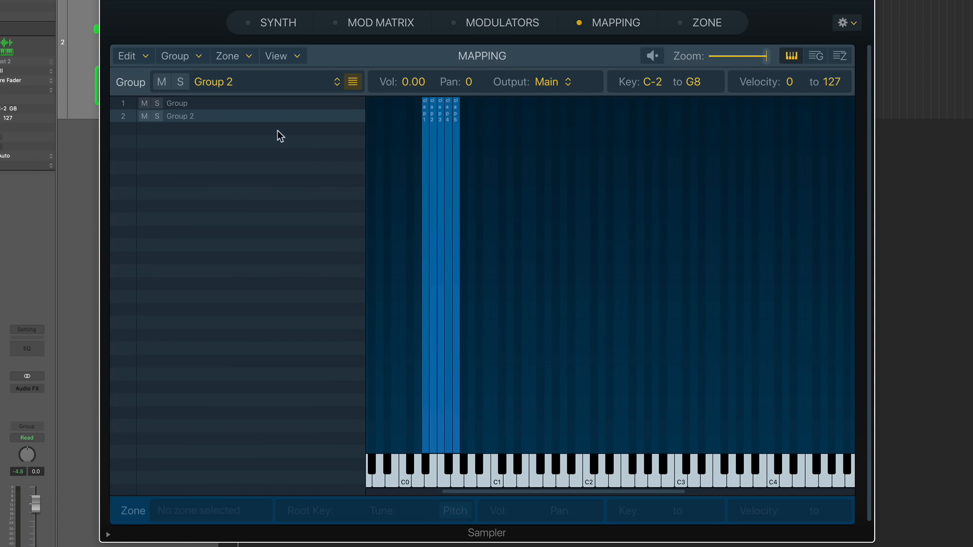
Create three additional groups, Group 3 to Group 5, in the group list
{"action": "left_click", "coordinate": [237, 116]}
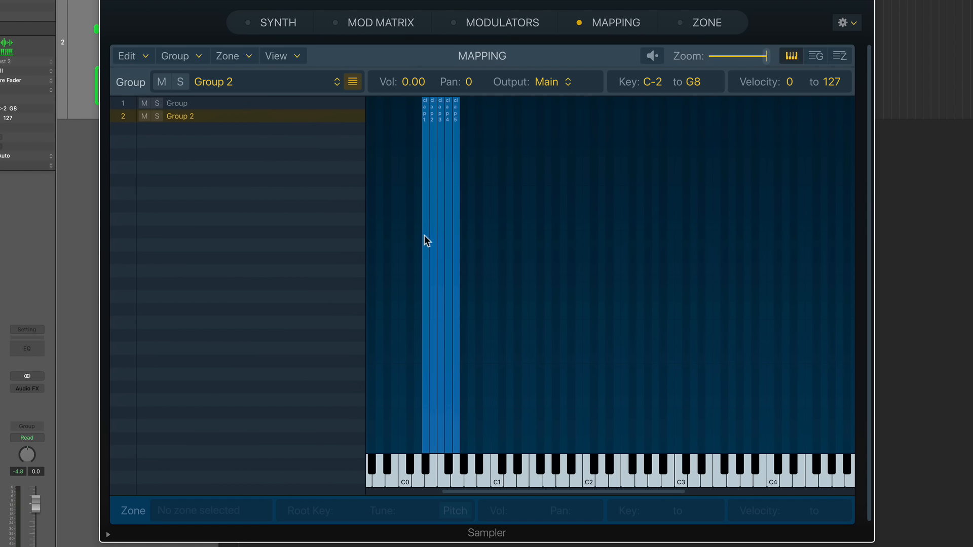
{"action": "left_click", "coordinate": [816, 56]}
{"action": "left_click", "coordinate": [201, 159]}
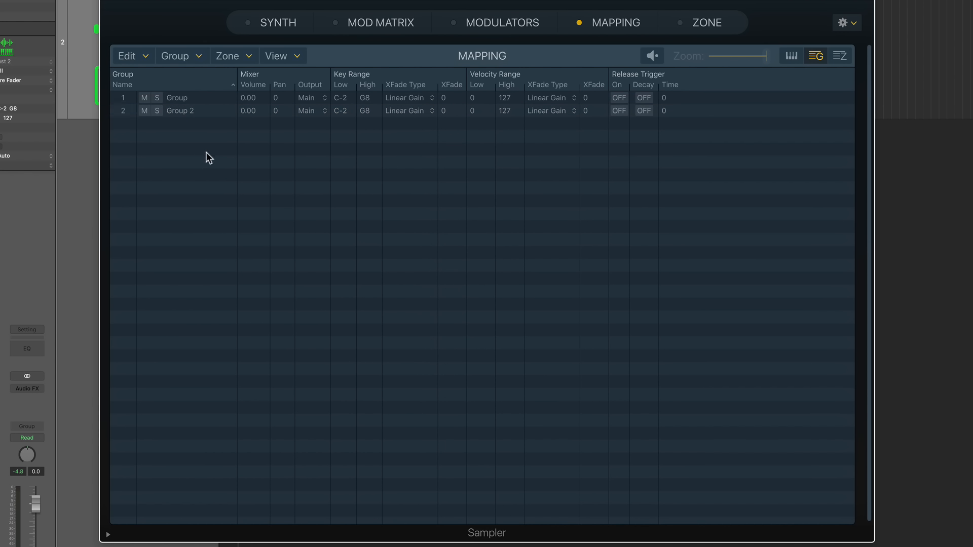
{"action": "left_click", "coordinate": [193, 59]}
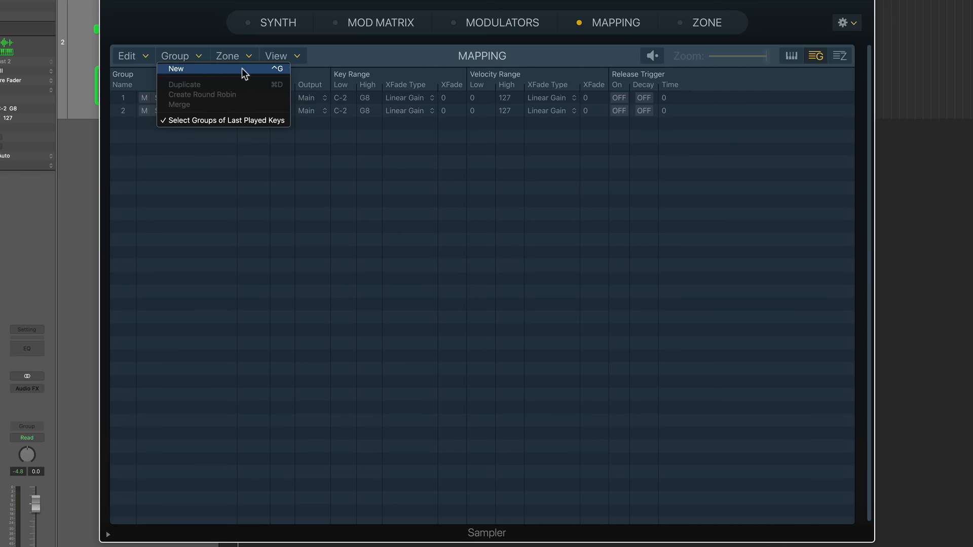
{"action": "left_click", "coordinate": [160, 192]}
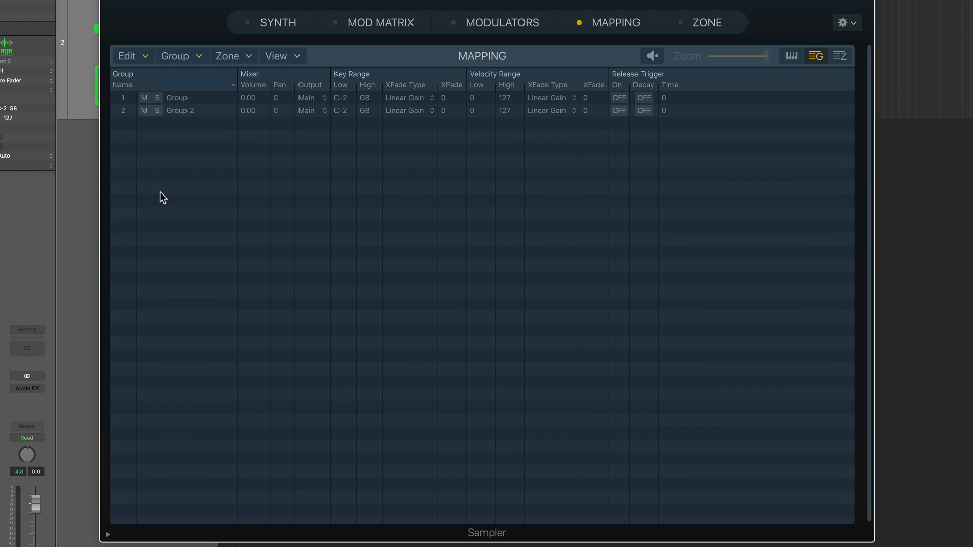
{"action": "key", "text": "ctrl+g"}
{"action": "key", "text": "ctrl+g"}
{"action": "key", "text": "ctrl+g"}
{"action": "left_click", "coordinate": [171, 191]}
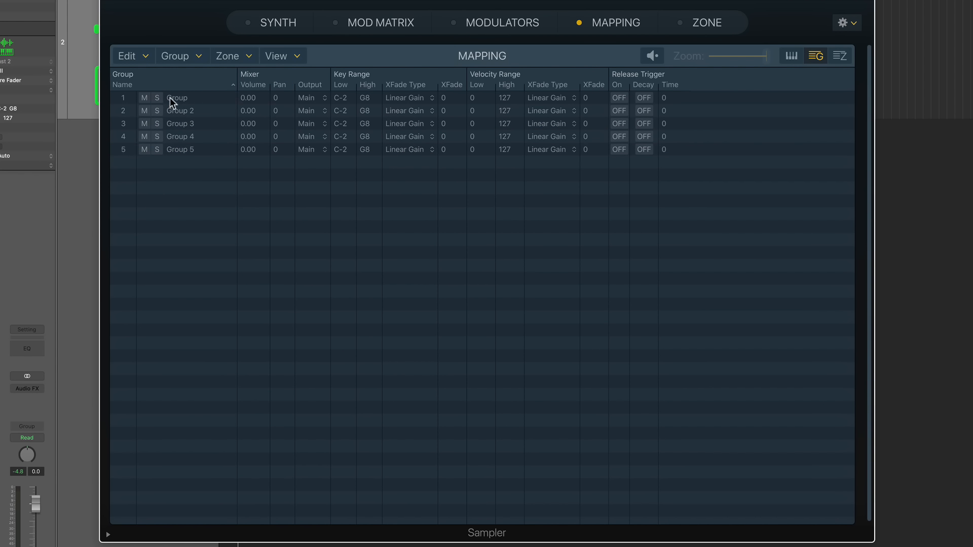
{"action": "left_click", "coordinate": [178, 98]}
{"action": "type", "text": "Cla"}
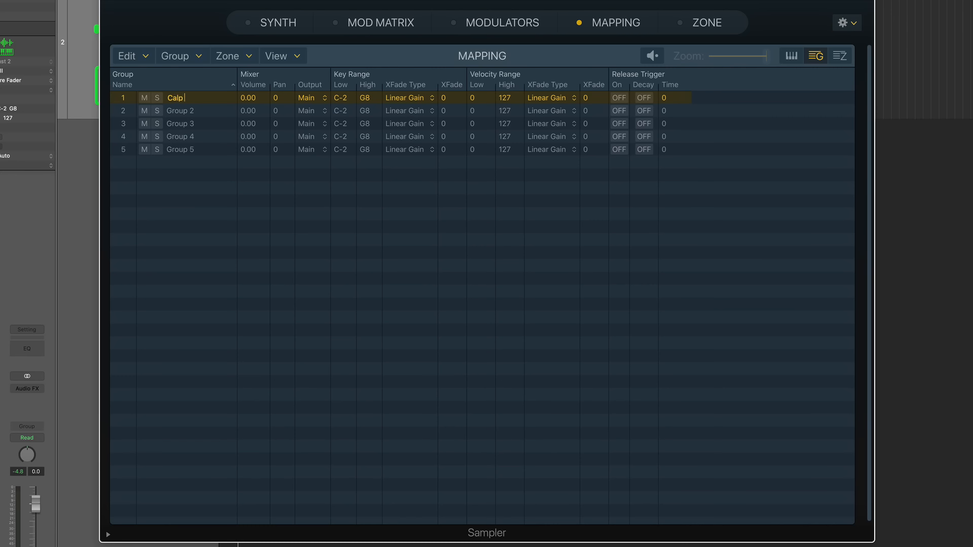
{"action": "key", "text": "Escape"}
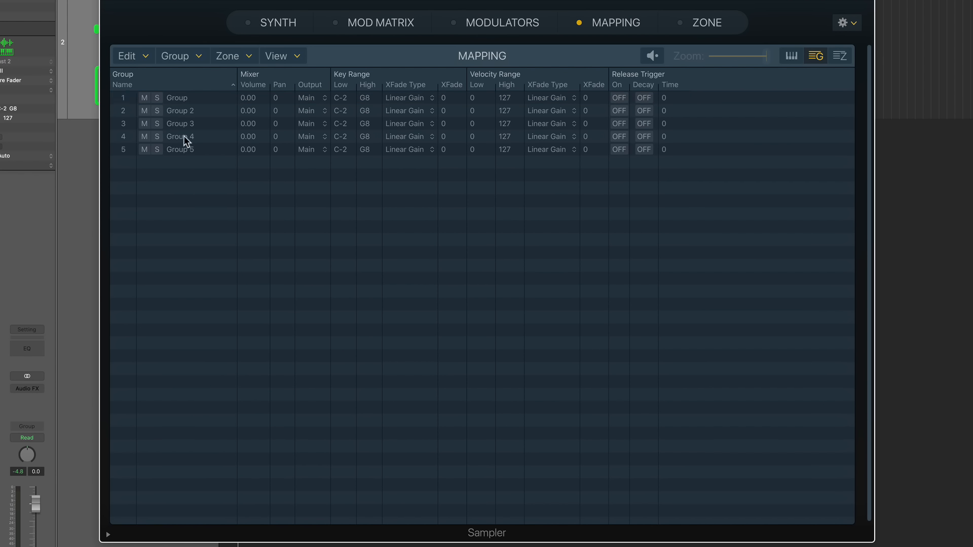
Rename all five groups at once to Clap 1
{"action": "left_click", "coordinate": [189, 146]}
{"action": "left_click", "coordinate": [181, 97], "text": "shift"}
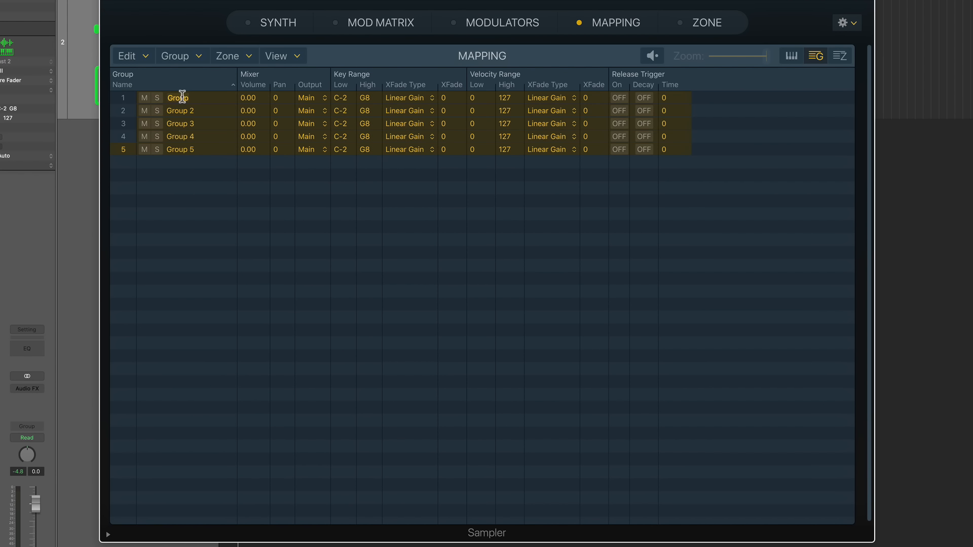
{"action": "type", "text": "Clap 1"}
{"action": "key", "text": "Return"}
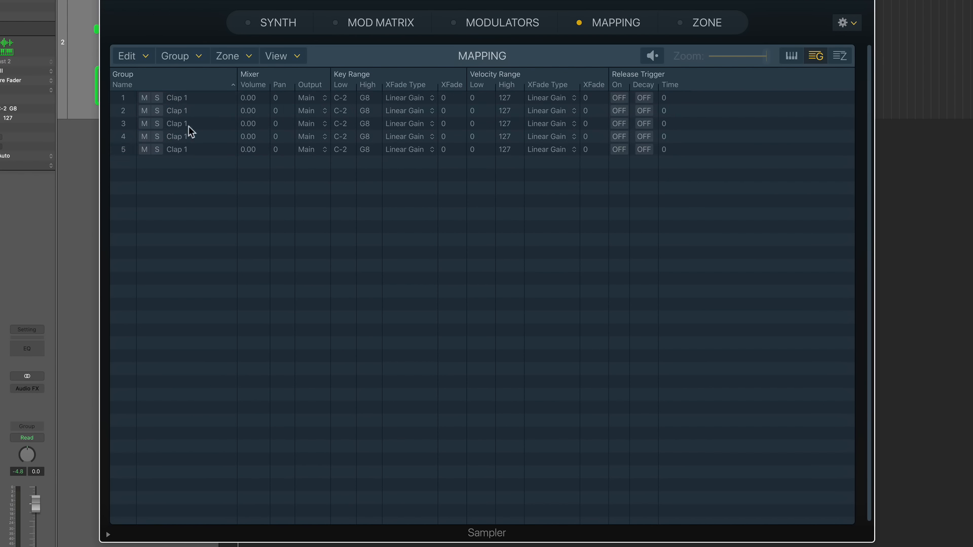
Rename the second to fifth groups as Clap 2, Clap 3, Clap 4 and Clap 5
{"action": "double_click", "coordinate": [194, 112]}
{"action": "left_click", "coordinate": [203, 111]}
{"action": "key", "text": "BackSpace"}
{"action": "type", "text": "2"}
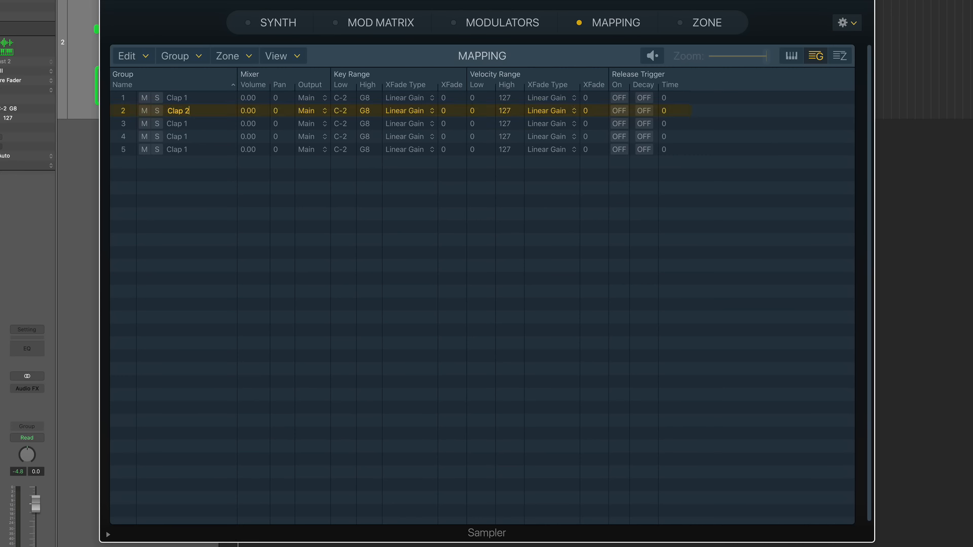
{"action": "key", "text": "Return"}
{"action": "double_click", "coordinate": [199, 121]}
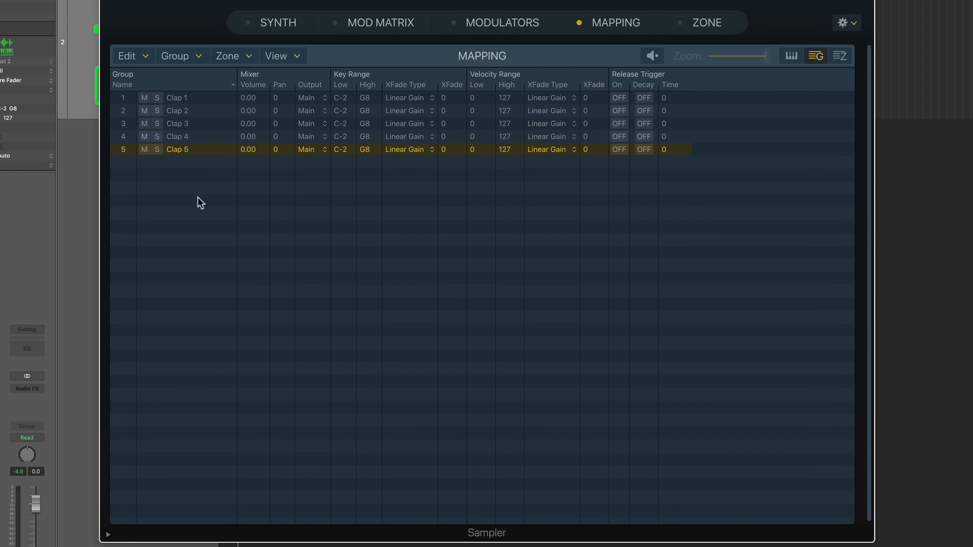
{"action": "left_click", "coordinate": [198, 196]}
List the zones of group Clap 2 in the zone list and bring up their Group assignment column
{"action": "left_click", "coordinate": [837, 57]}
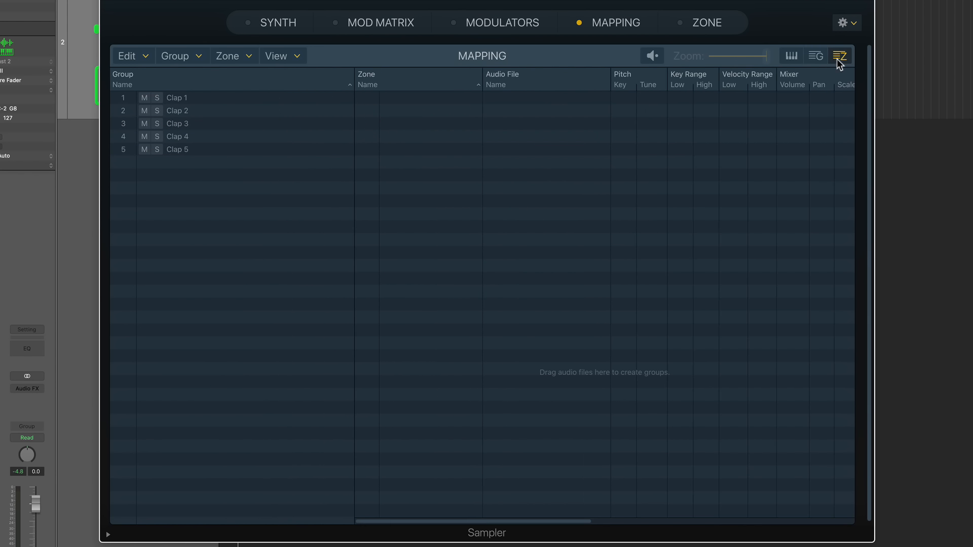
{"action": "left_click", "coordinate": [202, 99]}
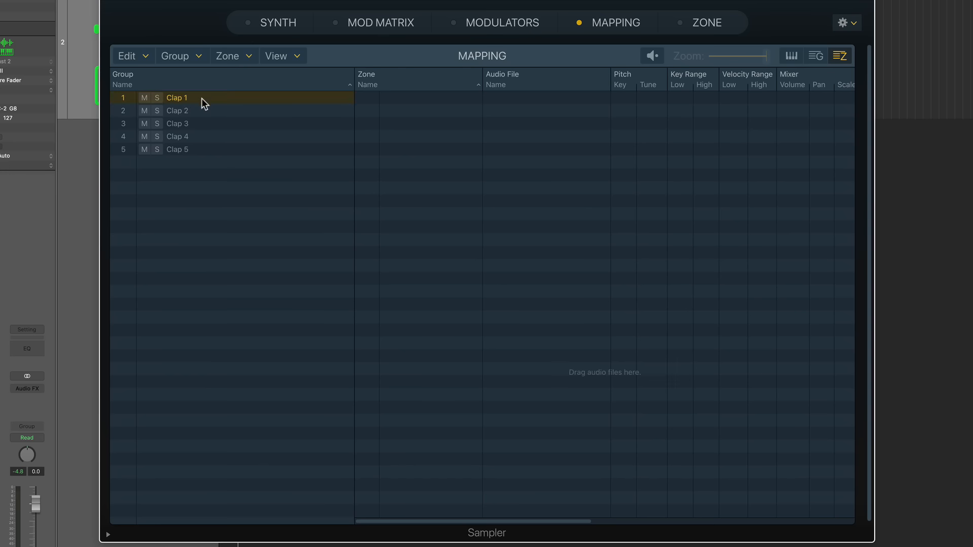
{"action": "left_click", "coordinate": [203, 111]}
{"action": "left_click", "coordinate": [193, 123]}
{"action": "left_click", "coordinate": [203, 112]}
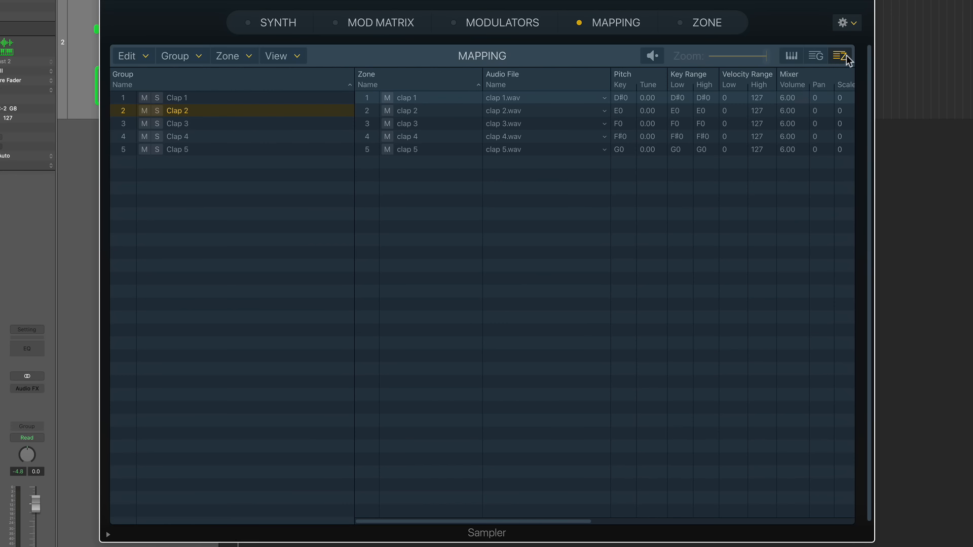
{"action": "left_click", "coordinate": [297, 57]}
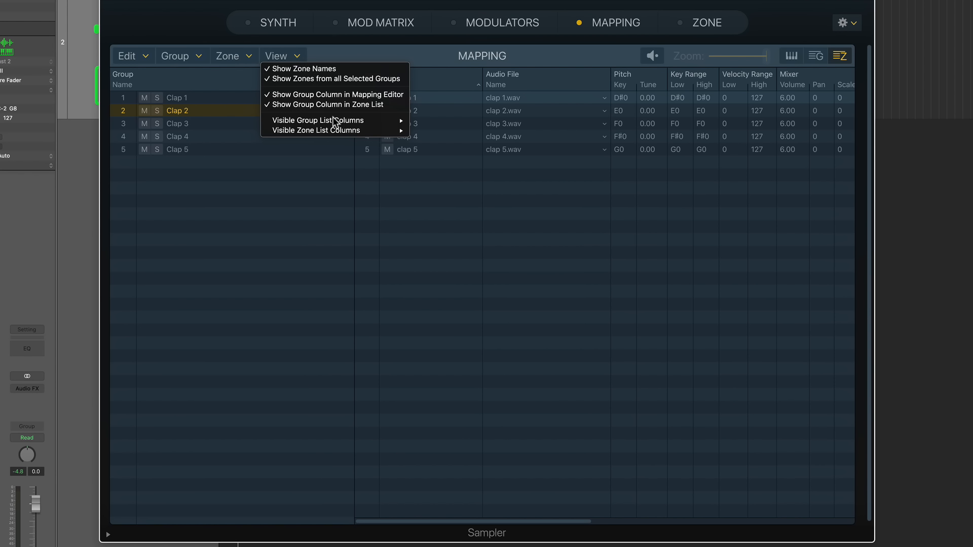
{"action": "mouse_move", "coordinate": [331, 133]}
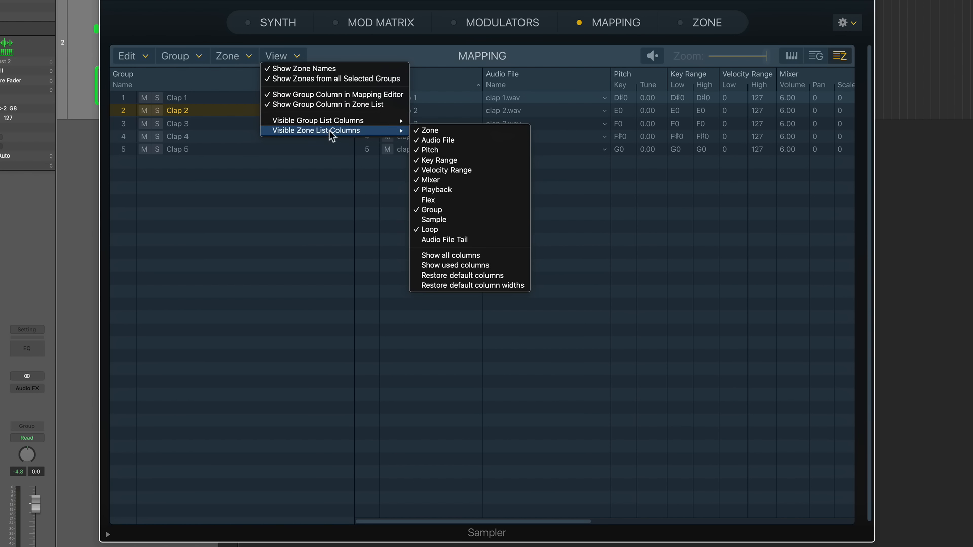
{"action": "left_click", "coordinate": [490, 209]}
{"action": "left_click_drag", "start_coordinate": [582, 512], "coordinate": [788, 489]}
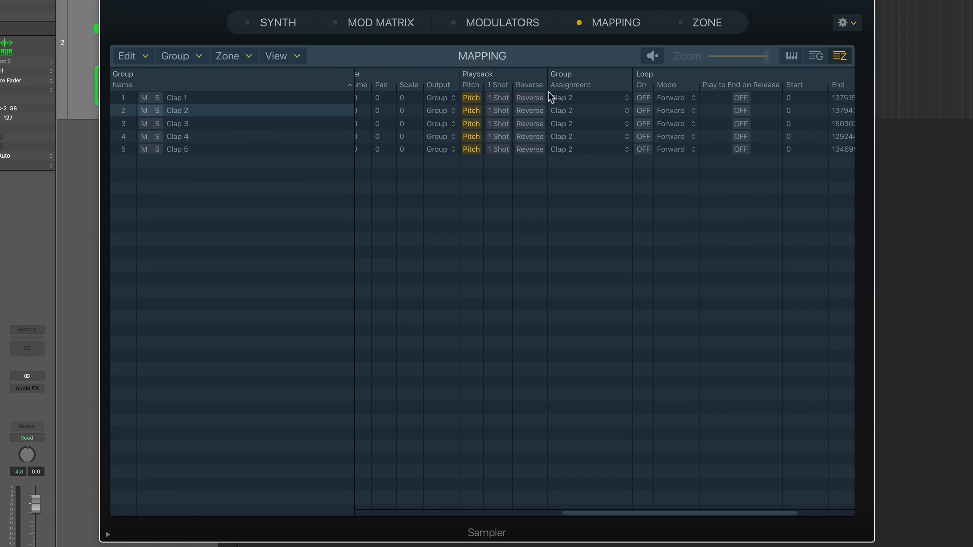
Reassign the zones of clap 1.wav, clap 3.wav, clap 4.wav and clap 5.wav to groups Clap 1, Clap 3, Clap 4 and Clap 5
{"action": "left_click", "coordinate": [579, 96]}
{"action": "left_click", "coordinate": [595, 94]}
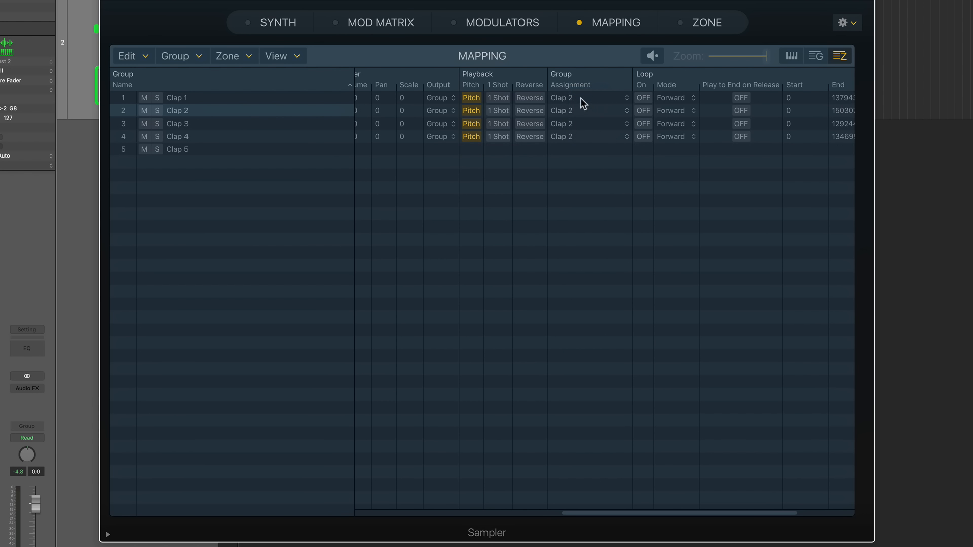
{"action": "left_click", "coordinate": [581, 99]}
{"action": "left_click", "coordinate": [594, 122]}
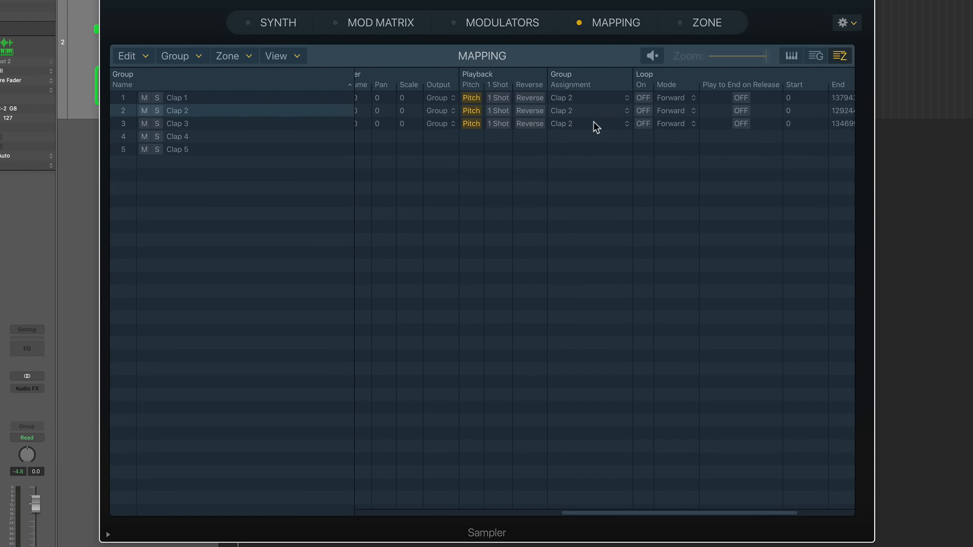
{"action": "left_click", "coordinate": [588, 110]}
{"action": "left_click", "coordinate": [595, 133]}
{"action": "left_click", "coordinate": [579, 110]}
{"action": "left_click", "coordinate": [578, 146]}
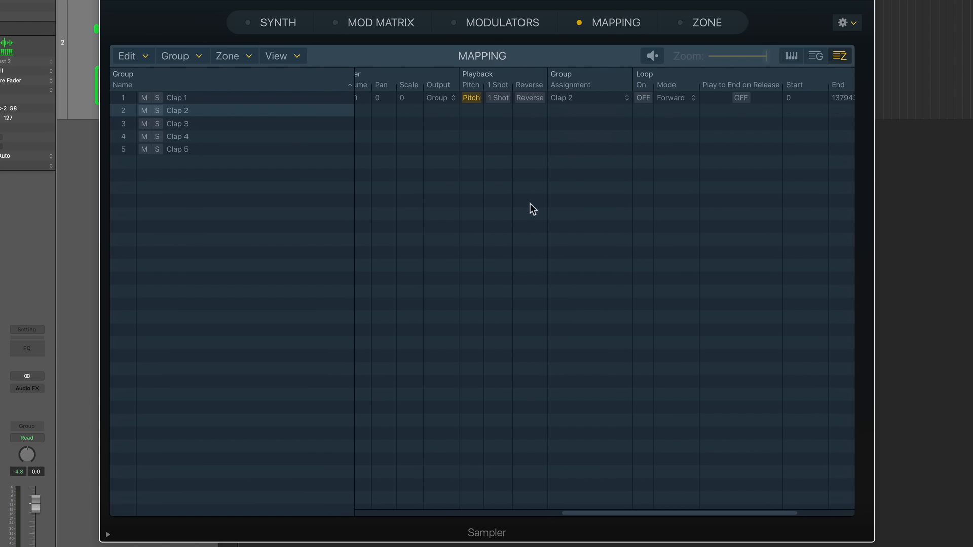
{"action": "left_click_drag", "start_coordinate": [591, 513], "coordinate": [375, 524]}
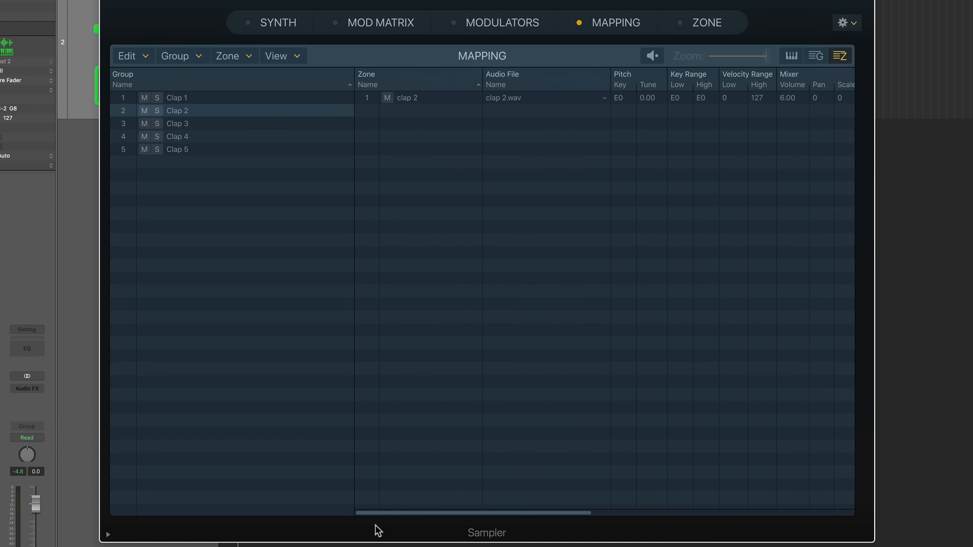
Check which zone each of the groups Clap 1 to Clap 5 contains by stepping through them in the zone list
{"action": "left_click", "coordinate": [214, 96]}
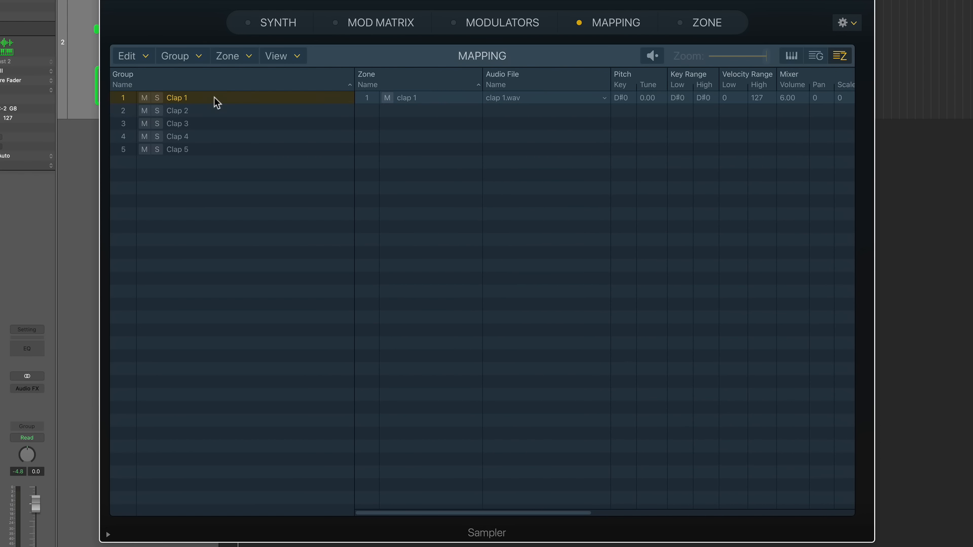
{"action": "key", "text": "Down"}
{"action": "key", "text": "Down"}
{"action": "key", "text": "Down"}
{"action": "key", "text": "Down"}
{"action": "key", "text": "Up"}
{"action": "key", "text": "Up"}
{"action": "key", "text": "Up"}
{"action": "key", "text": "Up"}
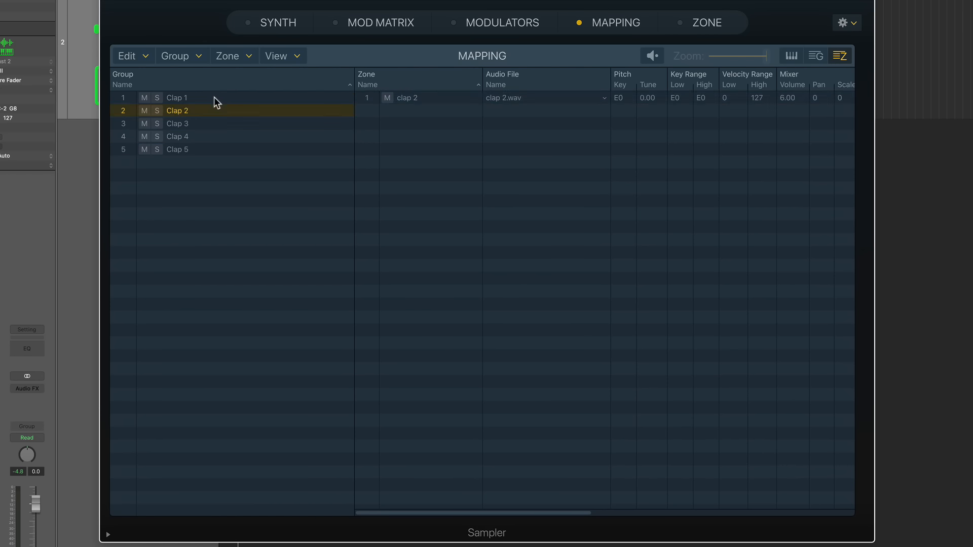
Review the zones of all five clap groups together in the zone list and on the key map
{"action": "key", "text": "shift+Down"}
{"action": "key", "text": "shift+Down"}
{"action": "key", "text": "shift+Down"}
{"action": "key", "text": "shift+Down"}
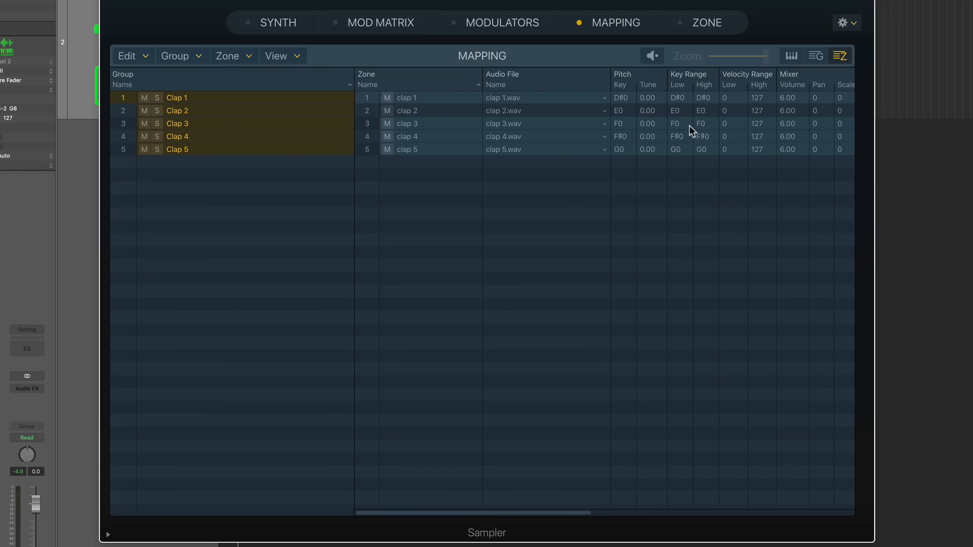
{"action": "scroll", "coordinate": [649, 180], "scroll_direction": "right", "scroll_amount": 6}
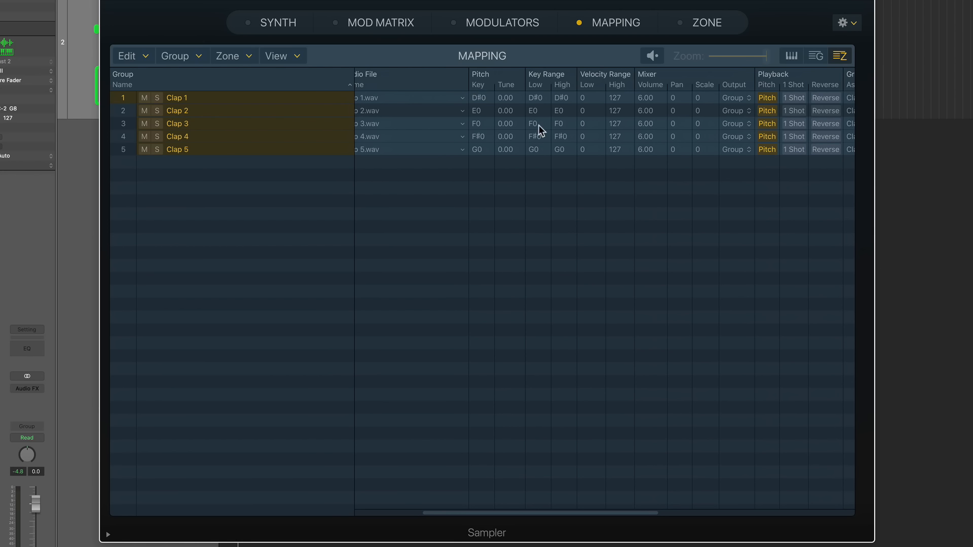
{"action": "left_click", "coordinate": [791, 56]}
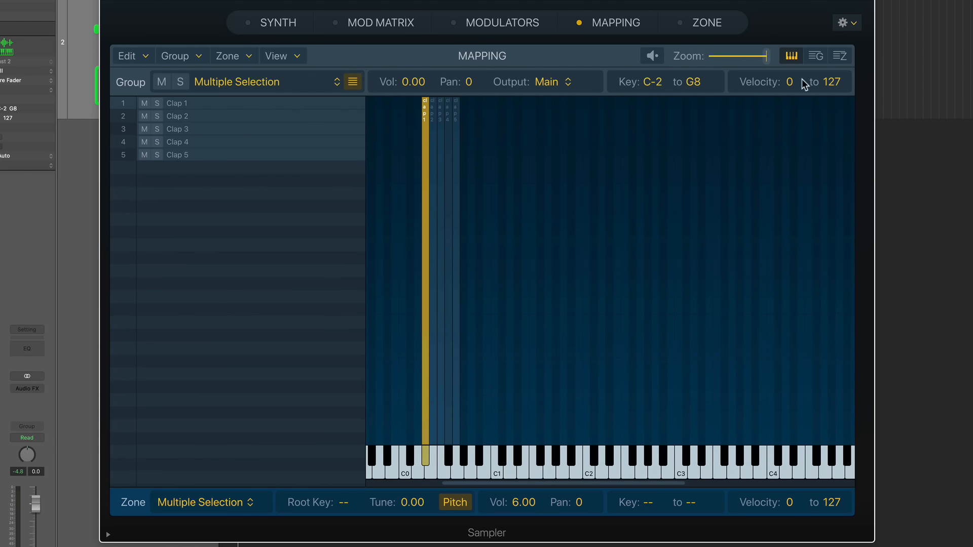
{"action": "left_click", "coordinate": [838, 57]}
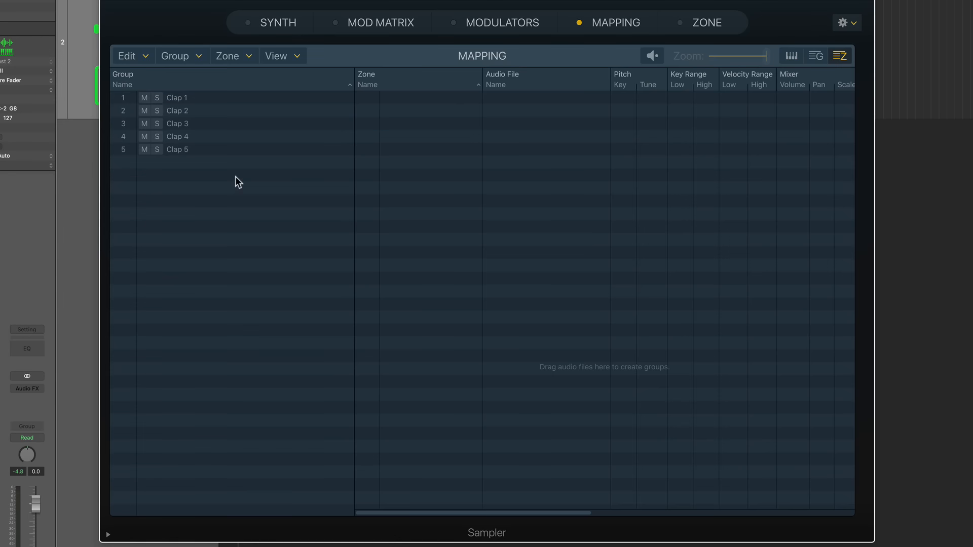
Recheck the root key and key range of each clap group's zone individually, ending on Clap 1
{"action": "left_click", "coordinate": [205, 98]}
{"action": "left_click", "coordinate": [211, 110]}
{"action": "left_click", "coordinate": [211, 124]}
{"action": "left_click", "coordinate": [211, 136]}
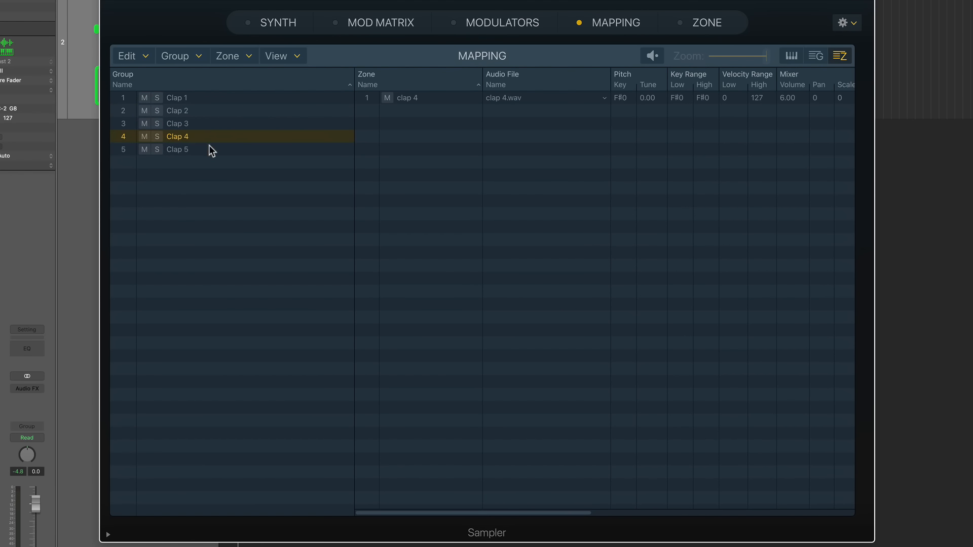
{"action": "left_click", "coordinate": [209, 147]}
{"action": "left_click", "coordinate": [198, 99]}
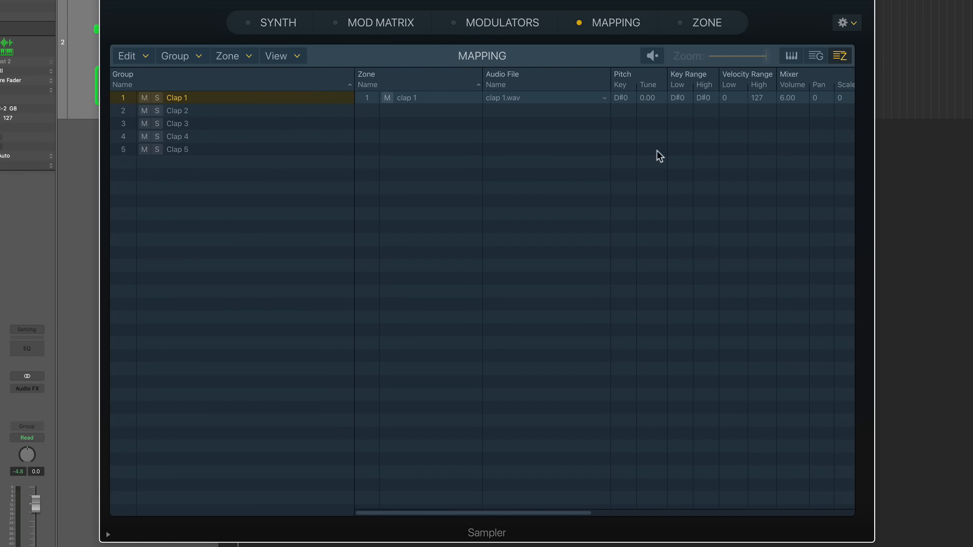
On the key map, move the zones of groups Clap 2, Clap 3, Clap 4 and Clap 5 onto D#0, the Clap 1 key
{"action": "left_click", "coordinate": [791, 56]}
{"action": "left_click", "coordinate": [588, 260]}
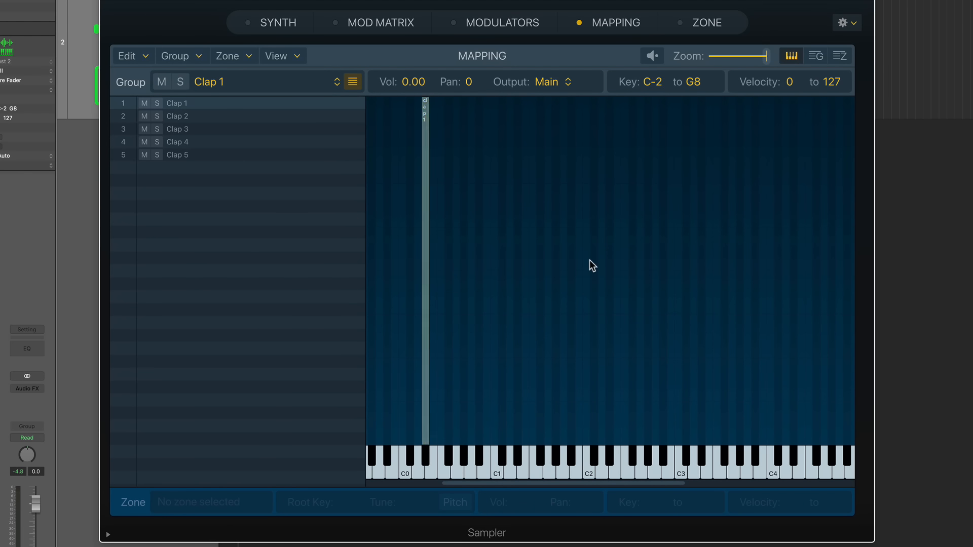
{"action": "left_click", "coordinate": [244, 103]}
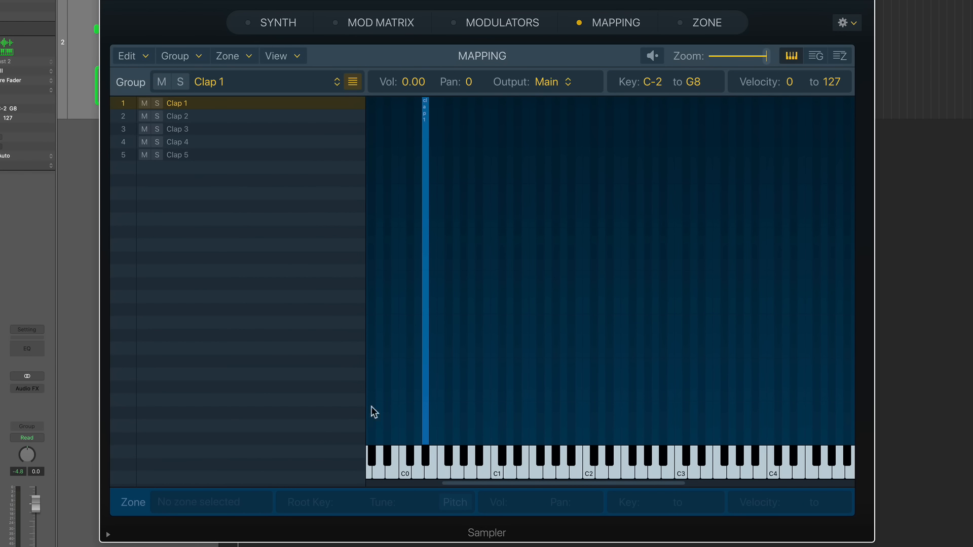
{"action": "left_click", "coordinate": [274, 120]}
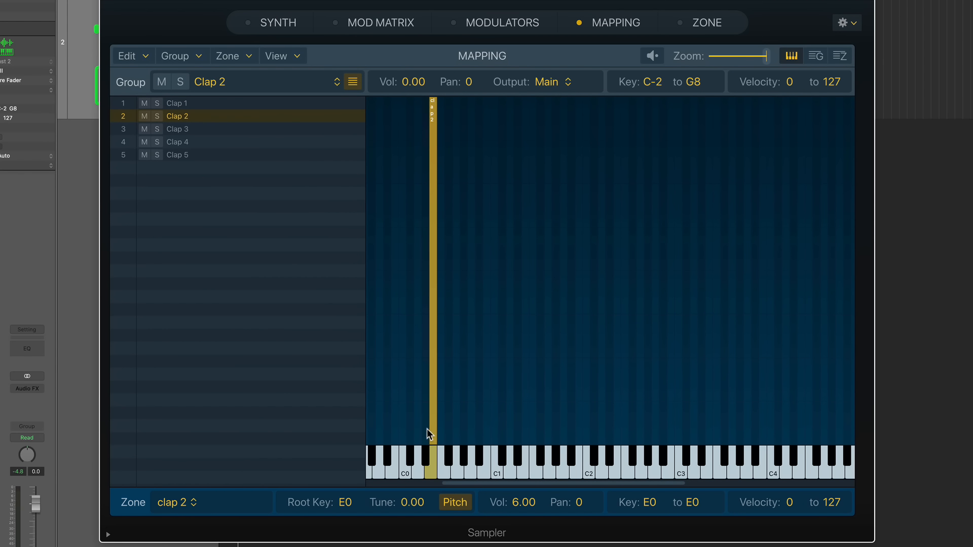
{"action": "left_click_drag", "start_coordinate": [427, 429], "coordinate": [424, 429]}
{"action": "left_click", "coordinate": [276, 131]}
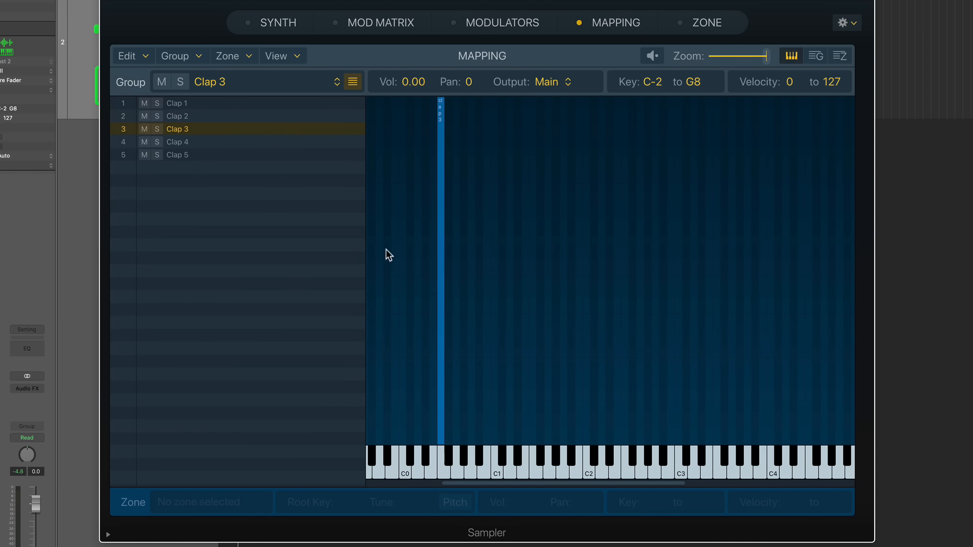
{"action": "left_click_drag", "start_coordinate": [434, 319], "coordinate": [415, 319]}
{"action": "left_click", "coordinate": [265, 142]}
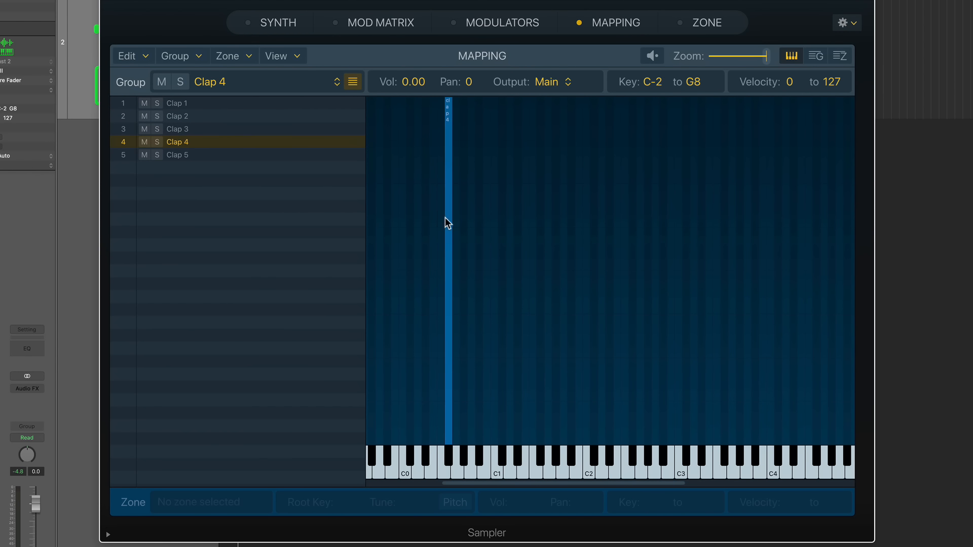
{"action": "left_click_drag", "start_coordinate": [445, 218], "coordinate": [419, 220]}
{"action": "left_click", "coordinate": [273, 155]}
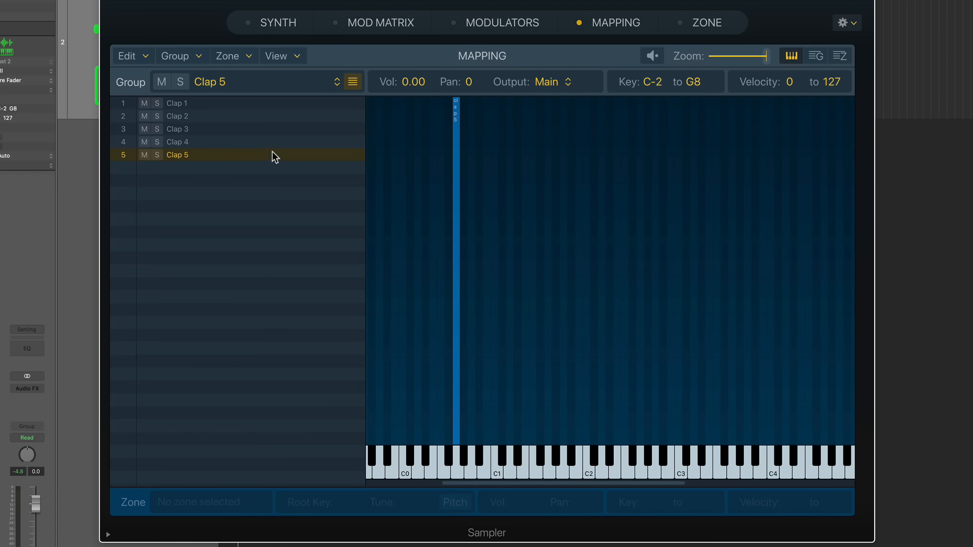
{"action": "left_click_drag", "start_coordinate": [458, 299], "coordinate": [424, 303]}
Set the upper velocity limit of the clap 5 zone to 127
{"action": "left_click_drag", "start_coordinate": [598, 275], "coordinate": [389, 242]}
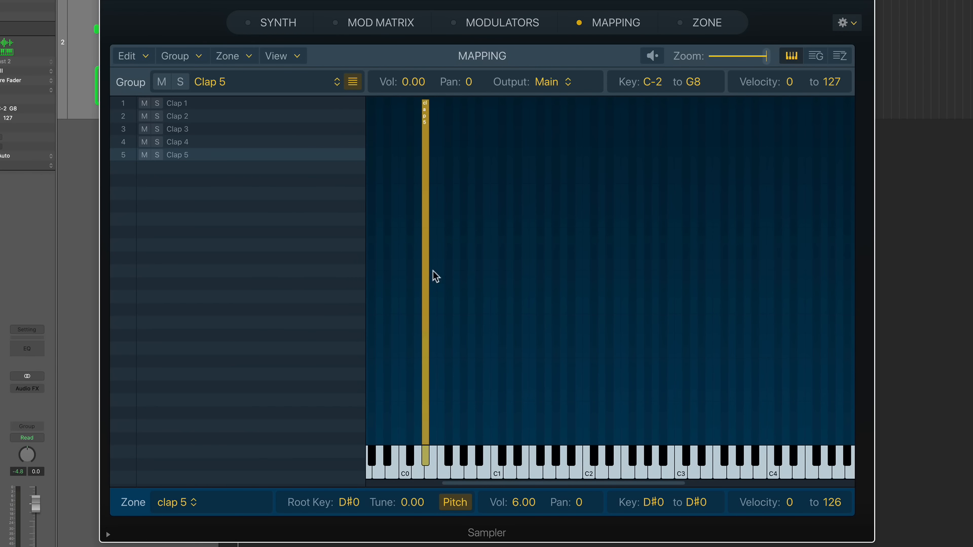
{"action": "mouse_move", "coordinate": [424, 278]}
{"action": "left_mouse_down"}
{"action": "mouse_move", "coordinate": [431, 338]}
{"action": "mouse_move", "coordinate": [425, 269]}
{"action": "mouse_move", "coordinate": [425, 346]}
{"action": "mouse_move", "coordinate": [421, 263]}
{"action": "mouse_move", "coordinate": [422, 273]}
{"action": "left_mouse_up"}
{"action": "left_click_drag", "start_coordinate": [785, 512], "coordinate": [786, 517]}
Check the key placement and velocity range of the zones in groups Clap 4, Clap 3, Clap 2 and Clap 1
{"action": "left_click", "coordinate": [219, 142]}
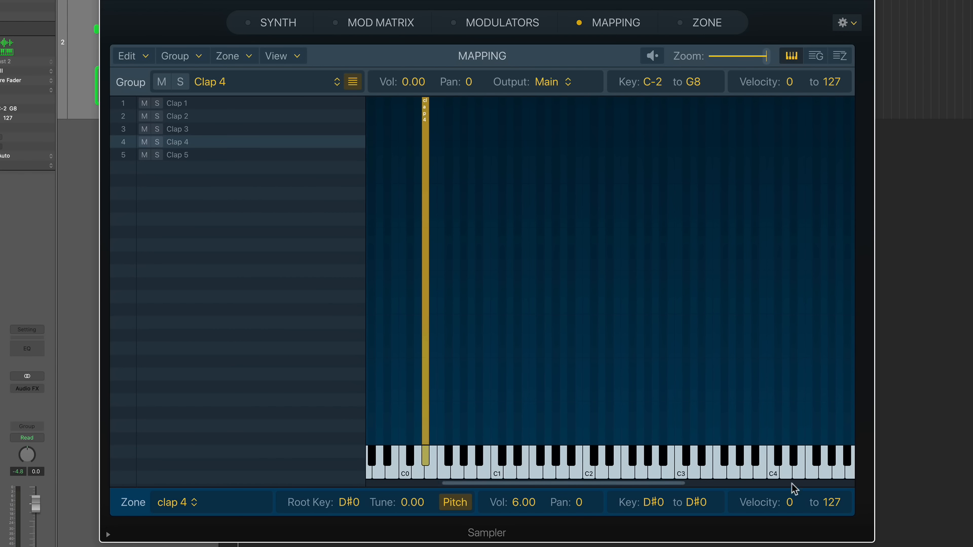
{"action": "left_click", "coordinate": [260, 130]}
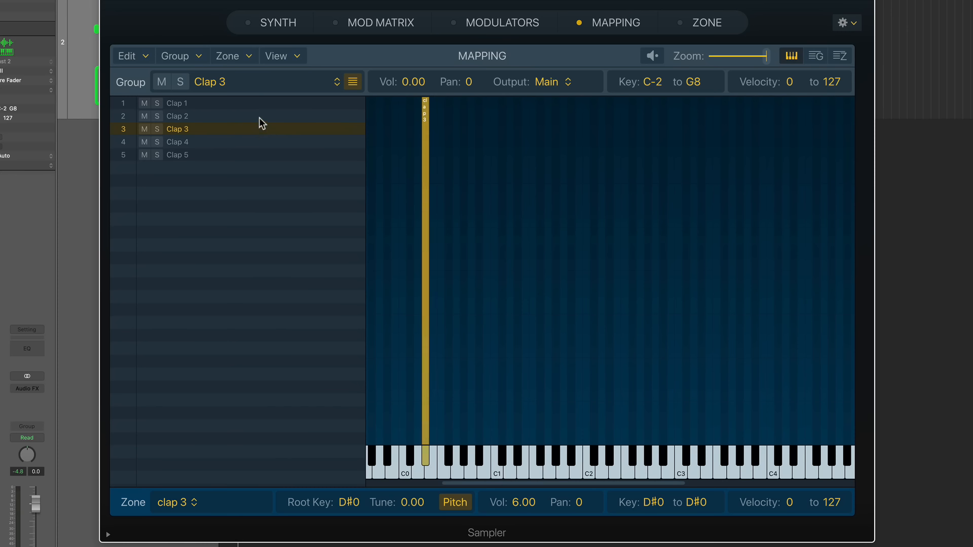
{"action": "left_click", "coordinate": [259, 117]}
{"action": "left_click", "coordinate": [253, 104]}
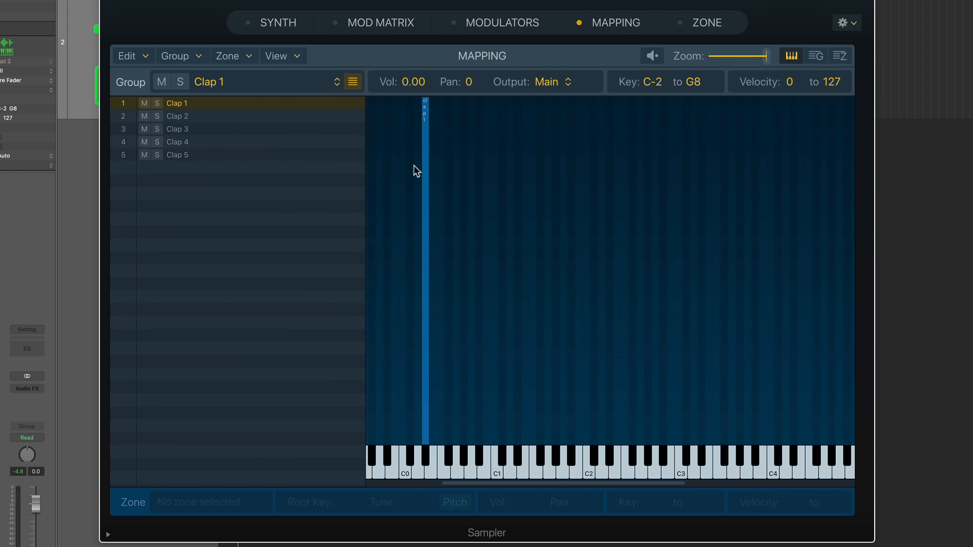
{"action": "left_click_drag", "start_coordinate": [528, 167], "coordinate": [421, 195]}
{"action": "left_click", "coordinate": [473, 184]}
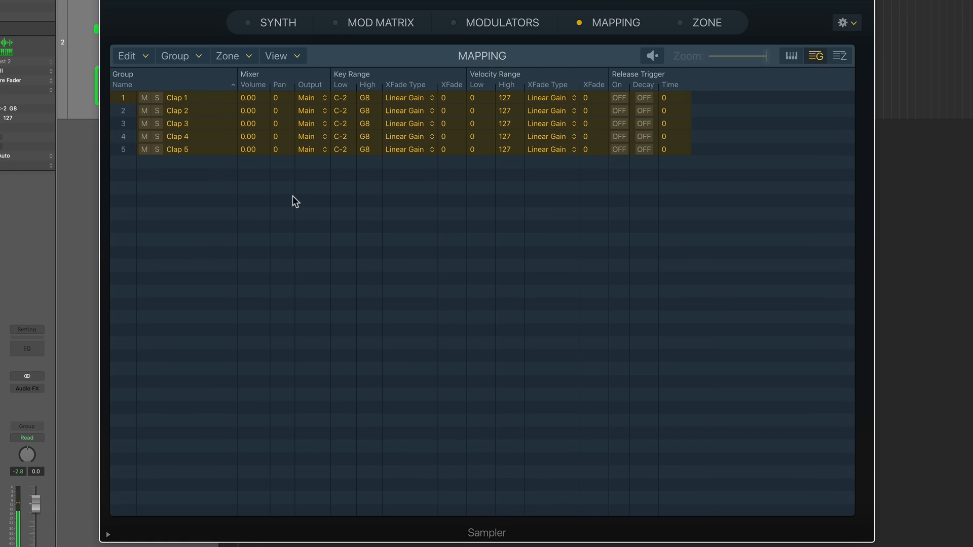
Enable 1 Shot and disable Pitch playback for all five clap zones at once in the zone list
{"action": "left_click", "coordinate": [840, 57]}
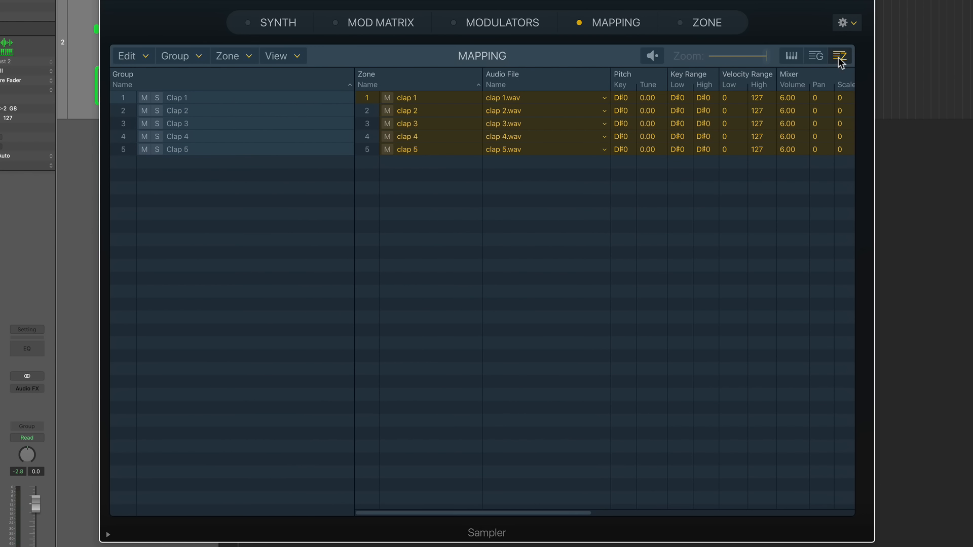
{"action": "left_click", "coordinate": [215, 98]}
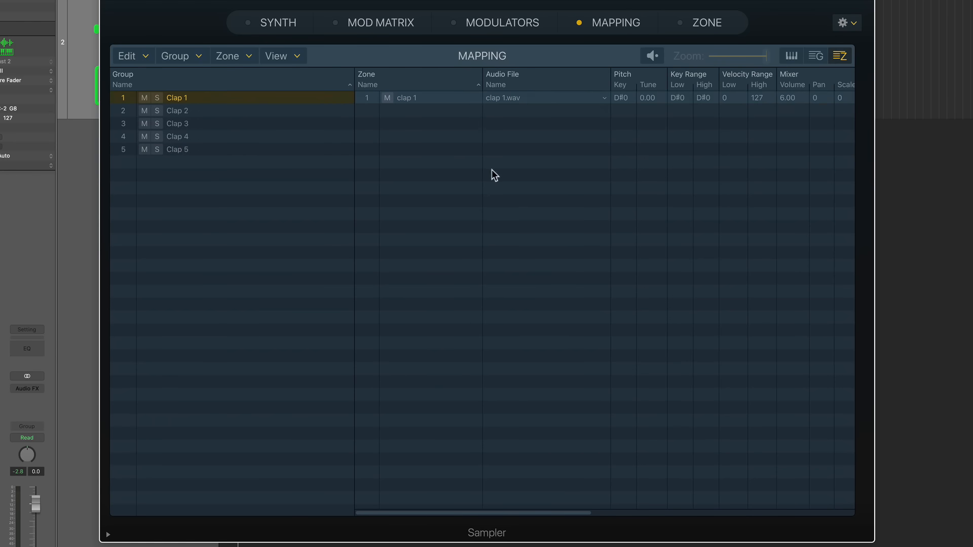
{"action": "left_click", "coordinate": [275, 145], "text": "shift"}
{"action": "scroll", "coordinate": [523, 196], "scroll_direction": "right", "scroll_amount": 10}
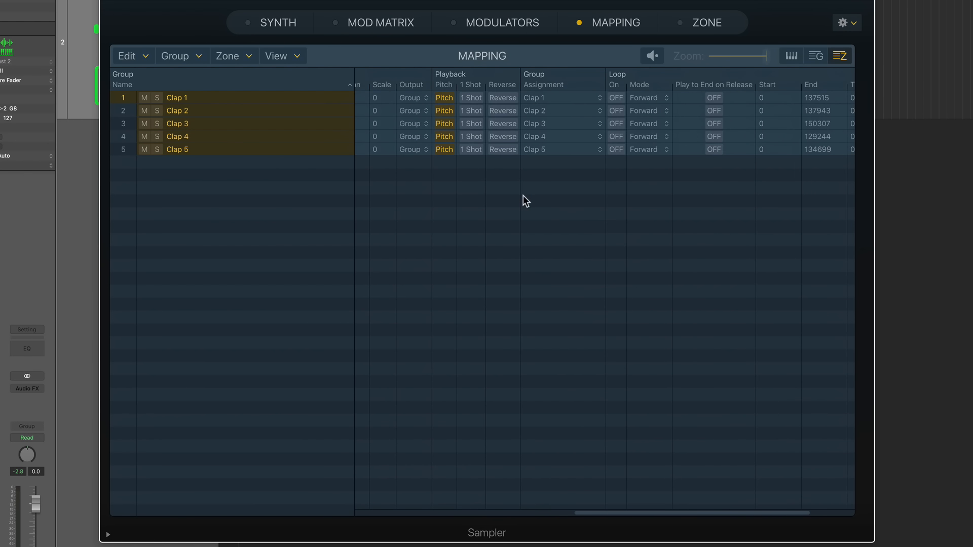
{"action": "scroll", "coordinate": [523, 196], "scroll_direction": "left", "scroll_amount": 1}
{"action": "left_click", "coordinate": [503, 199]}
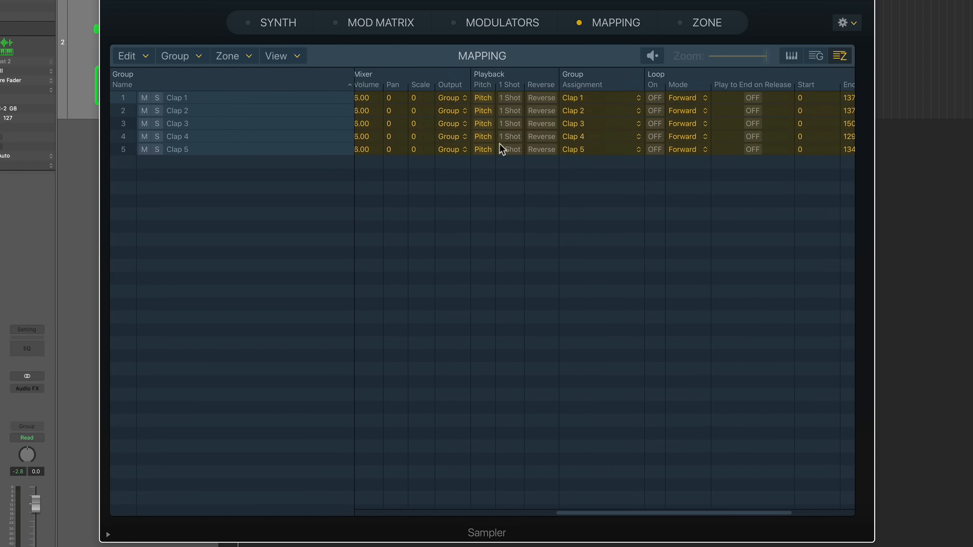
{"action": "left_click", "coordinate": [508, 99]}
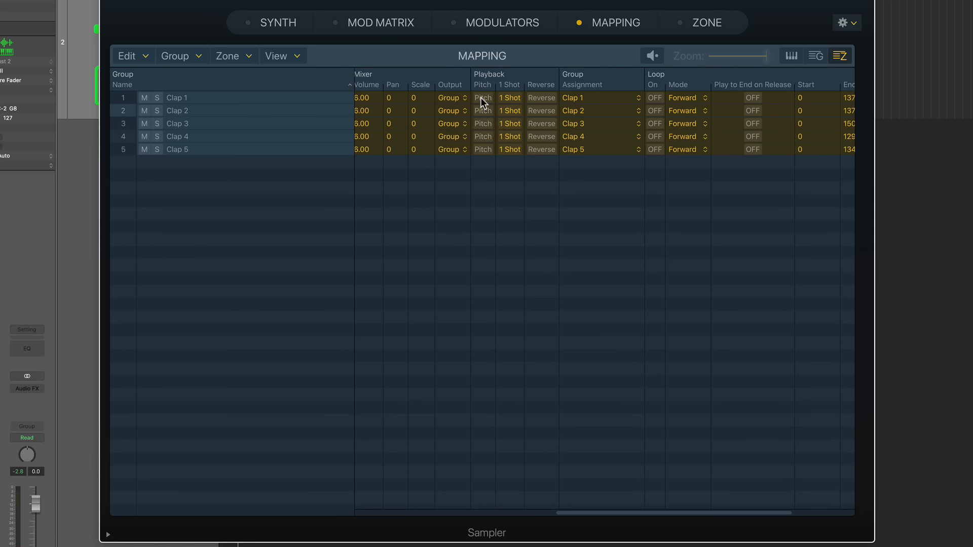
{"action": "left_click", "coordinate": [482, 209]}
{"action": "scroll", "coordinate": [478, 208], "scroll_direction": "left", "scroll_amount": 5}
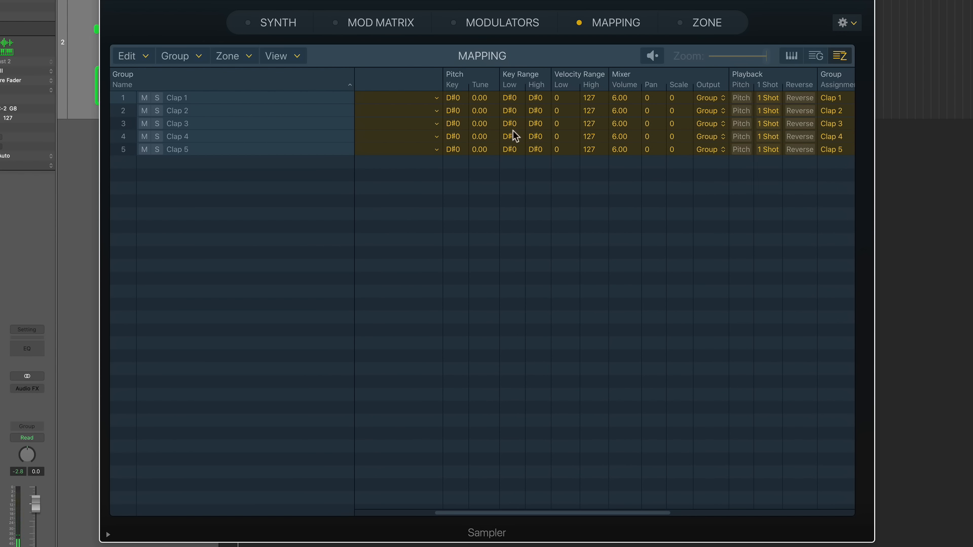
Show the Round Robin columns in the group list
{"action": "left_click", "coordinate": [816, 57]}
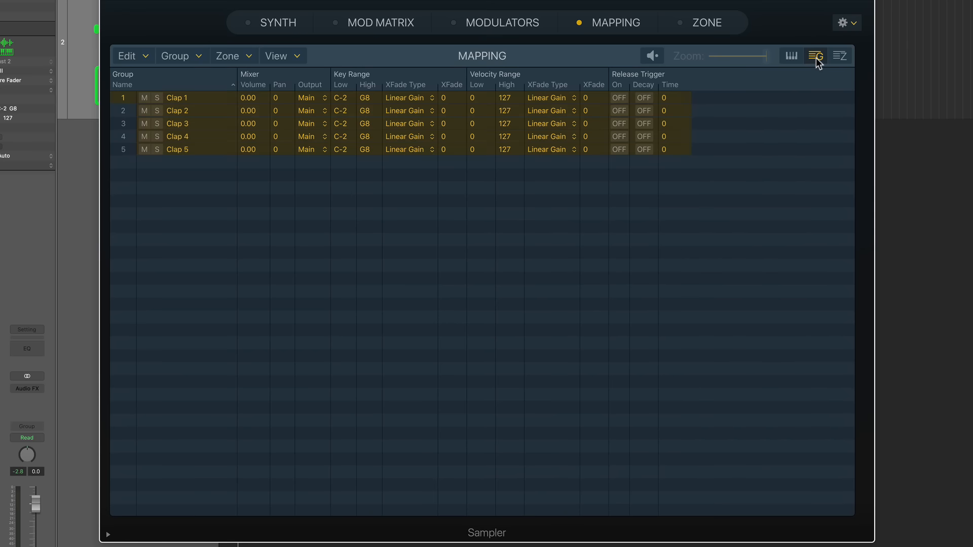
{"action": "left_click", "coordinate": [286, 56]}
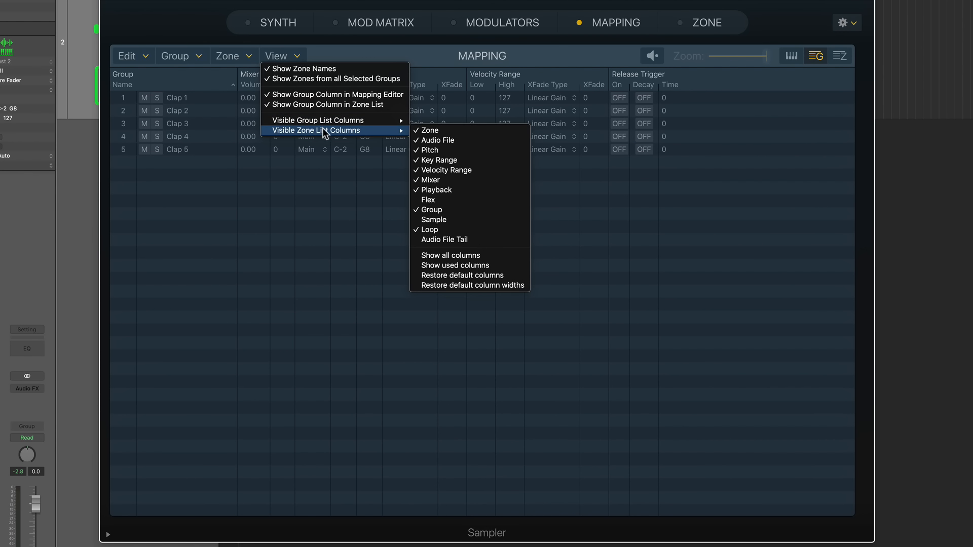
{"action": "mouse_move", "coordinate": [325, 123]}
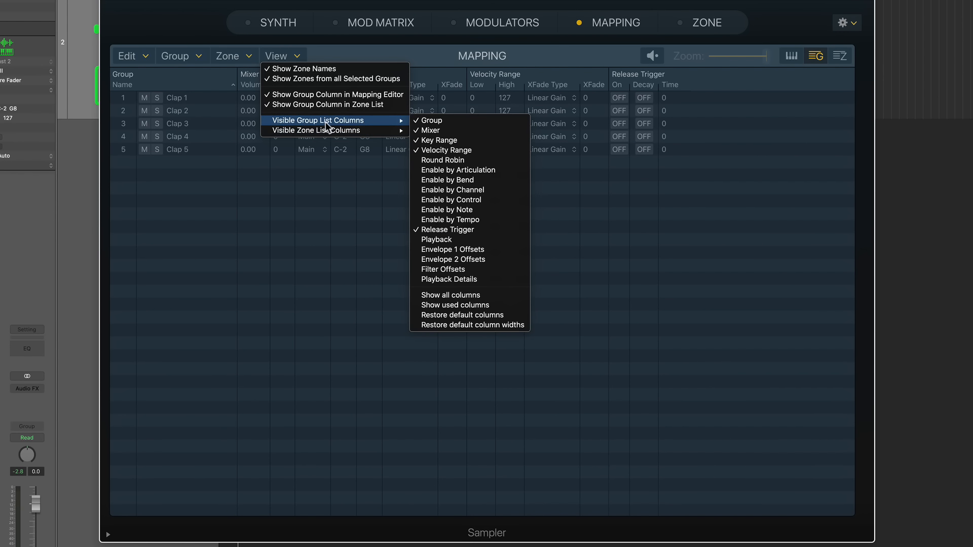
{"action": "left_click", "coordinate": [469, 161]}
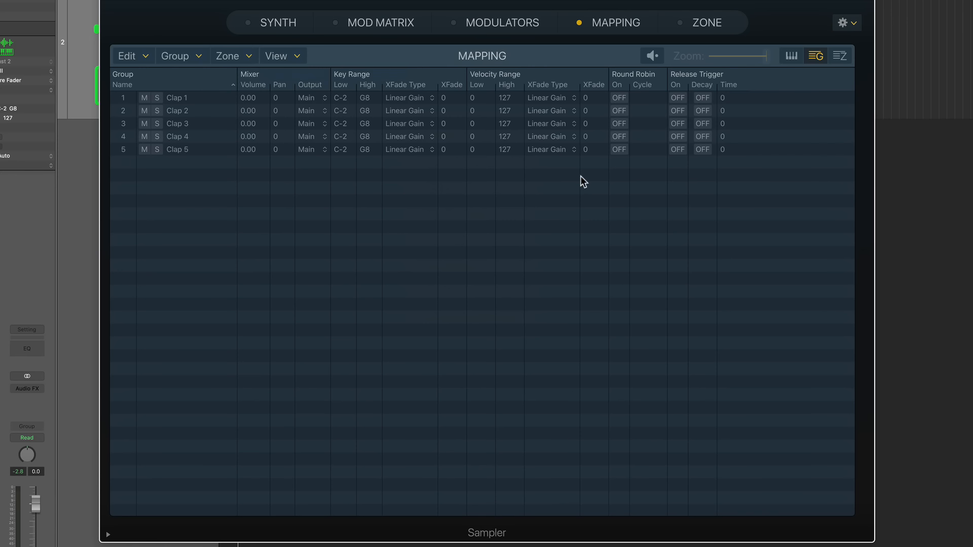
Turn on Round Robin for all five clap groups at once
{"action": "key", "text": "super+a"}
{"action": "left_click", "coordinate": [622, 101]}
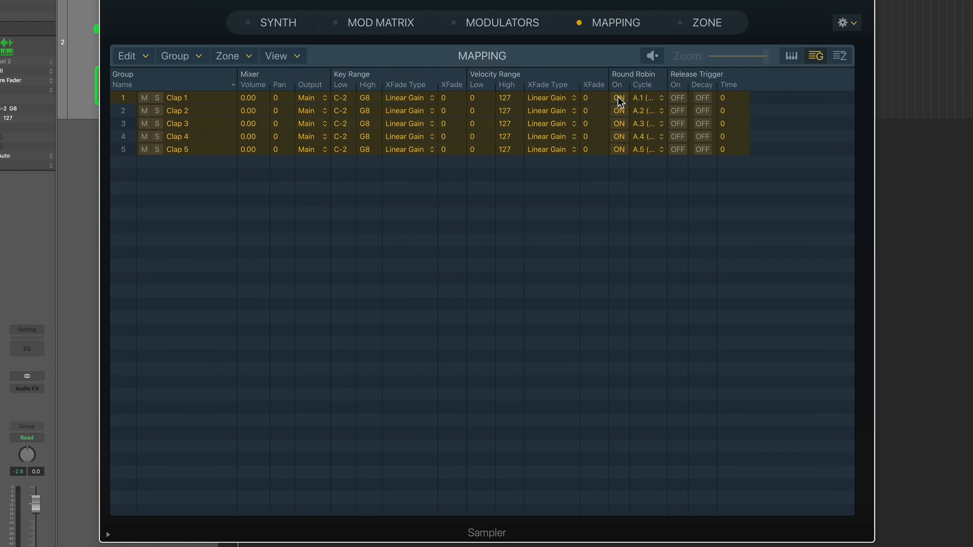
{"action": "left_click", "coordinate": [627, 216]}
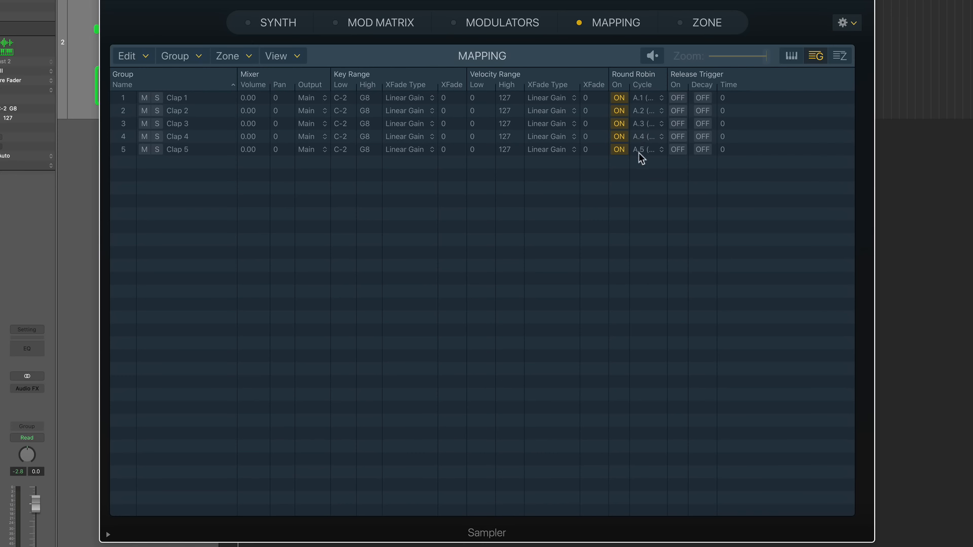
Inspect the round robin cycle position options of groups Clap 1, Clap 2 and Clap 3
{"action": "left_click", "coordinate": [651, 100]}
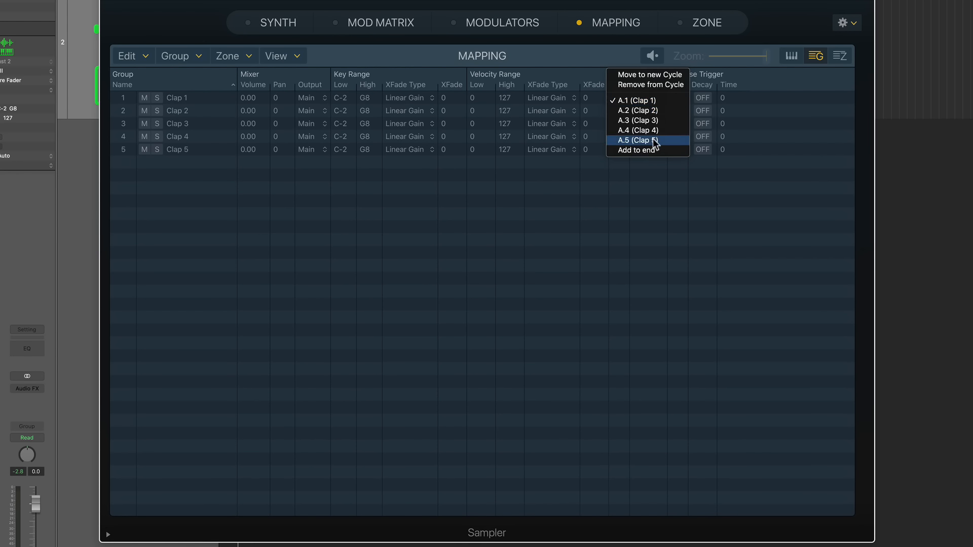
{"action": "left_click", "coordinate": [661, 101]}
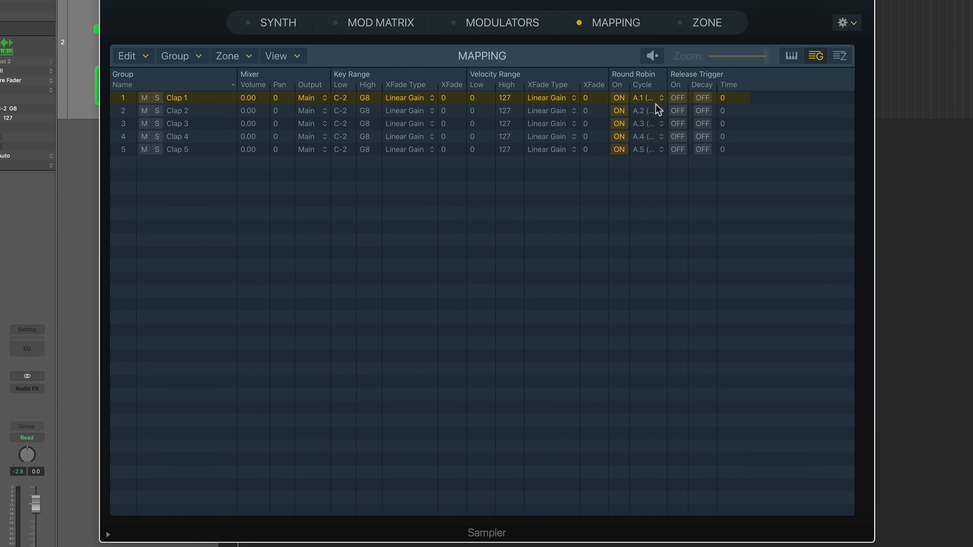
{"action": "left_click", "coordinate": [654, 109]}
{"action": "left_click", "coordinate": [653, 113]}
{"action": "left_click", "coordinate": [654, 124]}
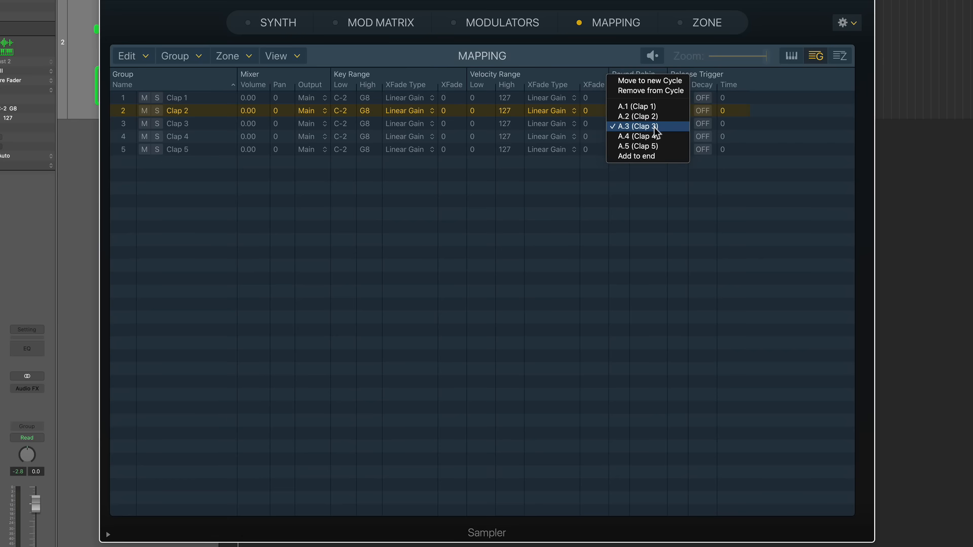
{"action": "left_click", "coordinate": [656, 129]}
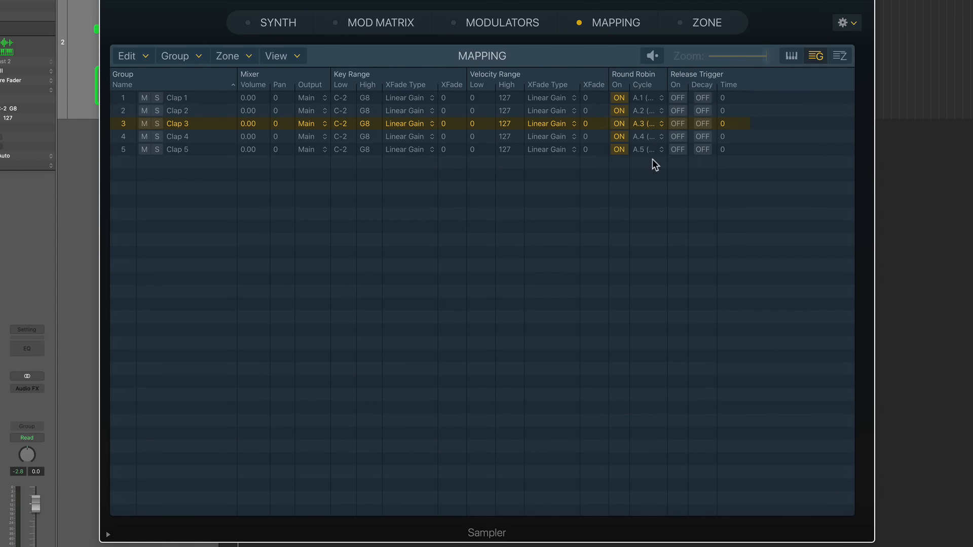
Inspect the round robin cycle position options of group Clap 5 and check Clap 1's entry in the zone list
{"action": "left_click", "coordinate": [651, 151]}
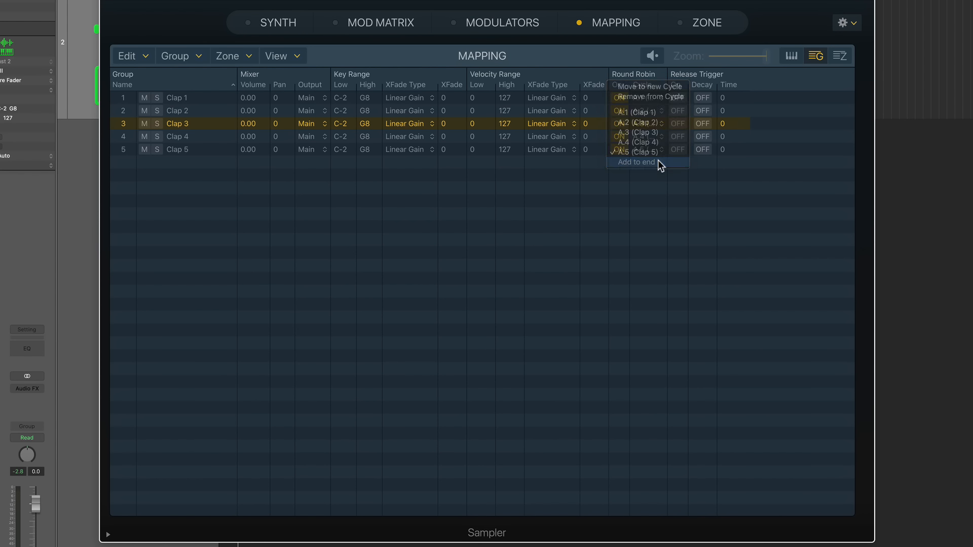
{"action": "left_click", "coordinate": [658, 161]}
{"action": "left_click", "coordinate": [644, 150]}
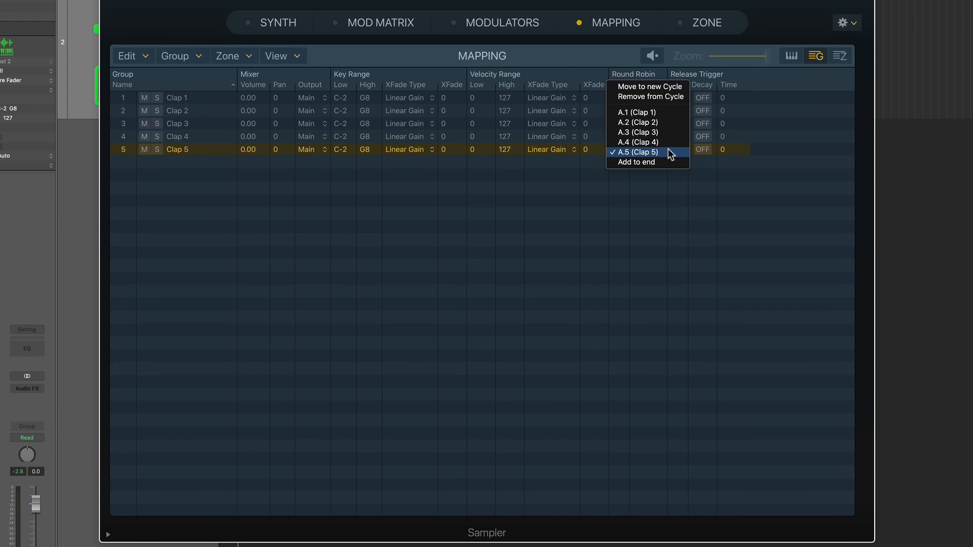
{"action": "left_click", "coordinate": [667, 152]}
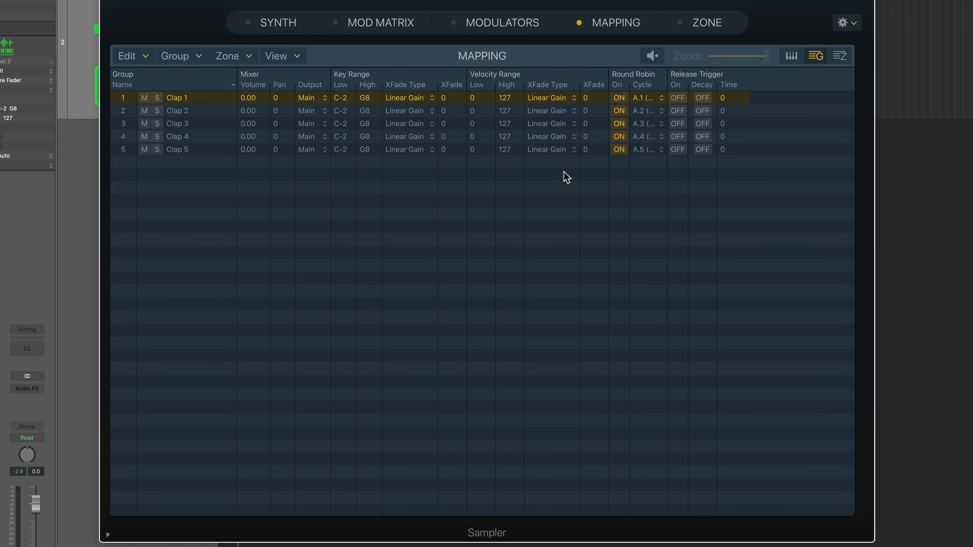
{"action": "left_click", "coordinate": [837, 57]}
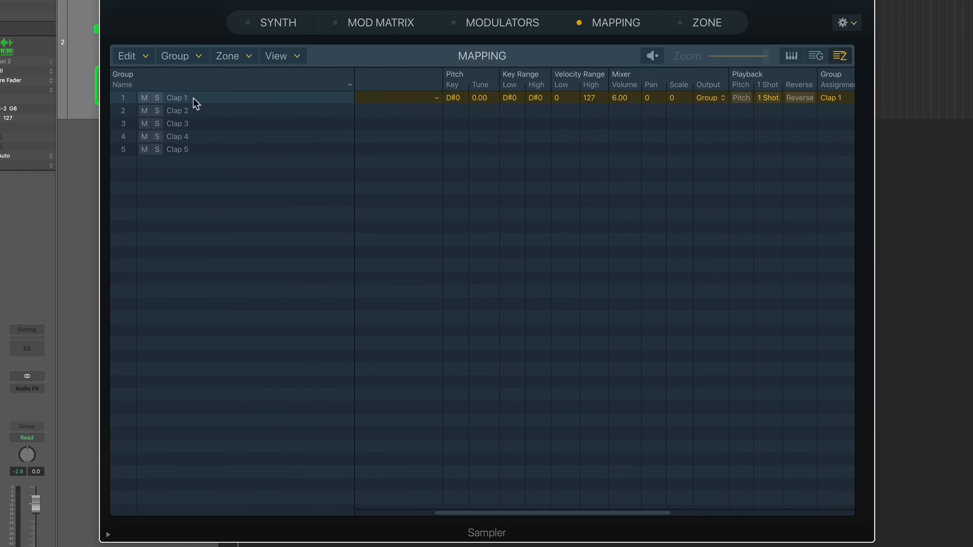
{"action": "left_click", "coordinate": [816, 56]}
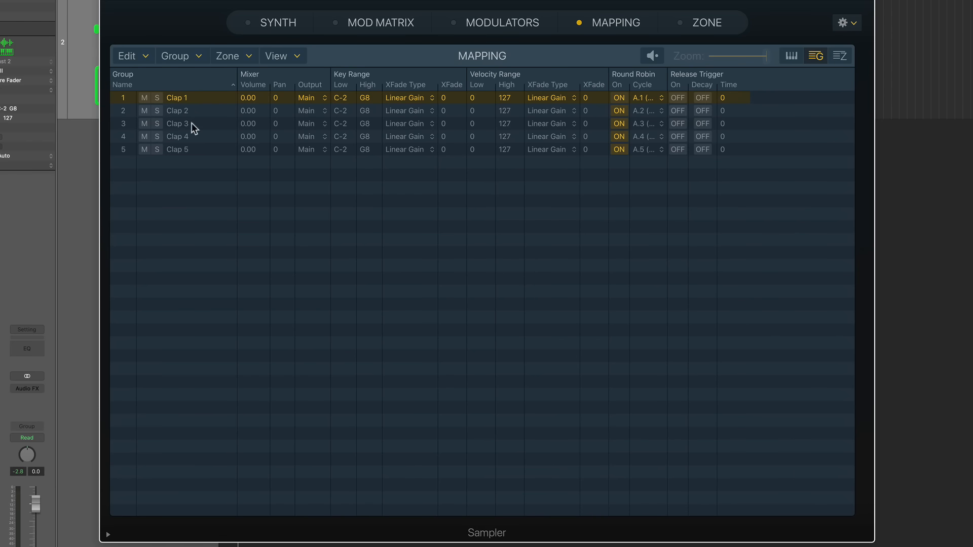
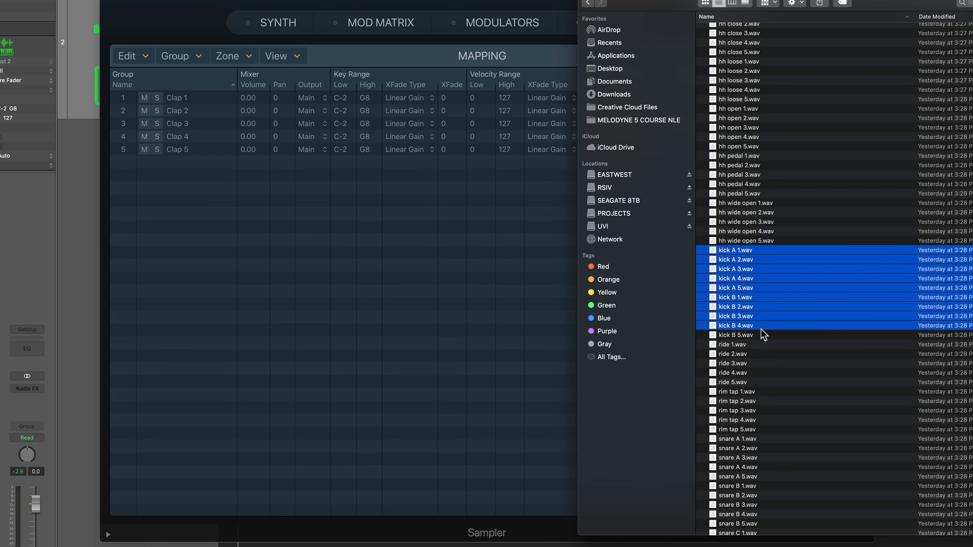
Import the kick A 1–5 and kick B 1–5 samples from the sample folder into the Sampler as one new group
{"action": "left_click", "coordinate": [761, 332], "text": "shift"}
{"action": "left_click_drag", "start_coordinate": [760, 332], "coordinate": [231, 272]}
{"action": "left_click", "coordinate": [224, 266]}
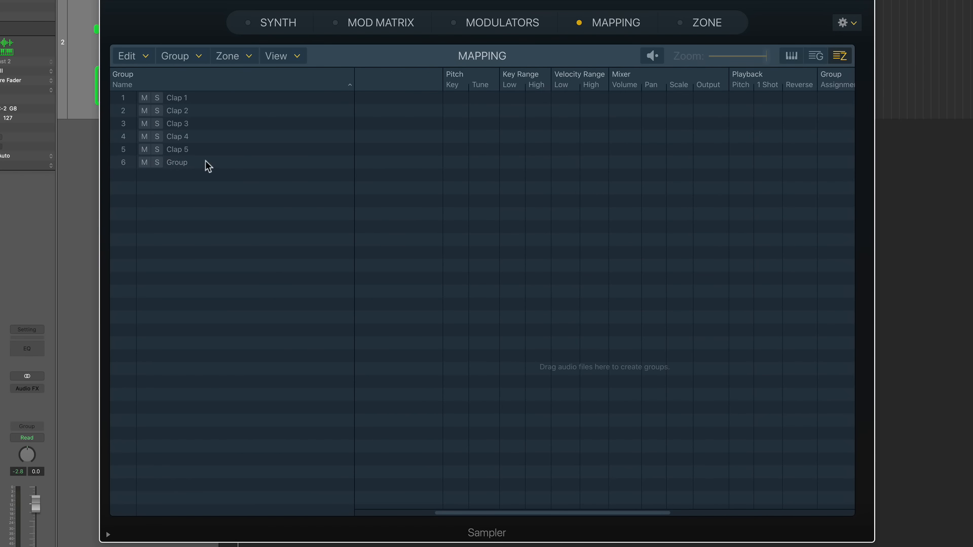
{"action": "left_click", "coordinate": [235, 164]}
{"action": "left_click_drag", "start_coordinate": [508, 512], "coordinate": [426, 513]}
{"action": "left_click", "coordinate": [559, 227]}
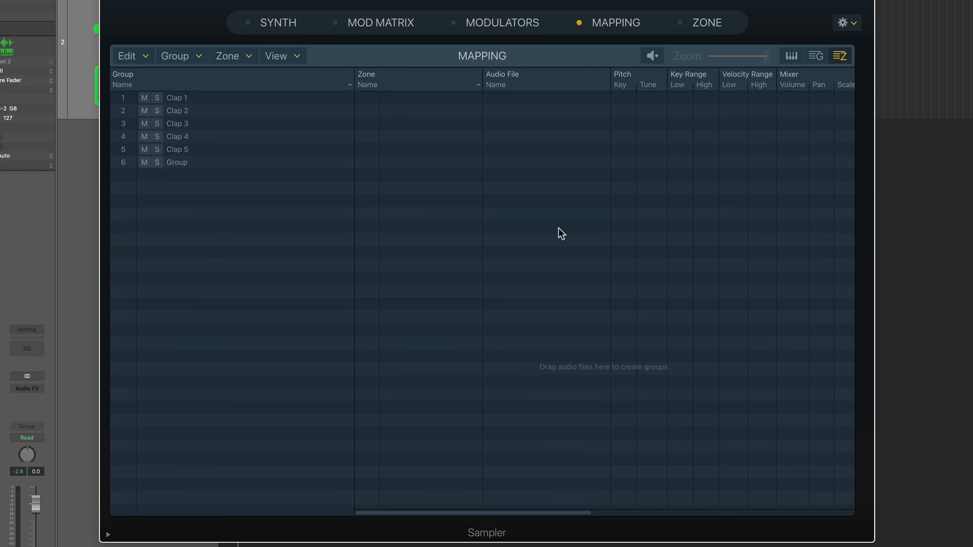
Create five additional groups in the group list and name all five Kick 1 at once
{"action": "left_click", "coordinate": [816, 57]}
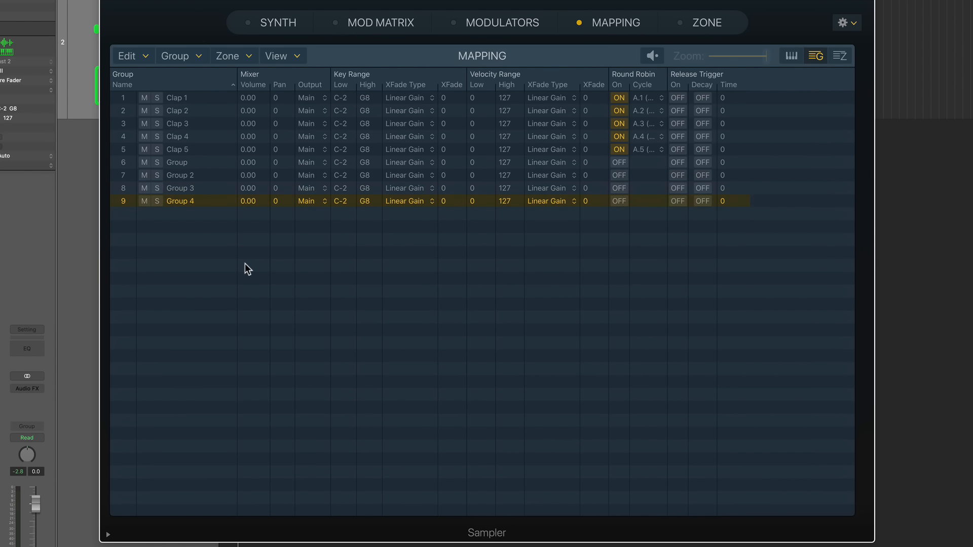
{"action": "left_click", "coordinate": [180, 177]}
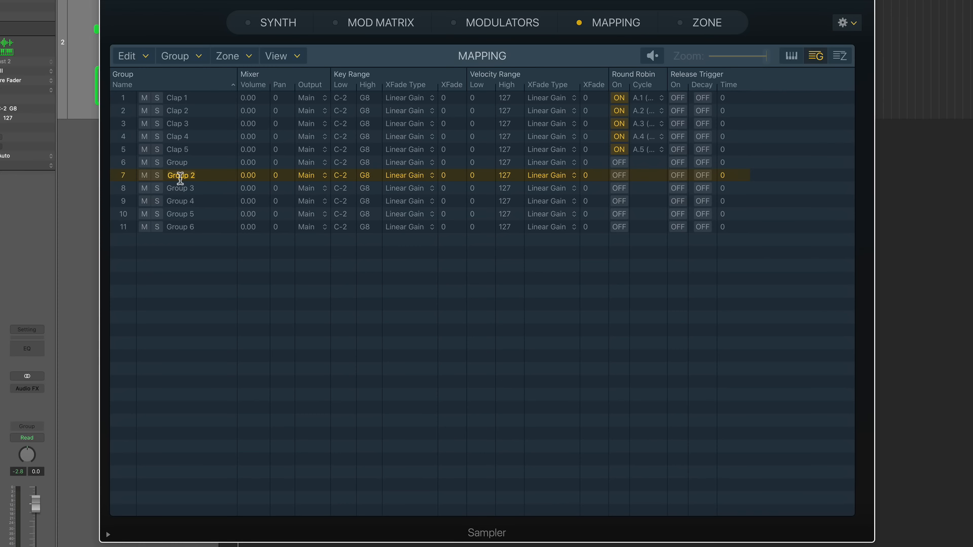
{"action": "left_click", "coordinate": [217, 226], "text": "shift"}
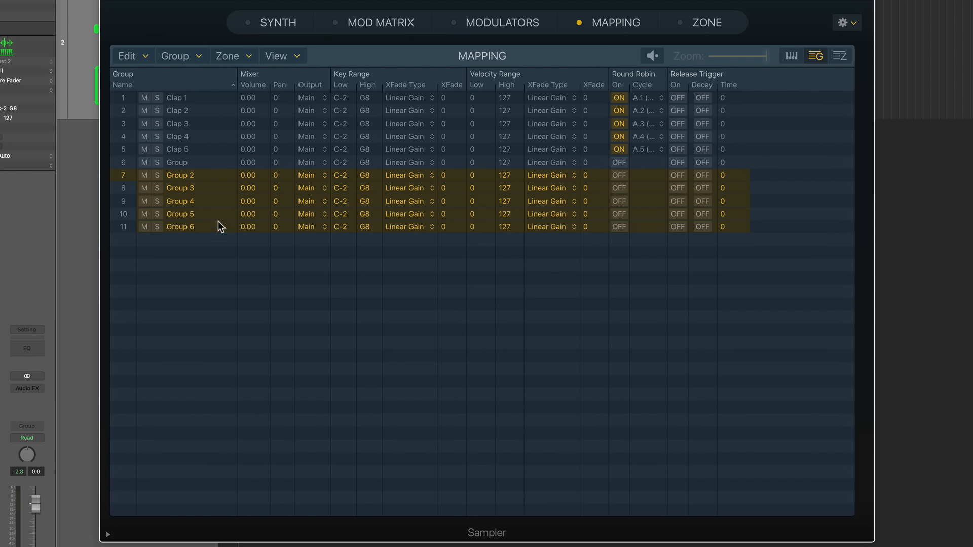
{"action": "double_click", "coordinate": [189, 177]}
{"action": "type", "text": "Kick 1"}
{"action": "key", "text": "Return"}
Rename the last four kick groups as Kick 2, Kick 3, Kick 4 and Kick 5
{"action": "double_click", "coordinate": [196, 185]}
{"action": "left_click", "coordinate": [205, 248]}
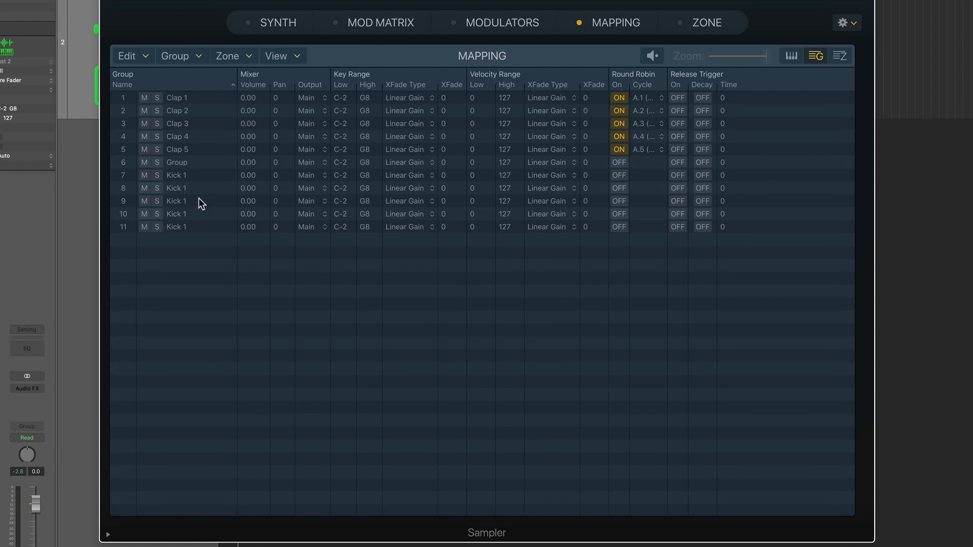
{"action": "left_click", "coordinate": [196, 188]}
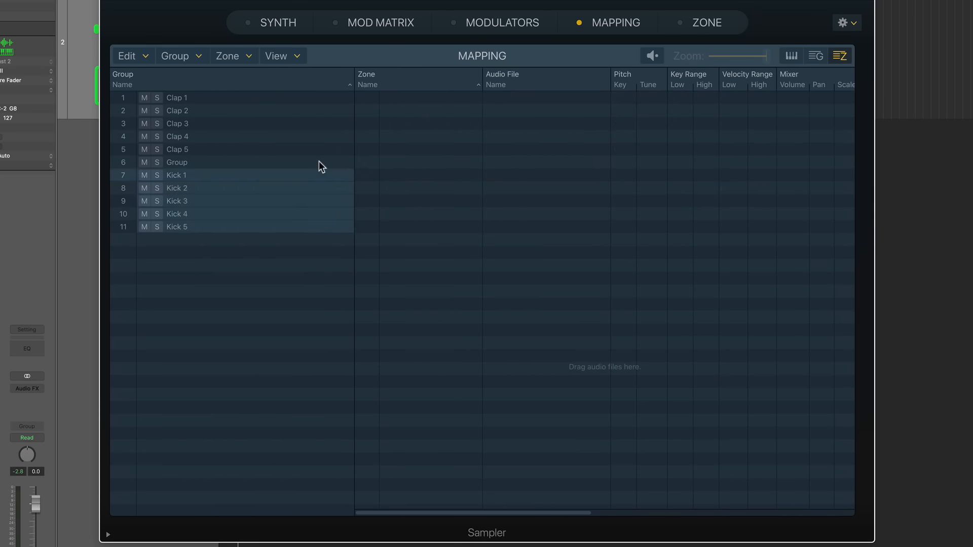
Disable Pitch playback and enable 1 Shot for all ten kick zones at once in the zone list
{"action": "left_click", "coordinate": [318, 163]}
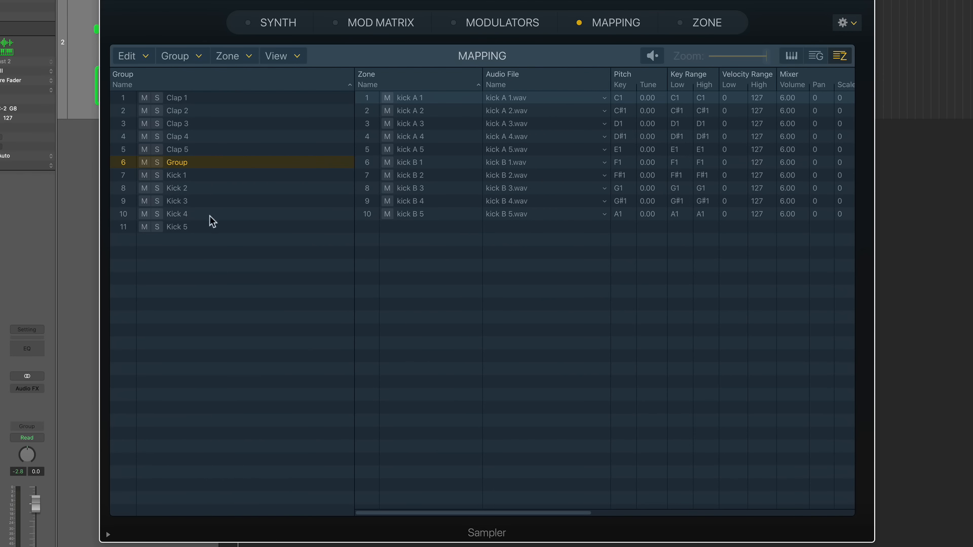
{"action": "scroll", "coordinate": [559, 261], "scroll_direction": "right", "scroll_amount": 10}
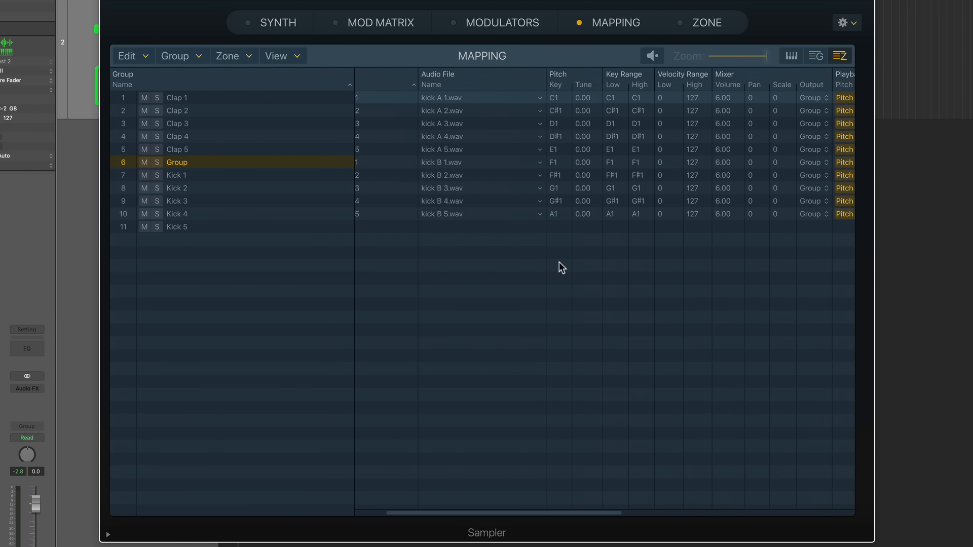
{"action": "key", "text": "super+a"}
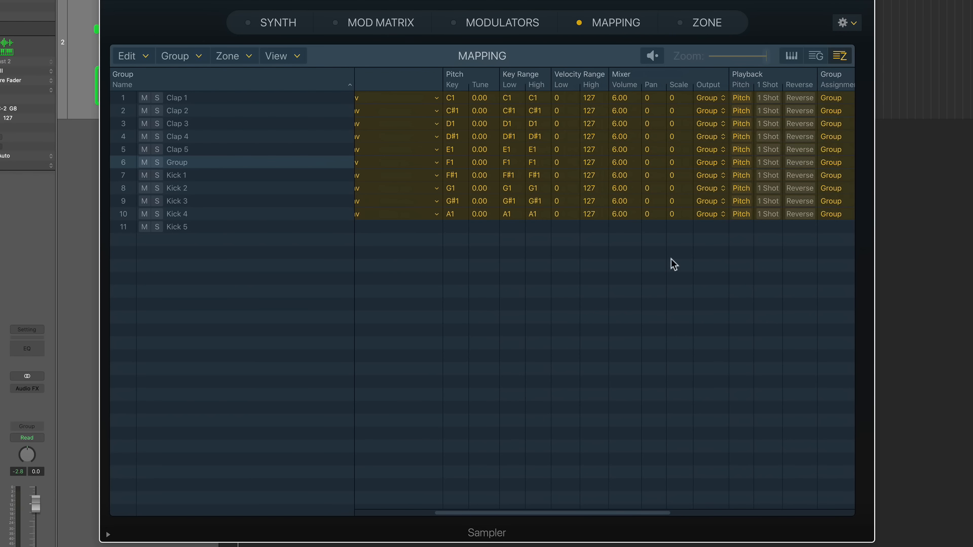
{"action": "left_click", "coordinate": [741, 97]}
{"action": "left_click", "coordinate": [764, 93]}
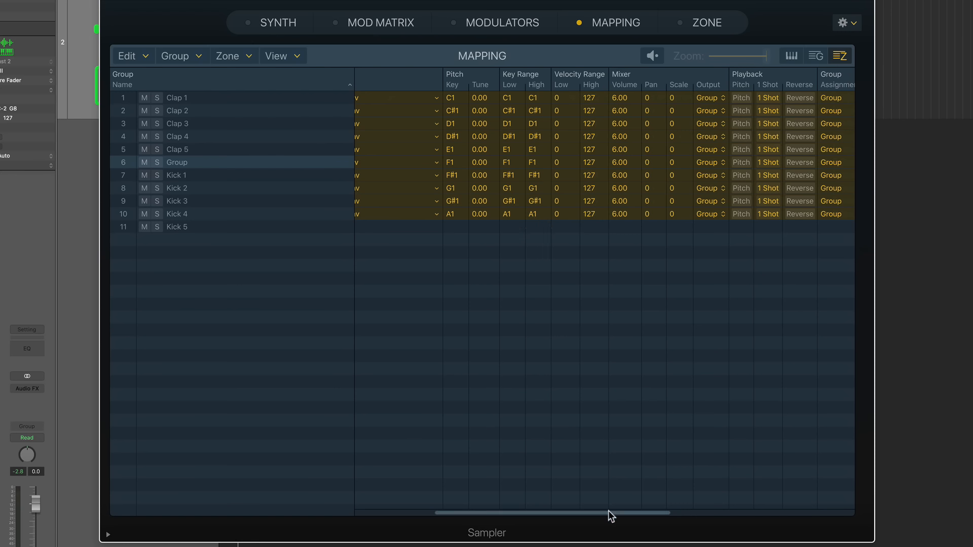
Lower the upper velocity limit of the five kick B zones to 89 in the key mapping view
{"action": "left_click", "coordinate": [791, 56]}
{"action": "left_click_drag", "start_coordinate": [614, 134], "coordinate": [534, 146]}
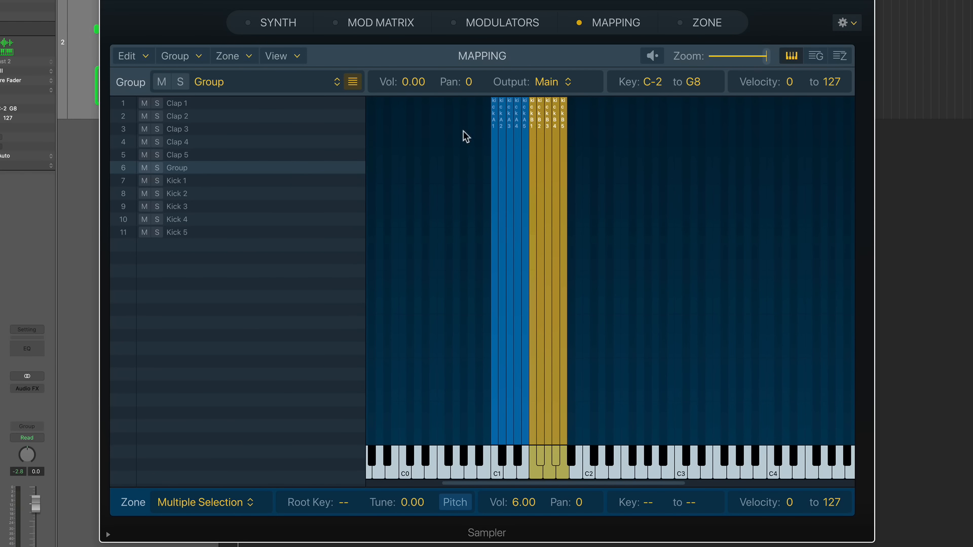
{"action": "left_click_drag", "start_coordinate": [459, 130], "coordinate": [522, 146]}
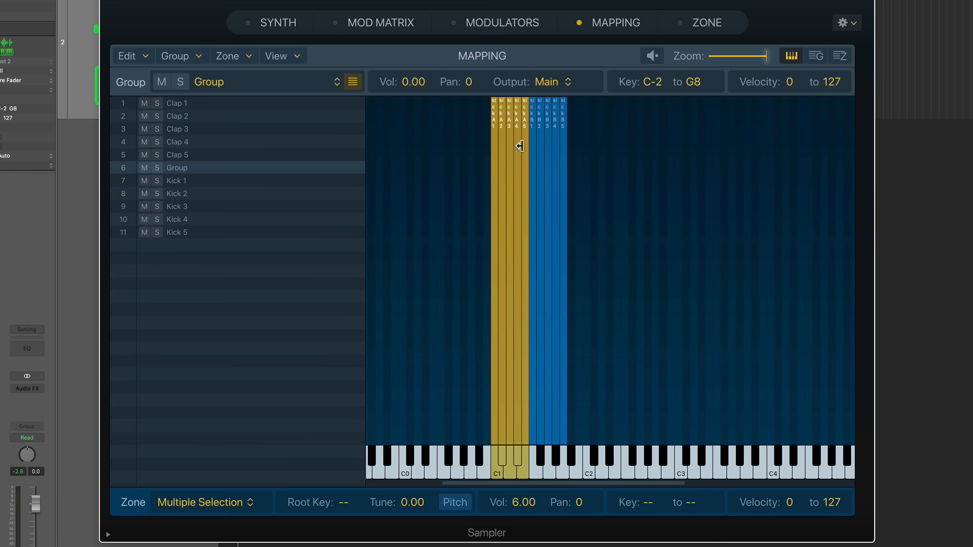
{"action": "left_click_drag", "start_coordinate": [633, 144], "coordinate": [535, 173]}
{"action": "left_click_drag", "start_coordinate": [563, 95], "coordinate": [565, 200]}
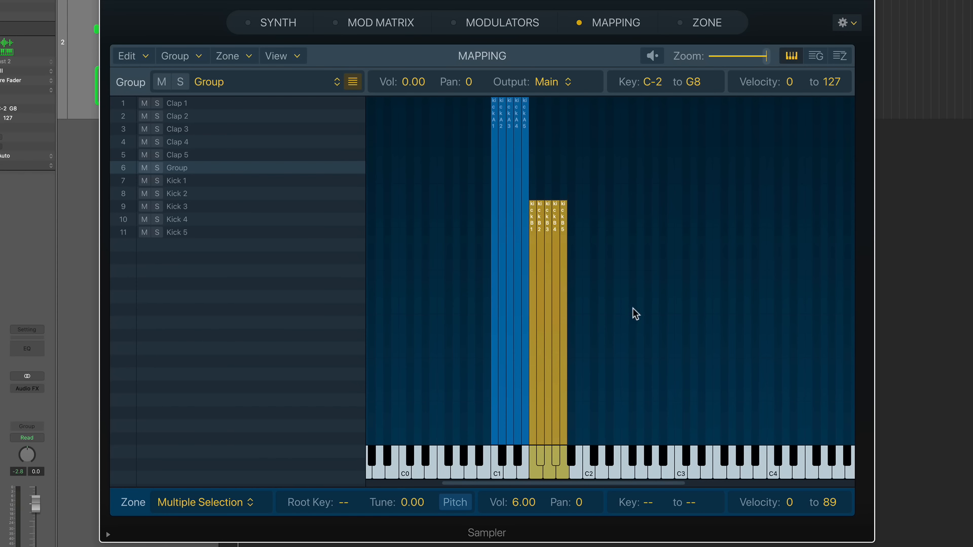
Set the kick A zones' lower velocity limit to 90 and move the kick B zones beneath them on C1 to E1
{"action": "left_click_drag", "start_coordinate": [644, 249], "coordinate": [534, 303]}
{"action": "left_click_drag", "start_coordinate": [414, 178], "coordinate": [548, 144]}
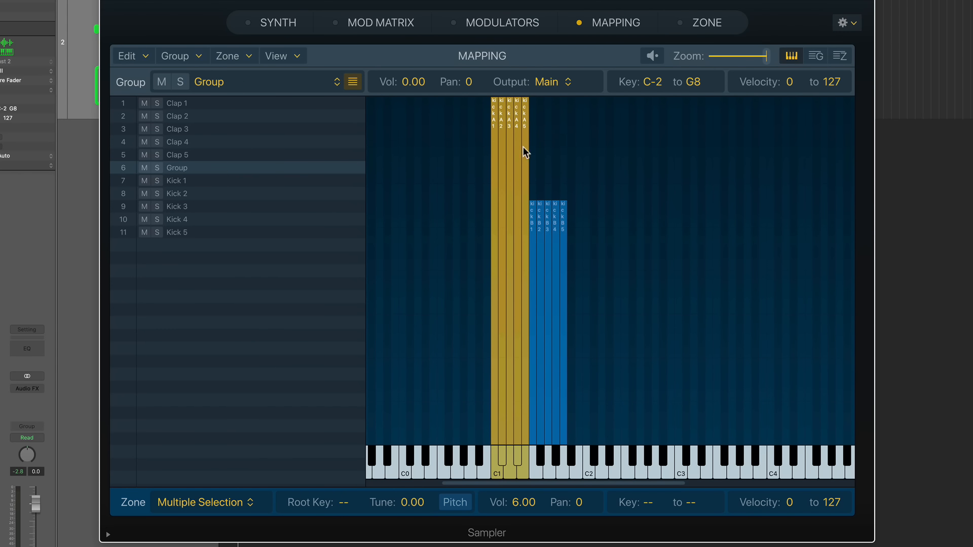
{"action": "left_click_drag", "start_coordinate": [637, 181], "coordinate": [494, 250]}
{"action": "left_click", "coordinate": [426, 197]}
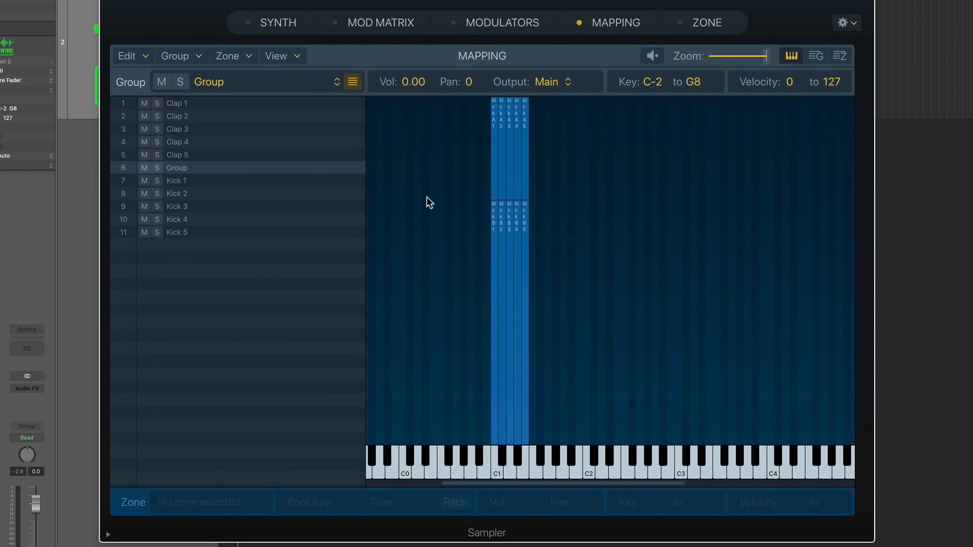
Examine the stacked kick A and kick B velocity layers on C1 to E1, including the kick B 5 zone
{"action": "left_click_drag", "start_coordinate": [429, 131], "coordinate": [574, 220]}
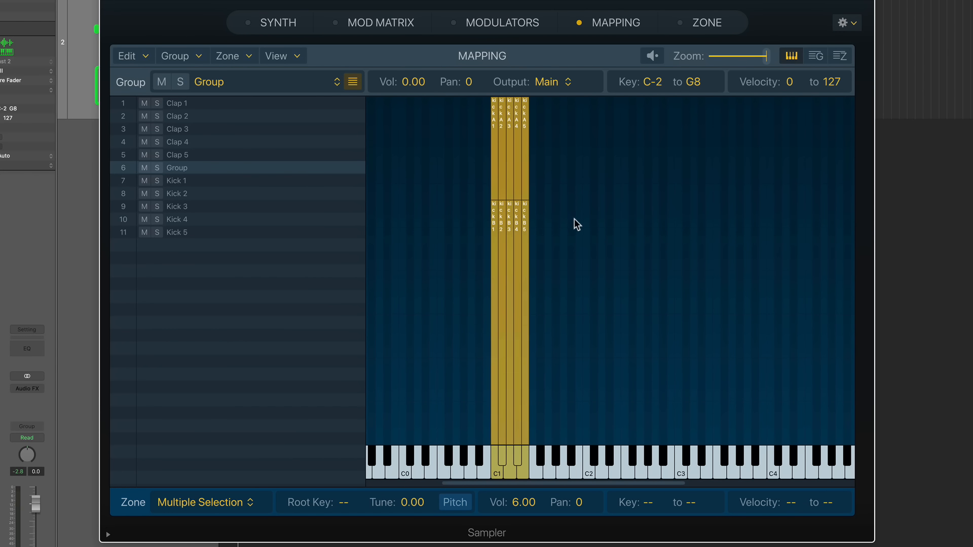
{"action": "left_click", "coordinate": [573, 221]}
{"action": "left_click", "coordinate": [525, 148]}
{"action": "left_click", "coordinate": [546, 220]}
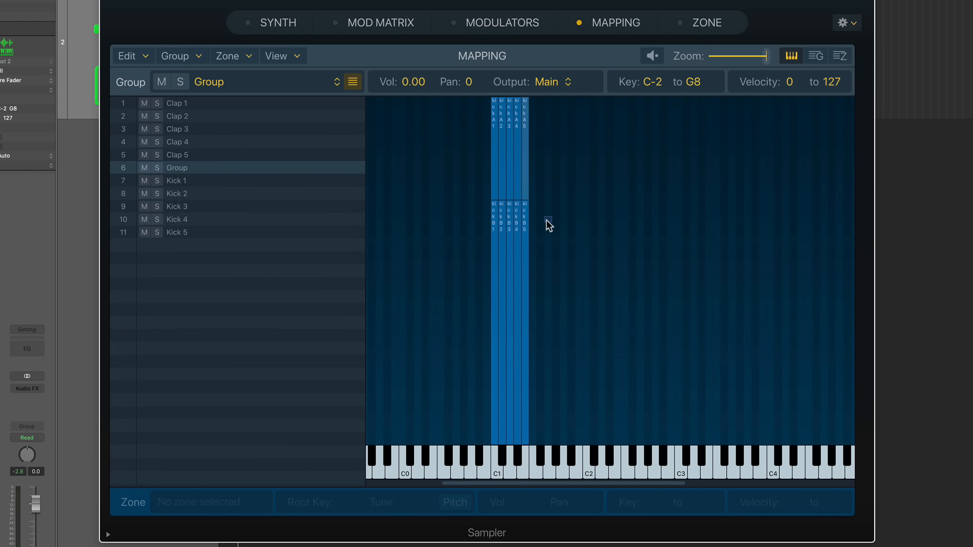
{"action": "left_click", "coordinate": [526, 225]}
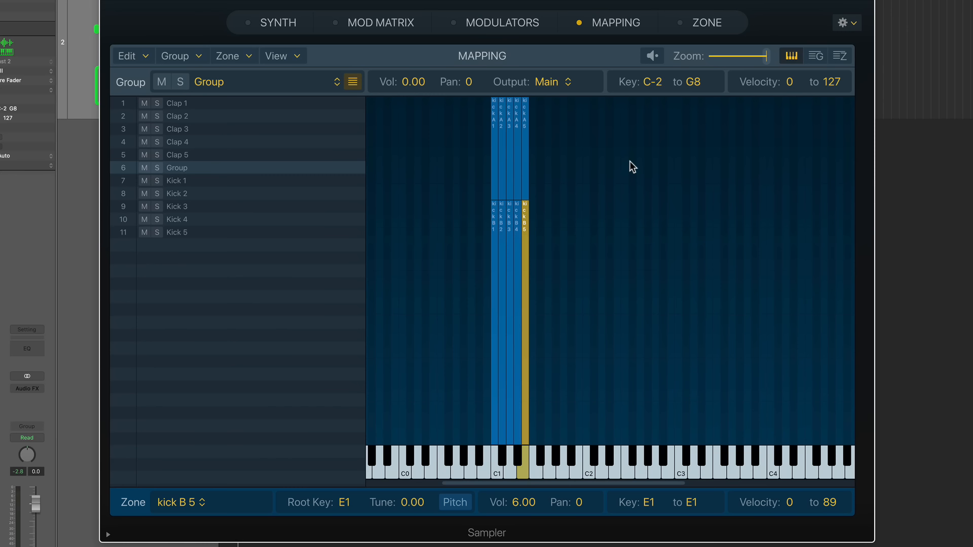
{"action": "left_click", "coordinate": [577, 168]}
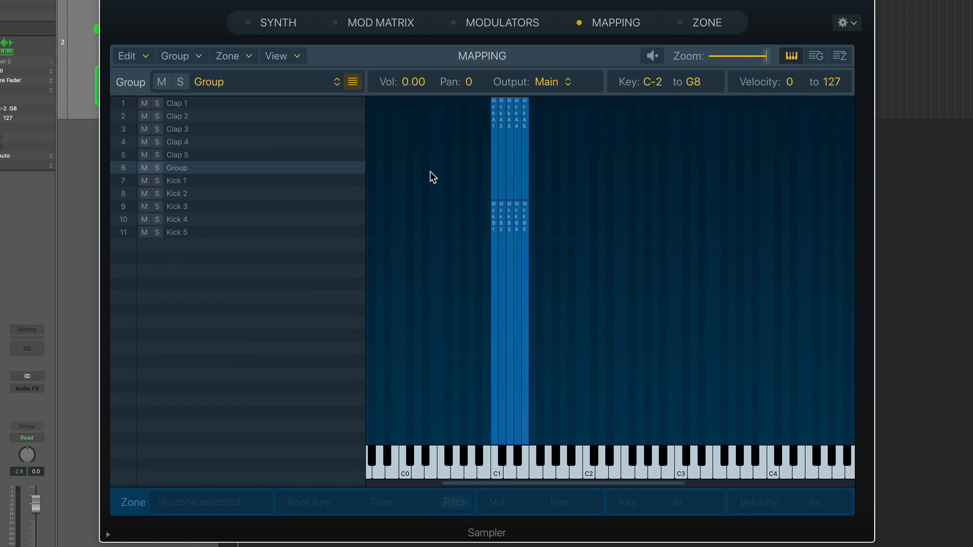
{"action": "left_click_drag", "start_coordinate": [430, 171], "coordinate": [555, 230]}
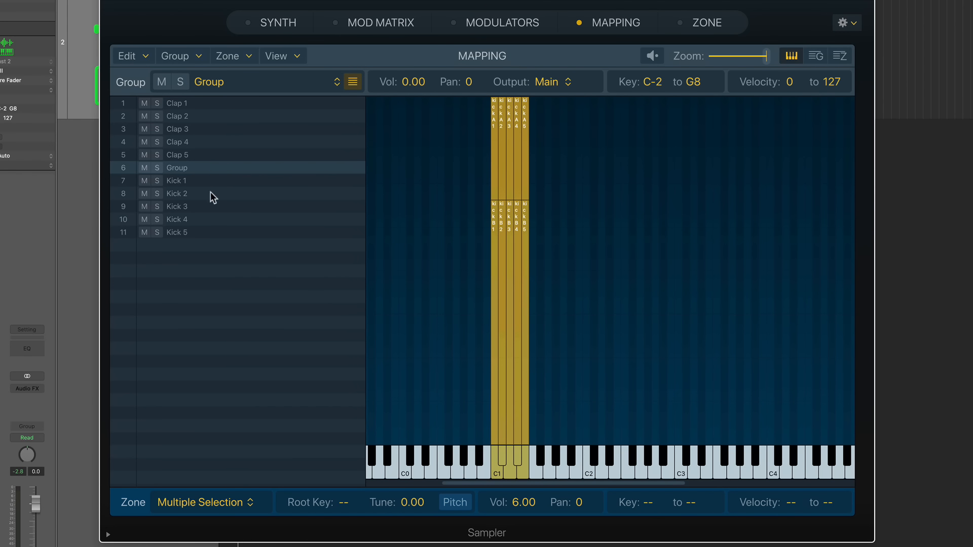
{"action": "left_click", "coordinate": [438, 172]}
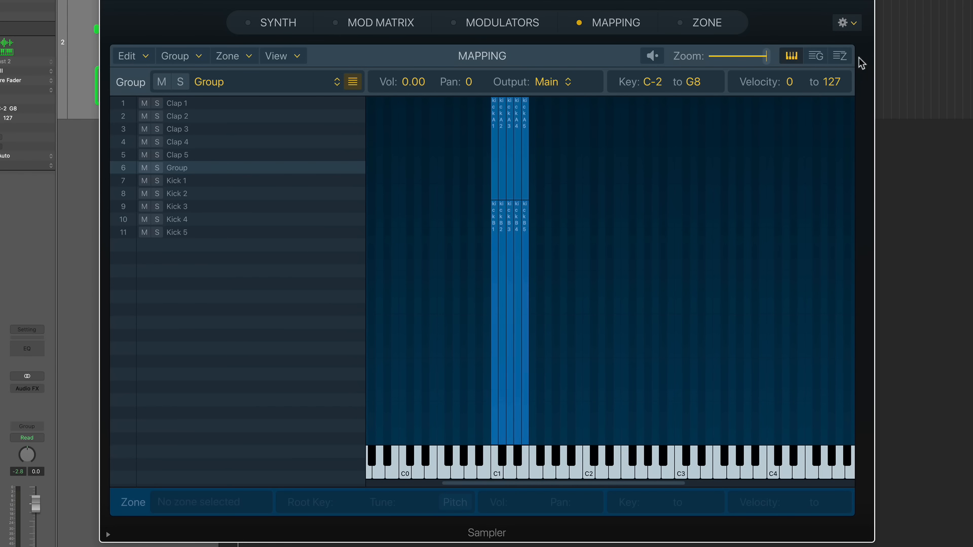
Assign the kick A 1 to kick A 5 zones to groups Kick 1 to Kick 5 respectively in the zone list
{"action": "left_click", "coordinate": [838, 57]}
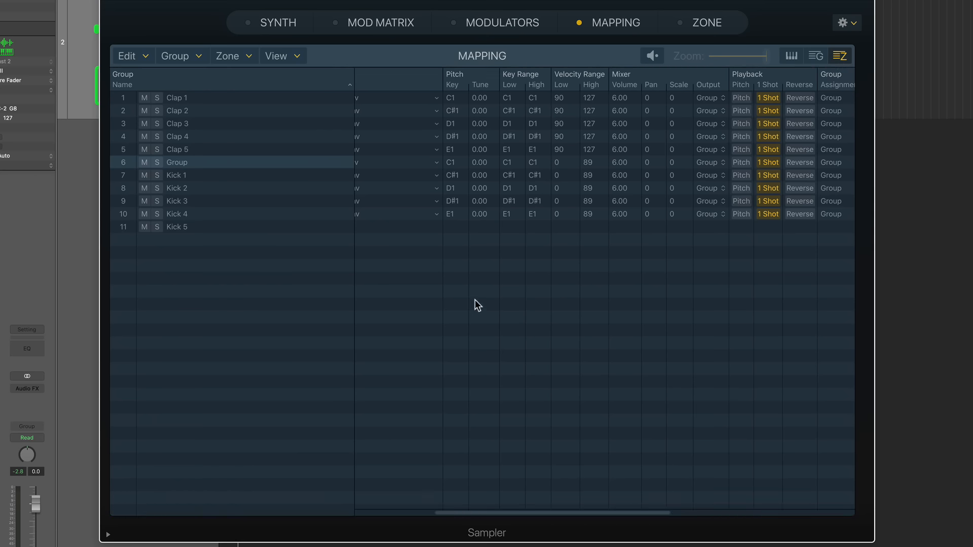
{"action": "scroll", "coordinate": [412, 263], "scroll_direction": "right", "scroll_amount": 10}
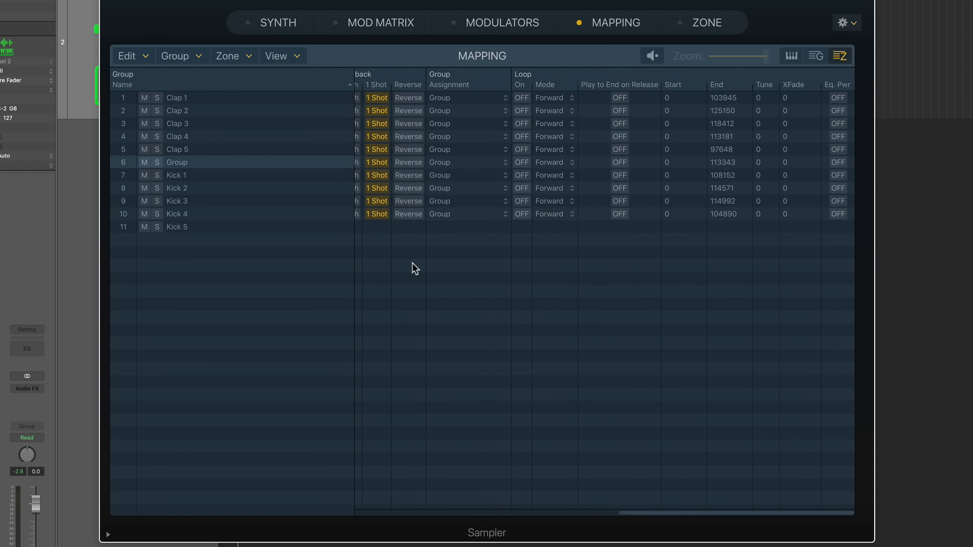
{"action": "scroll", "coordinate": [485, 138], "scroll_direction": "left", "scroll_amount": 2}
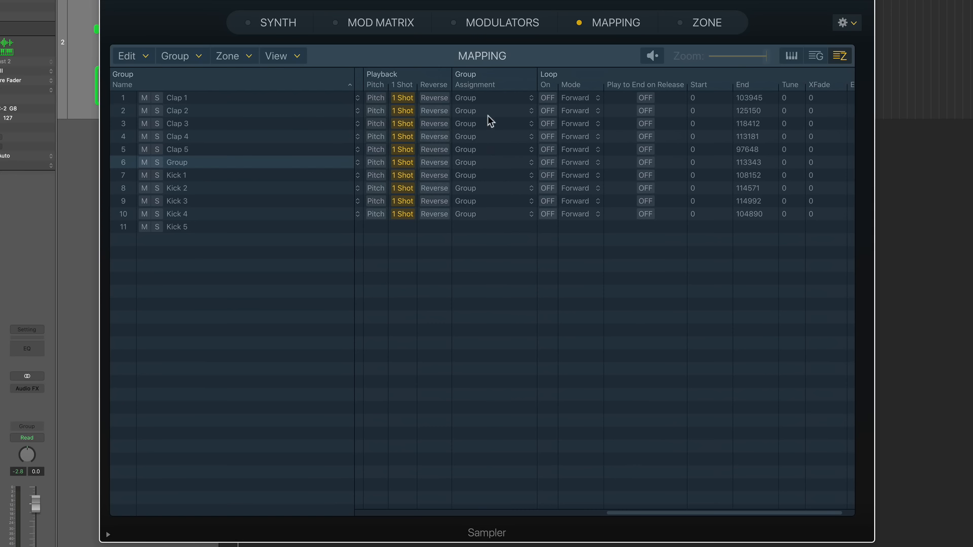
{"action": "left_click", "coordinate": [484, 99]}
{"action": "left_click", "coordinate": [508, 110]}
{"action": "left_click", "coordinate": [488, 97]}
{"action": "left_click", "coordinate": [496, 121]}
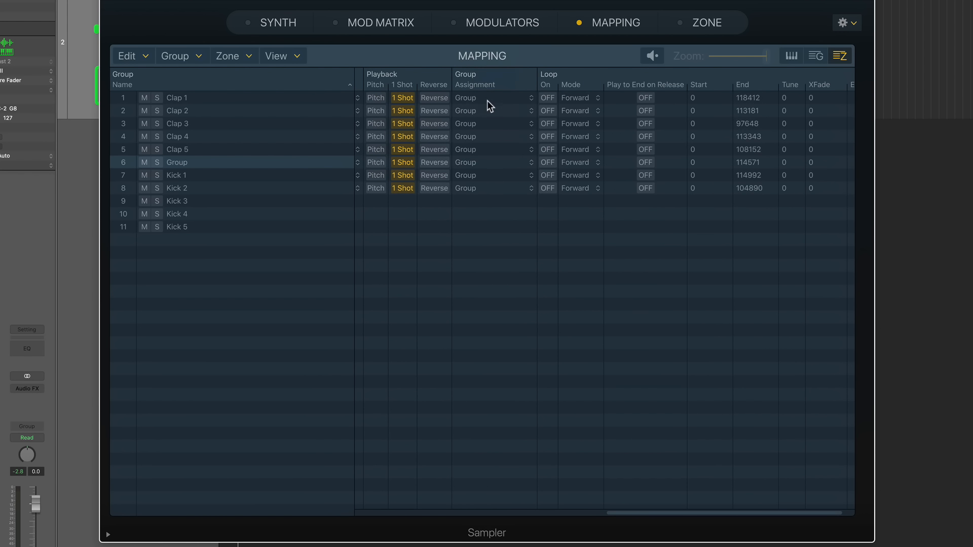
{"action": "left_click", "coordinate": [487, 99]}
{"action": "left_click", "coordinate": [495, 130]}
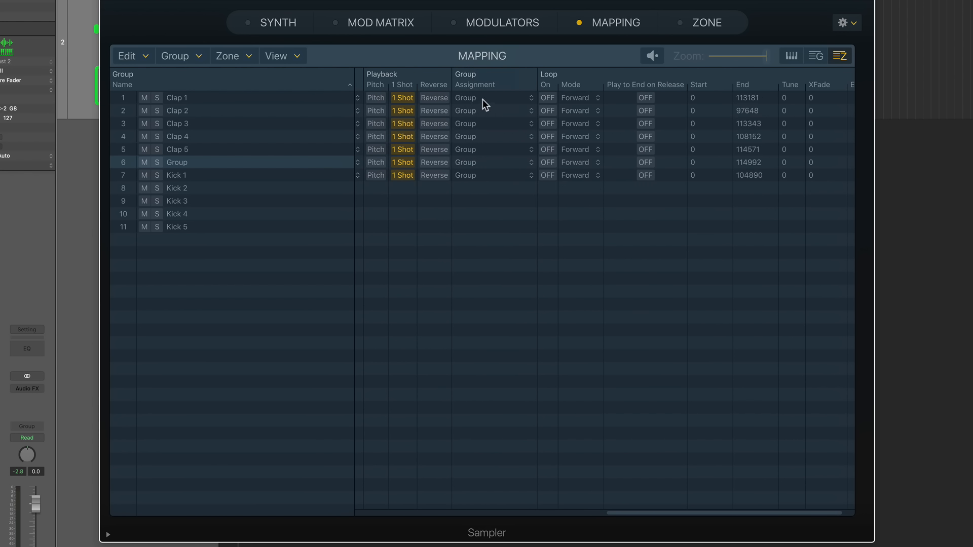
{"action": "left_click", "coordinate": [482, 100]}
{"action": "left_click", "coordinate": [494, 139]}
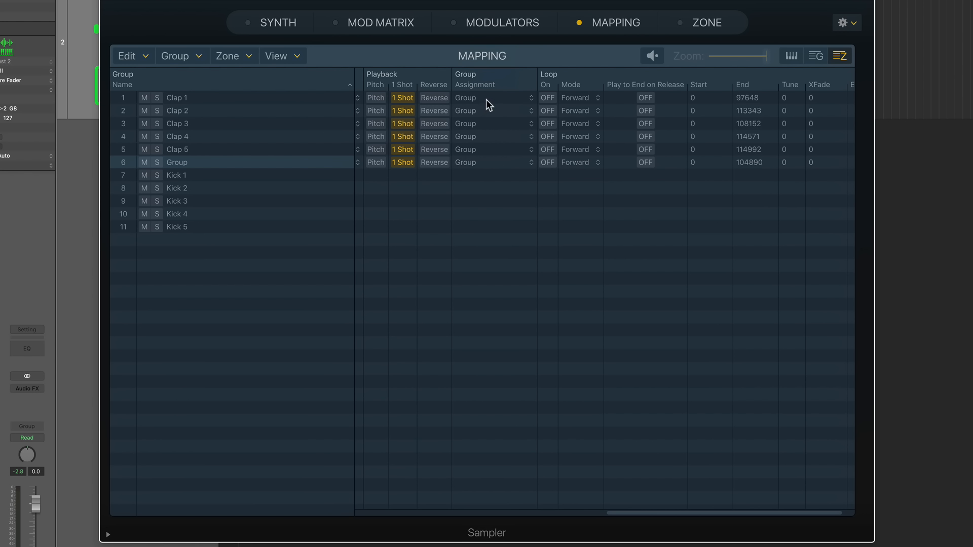
{"action": "left_click", "coordinate": [486, 99]}
{"action": "left_click", "coordinate": [496, 150]}
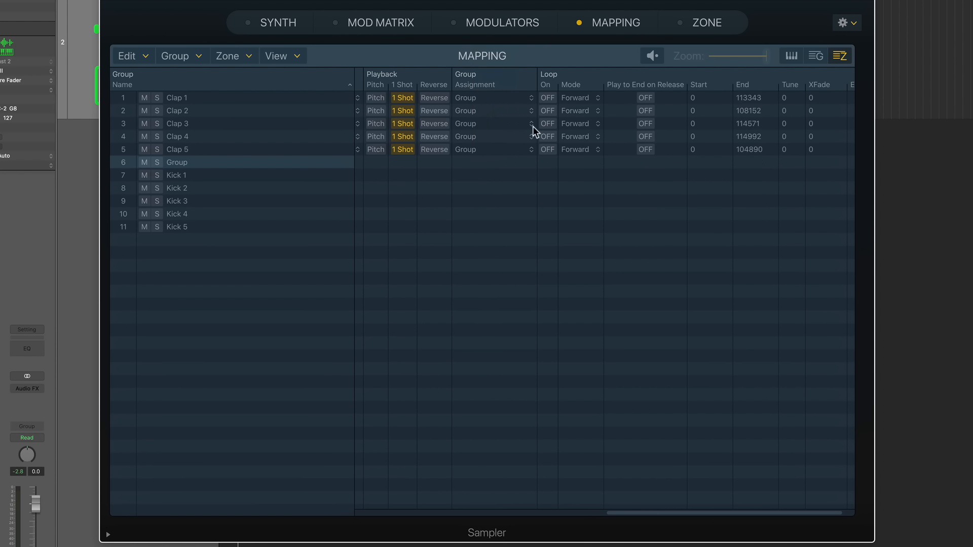
Assign the kick B 1 to kick B 5 zones to groups Kick 1 to Kick 5 respectively in the zone list
{"action": "left_click", "coordinate": [483, 99]}
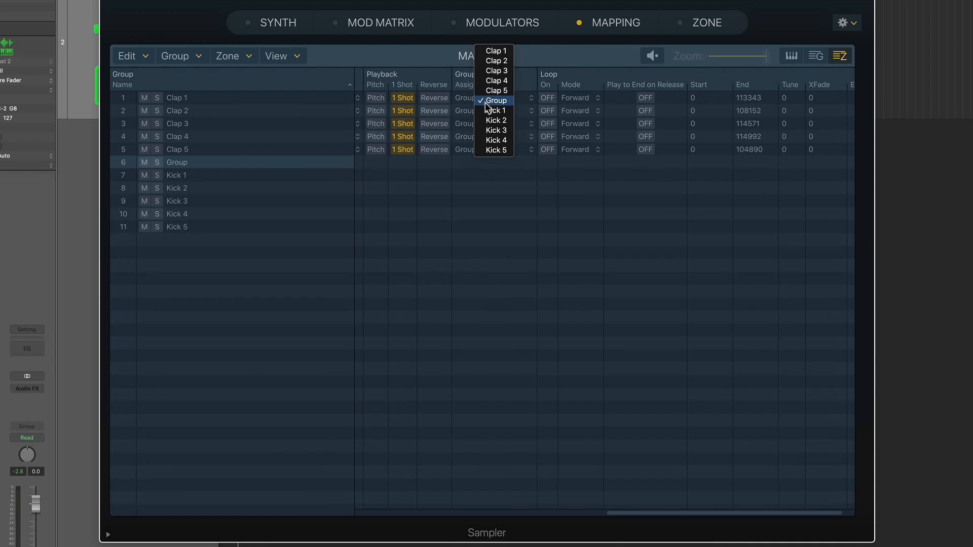
{"action": "left_click", "coordinate": [485, 109]}
{"action": "left_click", "coordinate": [485, 99]}
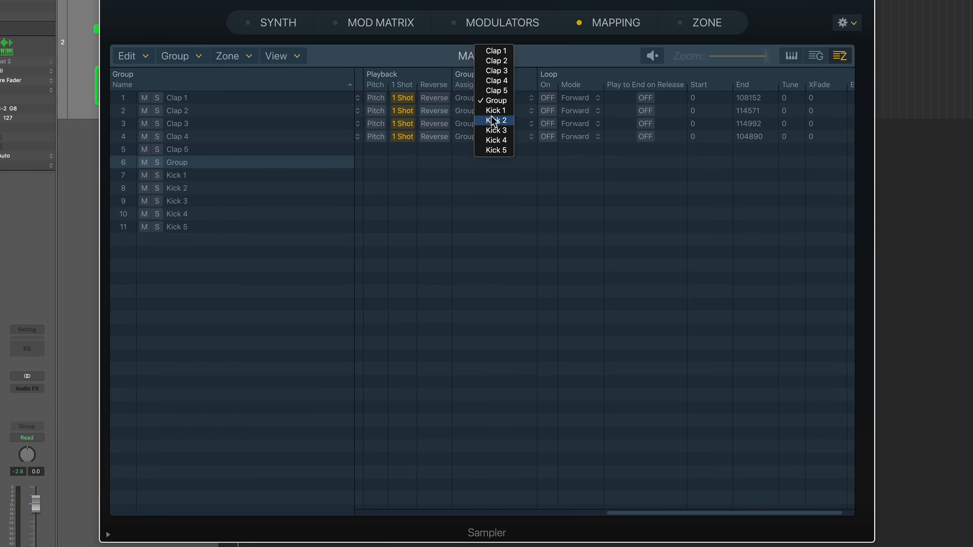
{"action": "left_click", "coordinate": [496, 120]}
{"action": "left_click", "coordinate": [482, 98]}
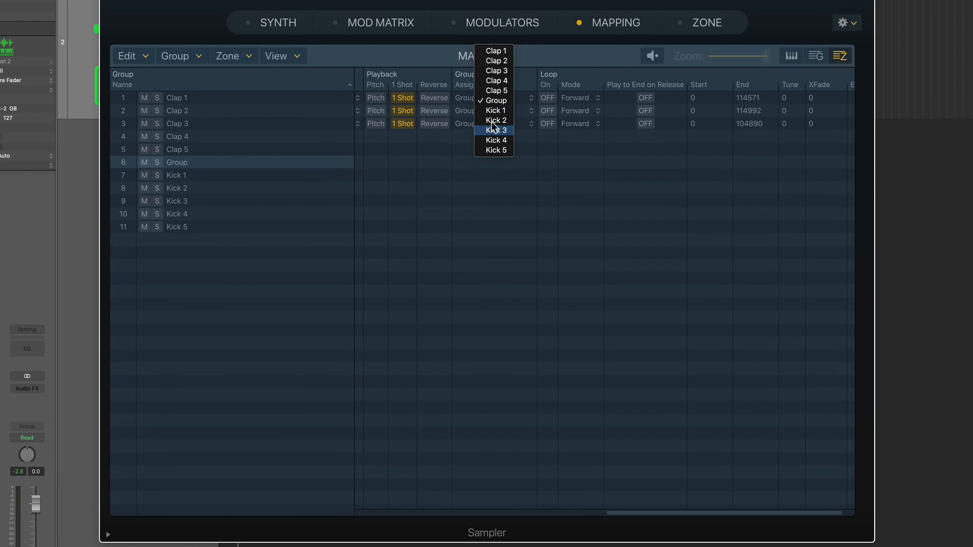
{"action": "left_click", "coordinate": [496, 130]}
{"action": "left_click", "coordinate": [483, 100]}
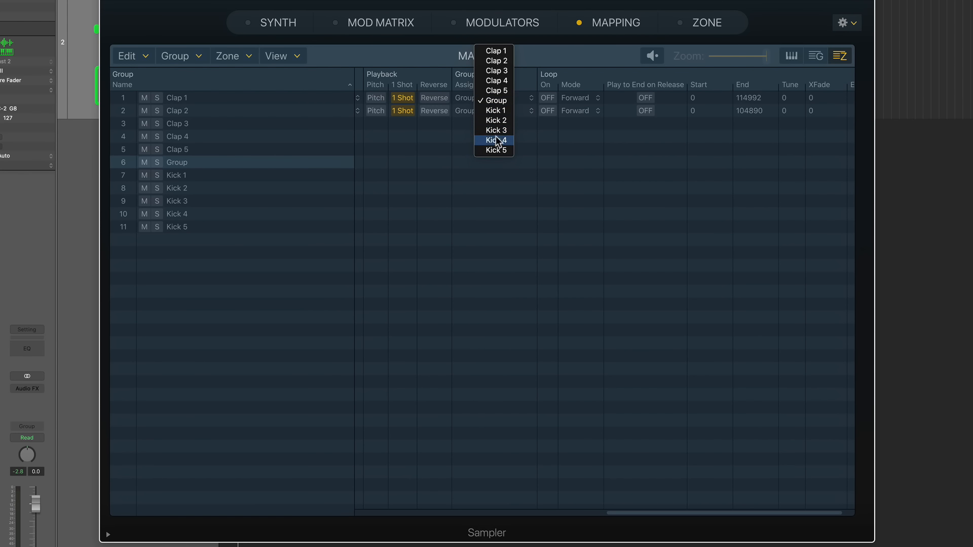
{"action": "left_click", "coordinate": [496, 140]}
{"action": "left_click", "coordinate": [495, 99]}
{"action": "left_click", "coordinate": [501, 150]}
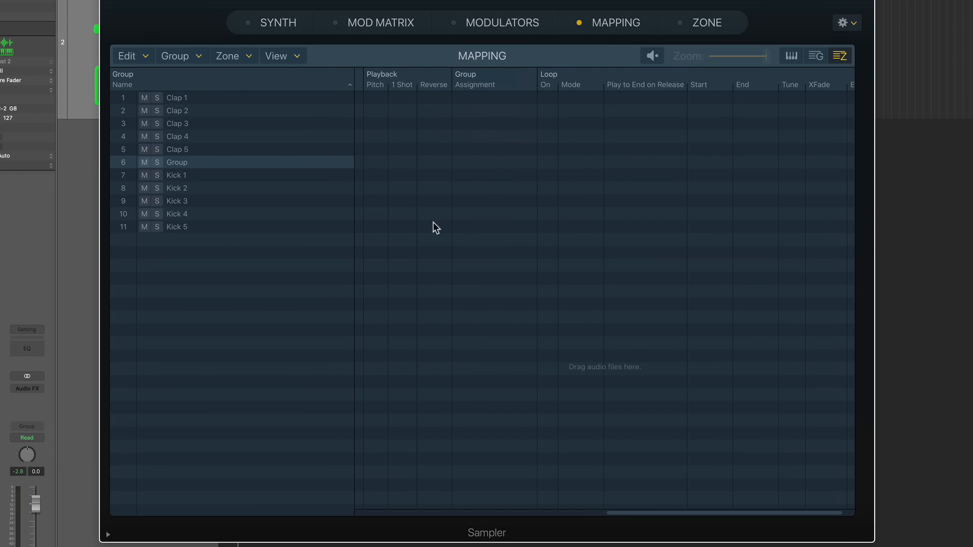
Delete the empty default group named Group, leaving only the Clap and Kick groups
{"action": "left_click", "coordinate": [182, 162]}
{"action": "key", "text": "Delete"}
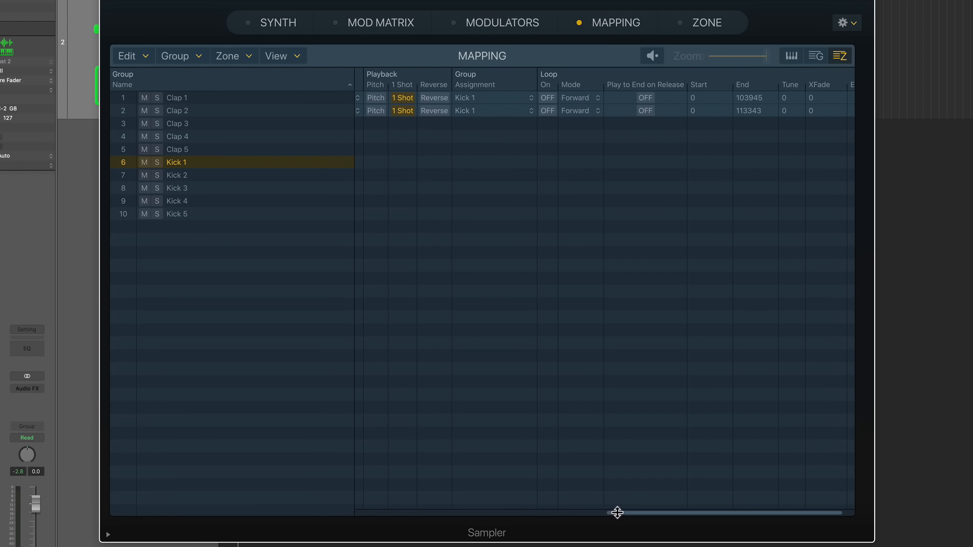
{"action": "left_click_drag", "start_coordinate": [617, 512], "coordinate": [328, 524]}
{"action": "left_click", "coordinate": [278, 366]}
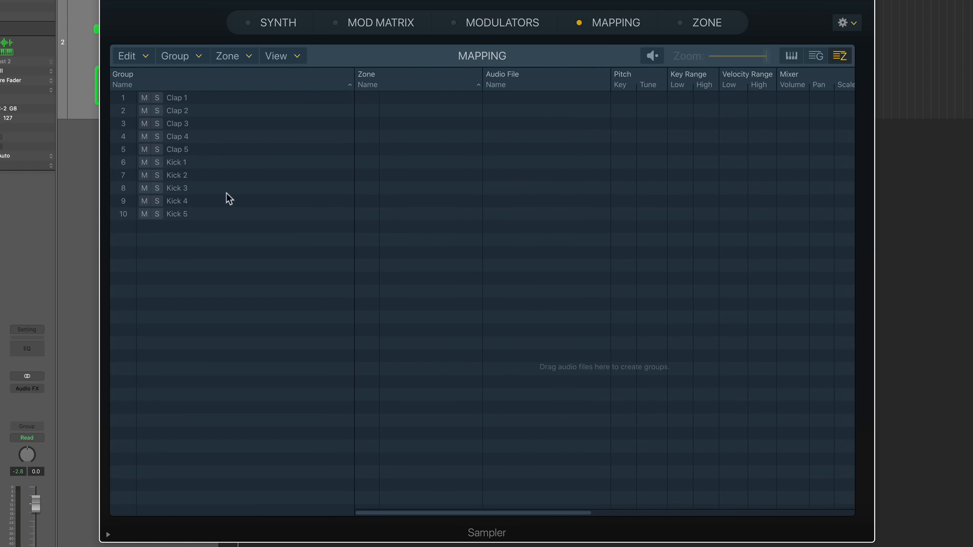
Check the kick A and kick B zones, keys and velocity ranges assigned to the Kick groups in the zone list
{"action": "left_click", "coordinate": [215, 165]}
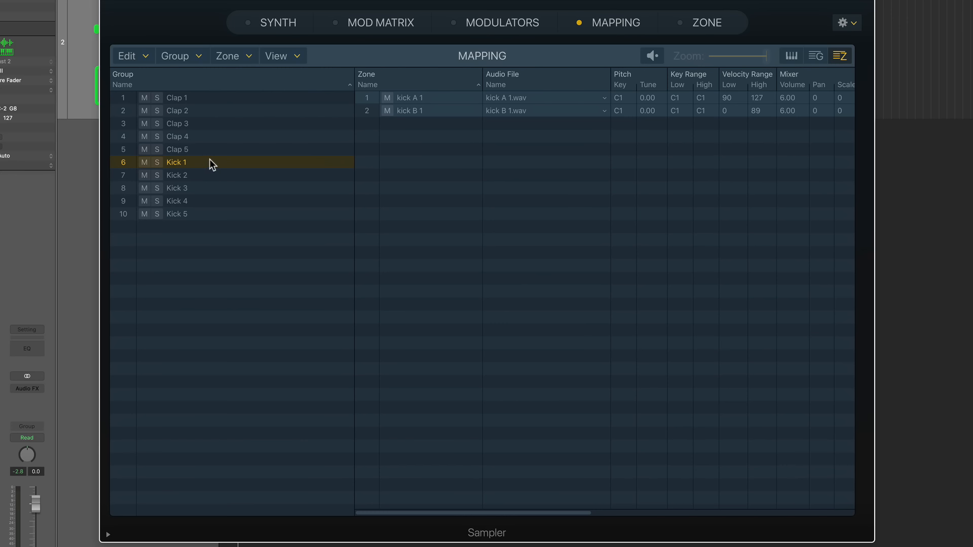
{"action": "key", "text": "Down"}
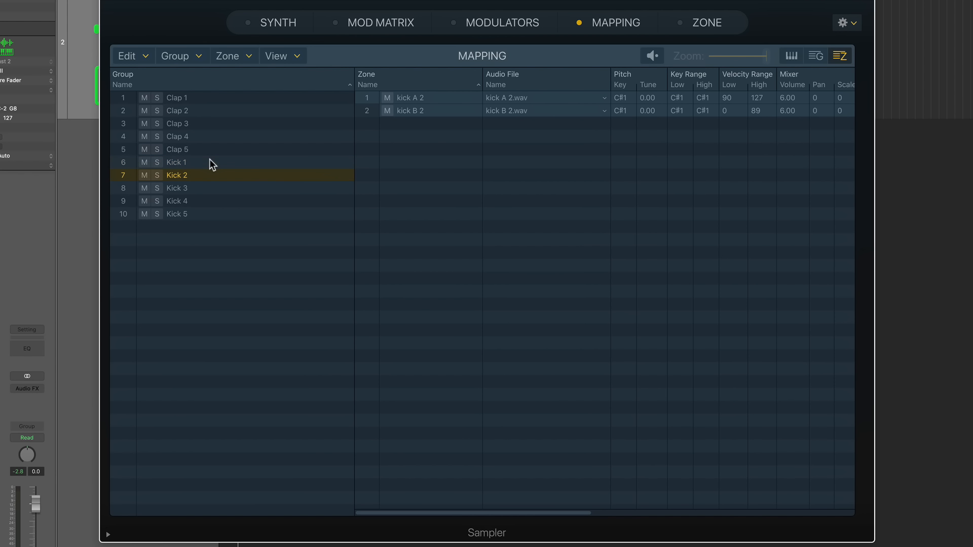
{"action": "key", "text": "Down"}
{"action": "key", "text": "Down"}
{"action": "key", "text": "Down"}
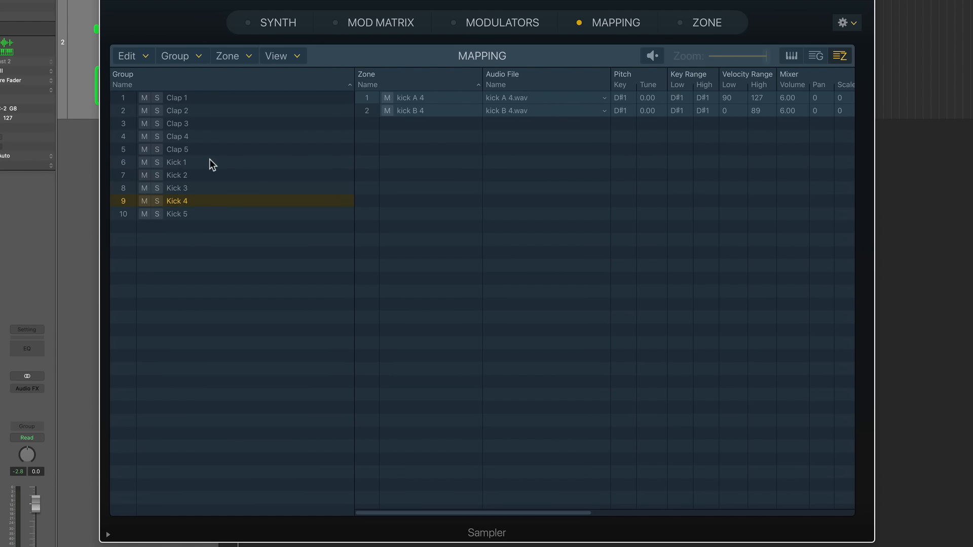
{"action": "key", "text": "Up"}
{"action": "key", "text": "Up"}
{"action": "key", "text": "Up"}
{"action": "key", "text": "Up"}
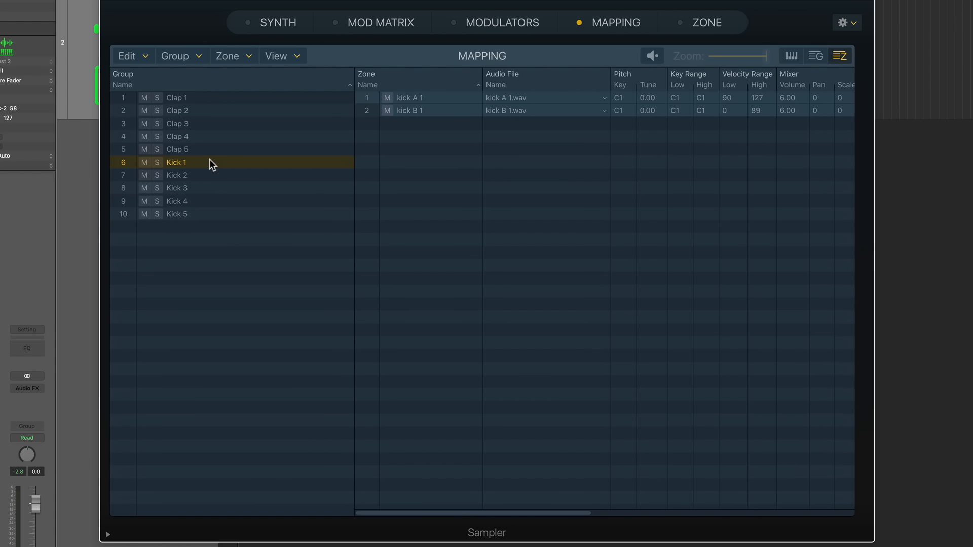
In the key mapping view, move the kick A and kick B zones of groups Kick 2 and Kick 3 to C1
{"action": "left_click", "coordinate": [790, 57]}
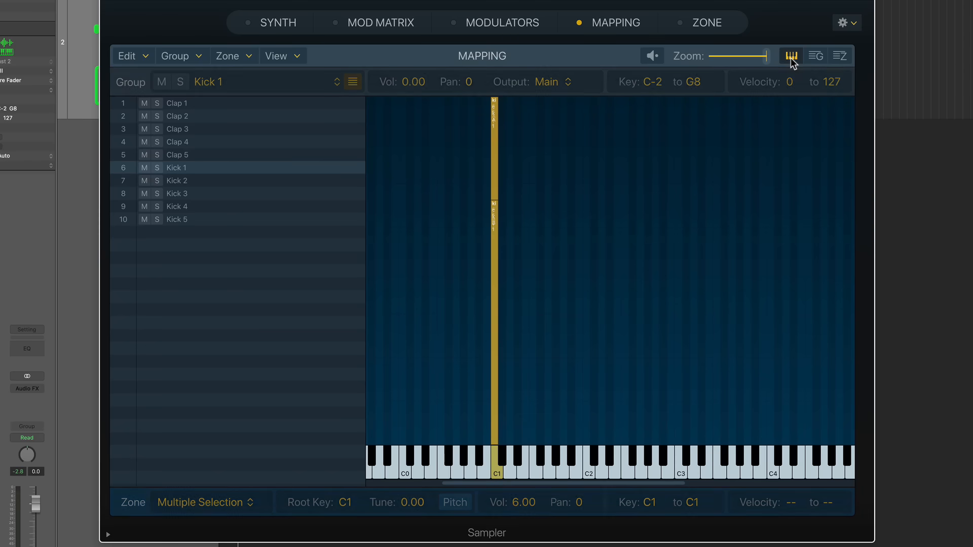
{"action": "left_click", "coordinate": [621, 223]}
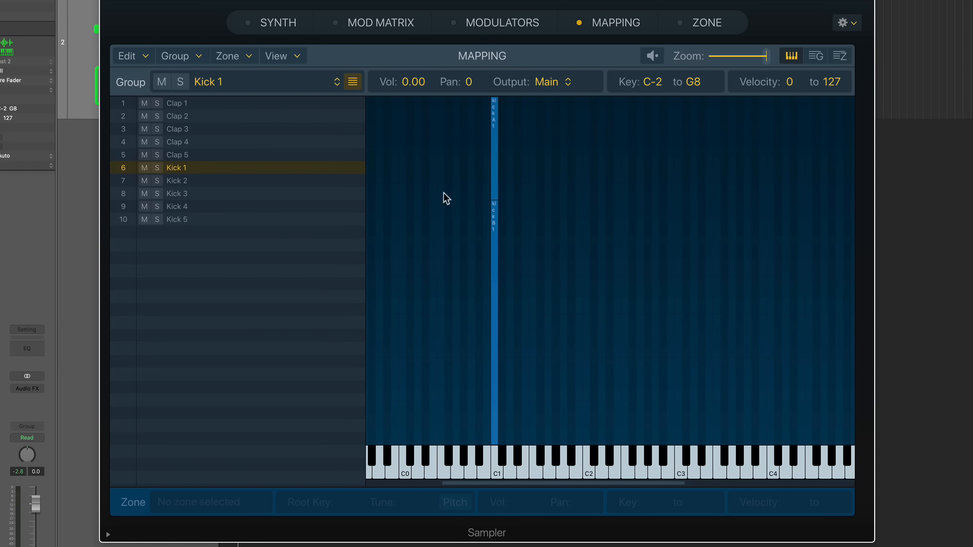
{"action": "left_click_drag", "start_coordinate": [443, 179], "coordinate": [522, 249]}
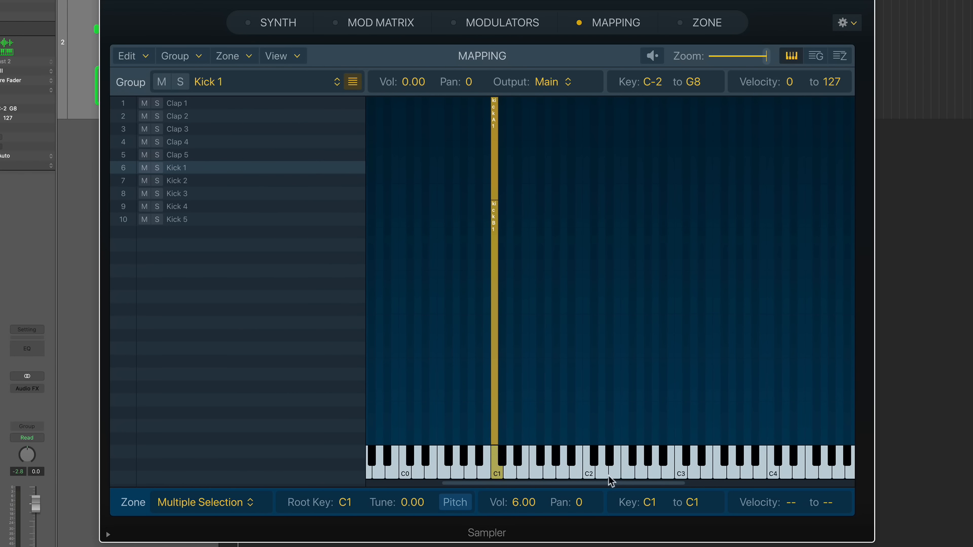
{"action": "left_click", "coordinate": [264, 181]}
{"action": "left_click", "coordinate": [393, 198]}
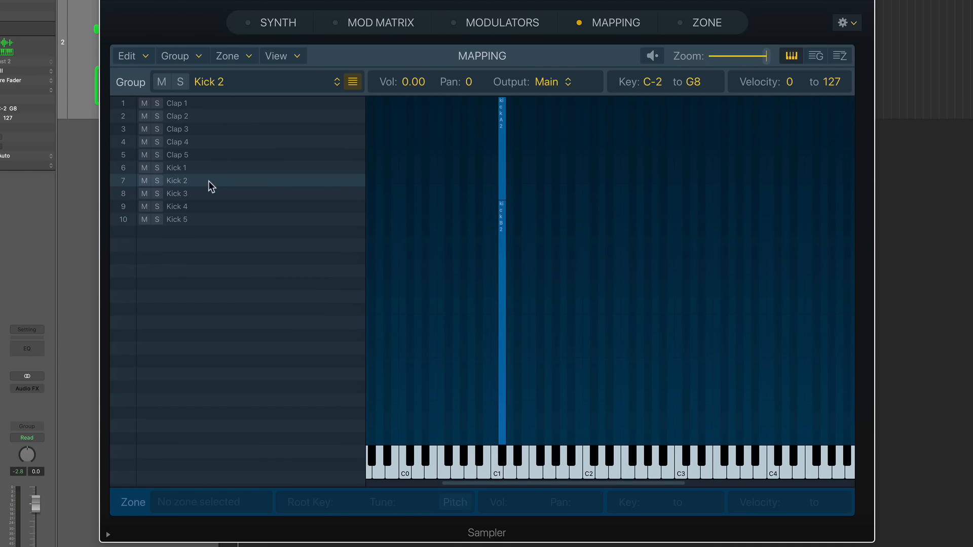
{"action": "left_click_drag", "start_coordinate": [668, 164], "coordinate": [493, 263]}
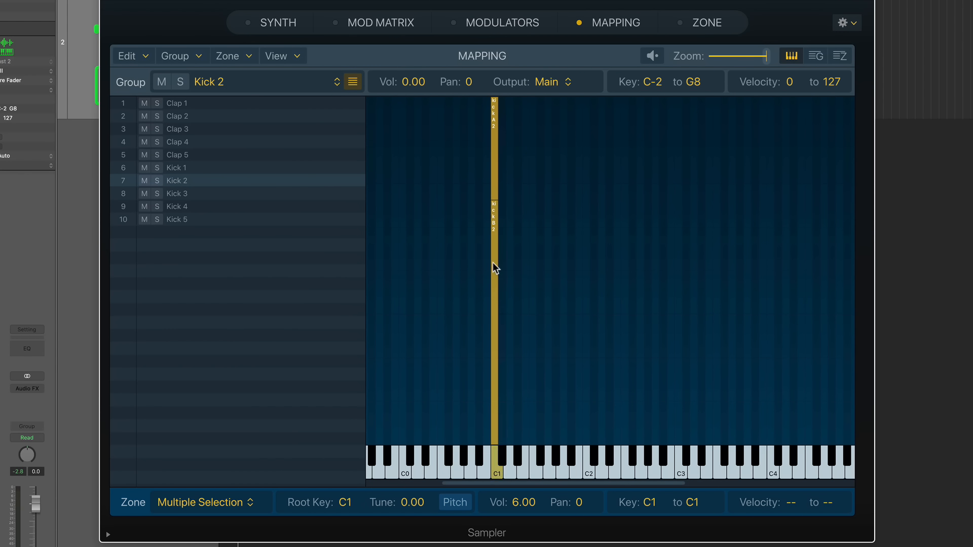
{"action": "left_click", "coordinate": [224, 196]}
{"action": "left_click_drag", "start_coordinate": [574, 161], "coordinate": [495, 241]}
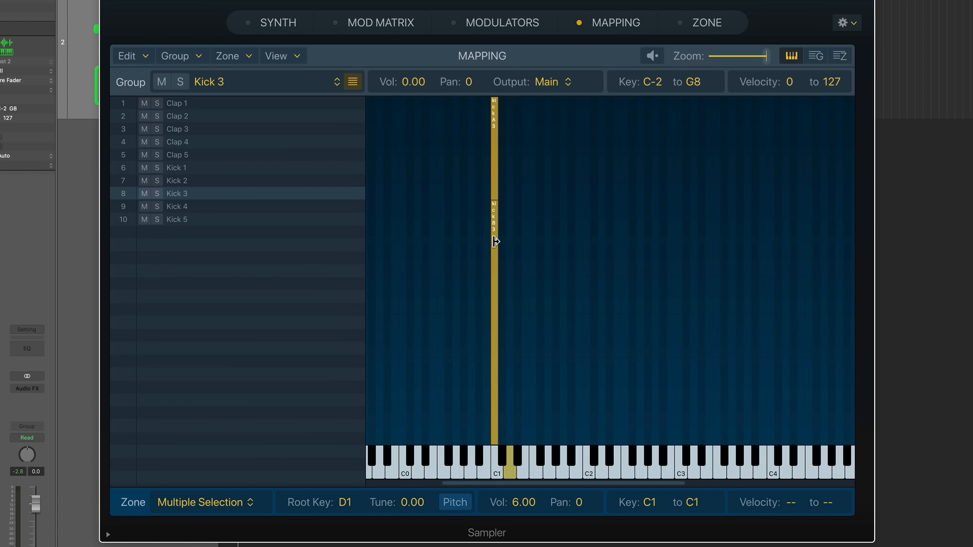
Move both velocity-layered zones of groups Kick 4 and Kick 5 to C1
{"action": "left_click", "coordinate": [230, 207]}
{"action": "left_click_drag", "start_coordinate": [665, 161], "coordinate": [493, 241]}
{"action": "left_click", "coordinate": [320, 218]}
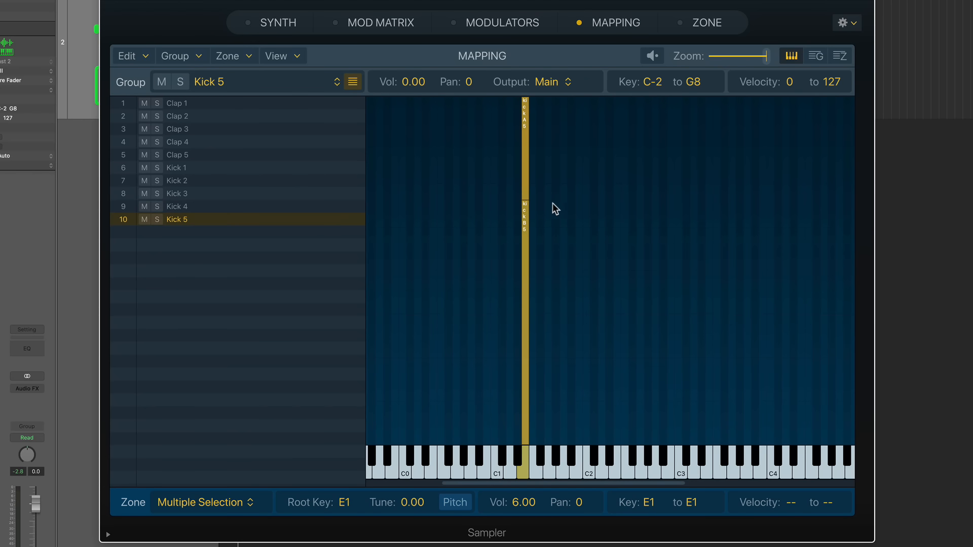
{"action": "left_click_drag", "start_coordinate": [568, 193], "coordinate": [509, 220]}
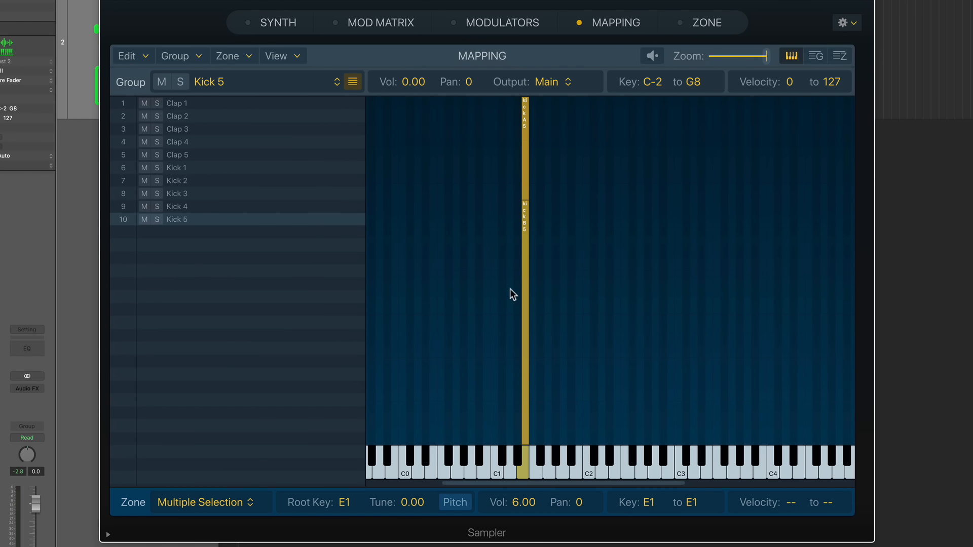
{"action": "left_click_drag", "start_coordinate": [522, 279], "coordinate": [488, 280]}
{"action": "left_click", "coordinate": [568, 269]}
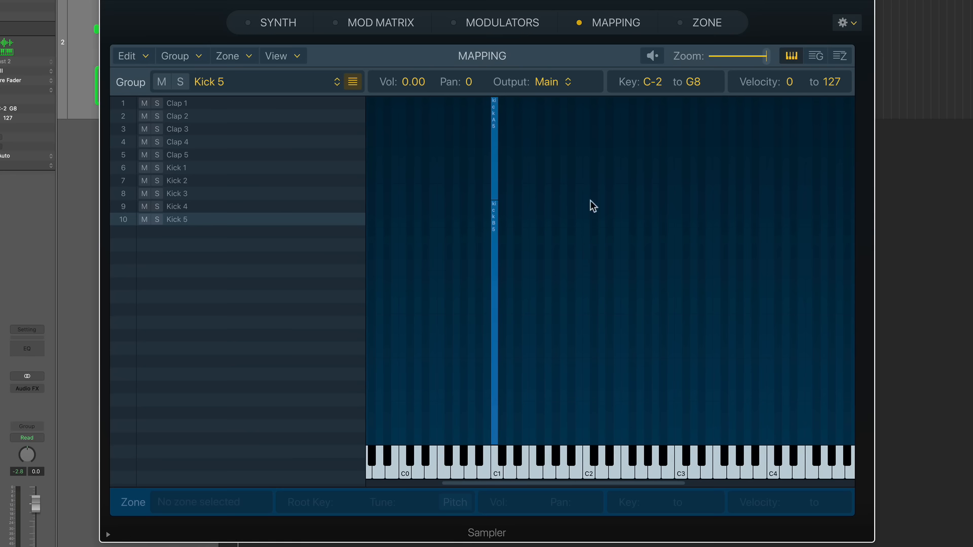
Go through groups Kick 1 to Kick 5 to check each group's zone placement on C1
{"action": "left_click", "coordinate": [234, 167]}
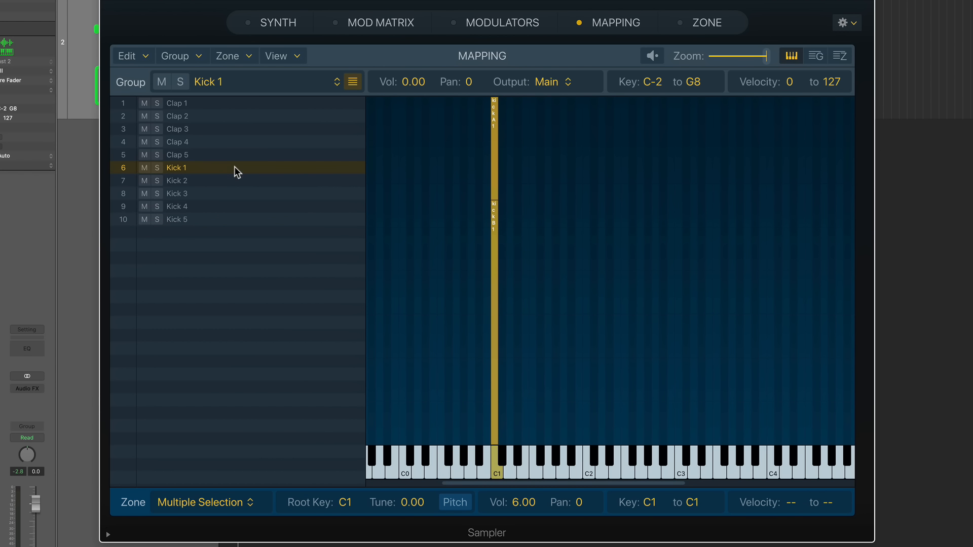
{"action": "key", "text": "Down"}
{"action": "key", "text": "Down"}
{"action": "key", "text": "Down"}
{"action": "key", "text": "Down"}
{"action": "key", "text": "Up"}
{"action": "key", "text": "Up"}
{"action": "key", "text": "Up"}
{"action": "key", "text": "Up"}
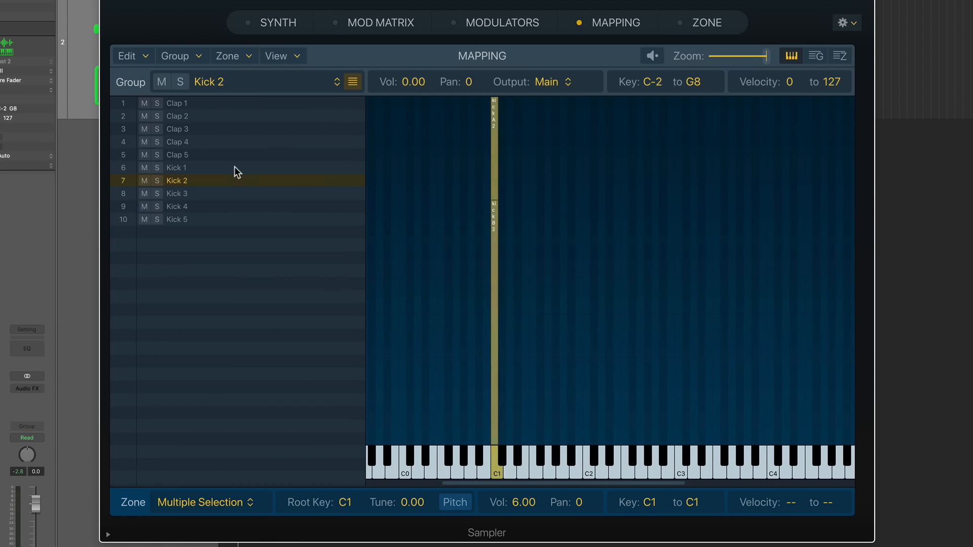
Turn on round robin for groups Kick 1 to Kick 5 in the group list, using cycle B.1 to B.5
{"action": "left_click", "coordinate": [815, 56]}
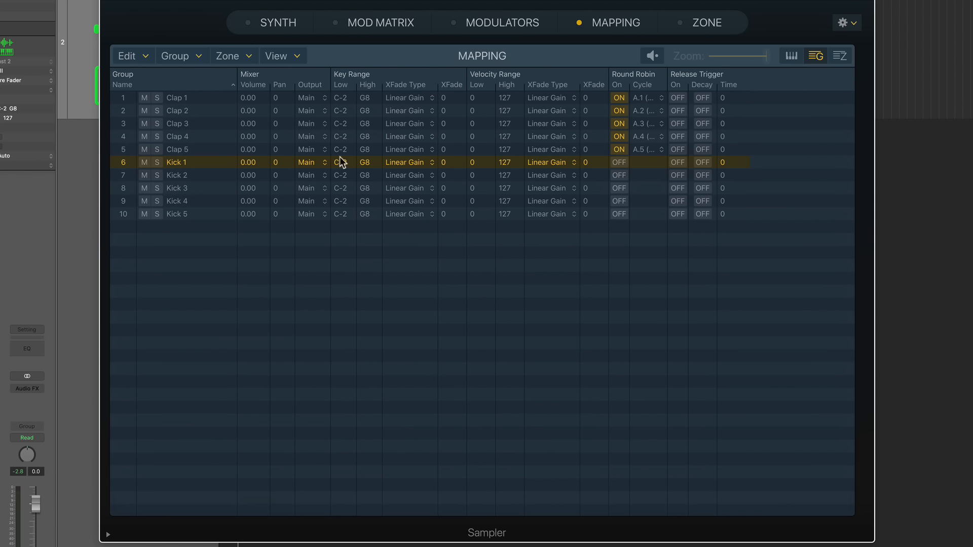
{"action": "left_click", "coordinate": [621, 162]}
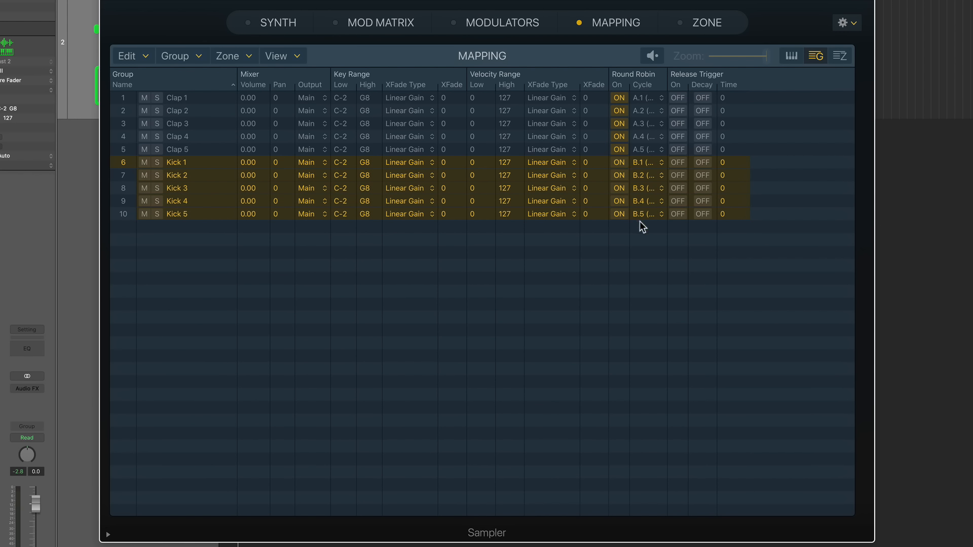
{"action": "left_click", "coordinate": [652, 261]}
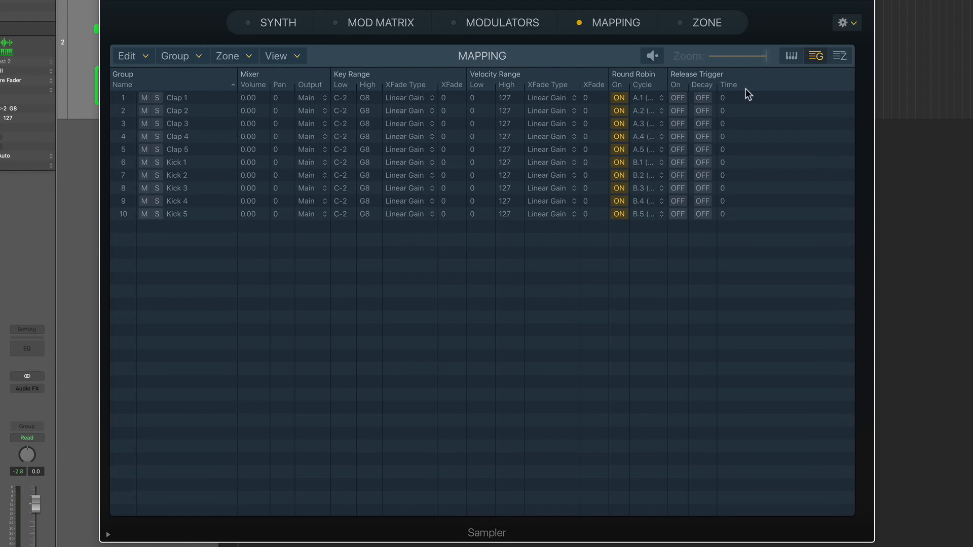
Import the snare A, snare B and snare C samples 1 to 5 from Finder into the zone list
{"action": "left_click", "coordinate": [840, 55]}
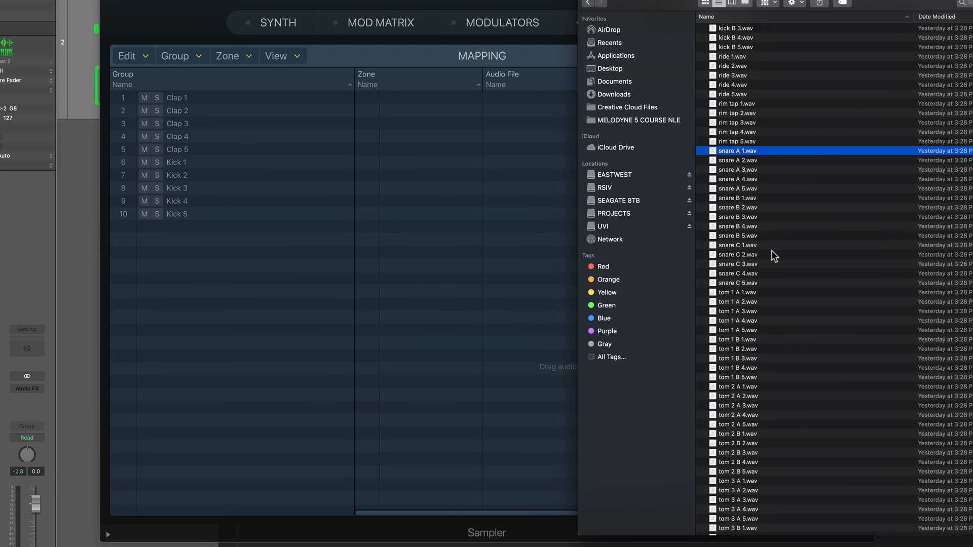
{"action": "left_click", "coordinate": [771, 282], "text": "shift"}
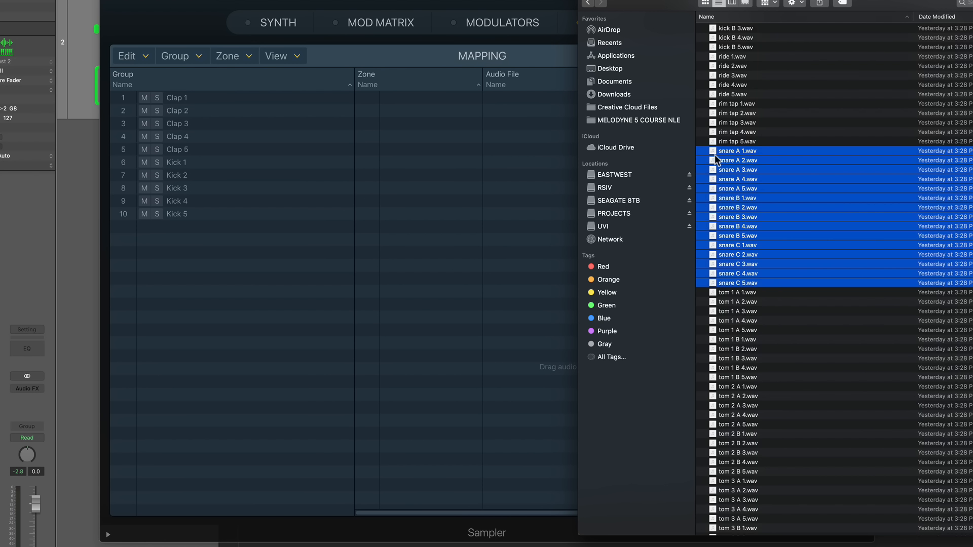
{"action": "left_click_drag", "start_coordinate": [715, 154], "coordinate": [454, 289]}
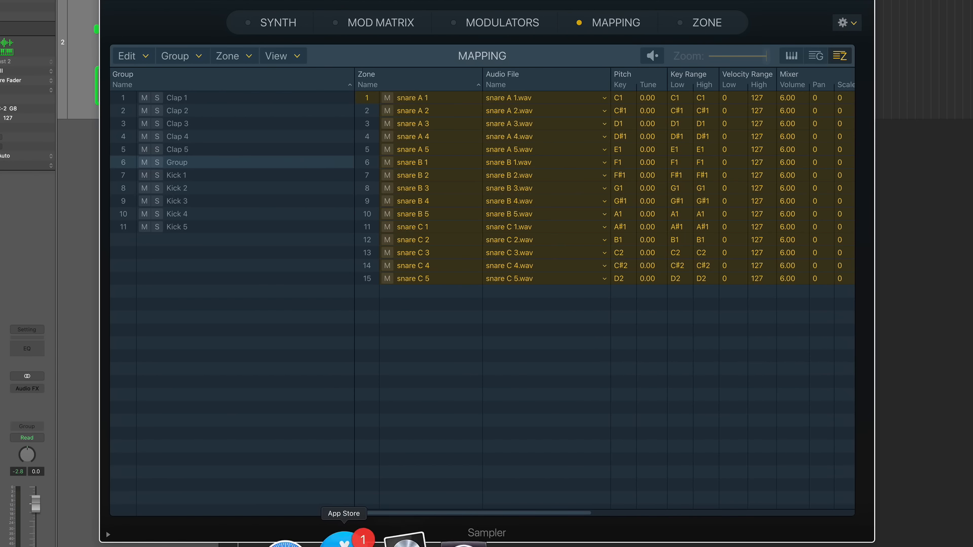
Add the flam 1 to flam 5 samples from Finder to the same group as the snare zones
{"action": "left_click", "coordinate": [278, 544]}
{"action": "scroll", "coordinate": [829, 215], "scroll_direction": "up", "scroll_amount": 15}
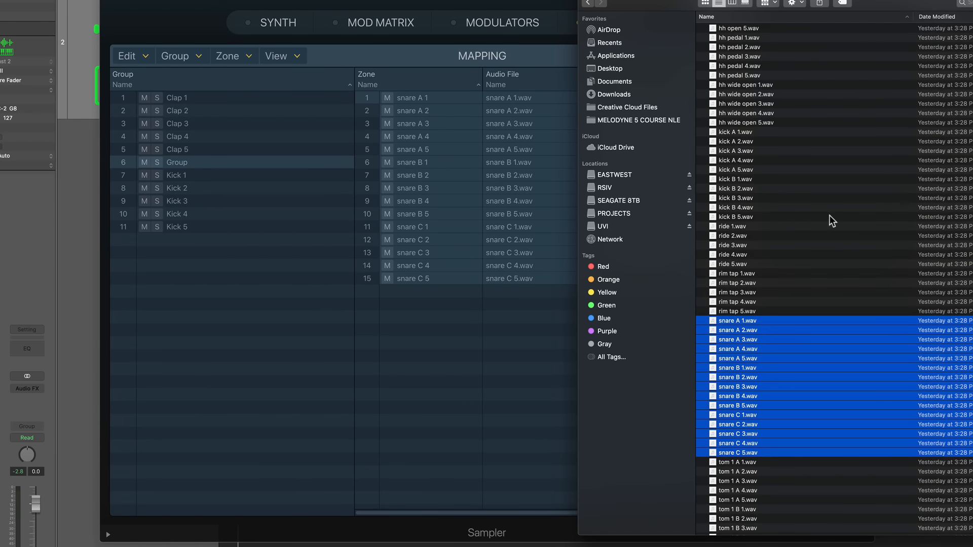
{"action": "left_click", "coordinate": [759, 99]}
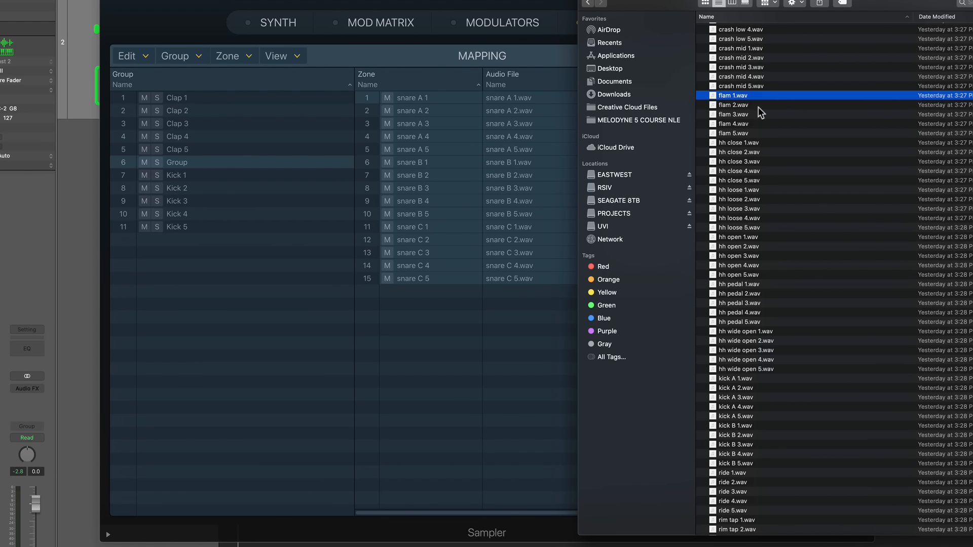
{"action": "left_click", "coordinate": [758, 130], "text": "shift"}
{"action": "left_click_drag", "start_coordinate": [747, 97], "coordinate": [538, 375]}
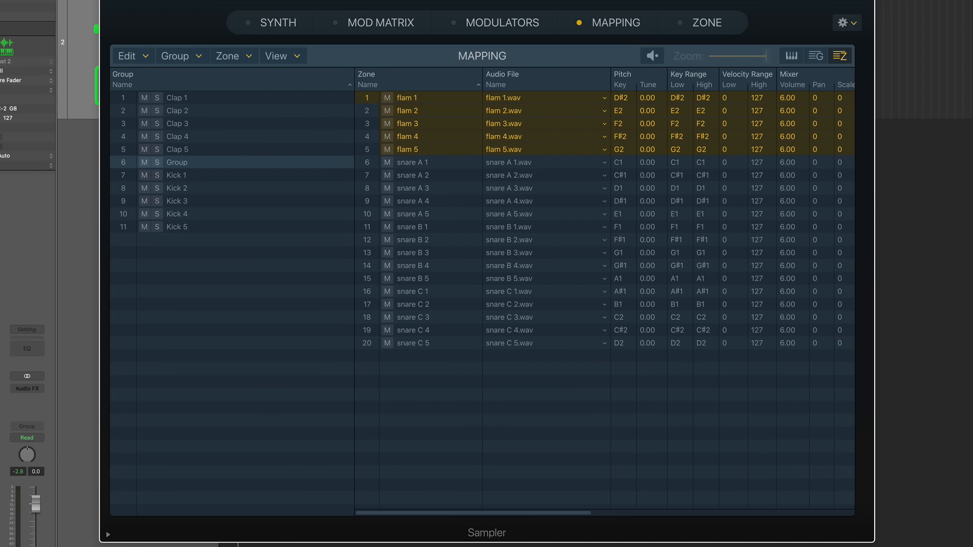
Add the rim tap 1 to rim tap 5 samples from Finder to the group with the snares and flams
{"action": "left_click", "coordinate": [284, 538]}
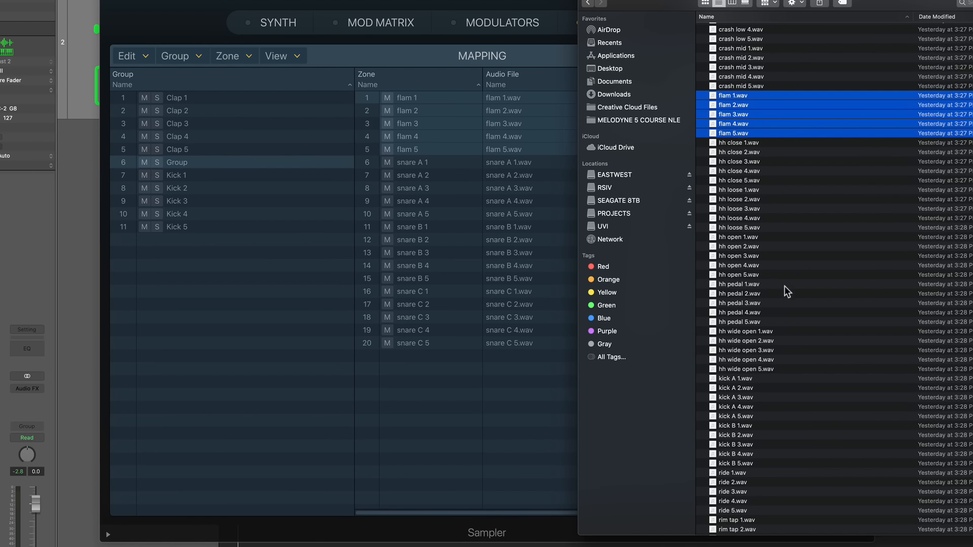
{"action": "scroll", "coordinate": [780, 294], "scroll_direction": "down", "scroll_amount": 3}
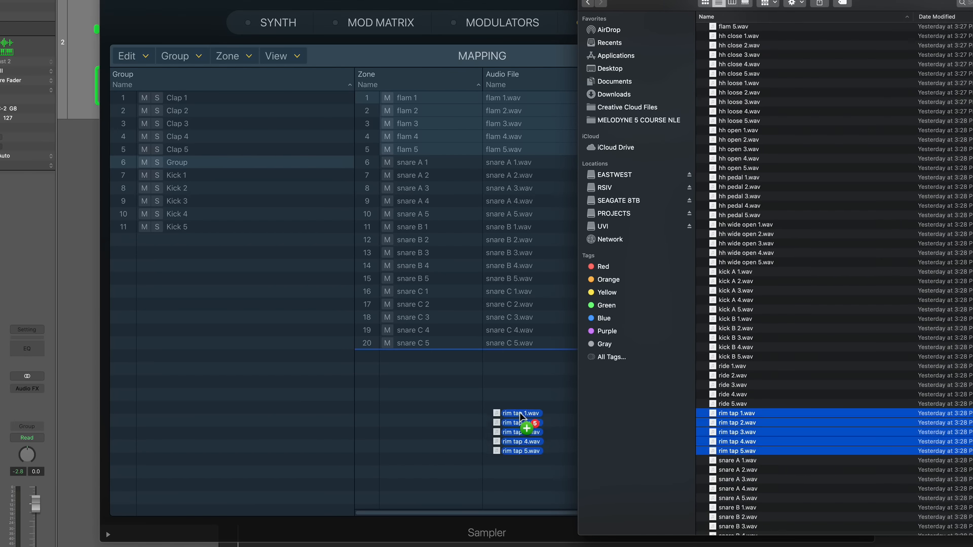
{"action": "left_click_drag", "start_coordinate": [519, 413], "coordinate": [520, 412]}
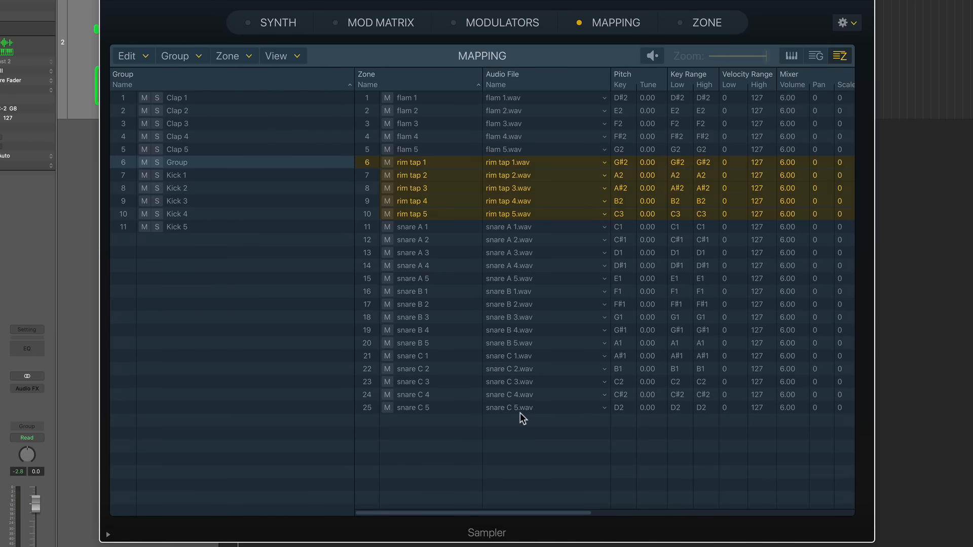
{"action": "left_click", "coordinate": [454, 468]}
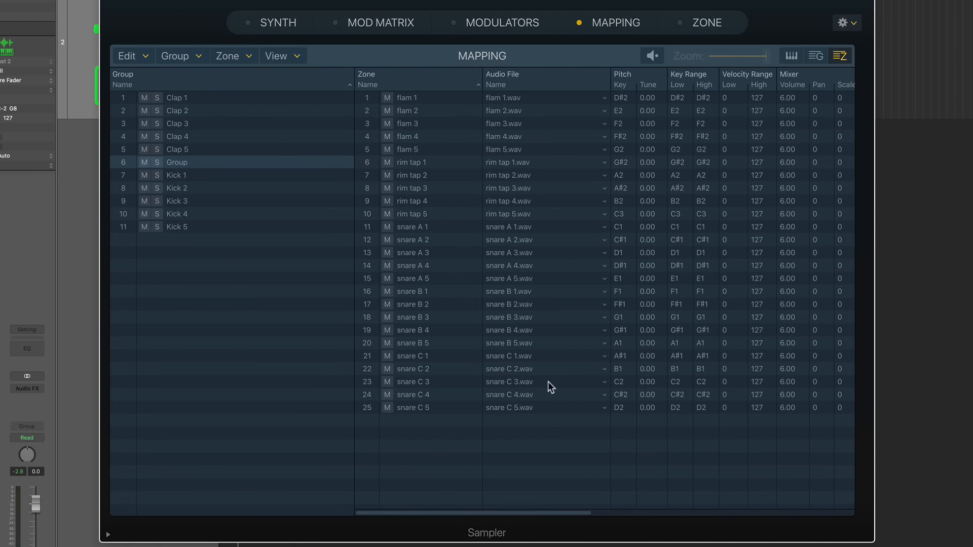
Turn off Pitch and turn on 1 Shot for all flam, rim tap and snare zones in the group named Group
{"action": "left_click", "coordinate": [263, 163]}
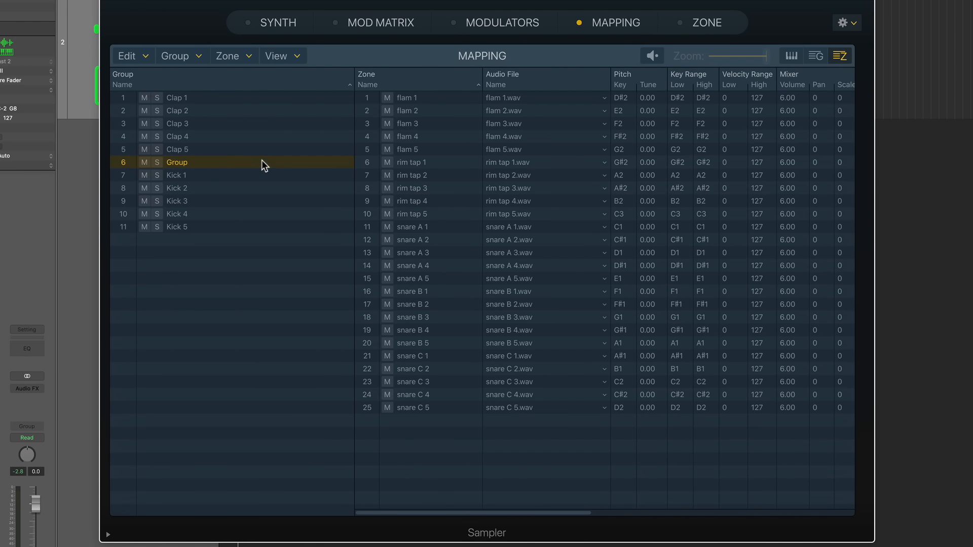
{"action": "left_click_drag", "start_coordinate": [551, 513], "coordinate": [638, 507]}
{"action": "key", "text": "super+a"}
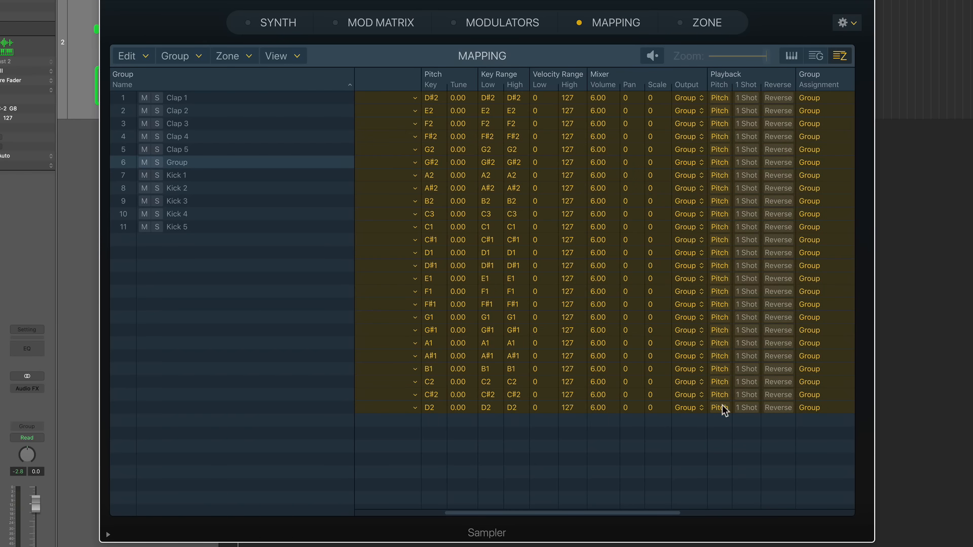
{"action": "left_click", "coordinate": [723, 408]}
{"action": "left_click", "coordinate": [743, 408]}
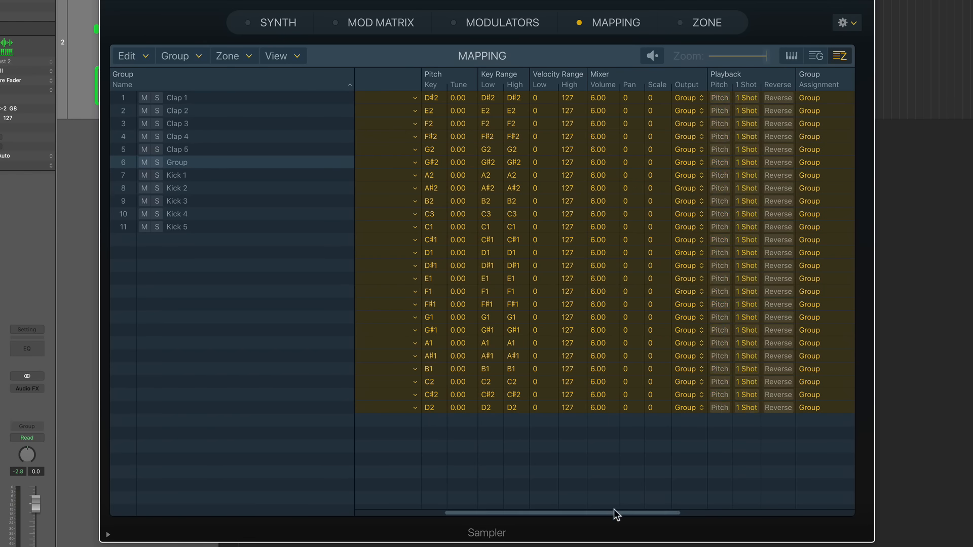
{"action": "left_click_drag", "start_coordinate": [614, 511], "coordinate": [480, 465]}
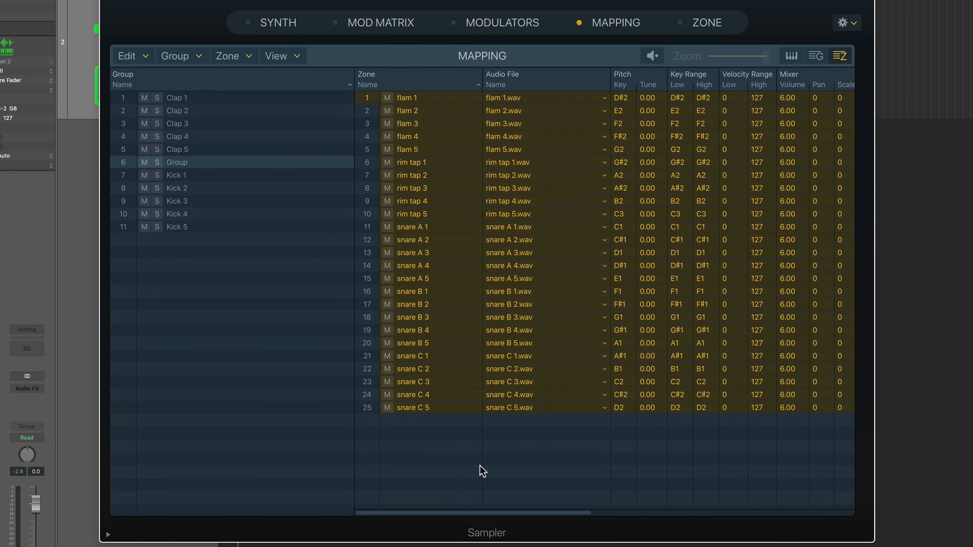
Move the snare A 1 to 5 zones to keys E0–G#0 and the snare B 1 to 5 zones to D1–F#1
{"action": "left_click", "coordinate": [429, 290]}
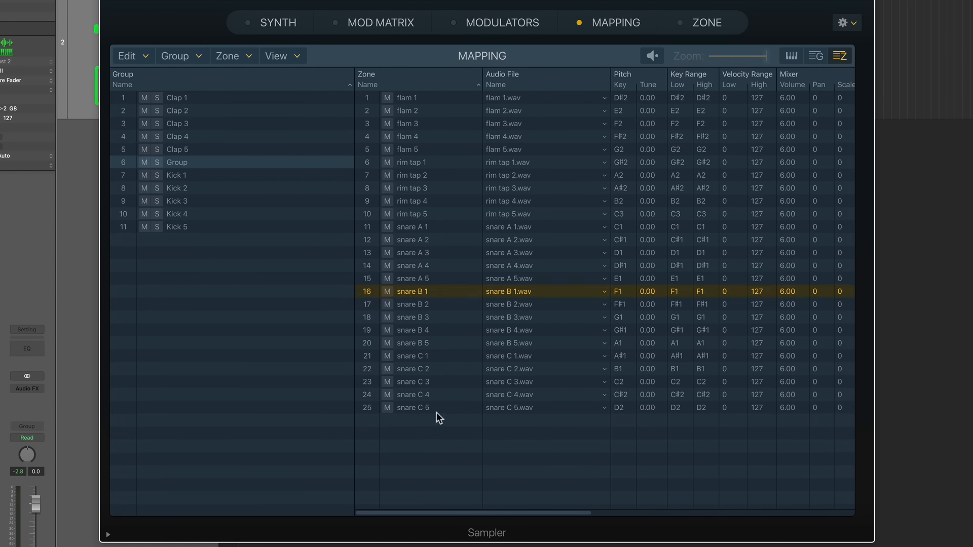
{"action": "left_click", "coordinate": [792, 56]}
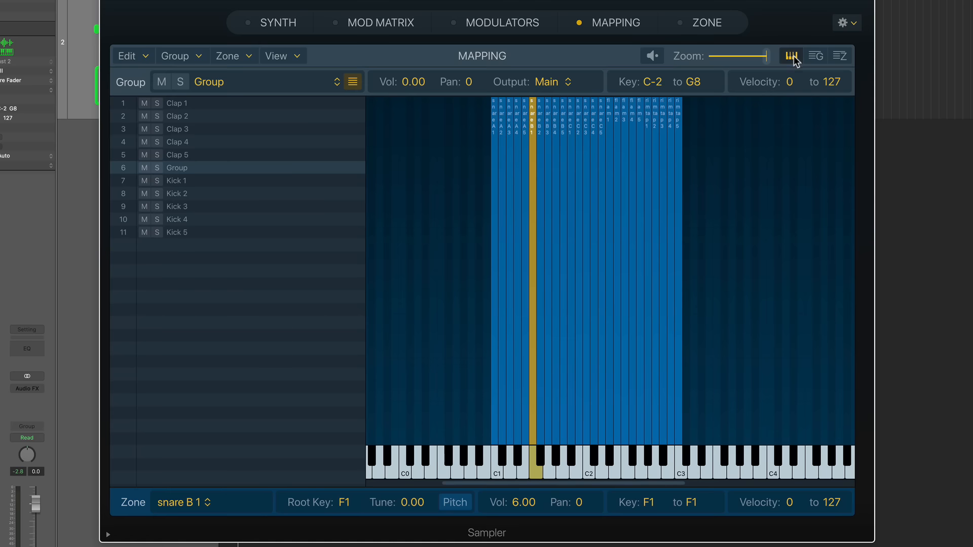
{"action": "left_click_drag", "start_coordinate": [444, 269], "coordinate": [520, 312]}
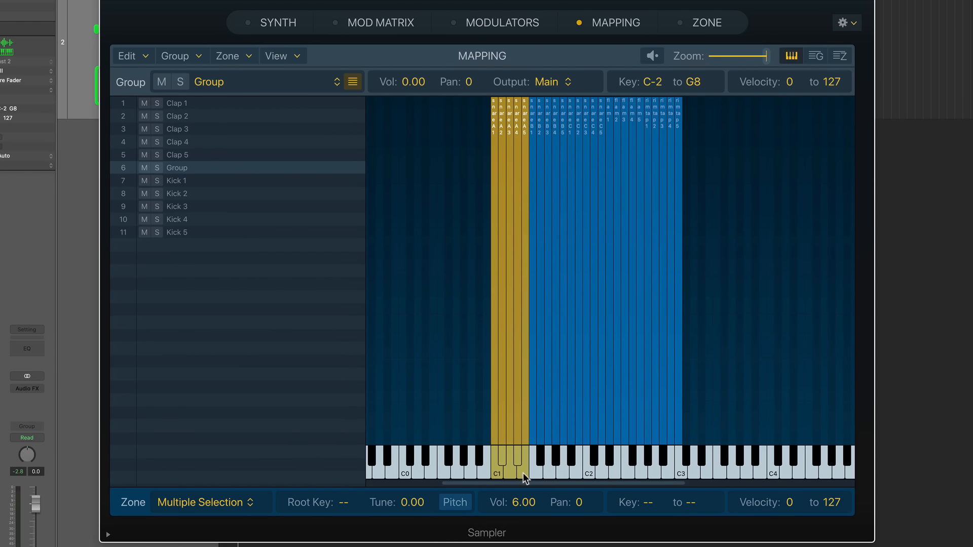
{"action": "left_click_drag", "start_coordinate": [495, 428], "coordinate": [432, 426]}
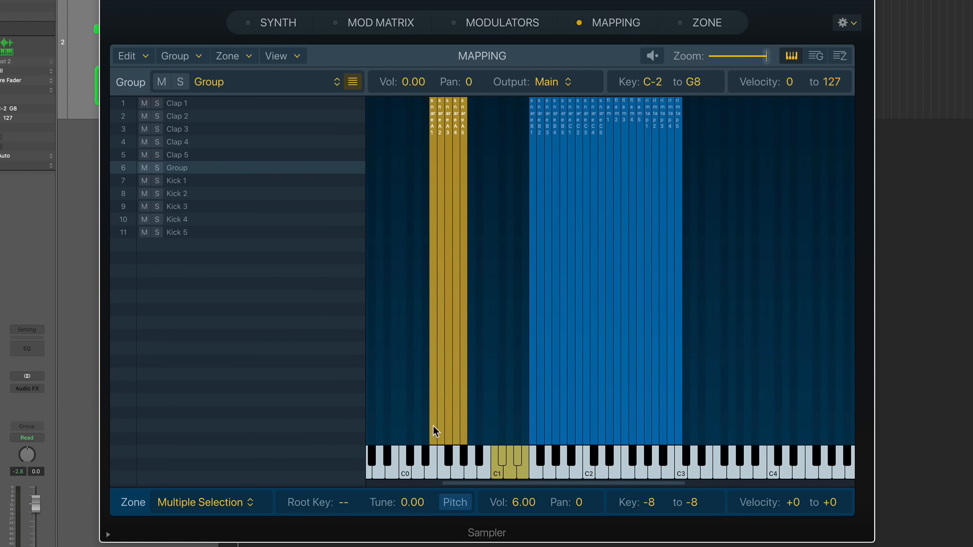
{"action": "left_click_drag", "start_coordinate": [506, 353], "coordinate": [562, 384]}
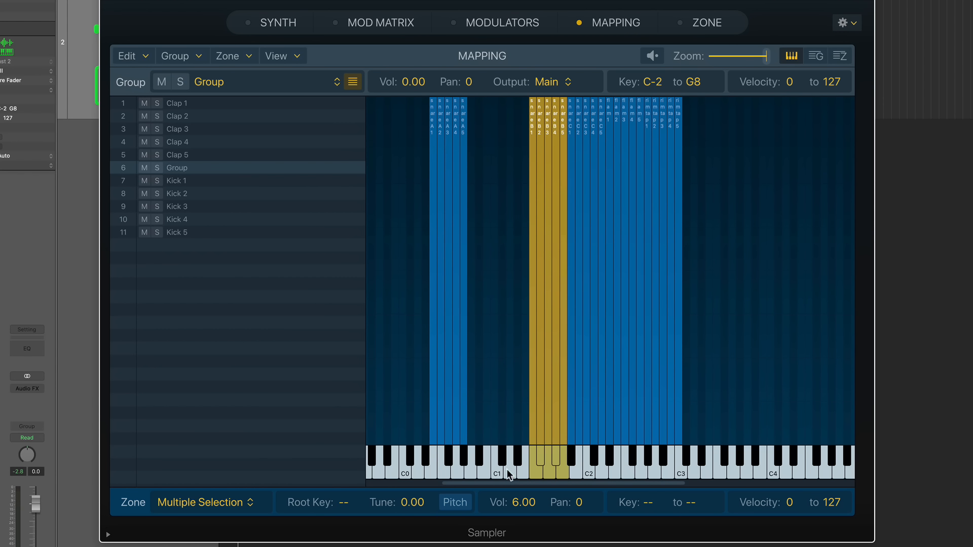
{"action": "left_click_drag", "start_coordinate": [534, 427], "coordinate": [512, 428]}
Layer the snare C 1 to 5 zones under snare B on D1–F#1, splitting velocity at 0–89 for snare C and 90–127 for snare B
{"action": "left_click_drag", "start_coordinate": [551, 372], "coordinate": [601, 391]}
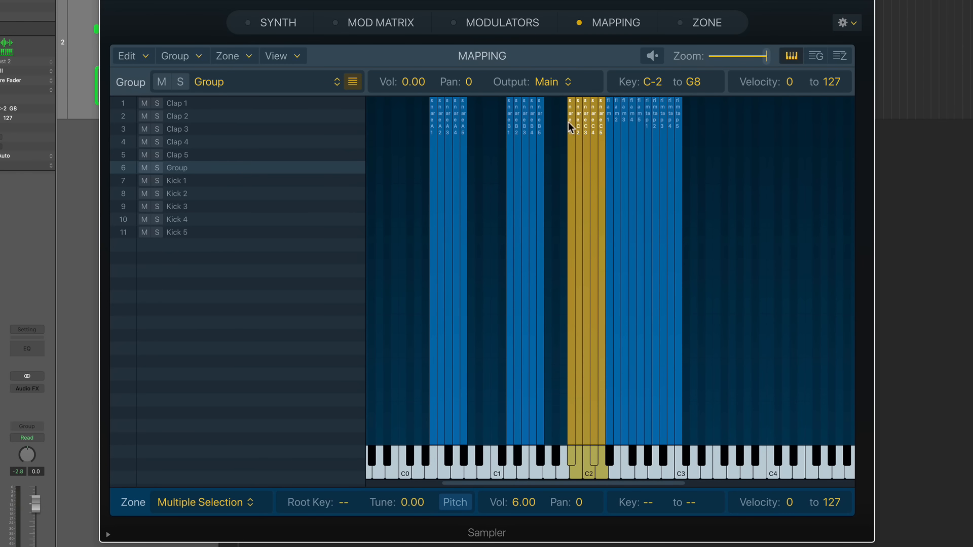
{"action": "left_click_drag", "start_coordinate": [569, 101], "coordinate": [509, 227]}
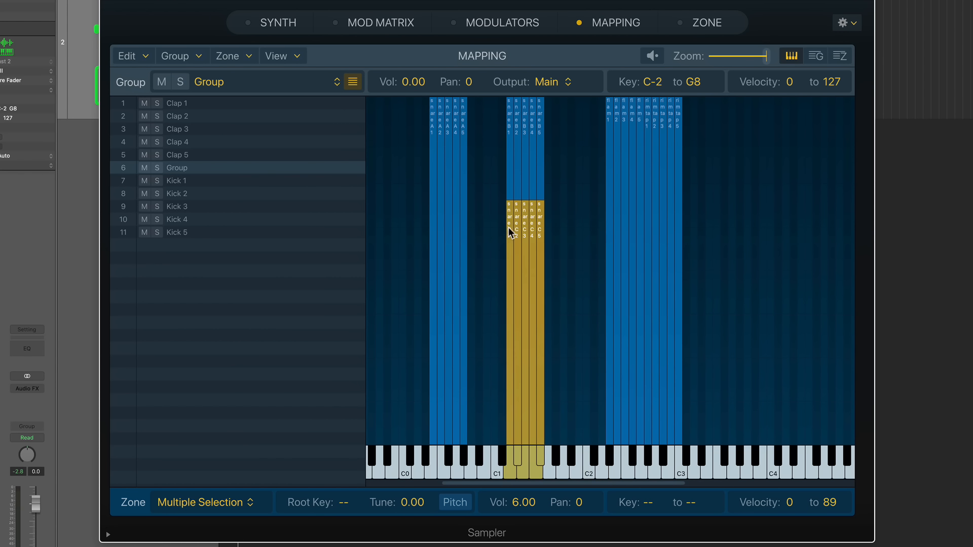
{"action": "left_click", "coordinate": [562, 176]}
{"action": "left_click_drag", "start_coordinate": [591, 146], "coordinate": [498, 235]}
{"action": "left_click", "coordinate": [566, 175]}
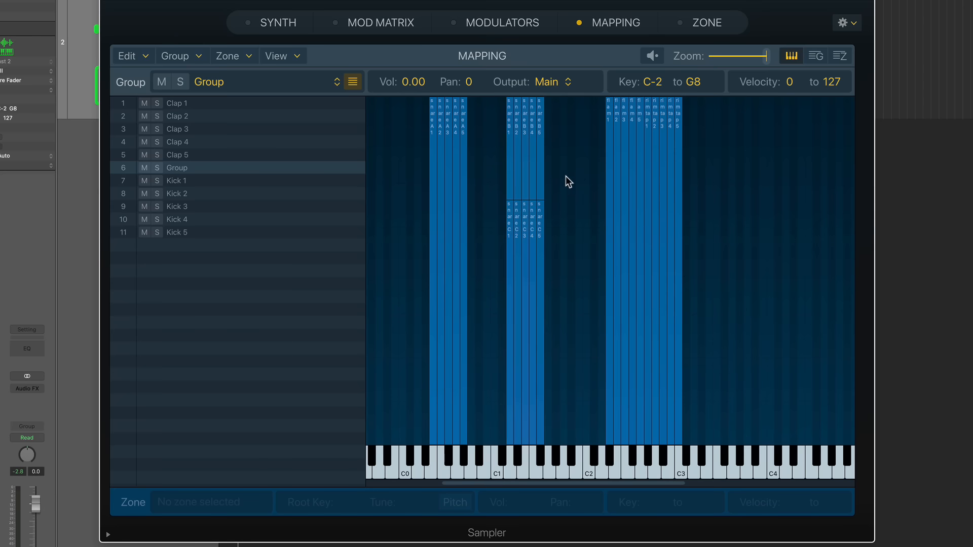
Move the flam 1 to 5 zones to keys B1–D#2, leaving a gap before the rim tap zones
{"action": "left_click_drag", "start_coordinate": [566, 168], "coordinate": [575, 235]}
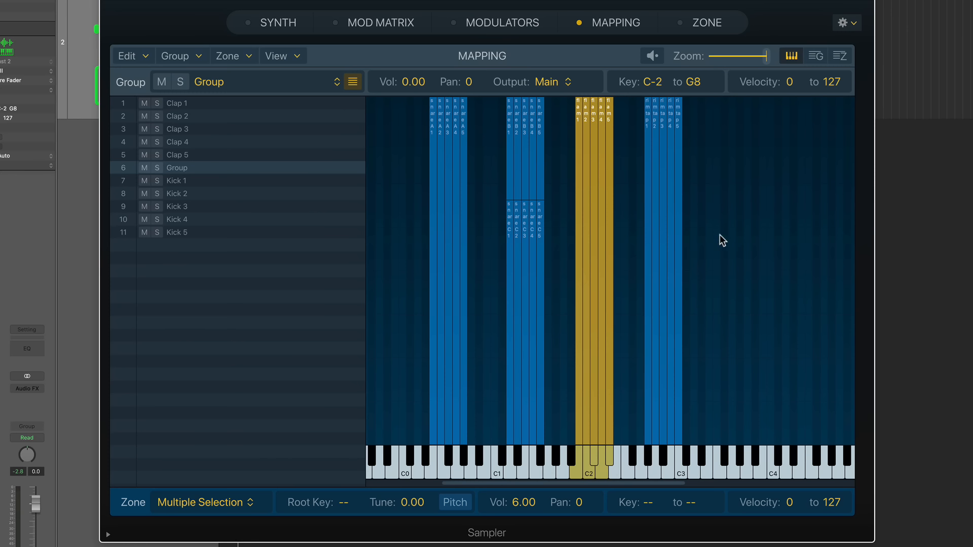
{"action": "left_click_drag", "start_coordinate": [758, 213], "coordinate": [643, 265]}
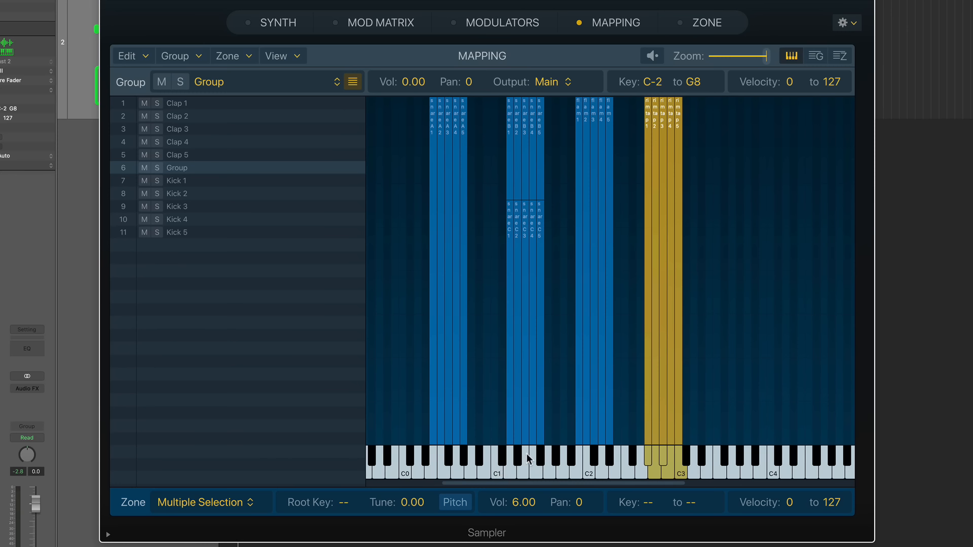
{"action": "left_click", "coordinate": [639, 343]}
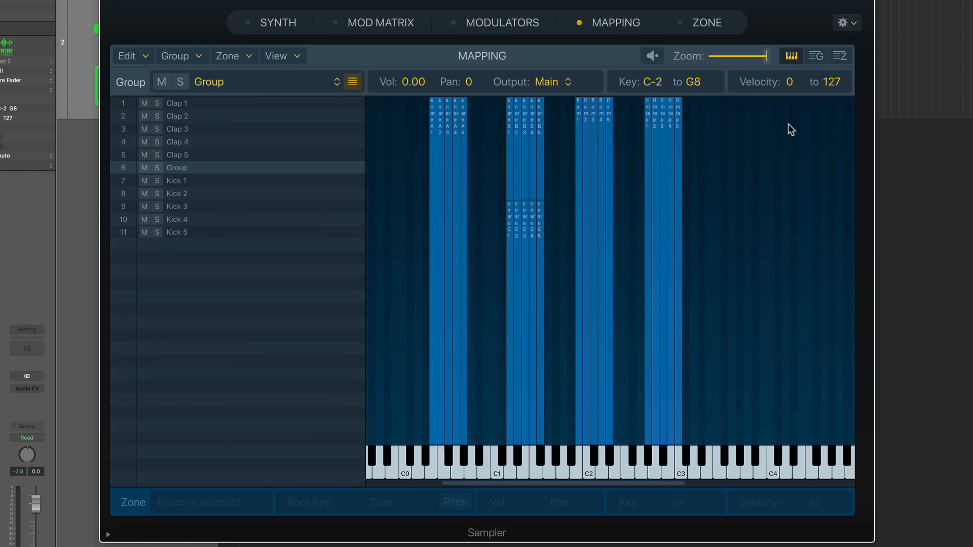
{"action": "left_click", "coordinate": [841, 56]}
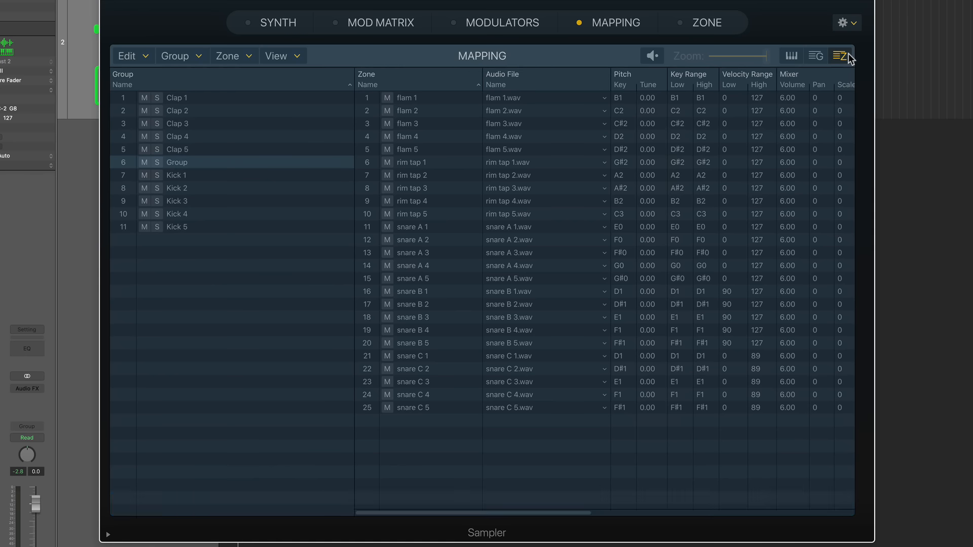
{"action": "scroll", "coordinate": [498, 96], "scroll_direction": "right", "scroll_amount": 5}
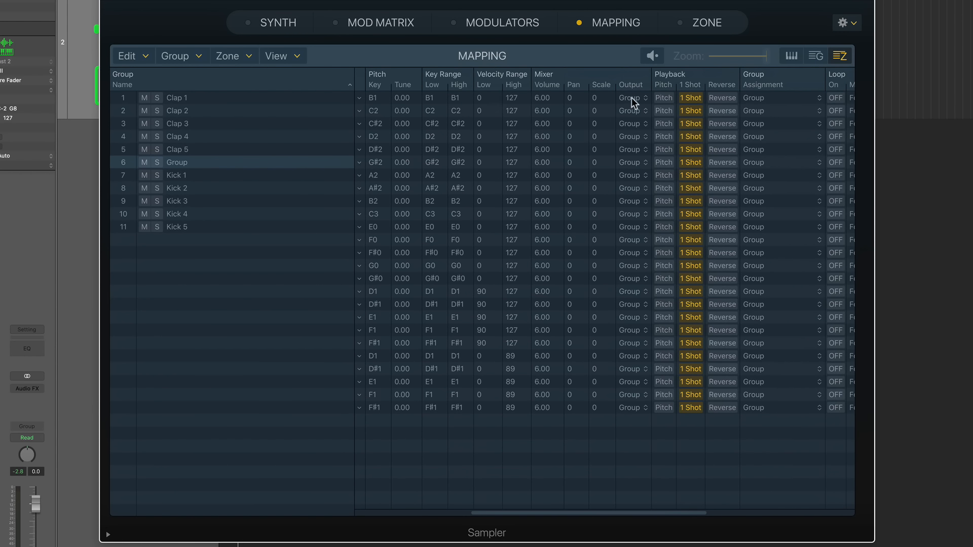
{"action": "scroll", "coordinate": [632, 97], "scroll_direction": "left", "scroll_amount": 3}
{"action": "scroll", "coordinate": [637, 97], "scroll_direction": "right", "scroll_amount": 3}
{"action": "scroll", "coordinate": [637, 97], "scroll_direction": "right", "scroll_amount": 2}
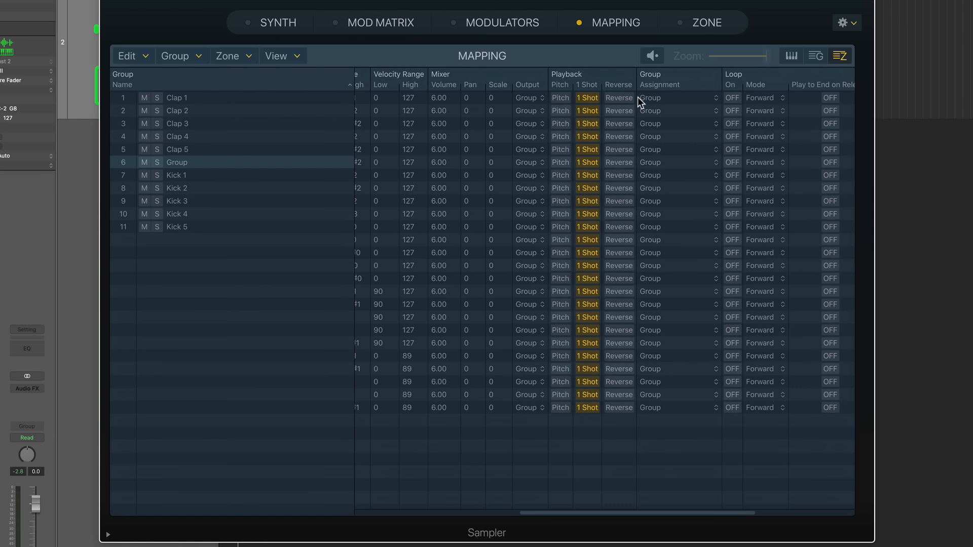
{"action": "left_click", "coordinate": [679, 98]}
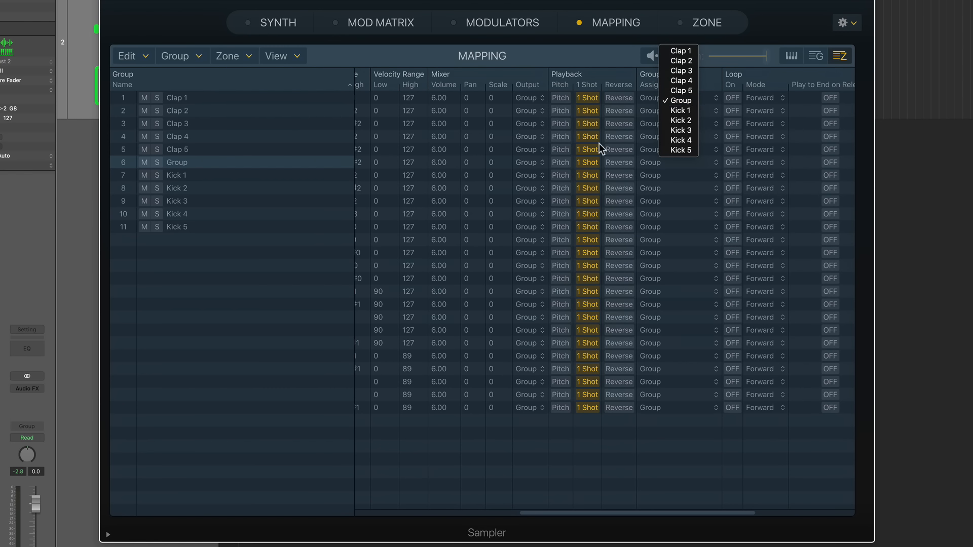
{"action": "left_click", "coordinate": [614, 454]}
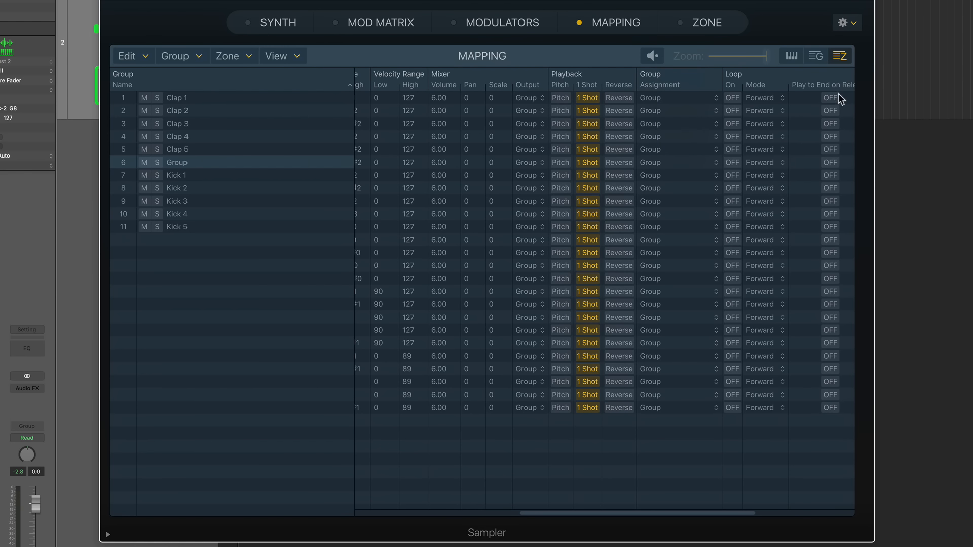
Create five new empty groups in the group list
{"action": "left_click", "coordinate": [816, 57]}
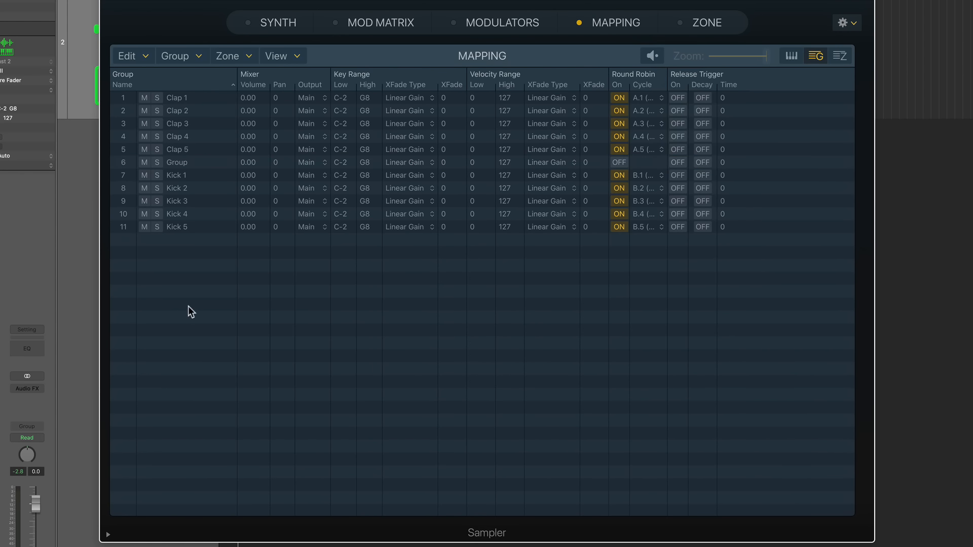
{"action": "key", "text": "ctrl+g"}
{"action": "key", "text": "ctrl+g"}
{"action": "key", "text": "ctrl+g"}
{"action": "key", "text": "ctrl+g"}
{"action": "key", "text": "ctrl+g"}
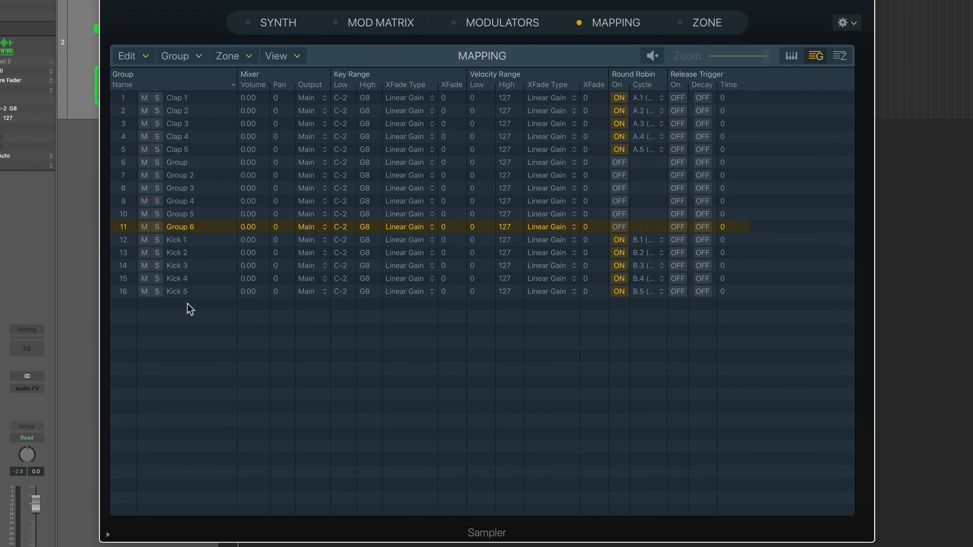
Rename the five new groups together as Snare 1 to Snare 5
{"action": "left_click", "coordinate": [181, 176]}
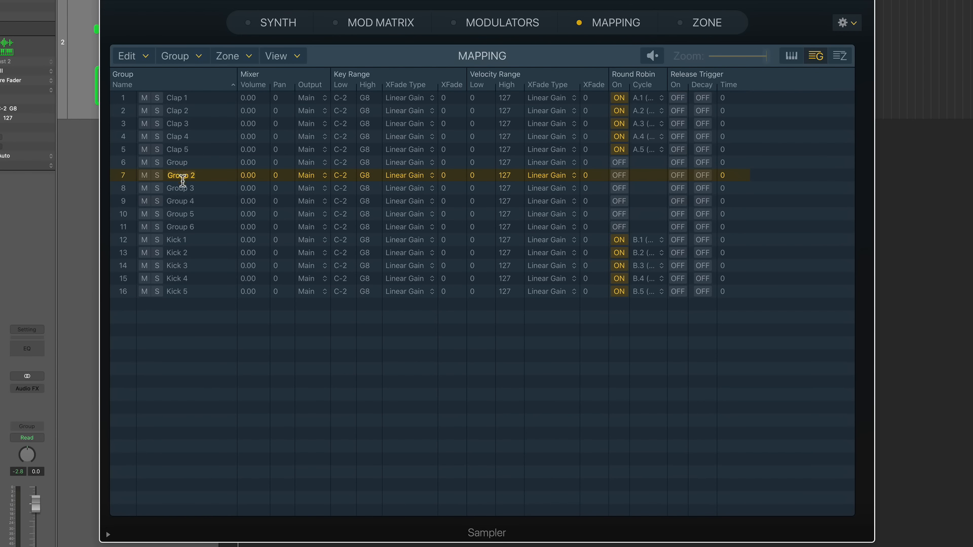
{"action": "left_click", "coordinate": [201, 226], "text": "shift"}
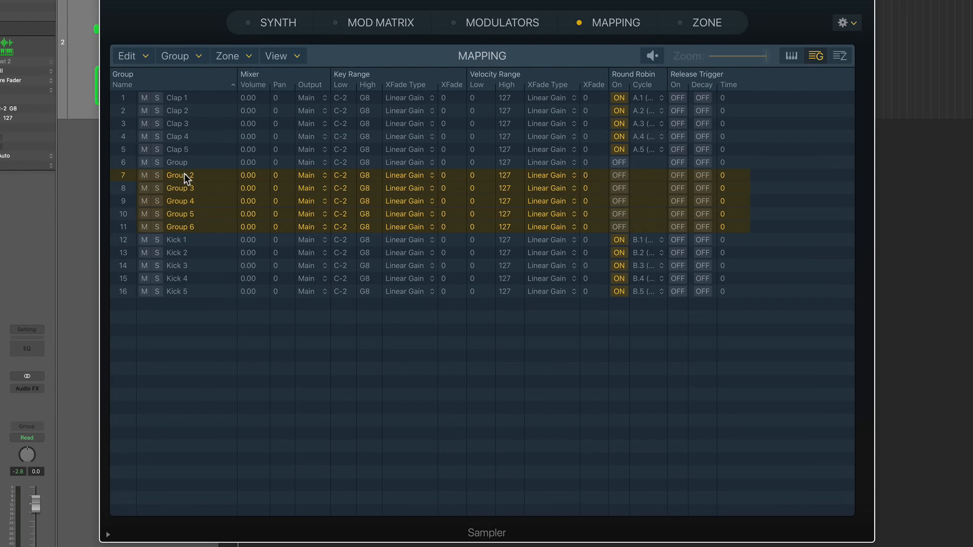
{"action": "type", "text": "Snare 1"}
{"action": "key", "text": "Return"}
Assign the zones flam 1 to flam 5 from Group to the groups Snare 1 to Snare 5 respectively
{"action": "left_click", "coordinate": [840, 56]}
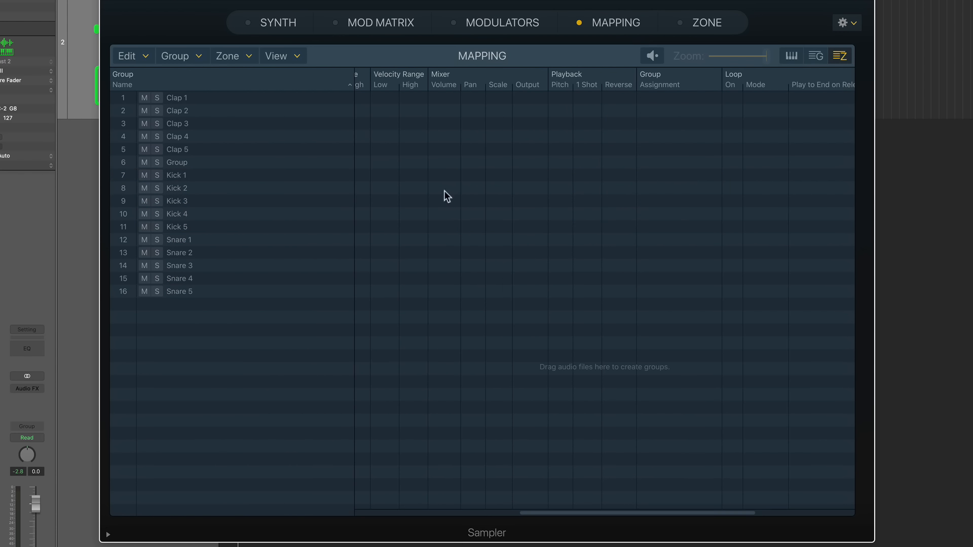
{"action": "left_click", "coordinate": [200, 166]}
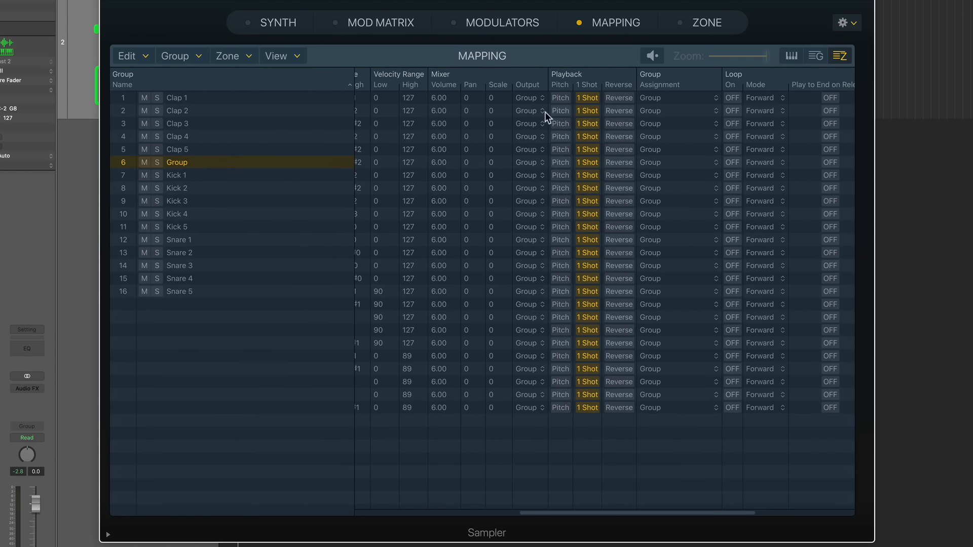
{"action": "scroll", "coordinate": [557, 112], "scroll_direction": "right", "scroll_amount": 3}
{"action": "left_click", "coordinate": [625, 97]}
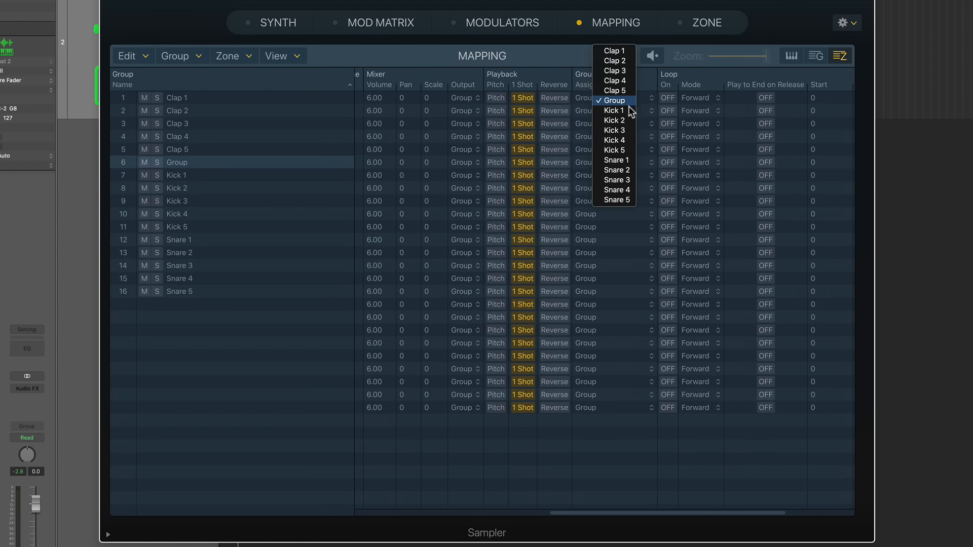
{"action": "left_click", "coordinate": [626, 160]}
{"action": "left_click", "coordinate": [606, 96]}
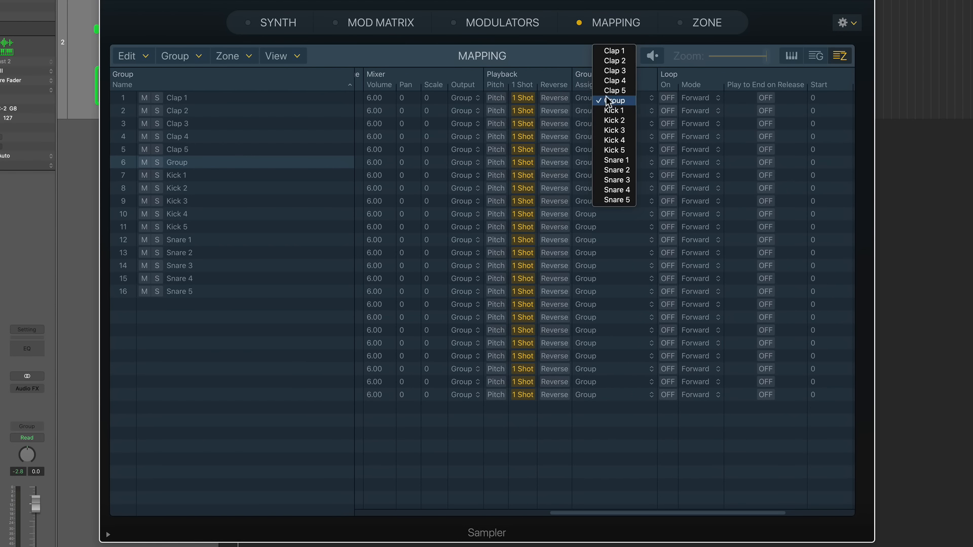
{"action": "left_click", "coordinate": [624, 165]}
{"action": "left_click", "coordinate": [615, 103]}
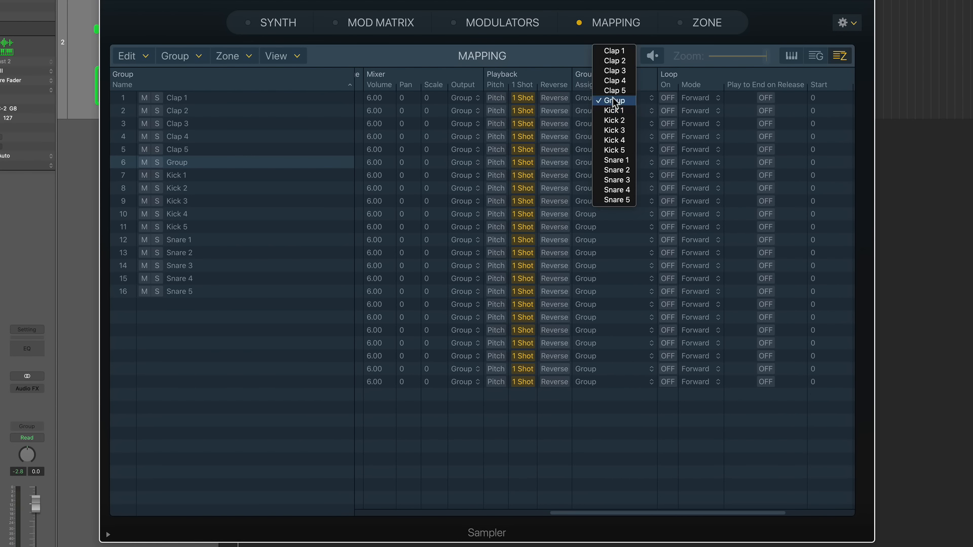
{"action": "left_click", "coordinate": [629, 176]}
{"action": "left_click", "coordinate": [606, 99]}
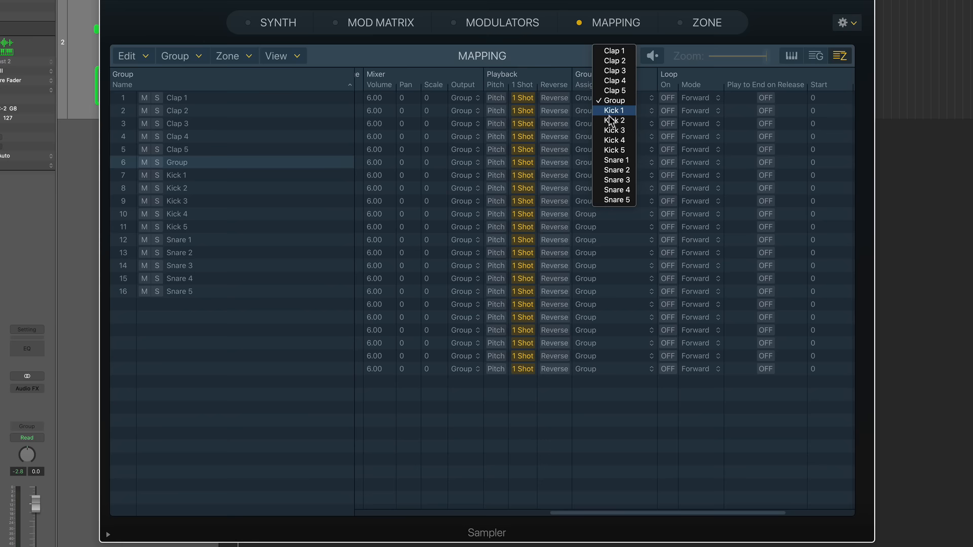
{"action": "left_click", "coordinate": [623, 189]}
{"action": "left_click", "coordinate": [605, 104]}
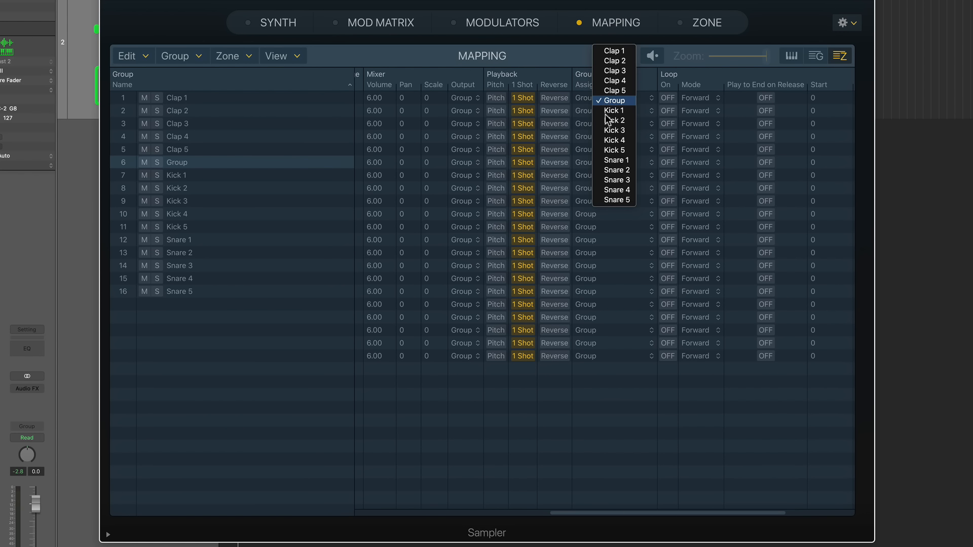
{"action": "left_click", "coordinate": [617, 201]}
Assign the next five zones in Group, in list order, to the groups Snare 1 to Snare 5 respectively
{"action": "left_click", "coordinate": [615, 100]}
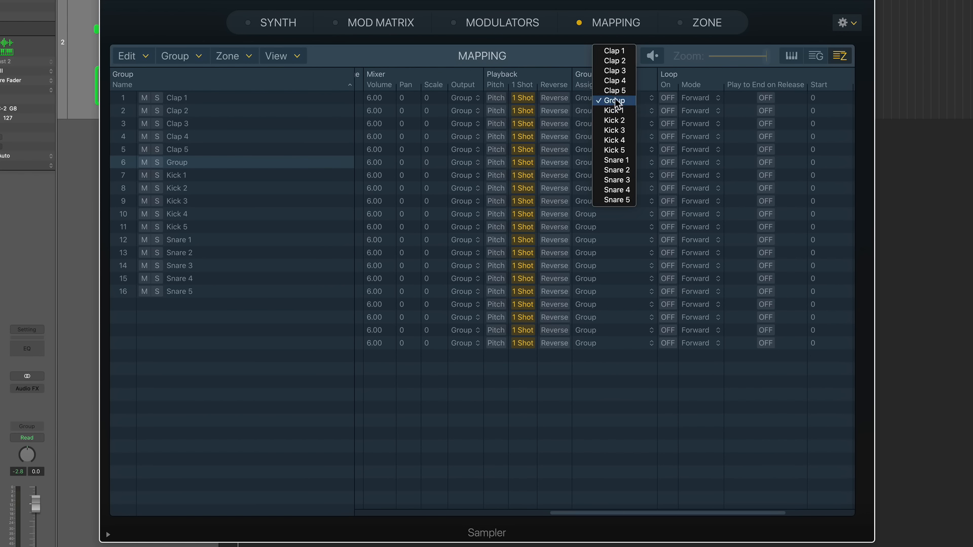
{"action": "left_click", "coordinate": [625, 160]}
{"action": "left_click", "coordinate": [616, 103]}
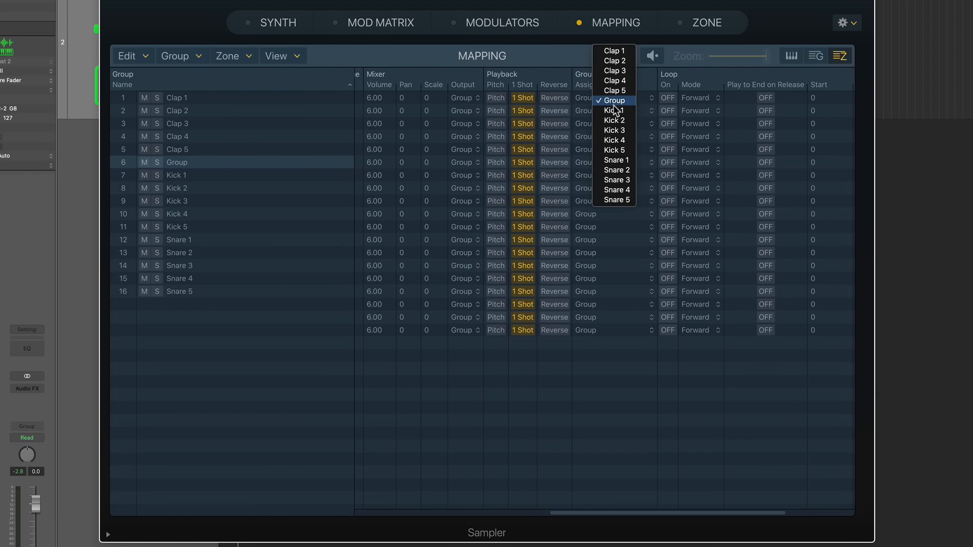
{"action": "left_click", "coordinate": [618, 171]}
{"action": "left_click", "coordinate": [603, 100]}
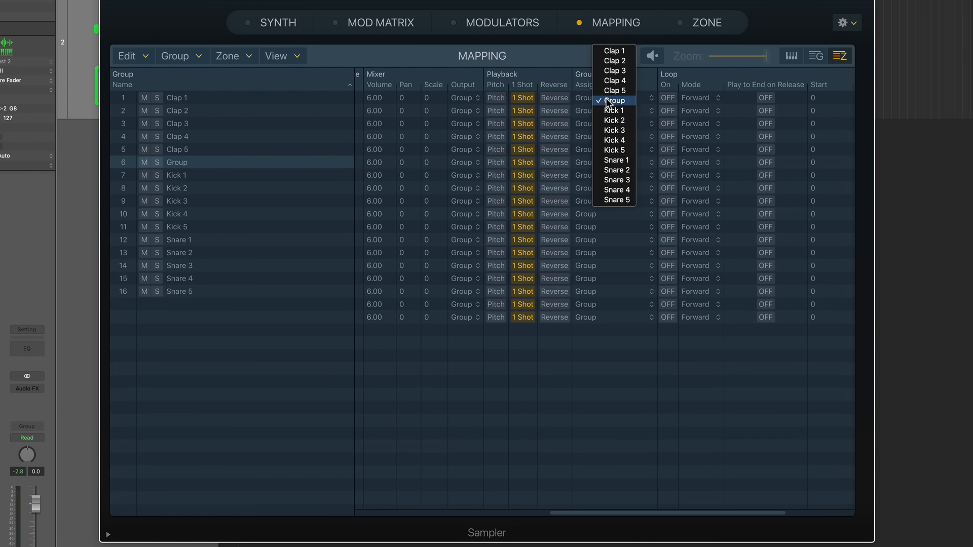
{"action": "left_click", "coordinate": [618, 180]}
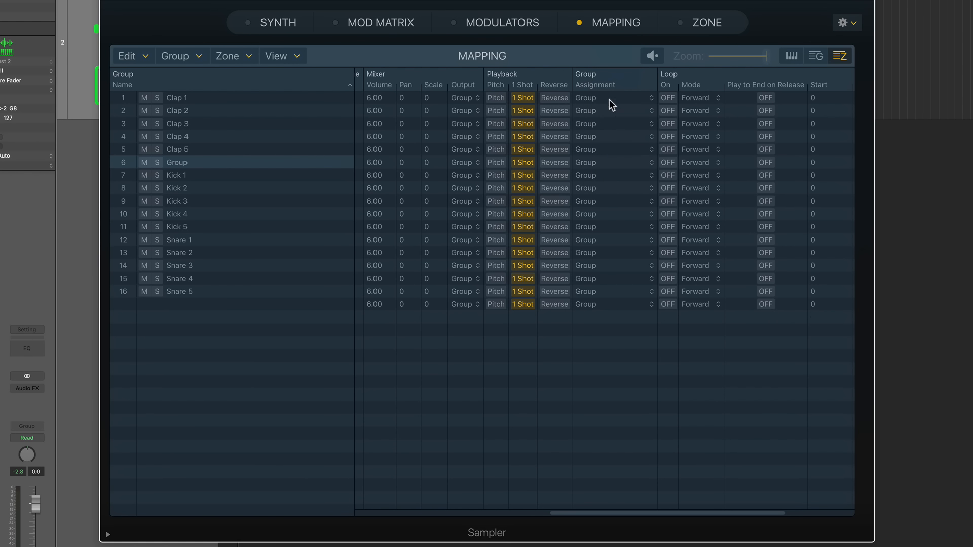
{"action": "left_click", "coordinate": [609, 99]}
{"action": "left_click", "coordinate": [625, 187]}
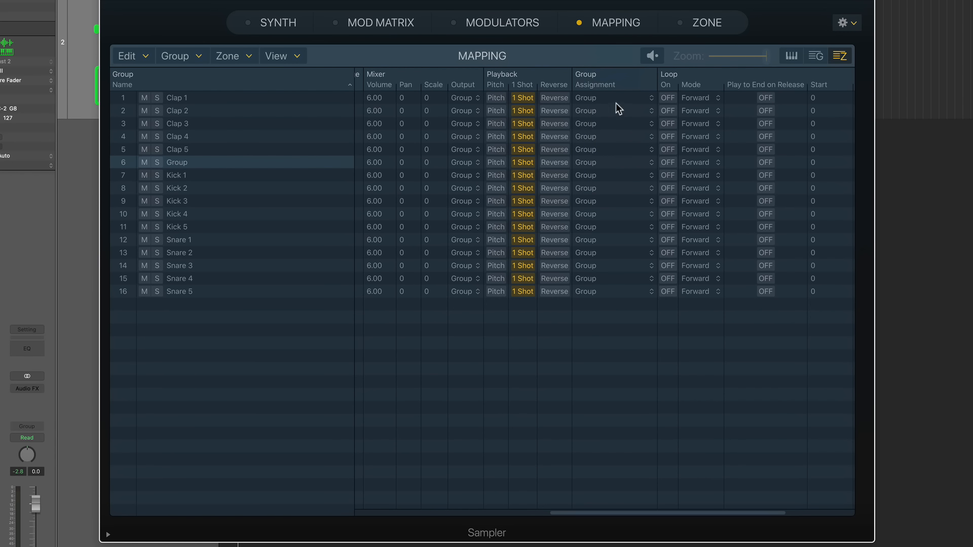
{"action": "left_click", "coordinate": [615, 102]}
{"action": "left_click", "coordinate": [624, 189]}
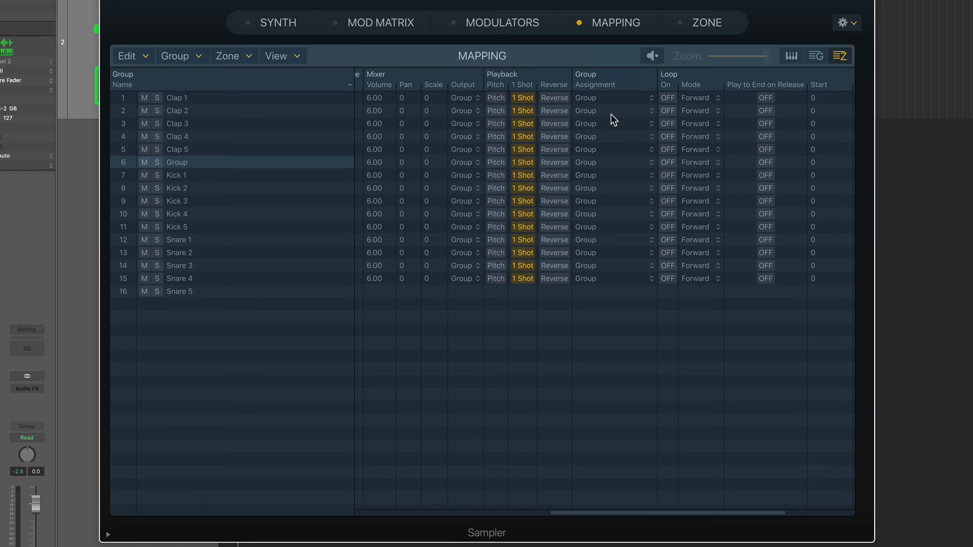
Assign the following set of zones still in Group one by one to Snare 1, Snare 2, Snare 3 and Snare 4
{"action": "left_click", "coordinate": [606, 96]}
{"action": "left_click", "coordinate": [616, 160]}
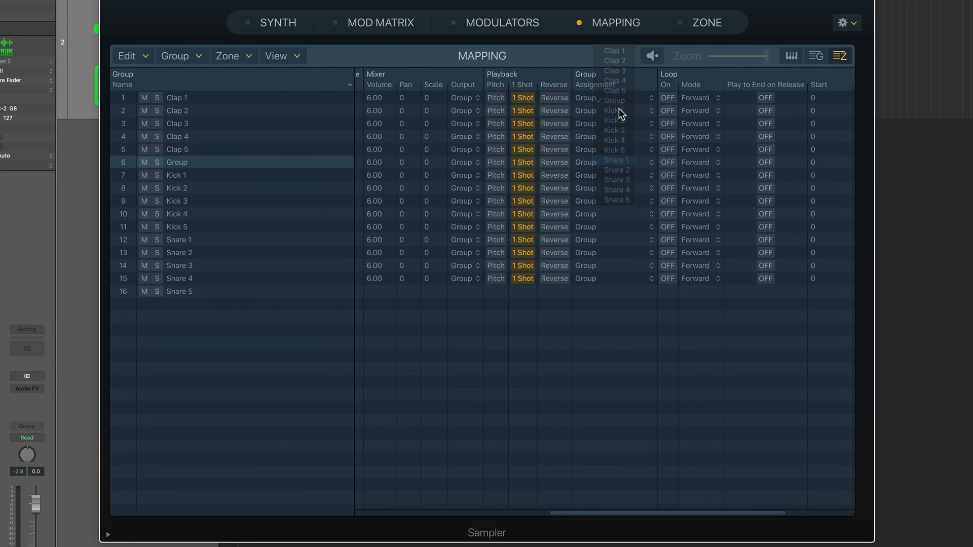
{"action": "left_click", "coordinate": [612, 98]}
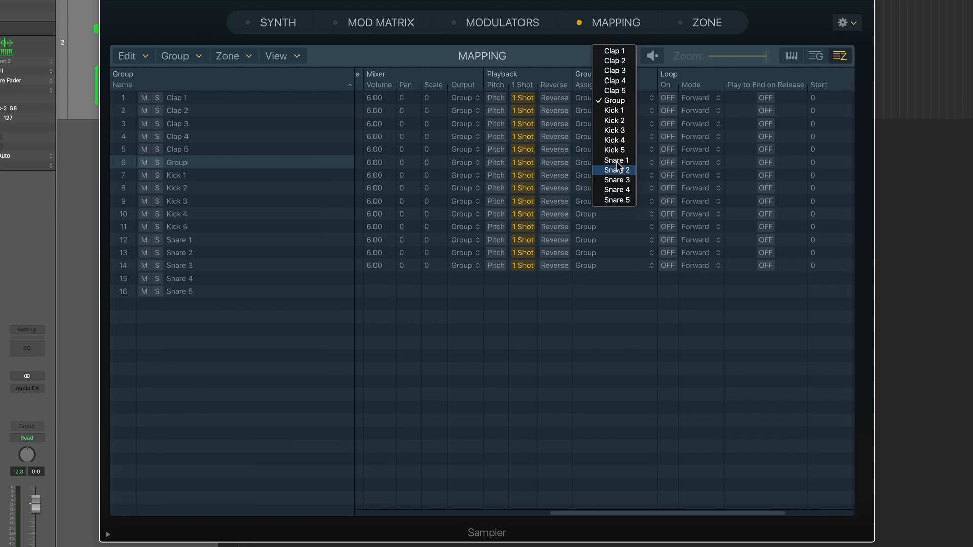
{"action": "left_click", "coordinate": [617, 176]}
{"action": "left_click", "coordinate": [605, 100]}
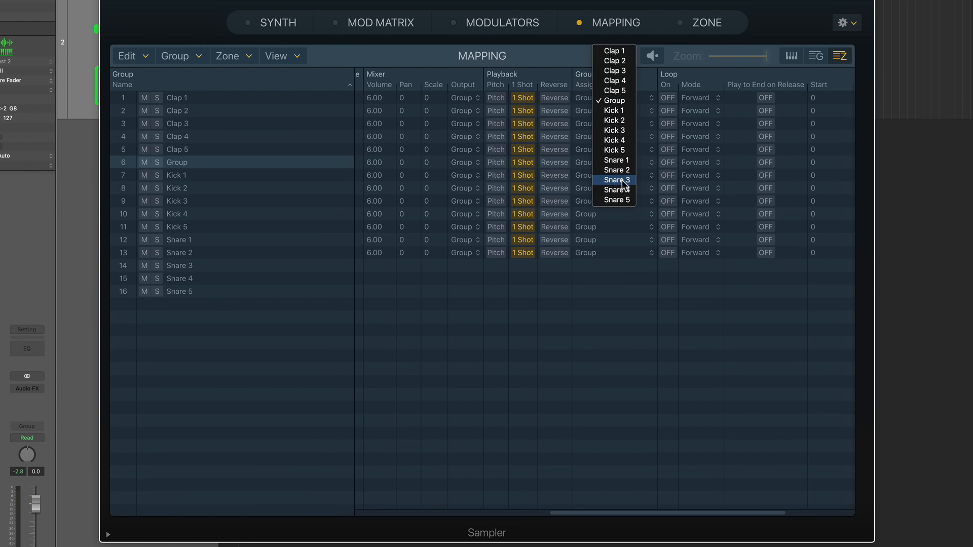
{"action": "left_click", "coordinate": [616, 179]}
{"action": "left_click", "coordinate": [607, 101]}
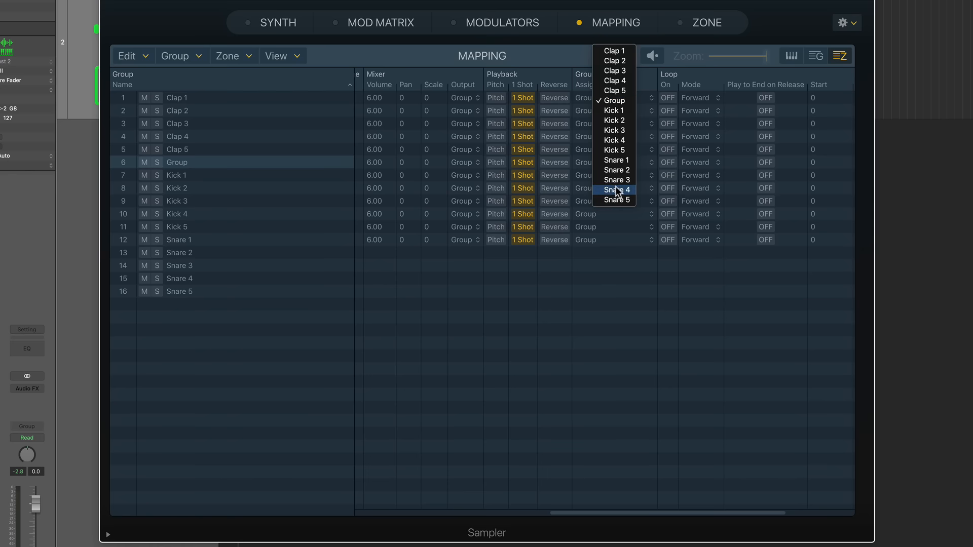
{"action": "left_click", "coordinate": [616, 161]}
{"action": "left_click", "coordinate": [600, 97]}
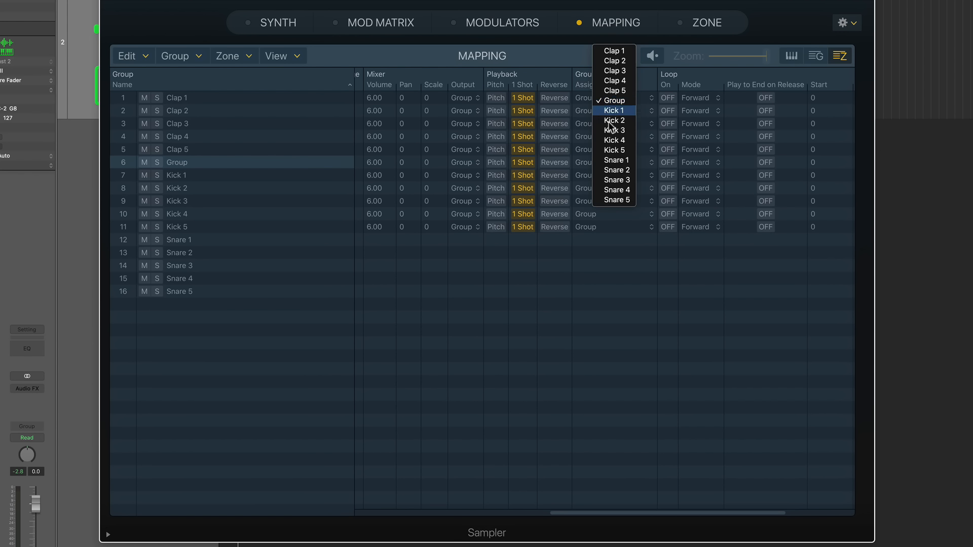
Assign the remaining zones of the group named Group to their matching snare groups, with the last zone going to Snare 5
{"action": "left_click", "coordinate": [621, 199]}
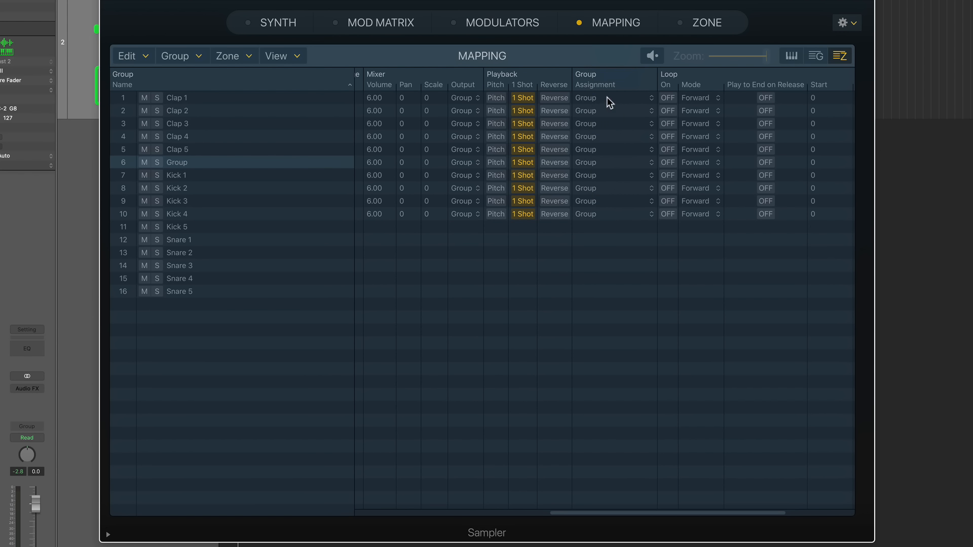
{"action": "left_click", "coordinate": [607, 96]}
{"action": "left_click", "coordinate": [607, 198]}
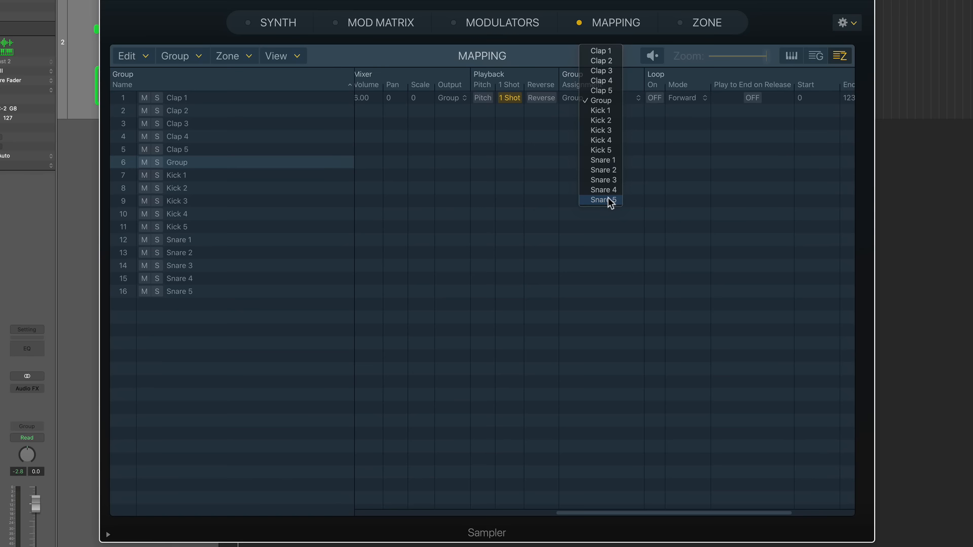
Review the zones, audio files and key assignments contained in each of the Snare 1 to Snare 5 groups
{"action": "left_click", "coordinate": [226, 240]}
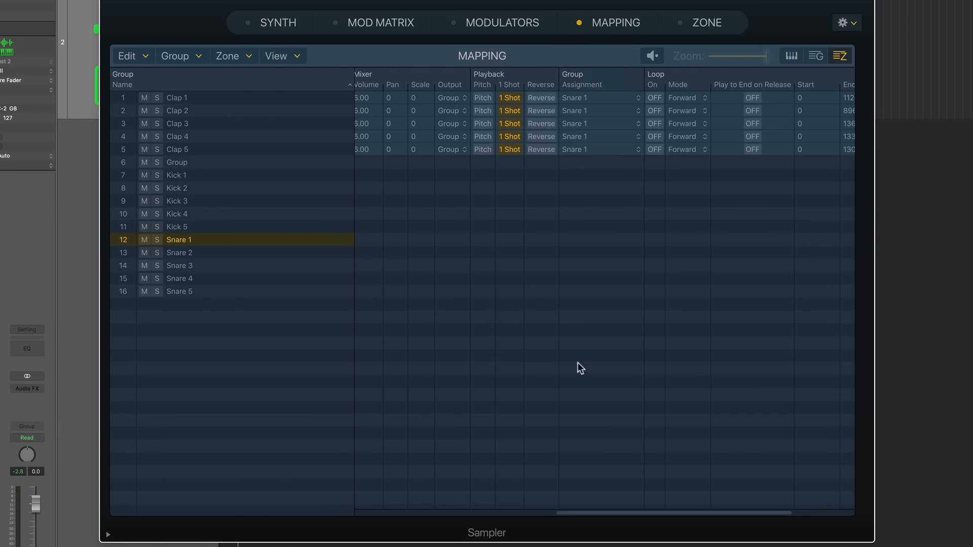
{"action": "left_click_drag", "start_coordinate": [632, 513], "coordinate": [417, 514]}
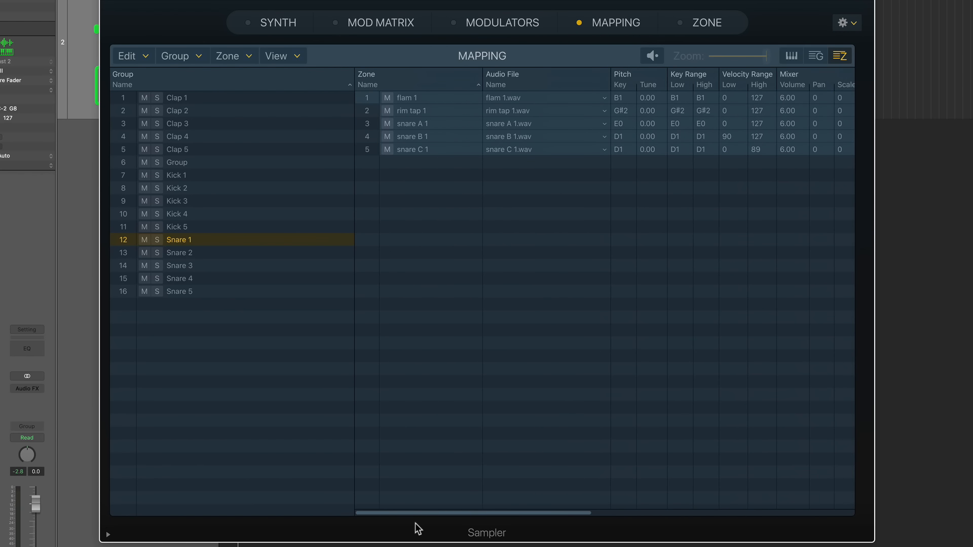
{"action": "left_click", "coordinate": [407, 433]}
{"action": "left_click", "coordinate": [247, 240]}
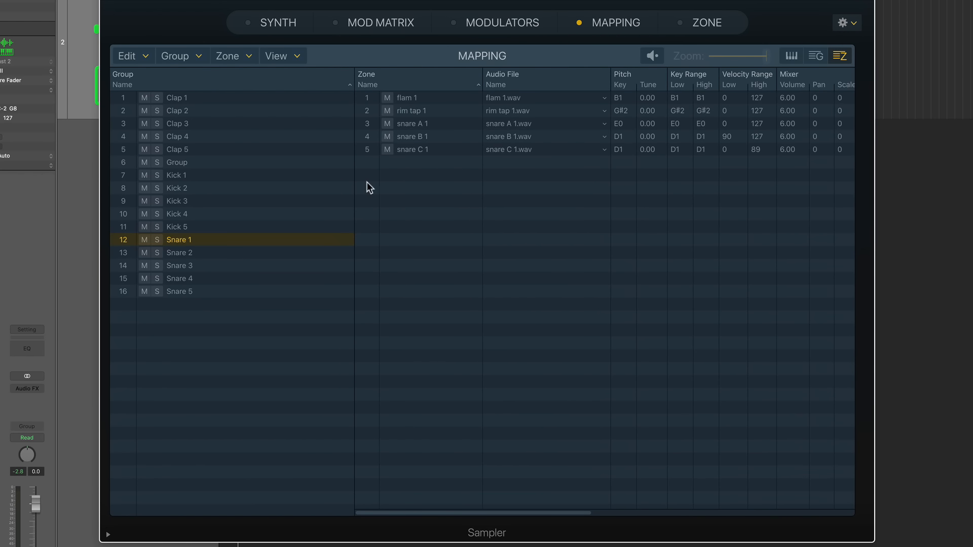
{"action": "left_click", "coordinate": [241, 253]}
{"action": "key", "text": "Down"}
{"action": "key", "text": "Down"}
{"action": "key", "text": "Down"}
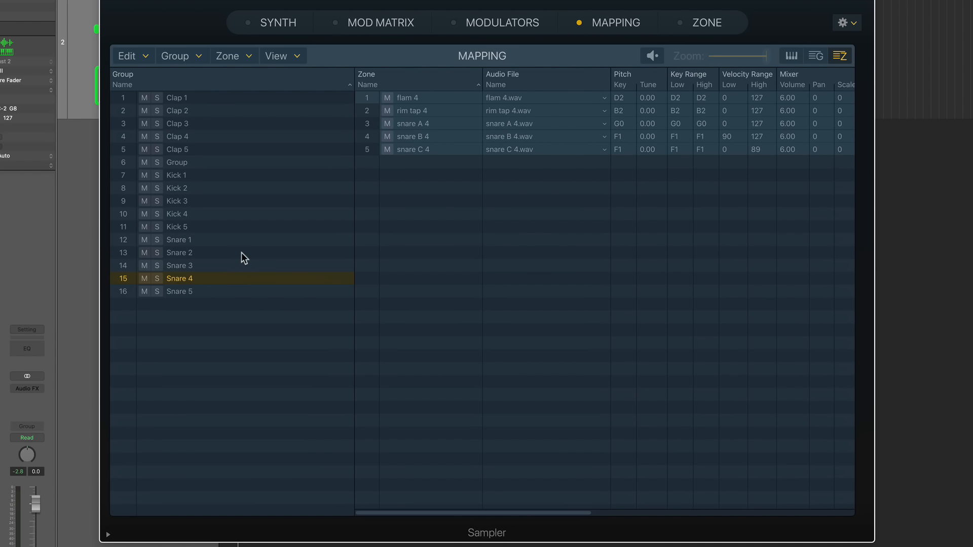
{"action": "key", "text": "Up"}
{"action": "key", "text": "Up"}
{"action": "key", "text": "Up"}
{"action": "key", "text": "Up"}
{"action": "key", "text": "Down"}
{"action": "key", "text": "Down"}
{"action": "key", "text": "Down"}
{"action": "key", "text": "Down"}
{"action": "key", "text": "Up"}
{"action": "key", "text": "Up"}
{"action": "key", "text": "Up"}
{"action": "key", "text": "Up"}
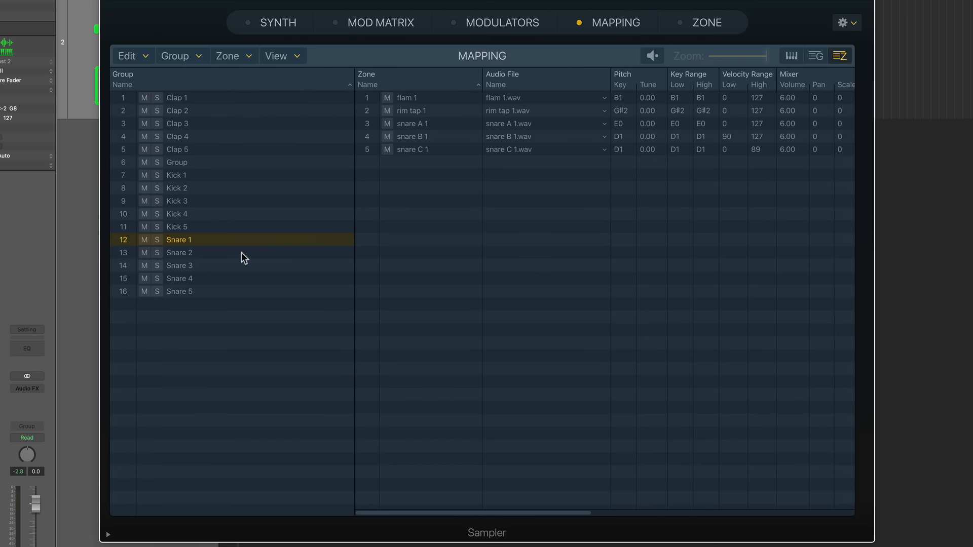
Turn on Round Robin for the Snare 1 to Snare 5 groups together in the group list
{"action": "left_click", "coordinate": [817, 57]}
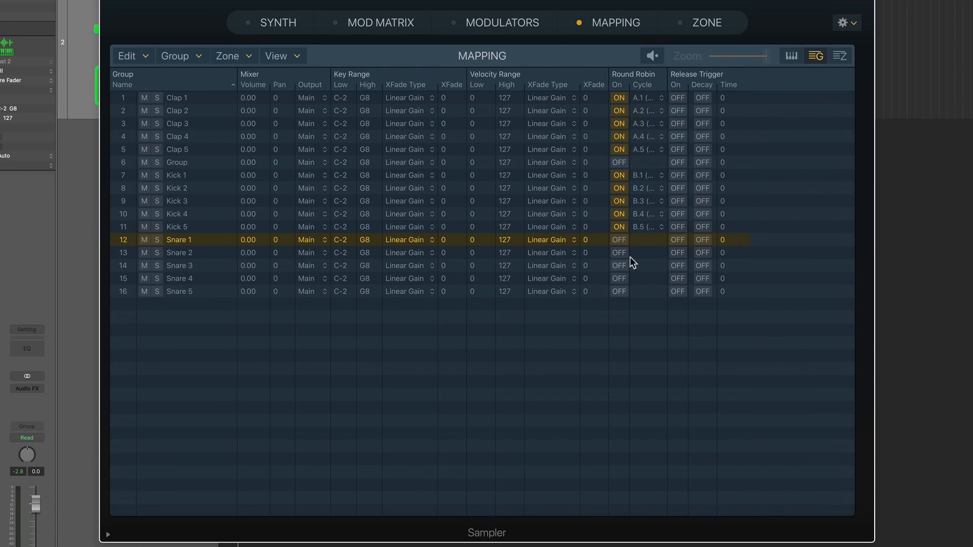
{"action": "key", "text": "shift+Down"}
{"action": "key", "text": "shift+Down"}
{"action": "key", "text": "shift+Down"}
{"action": "key", "text": "shift+Down"}
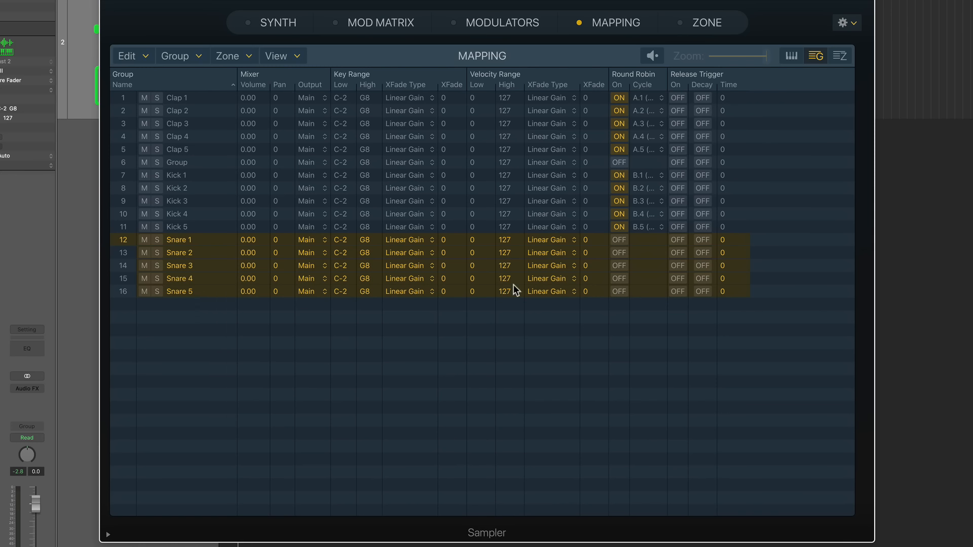
{"action": "left_click", "coordinate": [614, 242]}
{"action": "left_click", "coordinate": [564, 328]}
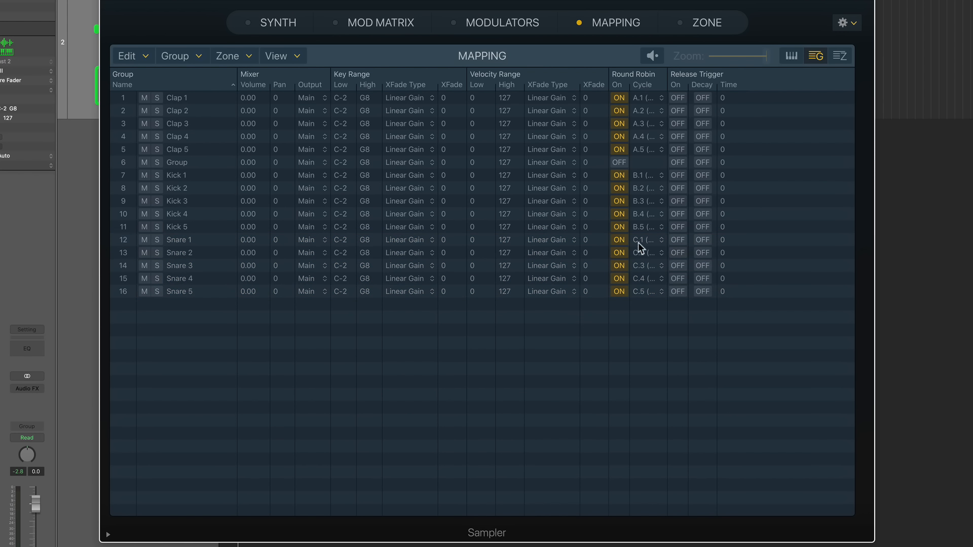
Show the Snare 1 group in the key mapping view and move the snare A 1 zone to E1
{"action": "left_click", "coordinate": [791, 55]}
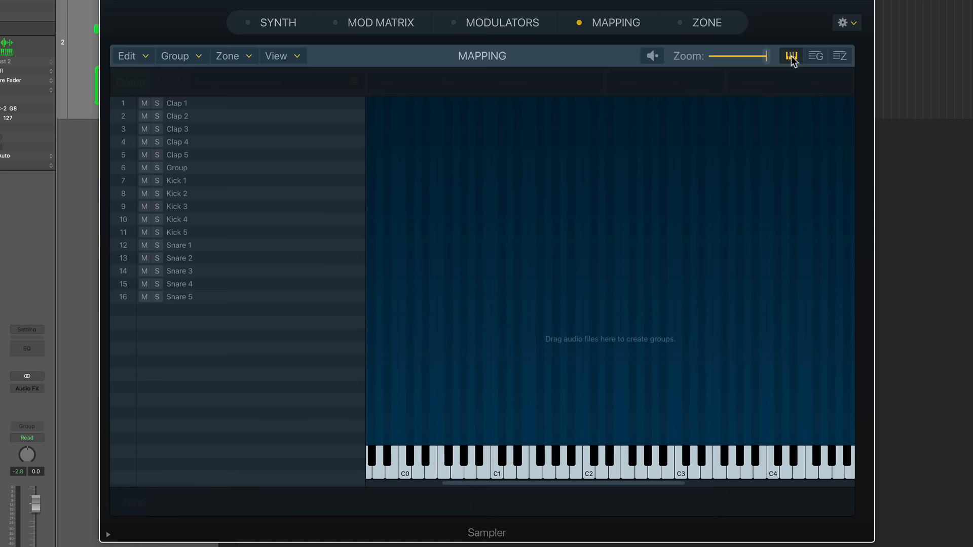
{"action": "left_click", "coordinate": [228, 244]}
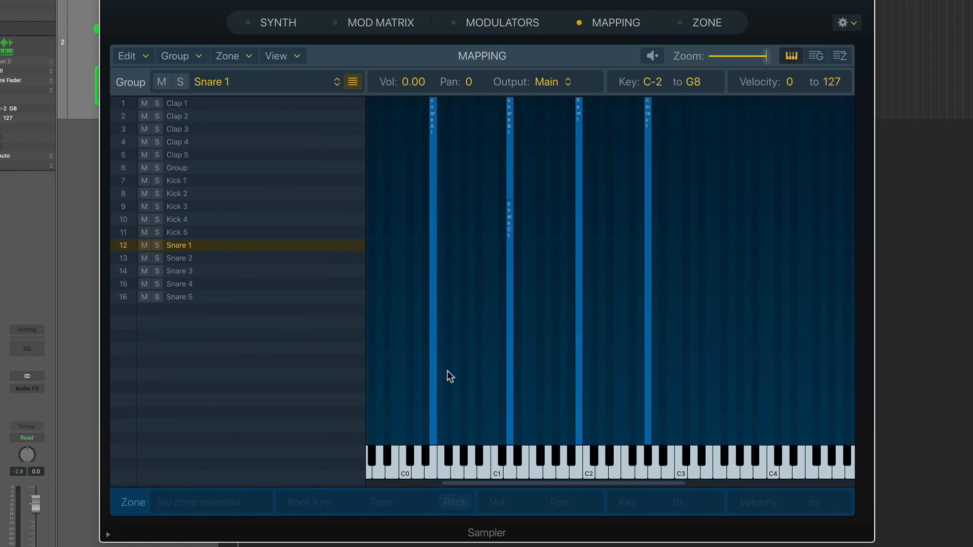
{"action": "left_click", "coordinate": [431, 240]}
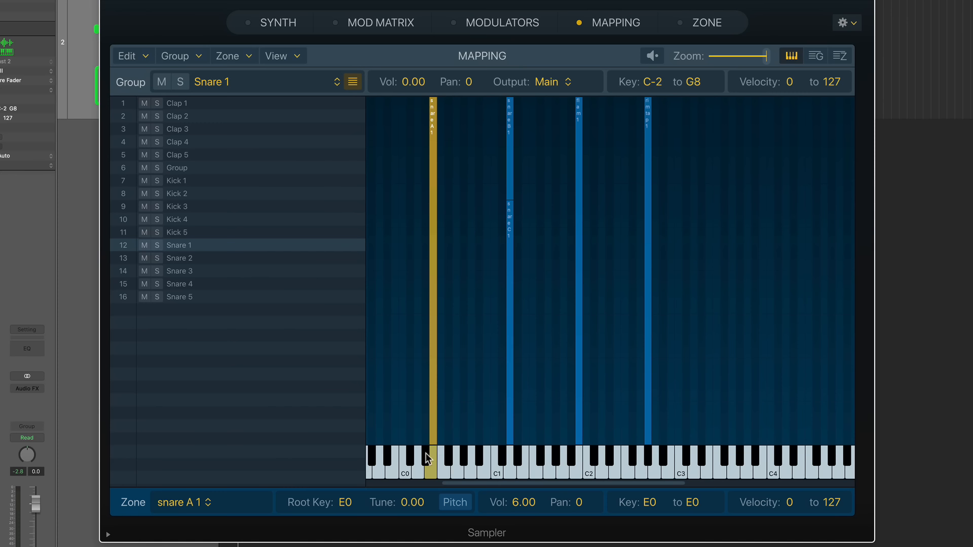
{"action": "left_click_drag", "start_coordinate": [427, 422], "coordinate": [525, 418]}
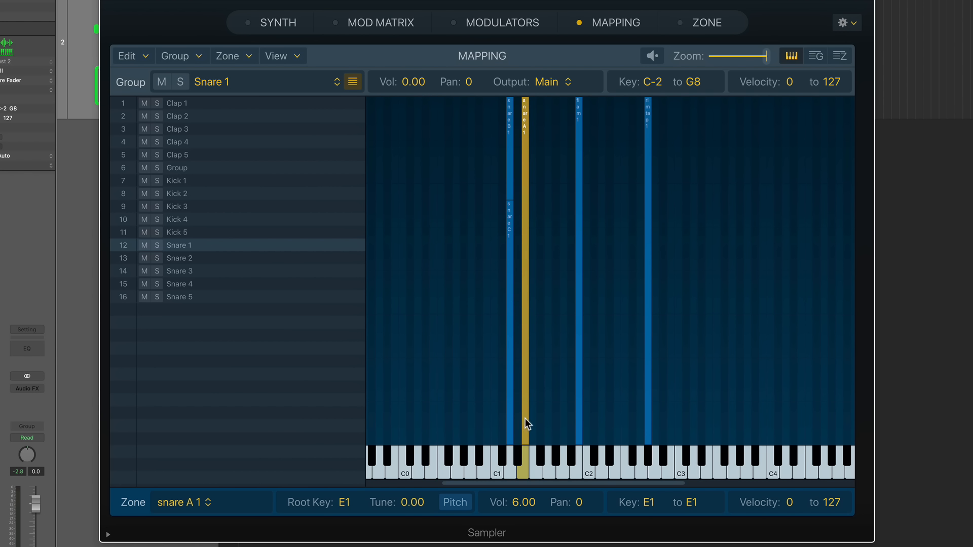
Move the flam 1 zone to D#1 and the rim tap 1 zone to C#1, beside the snare B and C zones
{"action": "left_click_drag", "start_coordinate": [474, 149], "coordinate": [510, 294]}
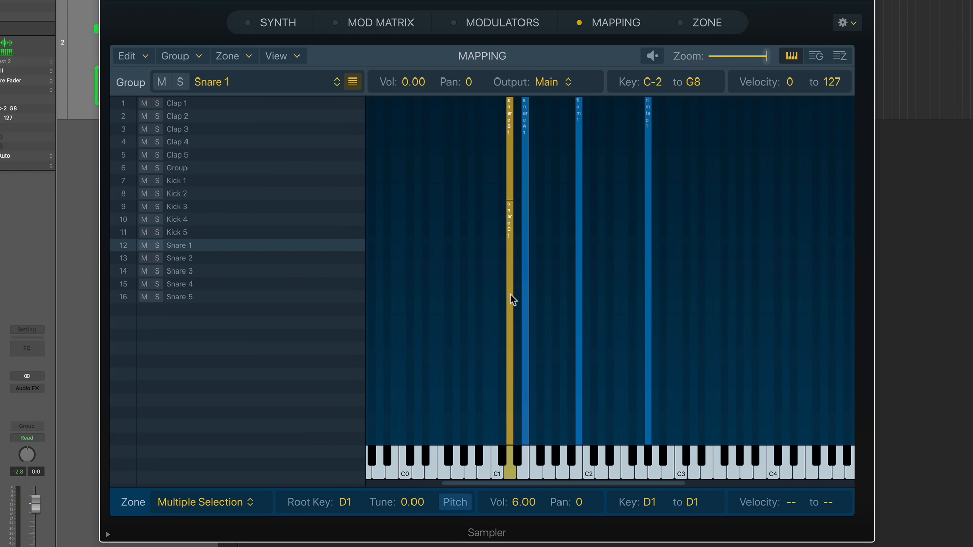
{"action": "left_click_drag", "start_coordinate": [577, 191], "coordinate": [514, 193]}
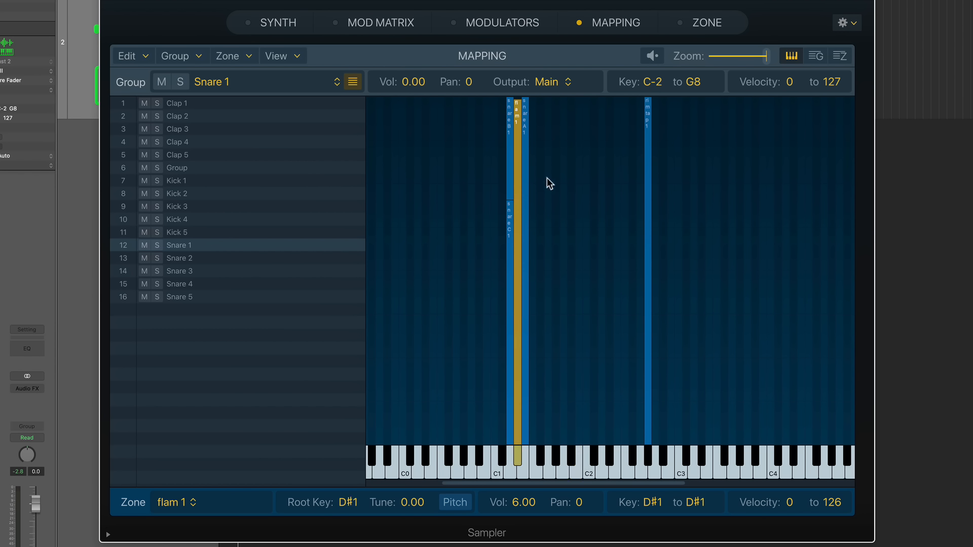
{"action": "left_click_drag", "start_coordinate": [648, 183], "coordinate": [496, 154]}
{"action": "left_click_drag", "start_coordinate": [585, 141], "coordinate": [467, 247]}
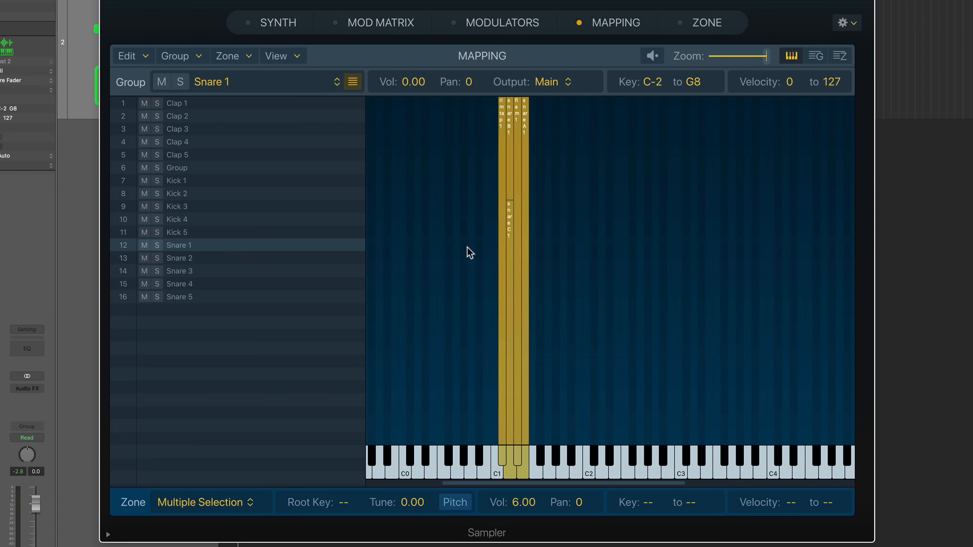
Check where the Snare 2 group's zones sit on the keyboard compared with those of Snare 1
{"action": "left_click", "coordinate": [324, 258]}
{"action": "left_click", "coordinate": [479, 235]}
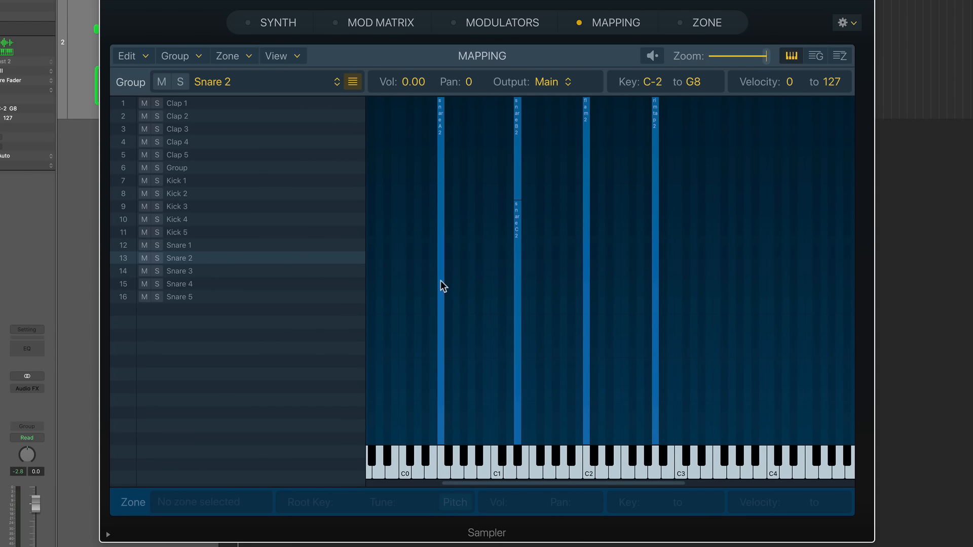
{"action": "left_click", "coordinate": [232, 245]}
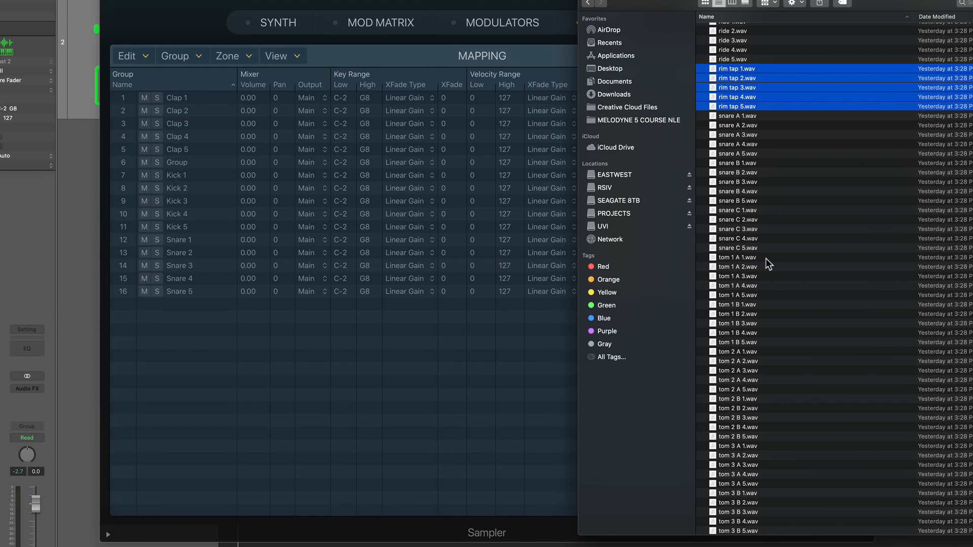
In Finder, select tom 1 A 1.wav through tom 1 B 5.wav and add them to Sampler's empty zone list as a new group
{"action": "left_click", "coordinate": [765, 257]}
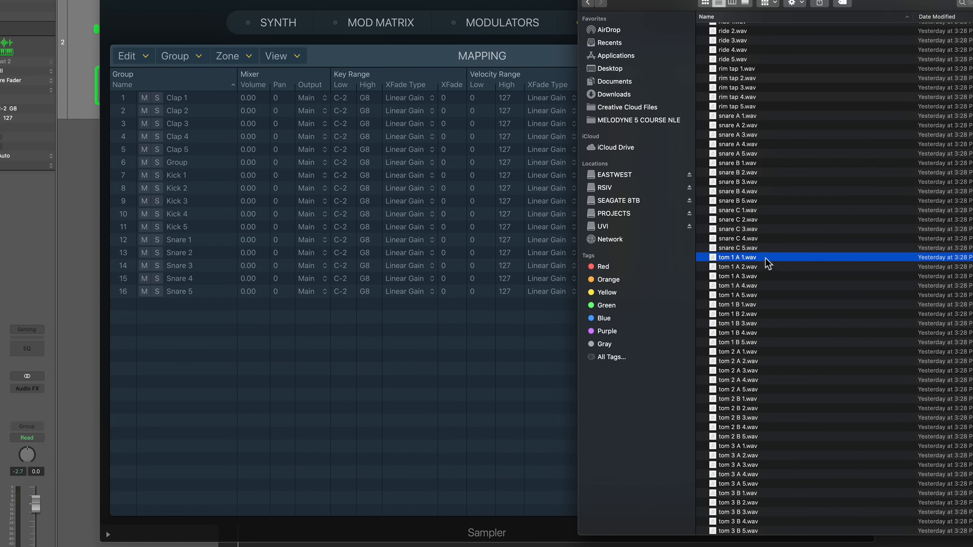
{"action": "left_click", "coordinate": [783, 531], "text": "shift"}
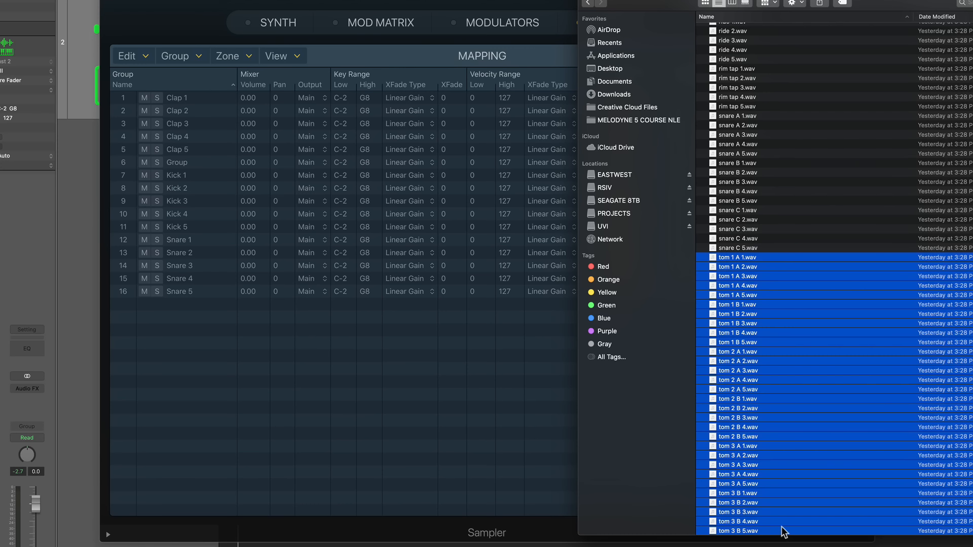
{"action": "left_click", "coordinate": [772, 255]}
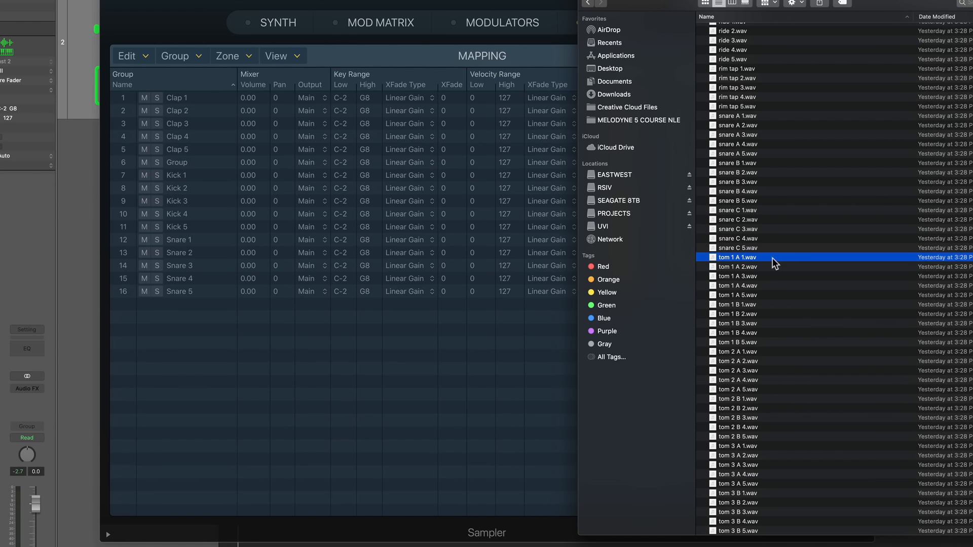
{"action": "left_click", "coordinate": [769, 339], "text": "shift"}
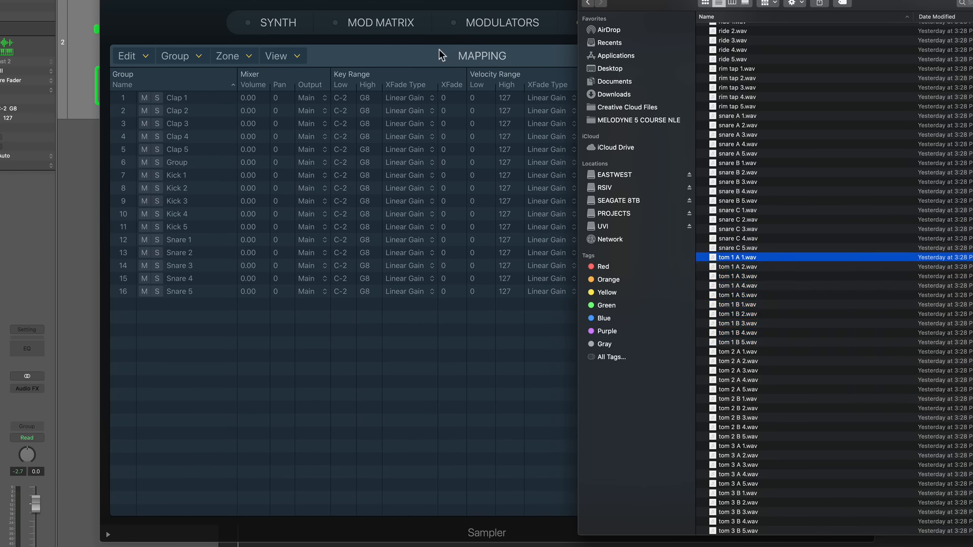
{"action": "left_click", "coordinate": [439, 49]}
{"action": "left_click", "coordinate": [839, 56]}
{"action": "left_click", "coordinate": [917, 3]}
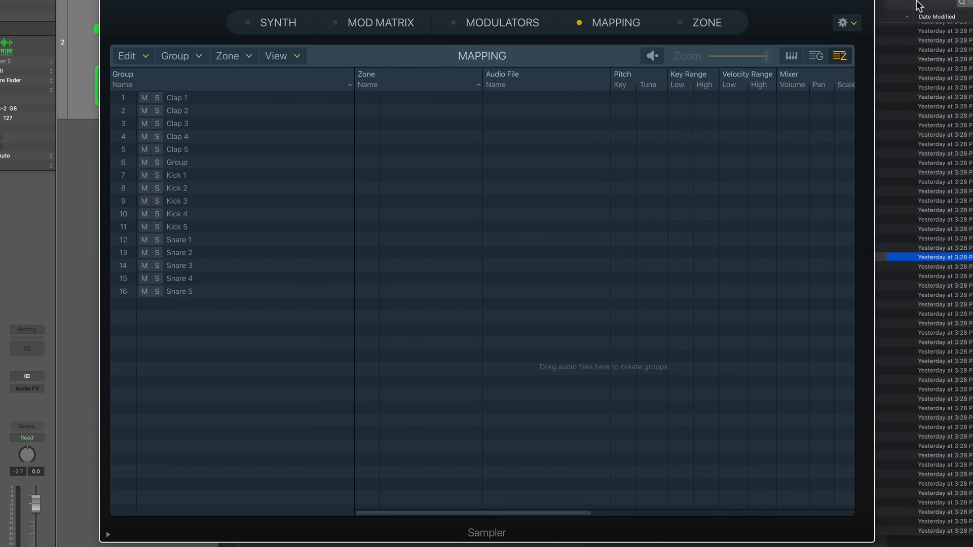
{"action": "left_click", "coordinate": [760, 343], "text": "shift"}
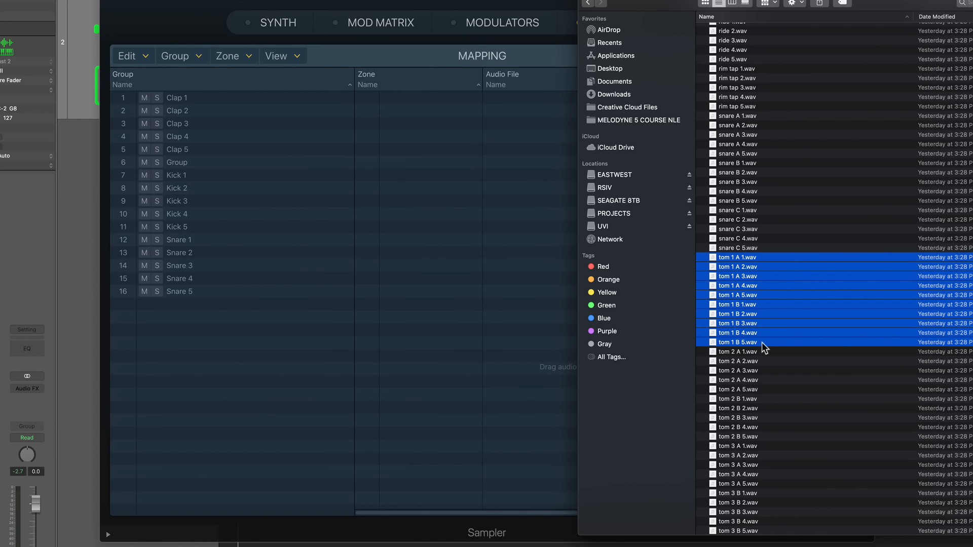
{"action": "left_click_drag", "start_coordinate": [728, 264], "coordinate": [489, 314]}
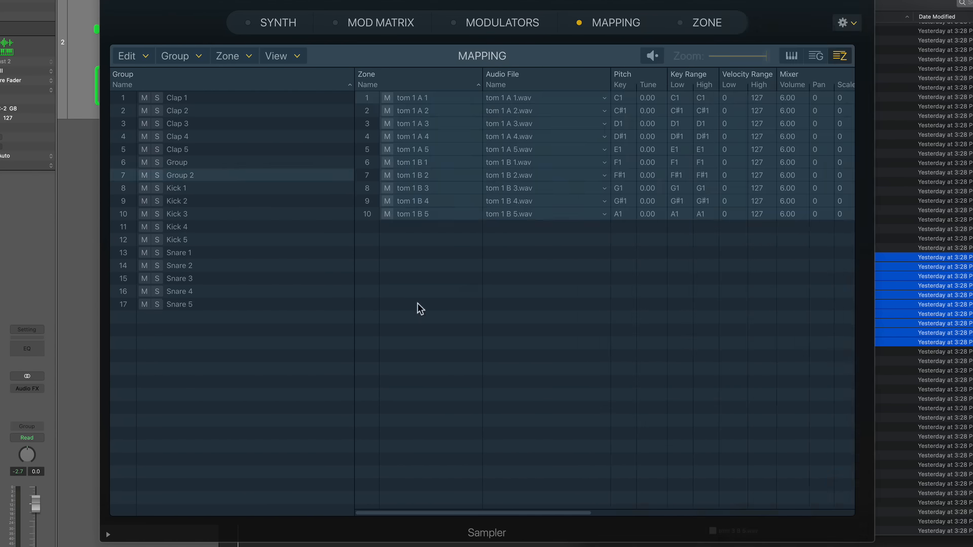
Turn on 1 Shot playback for all ten tom 1 zones in Group 2
{"action": "left_click", "coordinate": [200, 174]}
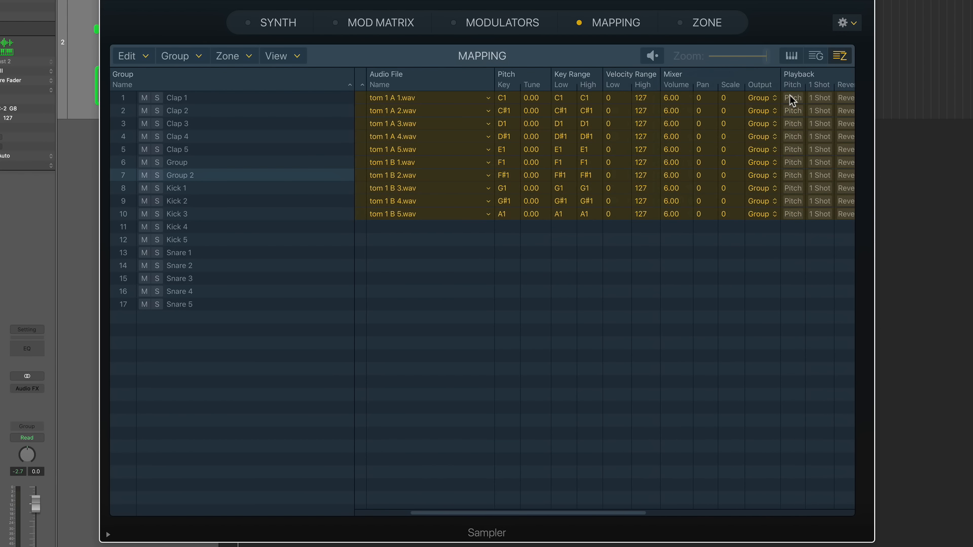
{"action": "left_click", "coordinate": [814, 96]}
{"action": "scroll", "coordinate": [459, 282], "scroll_direction": "left", "scroll_amount": 5}
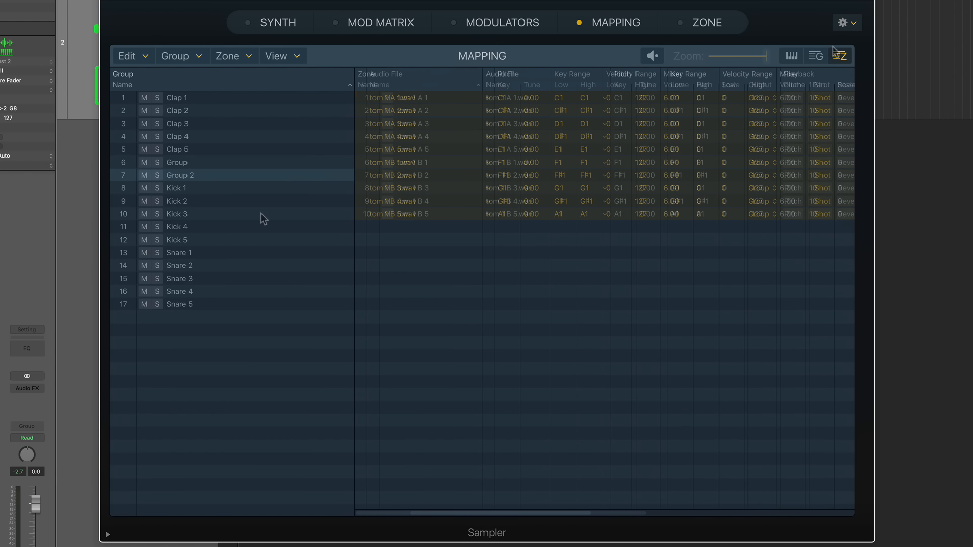
In the key mapping view, limit the five tom 1 B zones to a velocity range of 0 to 89
{"action": "left_click", "coordinate": [791, 55]}
{"action": "left_click_drag", "start_coordinate": [655, 236], "coordinate": [533, 167]}
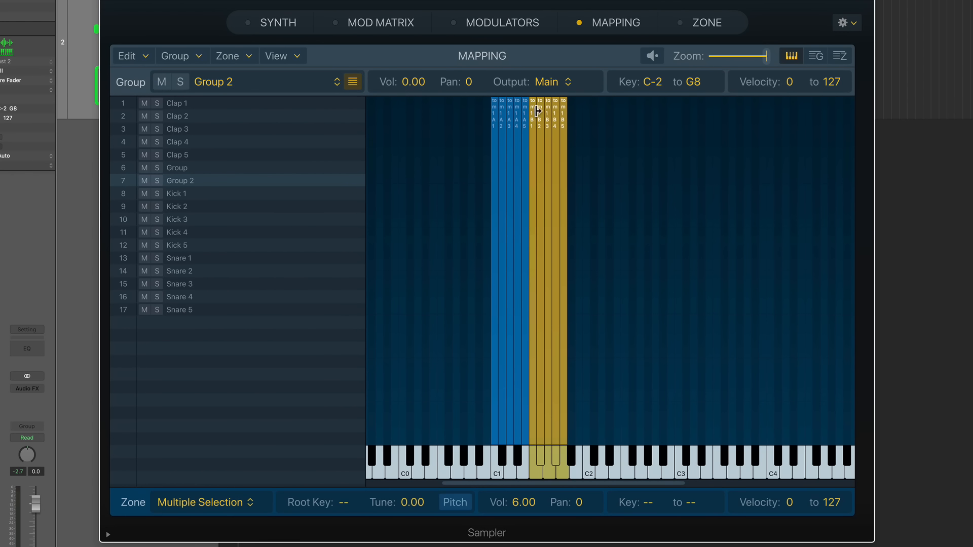
{"action": "left_click_drag", "start_coordinate": [534, 98], "coordinate": [530, 202]}
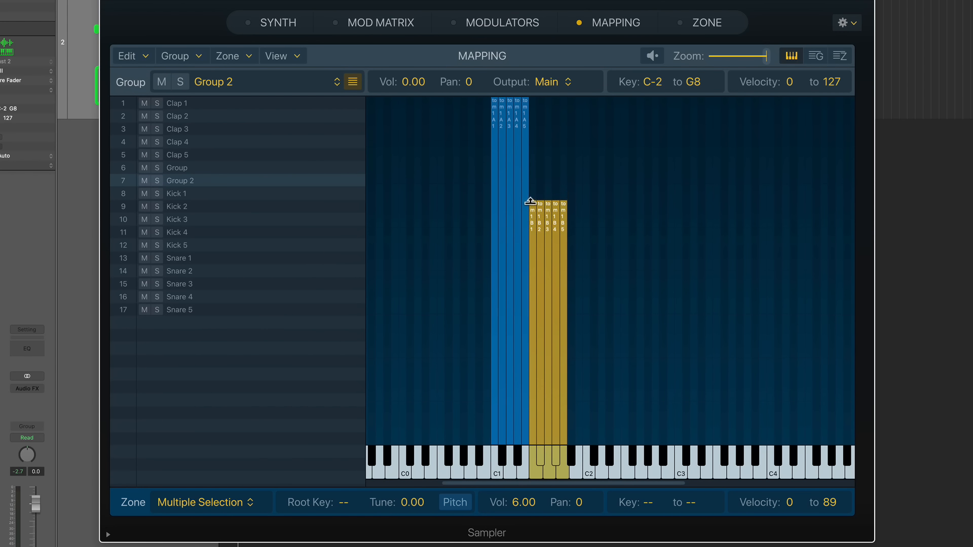
Stack the tom 1 B zones under the tom 1 A zones and shift all ten zones up to F#2 through A#2
{"action": "left_click_drag", "start_coordinate": [531, 244], "coordinate": [490, 246]}
{"action": "left_click_drag", "start_coordinate": [444, 143], "coordinate": [563, 227]}
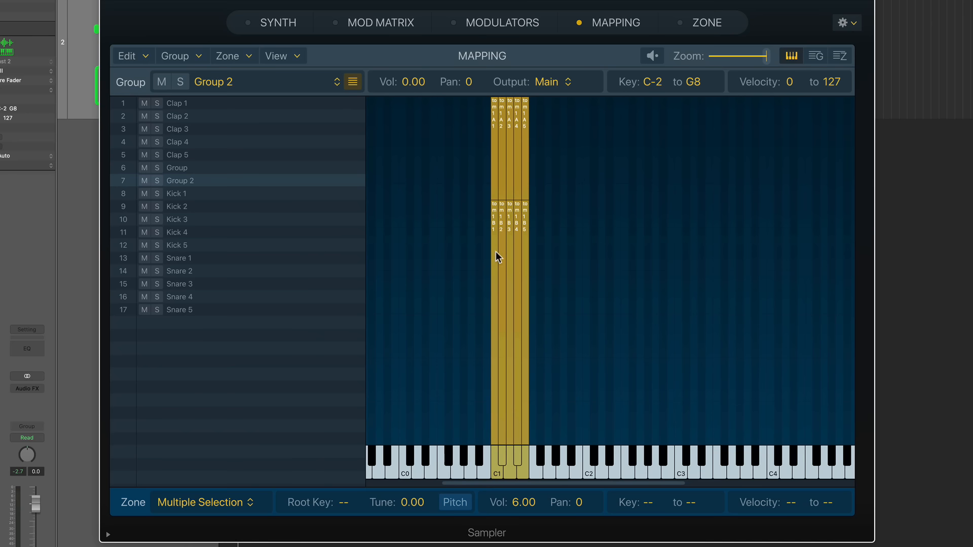
{"action": "left_click_drag", "start_coordinate": [494, 253], "coordinate": [632, 250]}
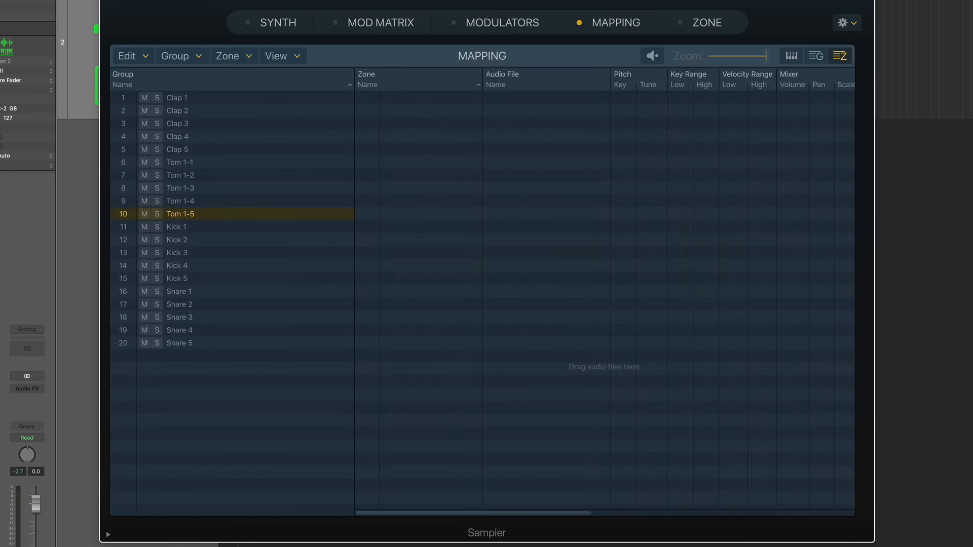
Show the zones of all five Tom 1 groups and assign tom 1 A 1 through tom 1 A 5 to groups Tom 1-1 through Tom 1-5
{"action": "left_click", "coordinate": [242, 162], "text": "shift"}
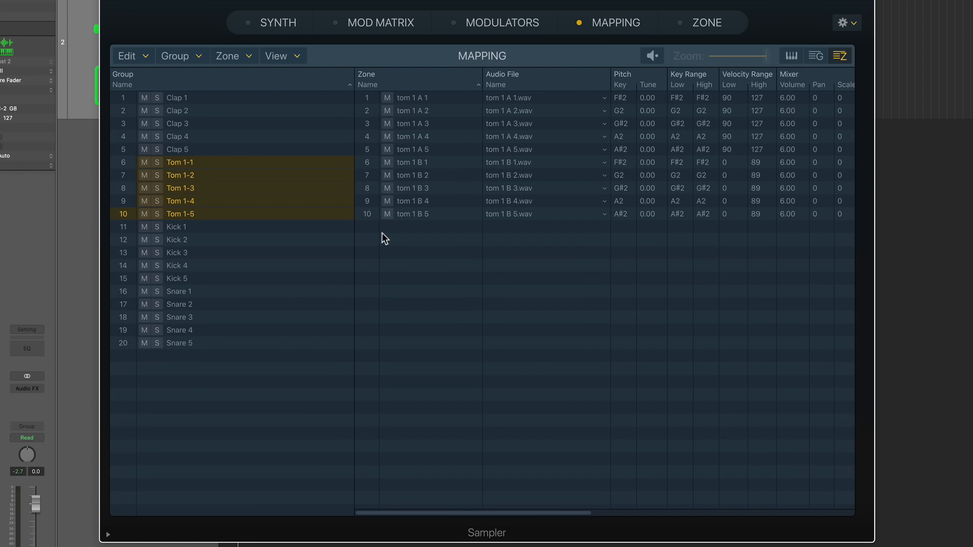
{"action": "scroll", "coordinate": [397, 233], "scroll_direction": "right", "scroll_amount": 10}
{"action": "left_click", "coordinate": [498, 309]}
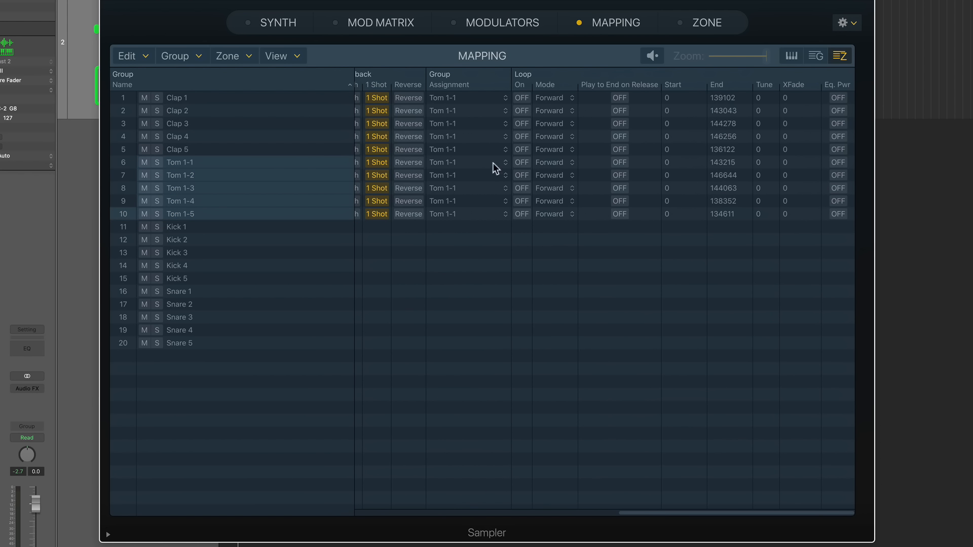
{"action": "left_click", "coordinate": [469, 99]}
{"action": "left_click", "coordinate": [486, 102]}
{"action": "left_click", "coordinate": [475, 111]}
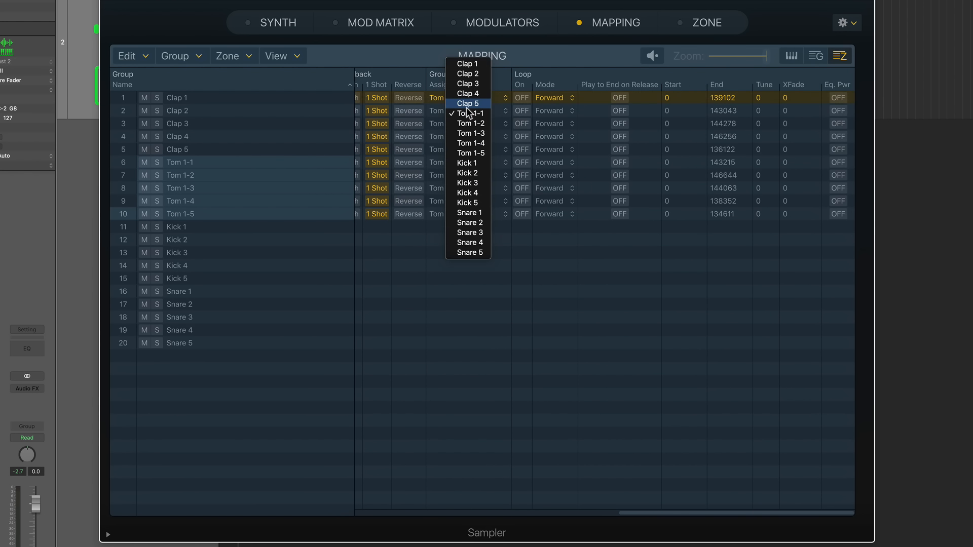
{"action": "left_click", "coordinate": [478, 121]}
{"action": "scroll", "coordinate": [470, 114], "scroll_direction": "left", "scroll_amount": 2}
{"action": "left_click", "coordinate": [472, 124]}
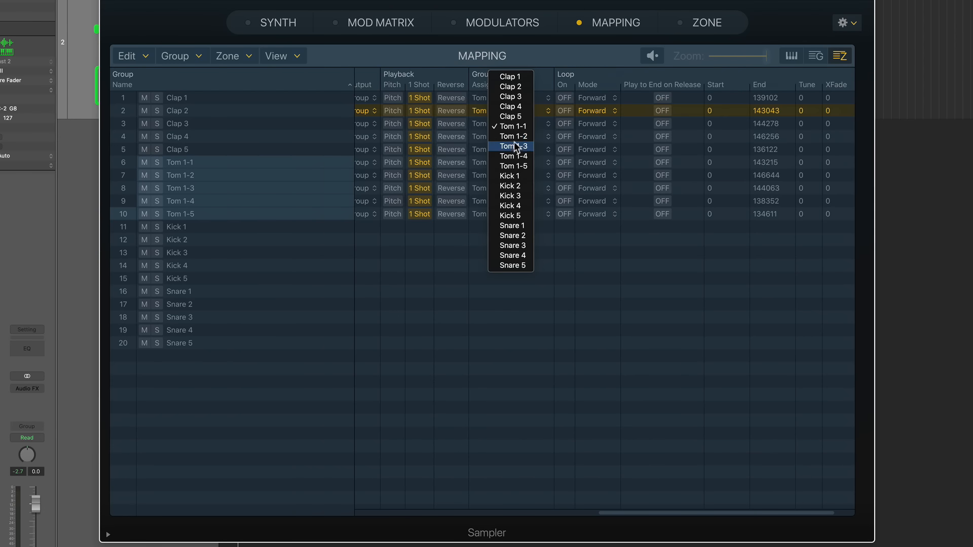
{"action": "left_click", "coordinate": [509, 144]}
{"action": "left_click", "coordinate": [504, 137]}
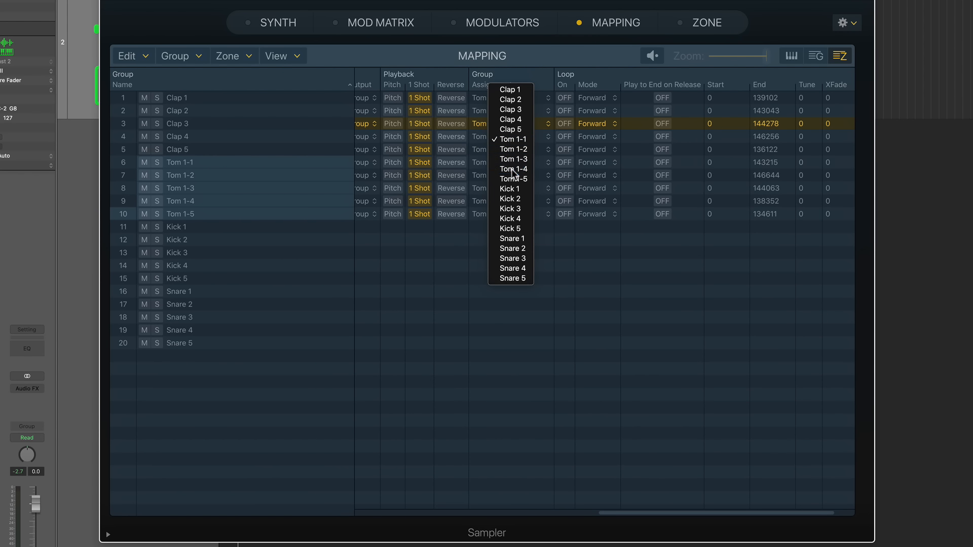
{"action": "left_click", "coordinate": [512, 169]}
{"action": "left_click", "coordinate": [504, 148]}
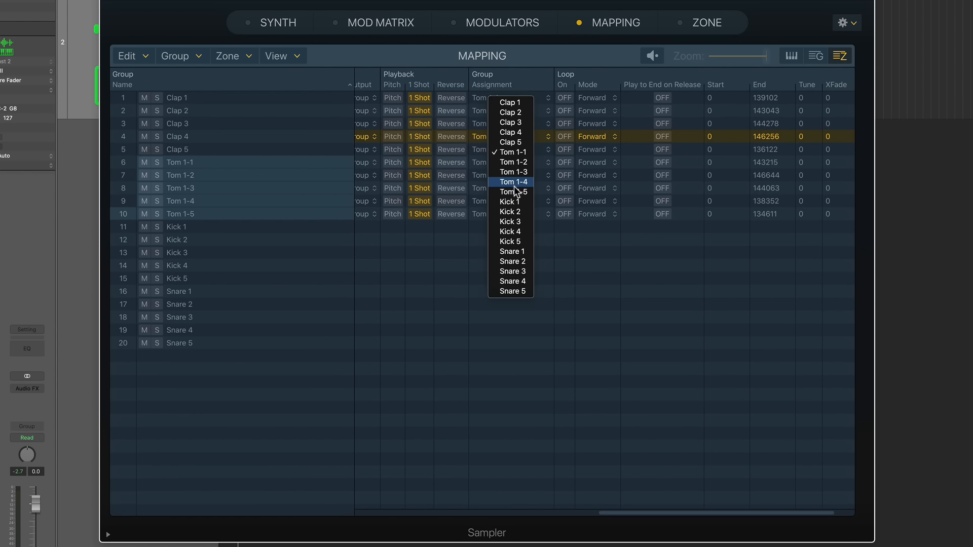
{"action": "left_click", "coordinate": [510, 191]}
Assign zones tom 1 B 1 through tom 1 B 5 to groups Tom 1-1 through Tom 1-5 respectively
{"action": "left_click", "coordinate": [512, 162]}
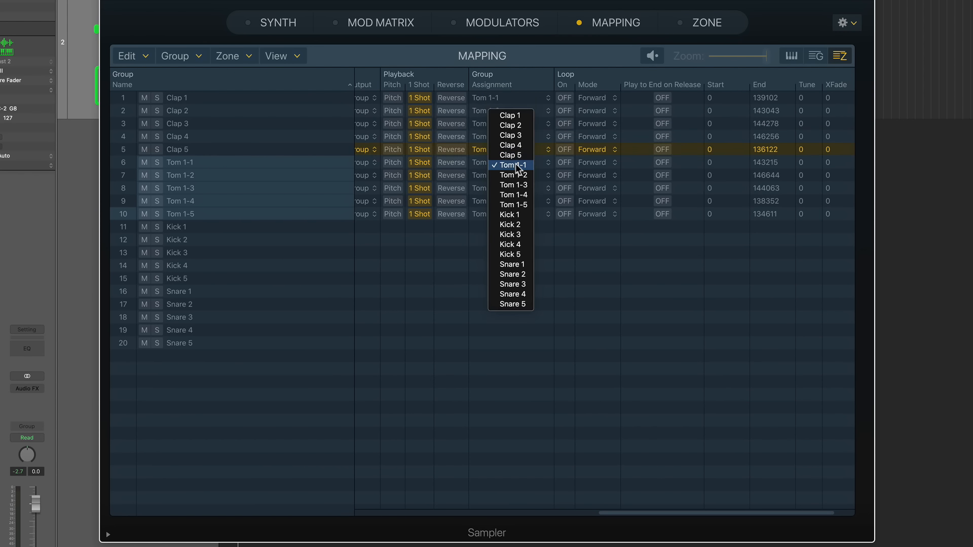
{"action": "left_click", "coordinate": [512, 166]}
{"action": "left_click", "coordinate": [510, 176]}
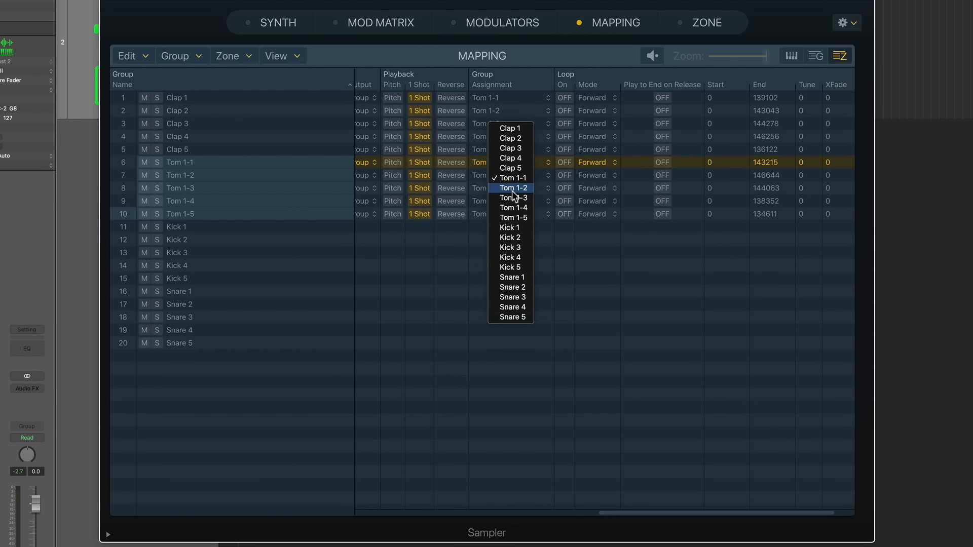
{"action": "left_click", "coordinate": [512, 186]}
{"action": "left_click", "coordinate": [509, 189]}
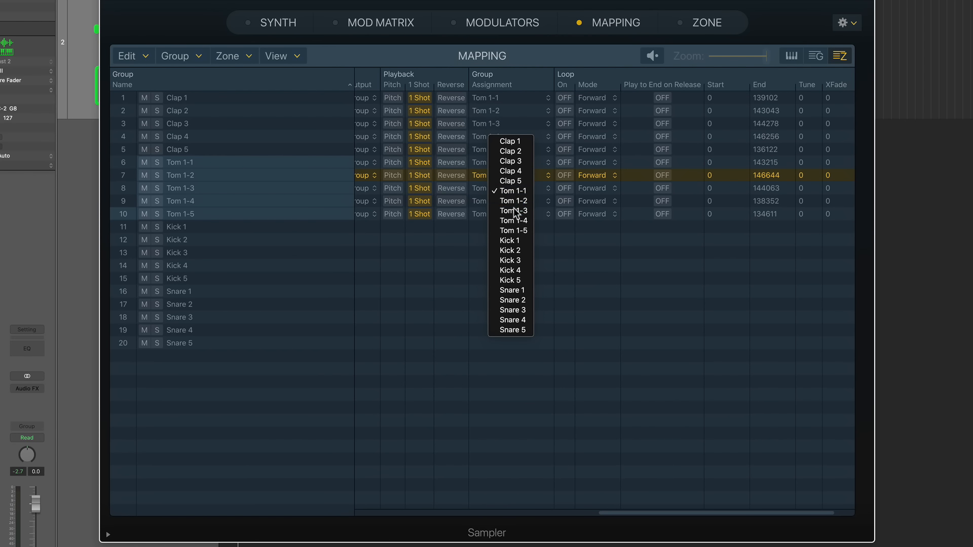
{"action": "left_click", "coordinate": [513, 210]}
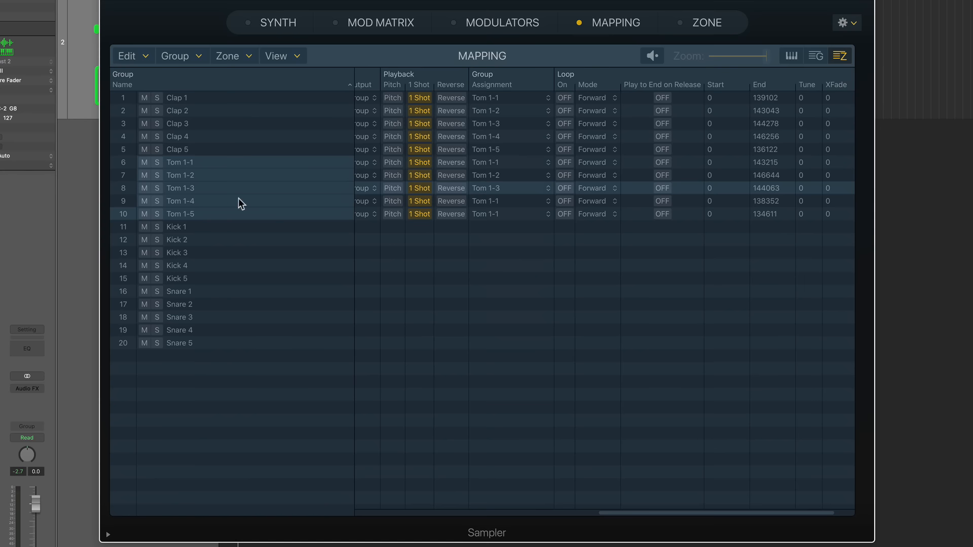
{"action": "left_click", "coordinate": [500, 201]}
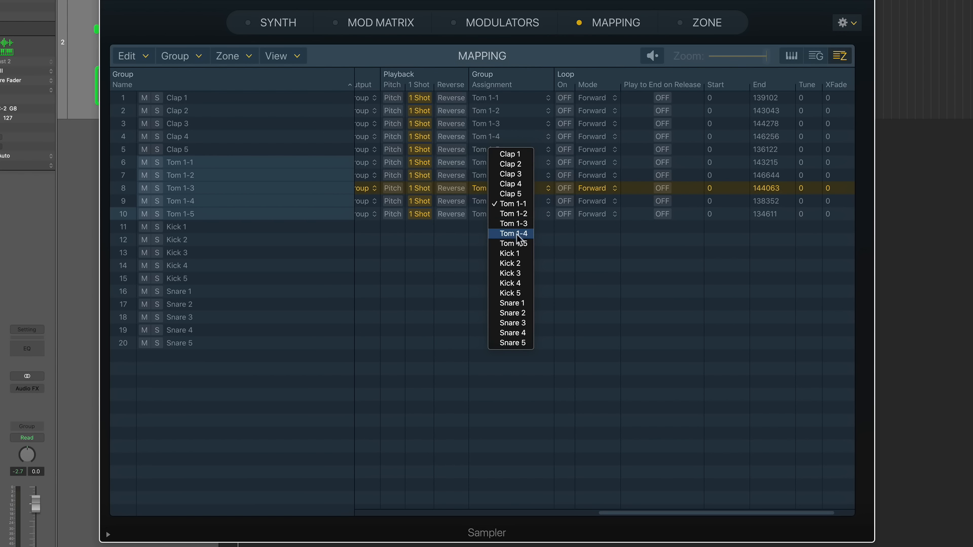
{"action": "left_click", "coordinate": [518, 233]}
{"action": "left_click", "coordinate": [516, 213]}
{"action": "left_click", "coordinate": [515, 254]}
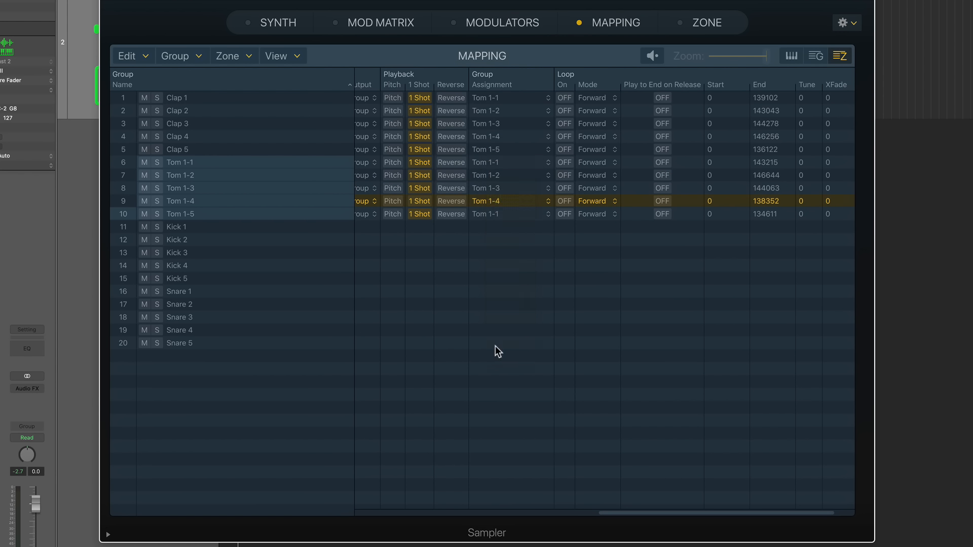
In the group view, turn on Round Robin for groups Tom 1-1 through Tom 1-5
{"action": "left_click", "coordinate": [816, 57]}
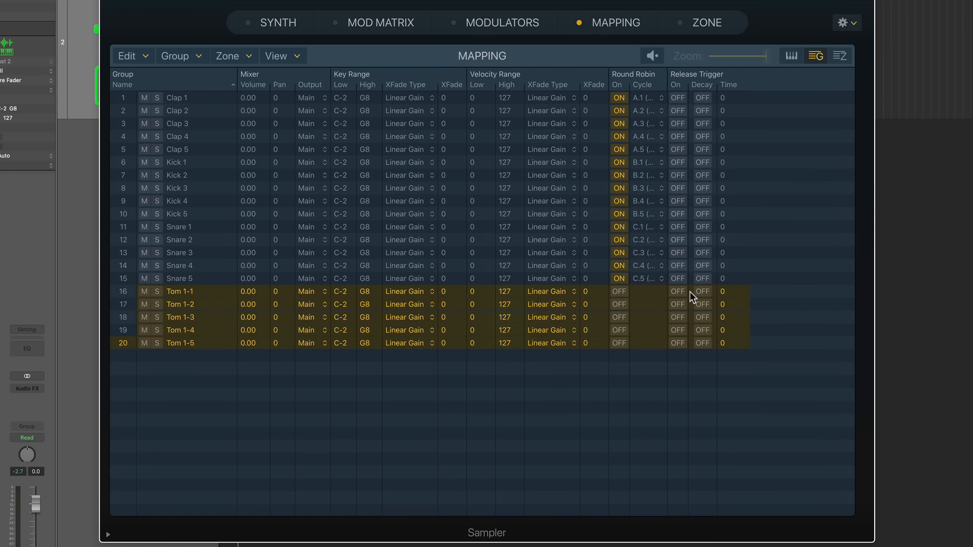
{"action": "left_click", "coordinate": [621, 293]}
{"action": "left_click", "coordinate": [574, 386]}
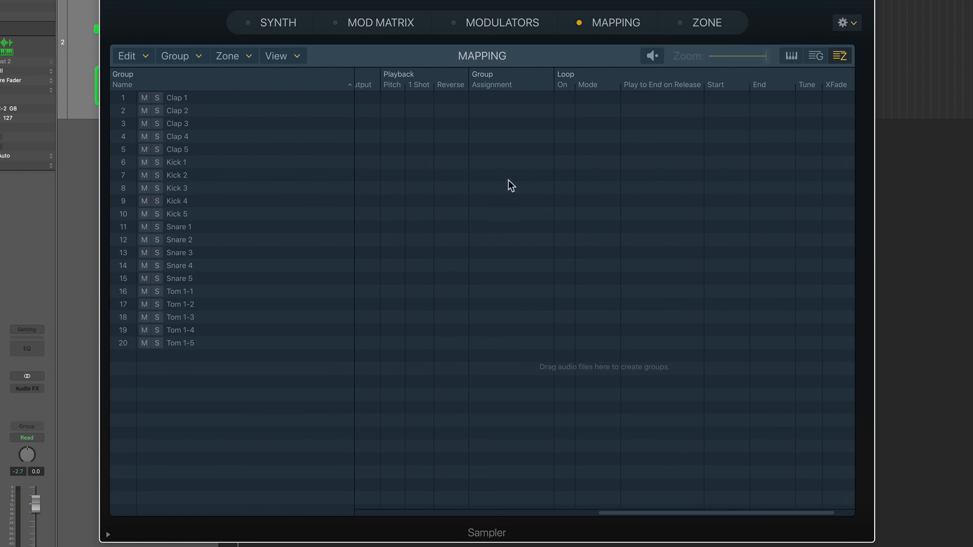
In the key mapping view, set the key range of both Tom 1-1 zones to B1 only
{"action": "scroll", "coordinate": [494, 200], "scroll_direction": "left", "scroll_amount": 10}
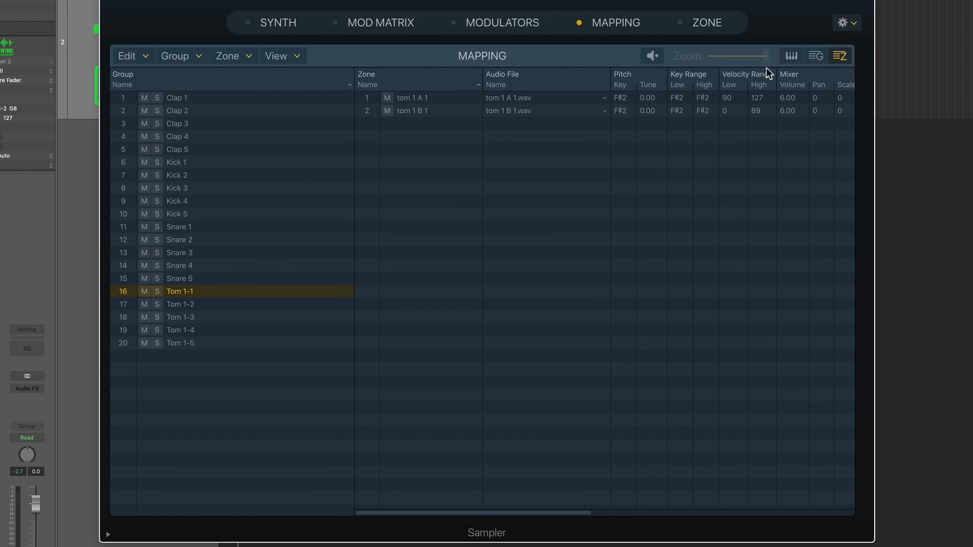
{"action": "left_click", "coordinate": [793, 53]}
{"action": "left_click", "coordinate": [633, 217]}
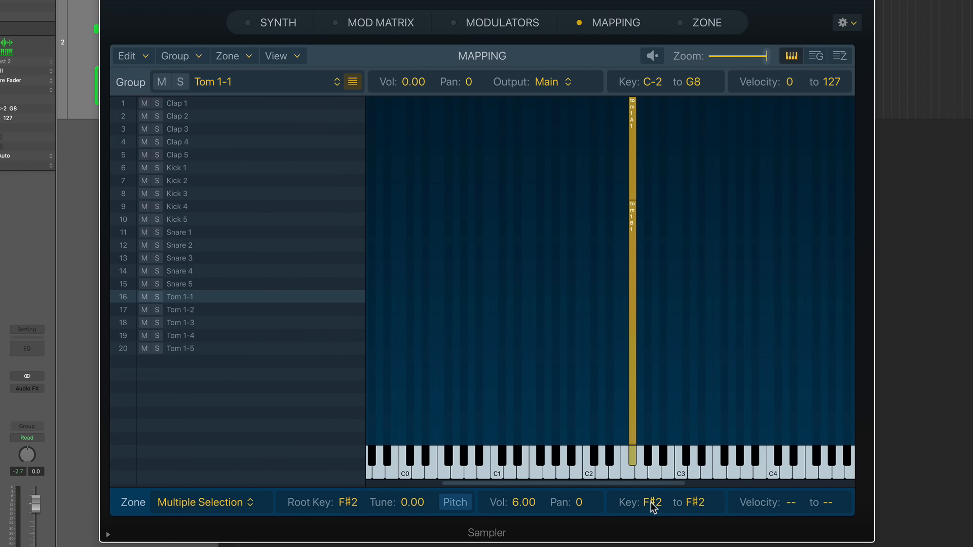
{"action": "mouse_move", "coordinate": [649, 504]}
{"action": "left_mouse_down"}
{"action": "mouse_move", "coordinate": [648, 524]}
{"action": "mouse_move", "coordinate": [648, 503]}
{"action": "mouse_move", "coordinate": [636, 516]}
{"action": "left_mouse_up"}
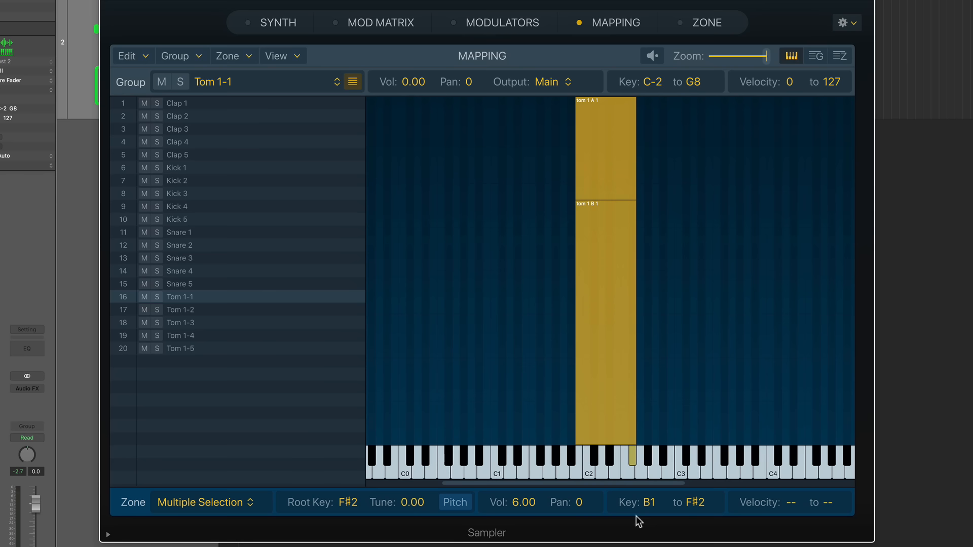
{"action": "left_click_drag", "start_coordinate": [695, 505], "coordinate": [685, 520]}
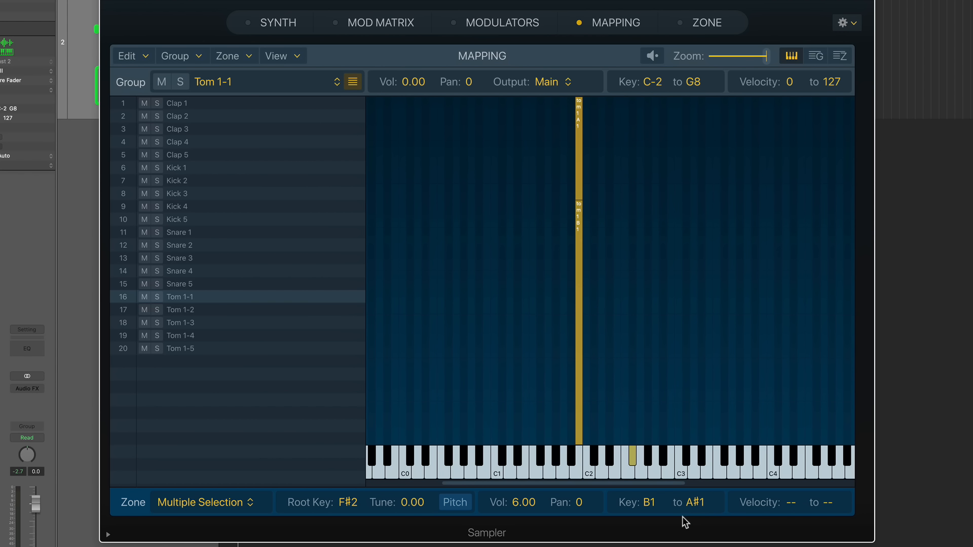
Set the key range of both zones in groups Tom 1-2 and Tom 1-3 to B1 only
{"action": "left_click", "coordinate": [339, 310]}
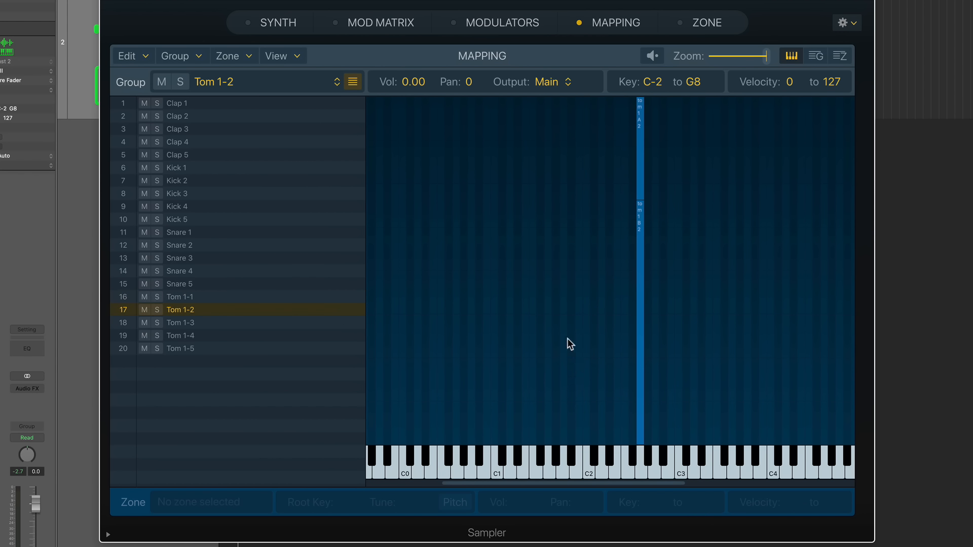
{"action": "left_click_drag", "start_coordinate": [560, 207], "coordinate": [688, 196]}
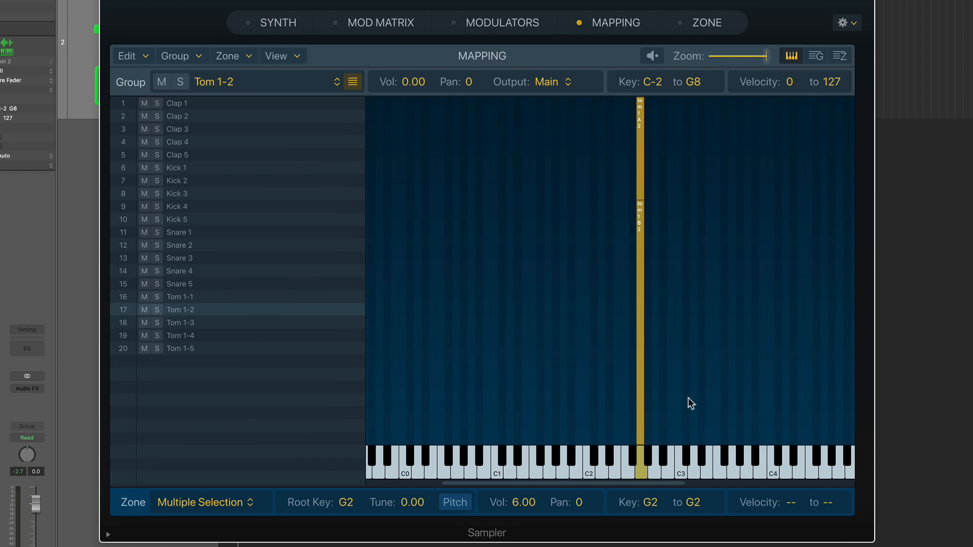
{"action": "left_click_drag", "start_coordinate": [651, 504], "coordinate": [694, 522]}
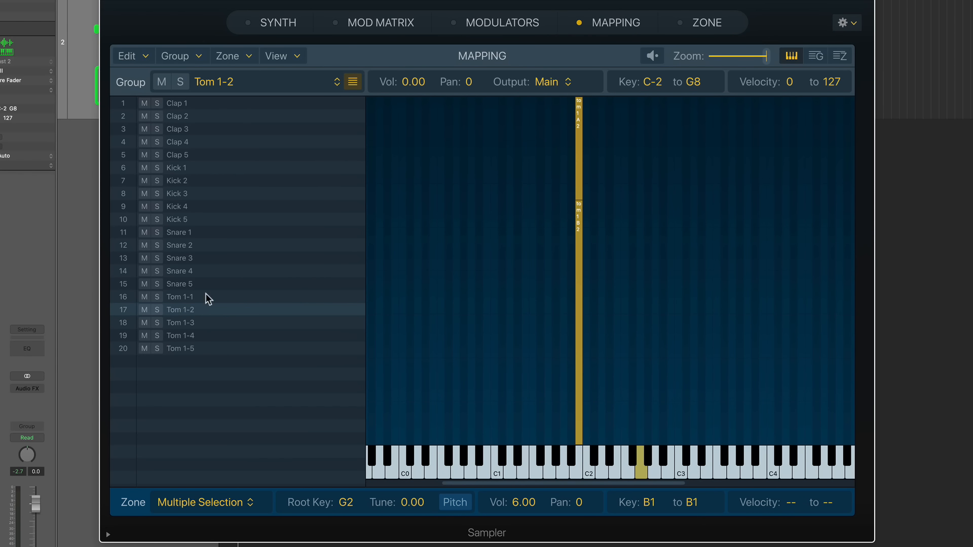
{"action": "left_click", "coordinate": [246, 320]}
{"action": "left_click_drag", "start_coordinate": [598, 167], "coordinate": [683, 229]}
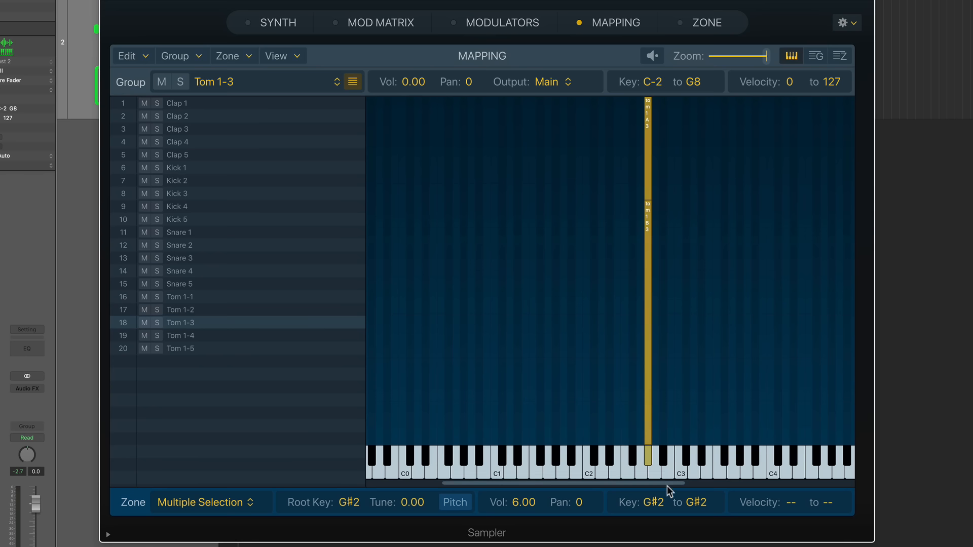
{"action": "left_click_drag", "start_coordinate": [652, 503], "coordinate": [687, 540]}
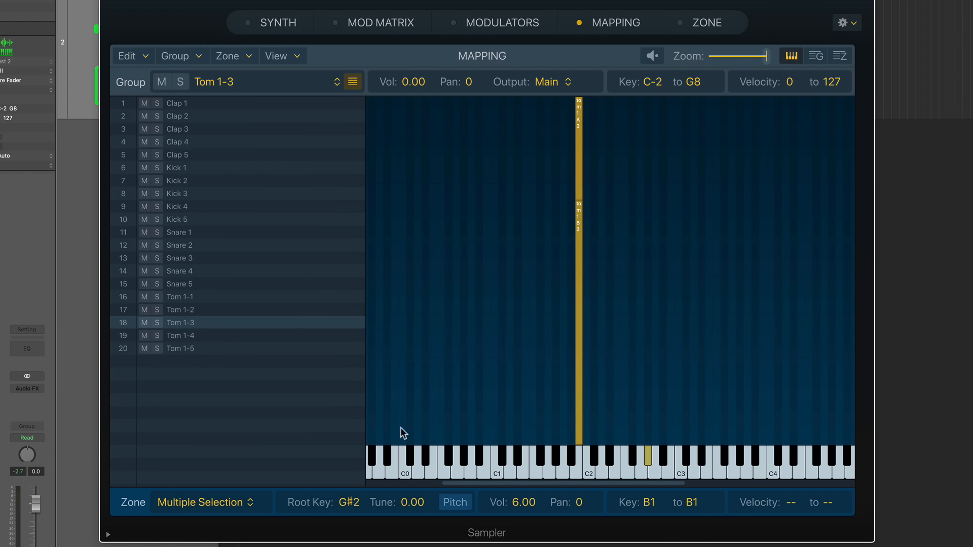
Set the key range of both zones in groups Tom 1-4 and Tom 1-5 to B1 only
{"action": "left_click", "coordinate": [314, 343]}
{"action": "left_click_drag", "start_coordinate": [595, 174], "coordinate": [701, 248]}
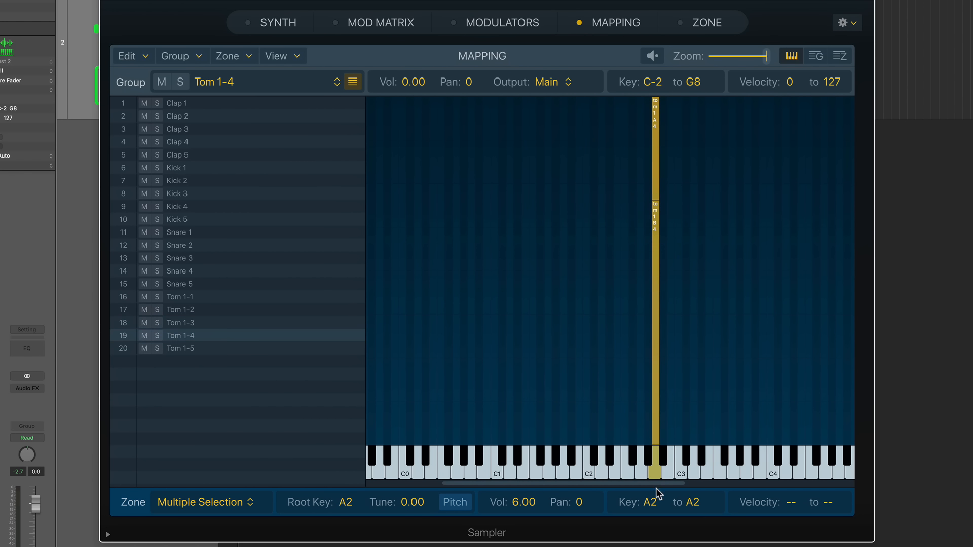
{"action": "mouse_move", "coordinate": [652, 503]}
{"action": "left_mouse_down"}
{"action": "mouse_move", "coordinate": [649, 522]}
{"action": "mouse_move", "coordinate": [645, 514]}
{"action": "left_mouse_up"}
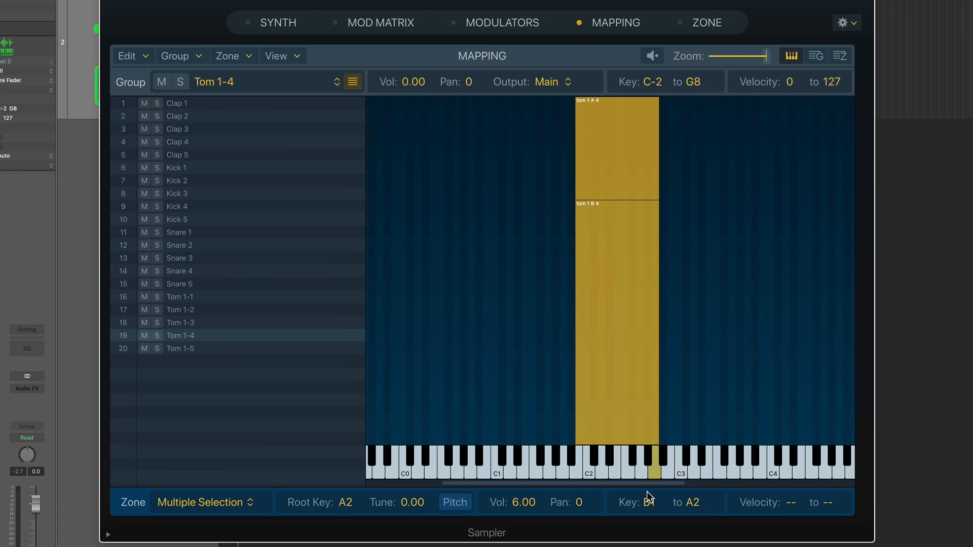
{"action": "left_click_drag", "start_coordinate": [685, 503], "coordinate": [681, 536]}
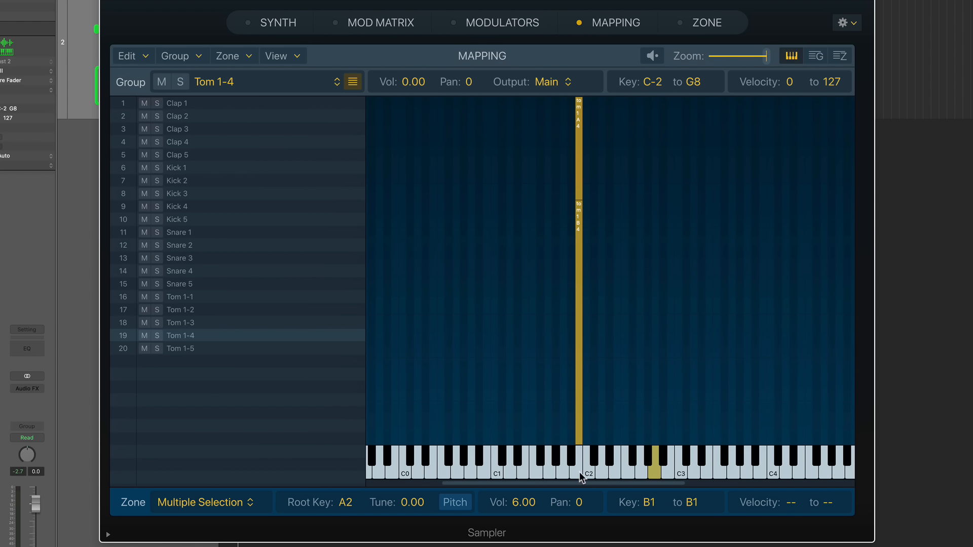
{"action": "left_click", "coordinate": [351, 350]}
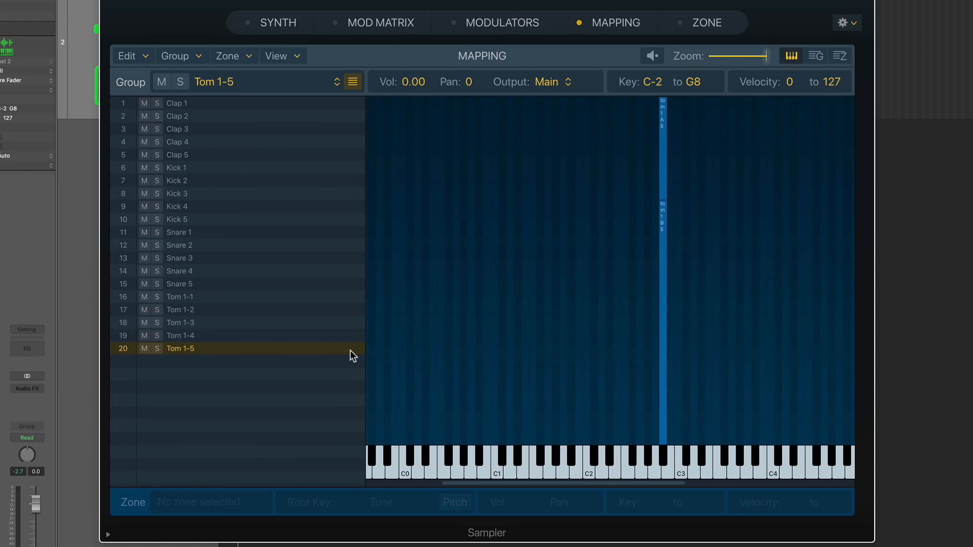
{"action": "left_click_drag", "start_coordinate": [560, 159], "coordinate": [689, 240]}
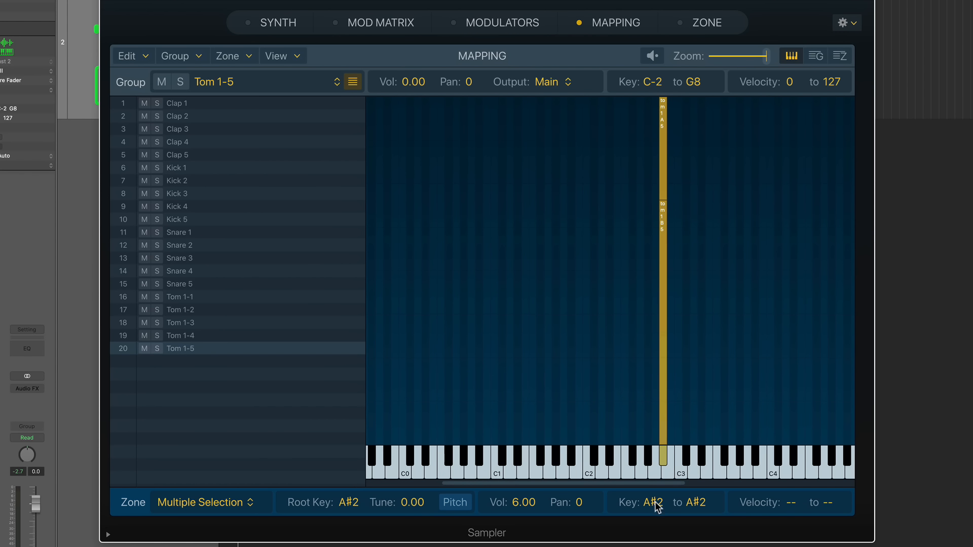
{"action": "left_click_drag", "start_coordinate": [651, 503], "coordinate": [681, 538]}
{"action": "left_click", "coordinate": [398, 323]}
Step through groups Tom 1-1 to Tom 1-5 to check their zone mapping on B1, and review their round robin cycles in the group view
{"action": "left_click", "coordinate": [285, 299]}
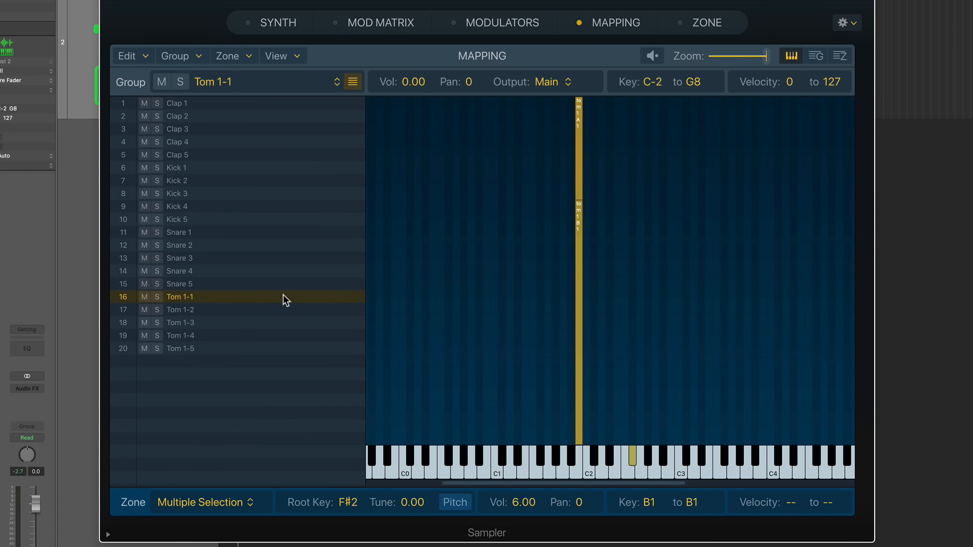
{"action": "key", "text": "Down"}
{"action": "key", "text": "Down"}
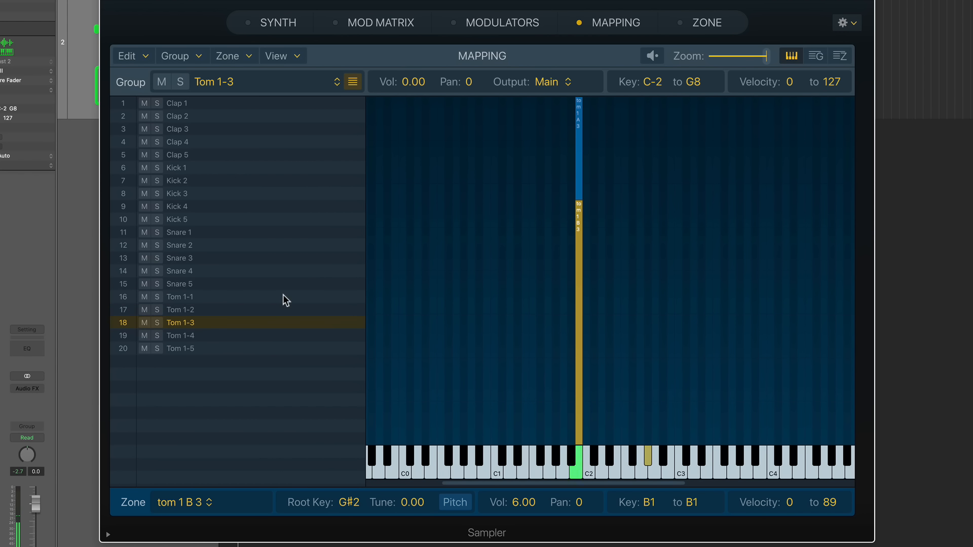
{"action": "key", "text": "Down"}
{"action": "key", "text": "Down"}
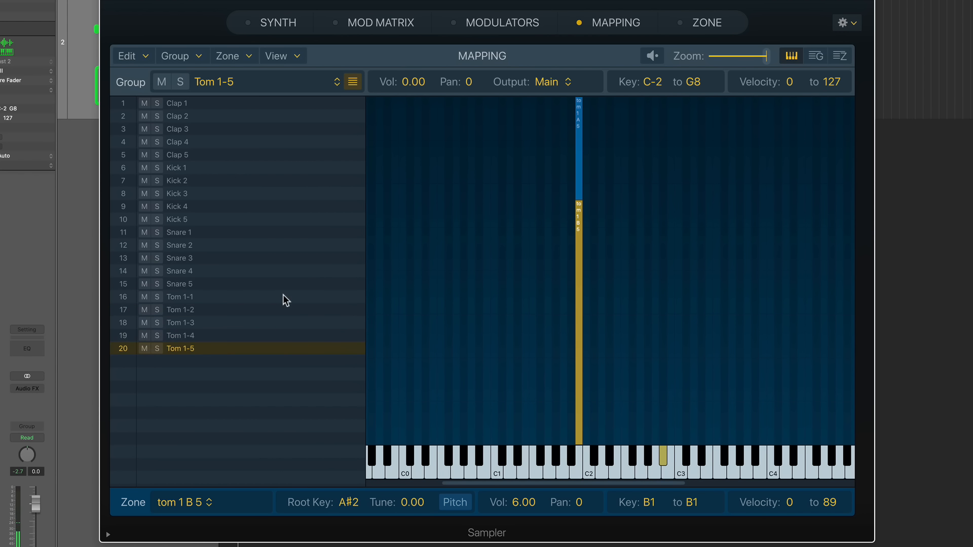
{"action": "left_click", "coordinate": [282, 293]}
{"action": "key", "text": "Down"}
{"action": "key", "text": "Down"}
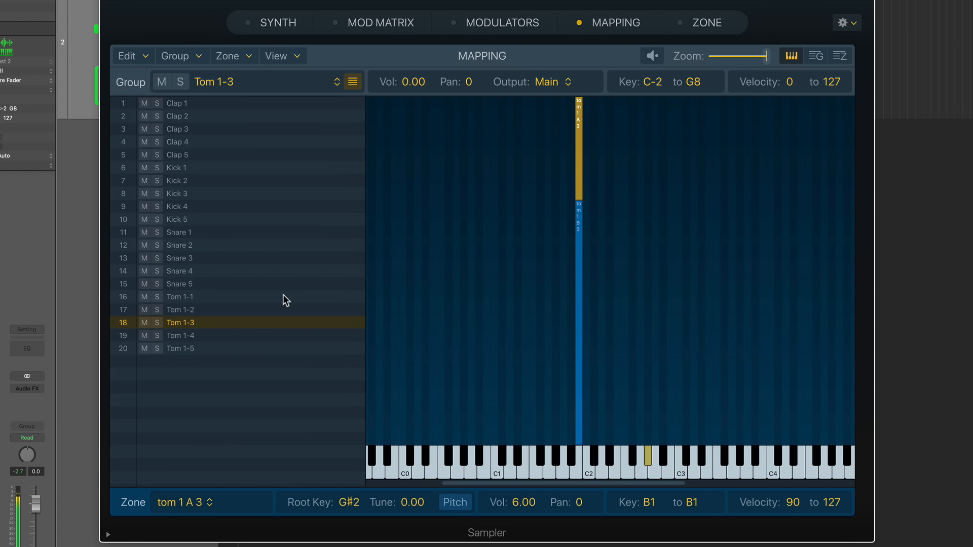
{"action": "key", "text": "Down"}
{"action": "key", "text": "Up"}
{"action": "key", "text": "Up"}
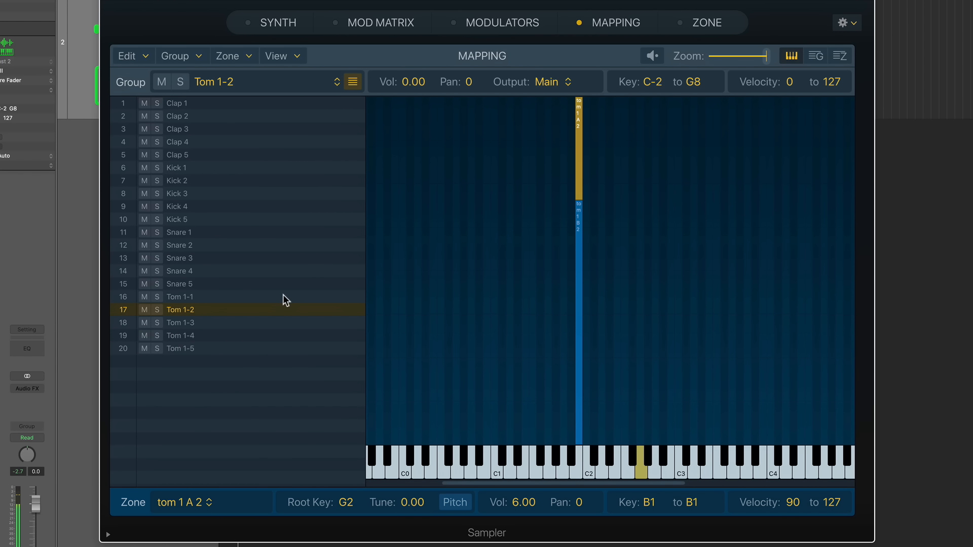
{"action": "left_click", "coordinate": [650, 243]}
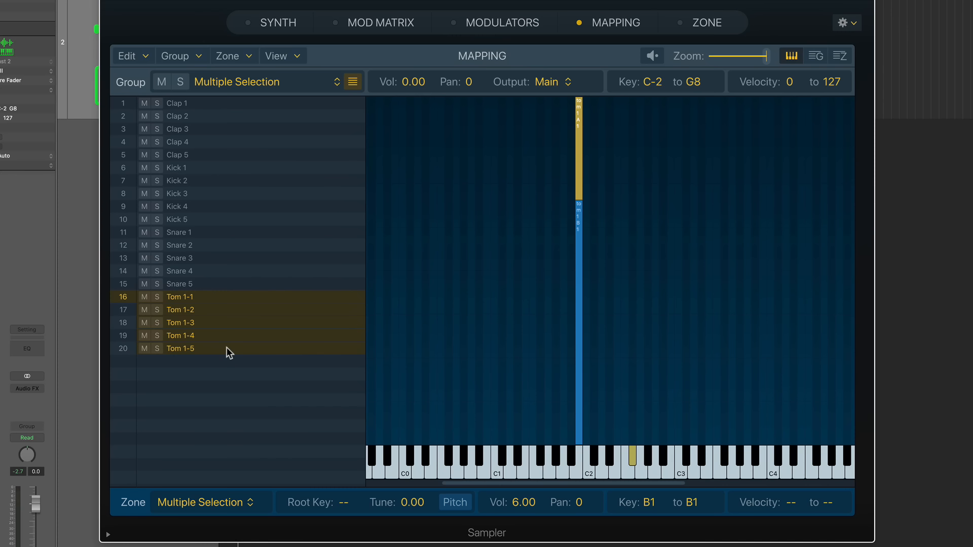
{"action": "left_click", "coordinate": [816, 55]}
{"action": "left_click", "coordinate": [255, 351]}
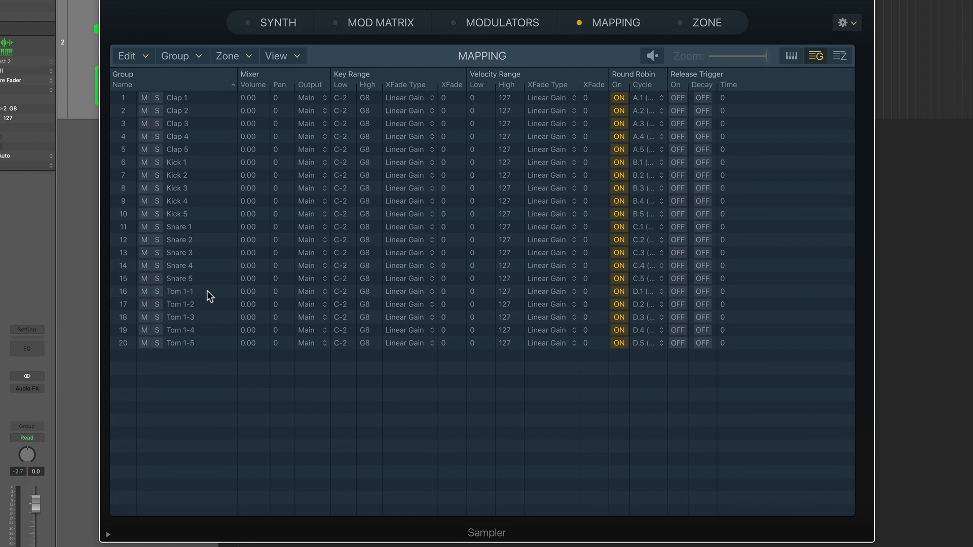
Duplicate the groups Tom 1-1 to Tom 1-5 and rename all five copies Tom 2-1
{"action": "left_click_drag", "start_coordinate": [207, 291], "coordinate": [204, 342]}
{"action": "key", "text": "super+c"}
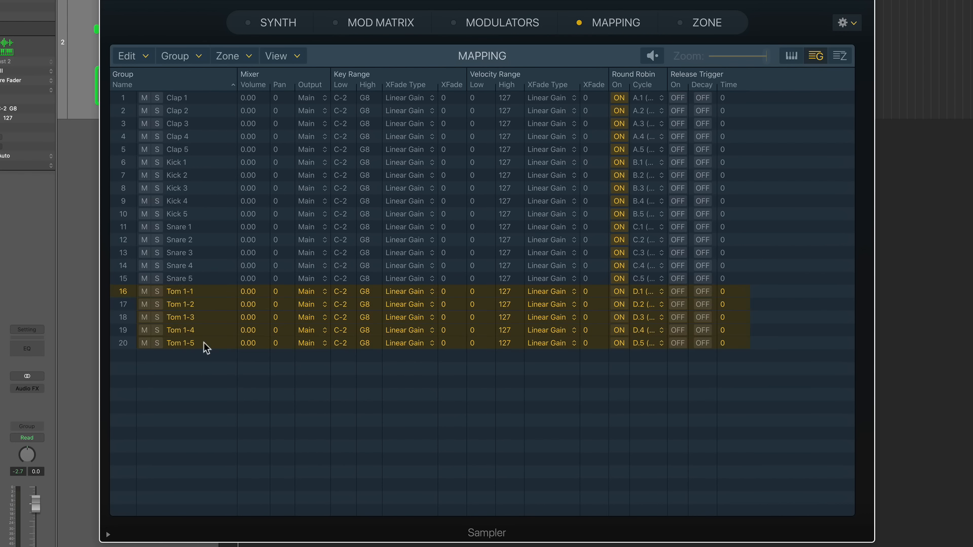
{"action": "left_click", "coordinate": [206, 437]}
{"action": "key", "text": "super+v"}
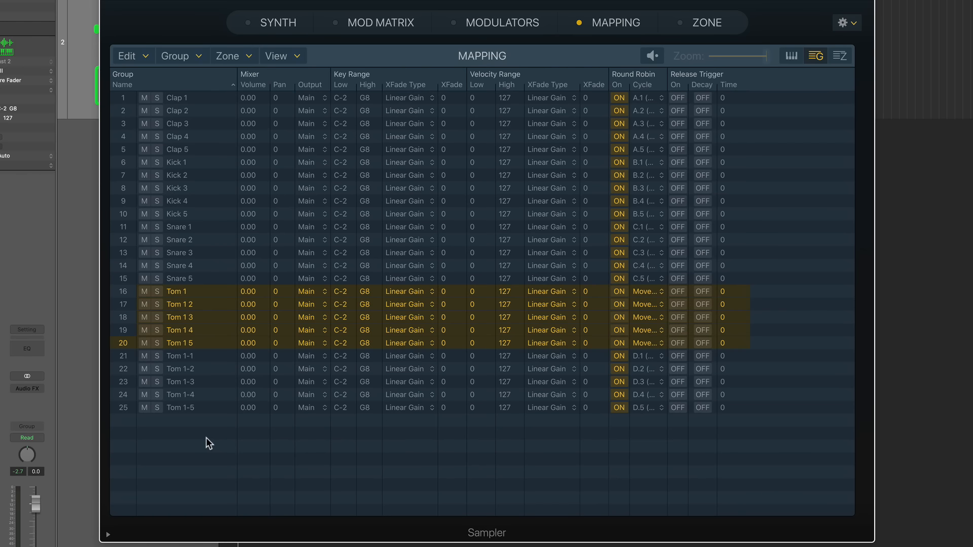
{"action": "double_click", "coordinate": [180, 291]}
{"action": "type", "text": "Tom 2-1"}
{"action": "key", "text": "Return"}
{"action": "left_click", "coordinate": [205, 451]}
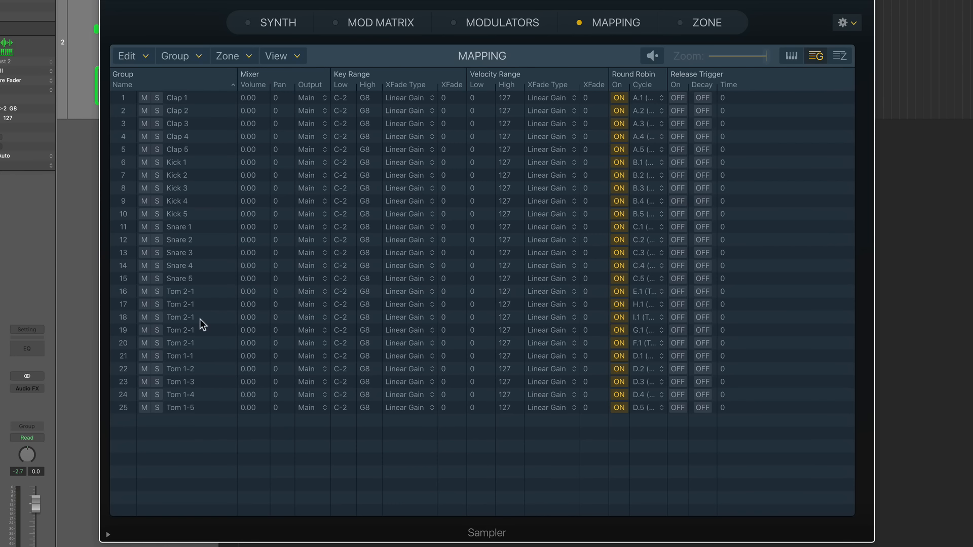
Rename the second and third copied tom groups Tom 2-2 and Tom 2-3
{"action": "double_click", "coordinate": [202, 303]}
{"action": "key", "text": "BackSpace"}
{"action": "type", "text": "2"}
{"action": "key", "text": "Return"}
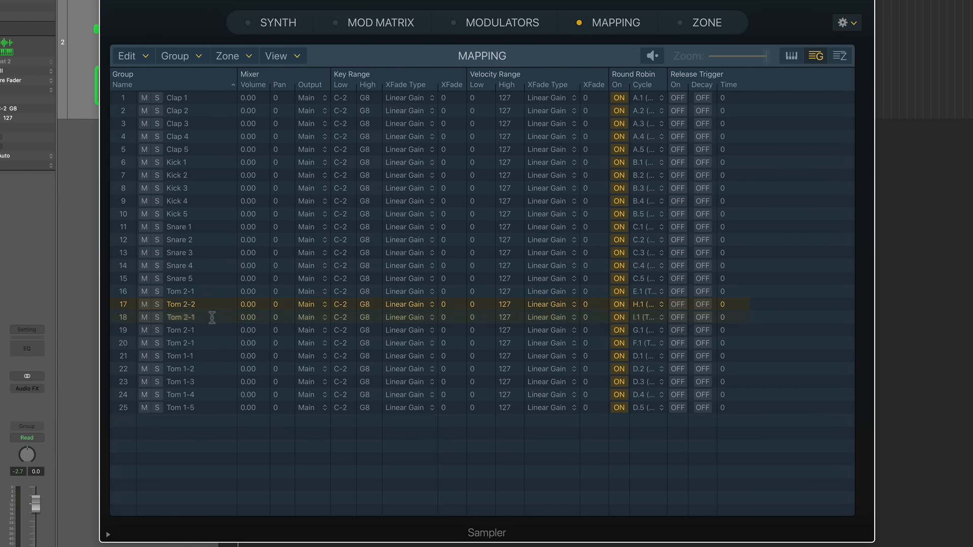
{"action": "double_click", "coordinate": [212, 317]}
{"action": "key", "text": "BackSpace"}
{"action": "type", "text": "3"}
{"action": "key", "text": "Return"}
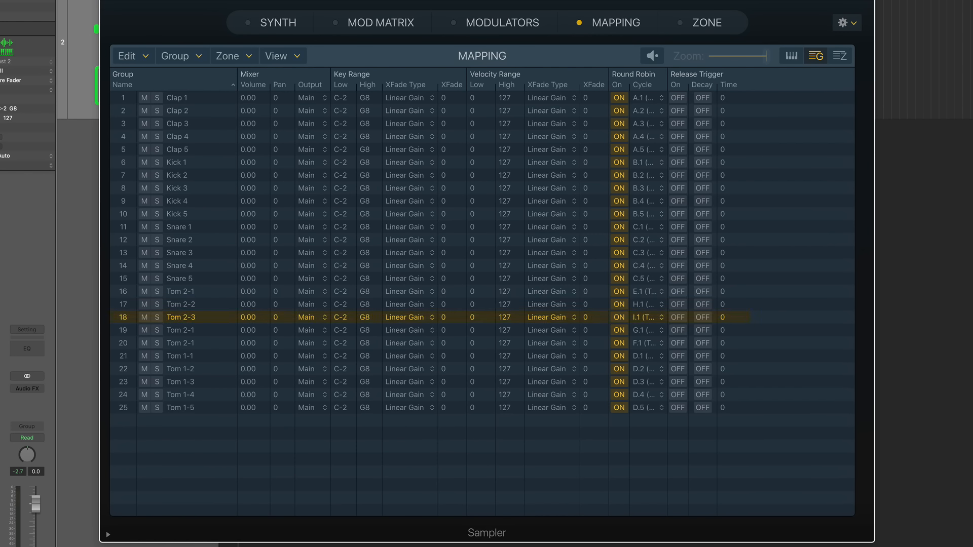
Rename the fourth copied tom group Tom 2-4 and open the fifth copy's name for editing
{"action": "double_click", "coordinate": [205, 329]}
{"action": "key", "text": "BackSpace"}
{"action": "type", "text": "4"}
{"action": "key", "text": "Return"}
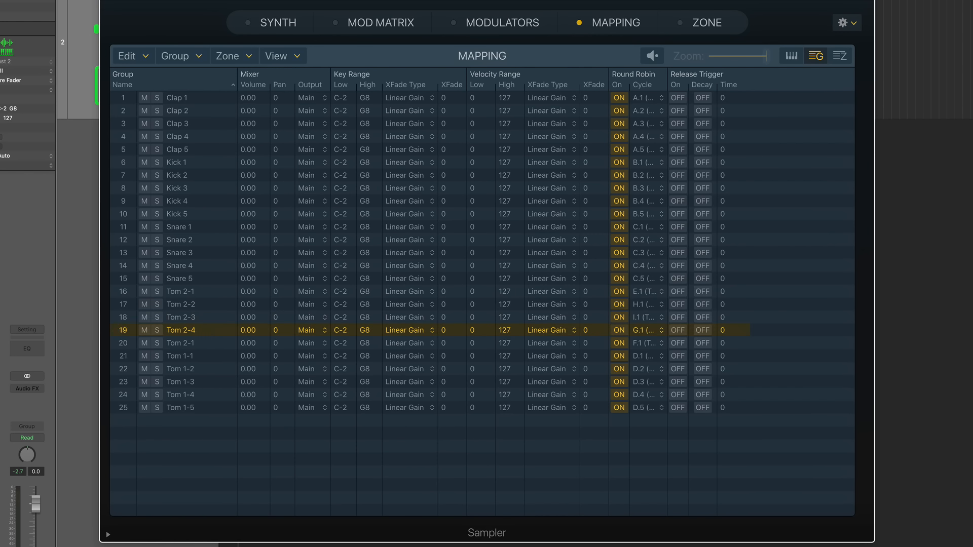
{"action": "double_click", "coordinate": [208, 338]}
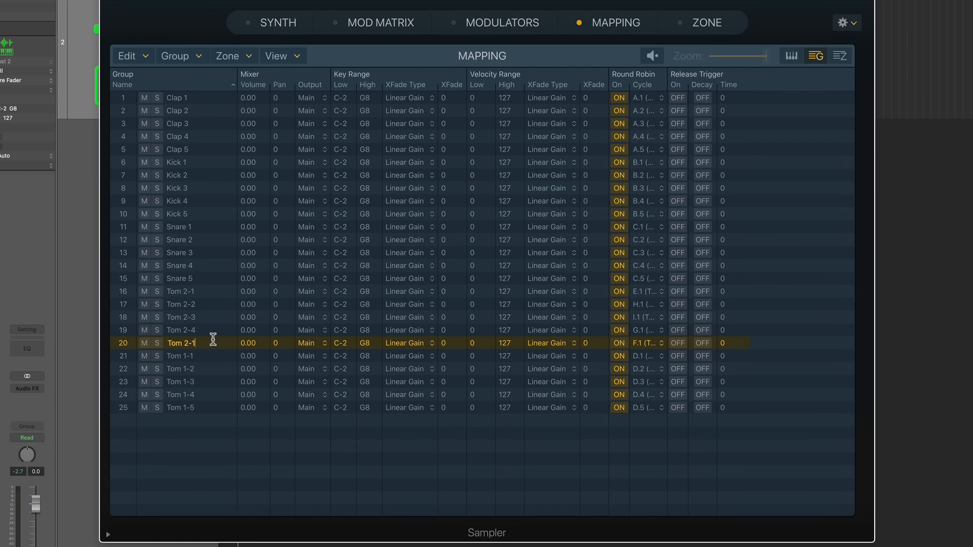
{"action": "left_click", "coordinate": [198, 463]}
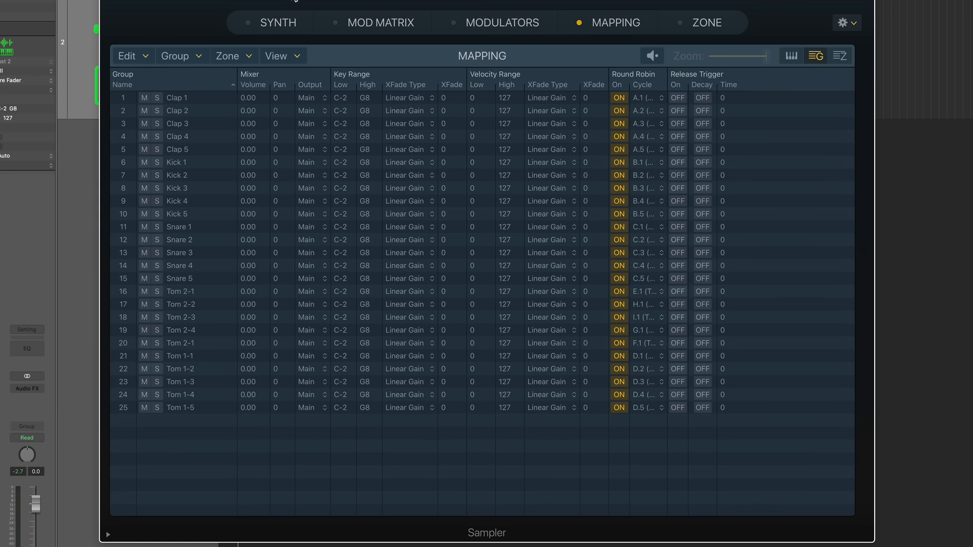
Step through the Tom 1 and Tom 2 groups in the key mapping view to compare how their zones are mapped
{"action": "left_click", "coordinate": [294, 1]}
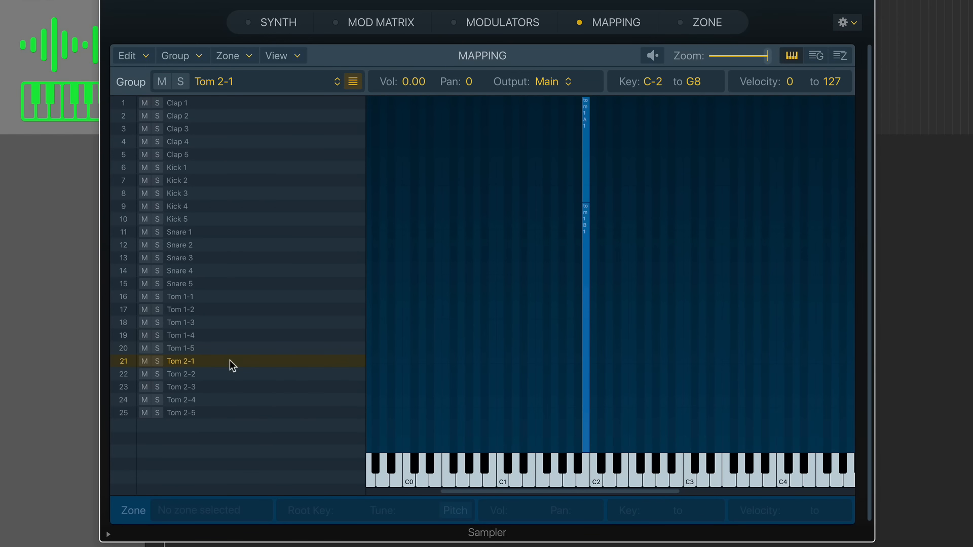
{"action": "key", "text": "Down"}
{"action": "key", "text": "Down"}
{"action": "key", "text": "Down"}
{"action": "key", "text": "Down"}
{"action": "key", "text": "Up"}
{"action": "key", "text": "Up"}
{"action": "key", "text": "Up"}
{"action": "key", "text": "Up"}
{"action": "key", "text": "Up"}
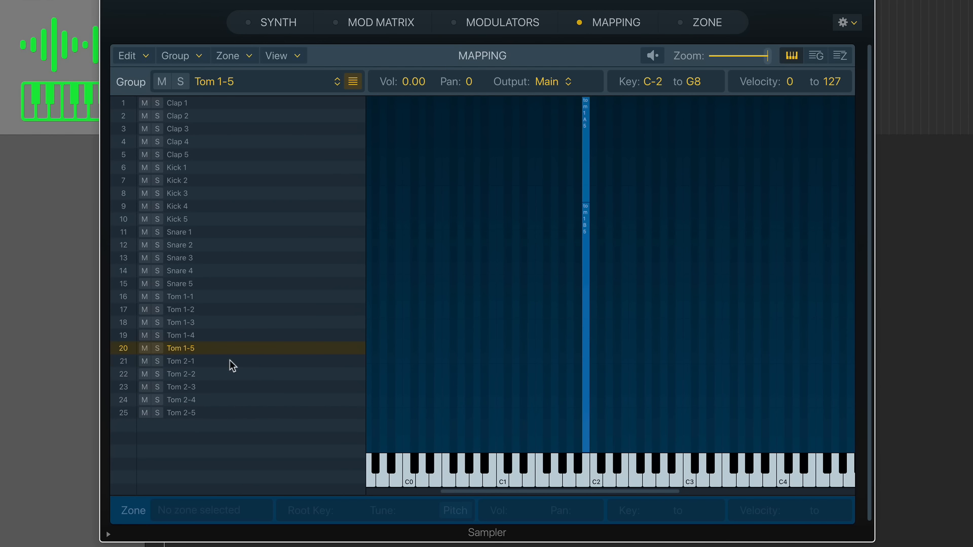
{"action": "key", "text": "Up"}
{"action": "key", "text": "Up"}
{"action": "key", "text": "Up"}
{"action": "key", "text": "Up"}
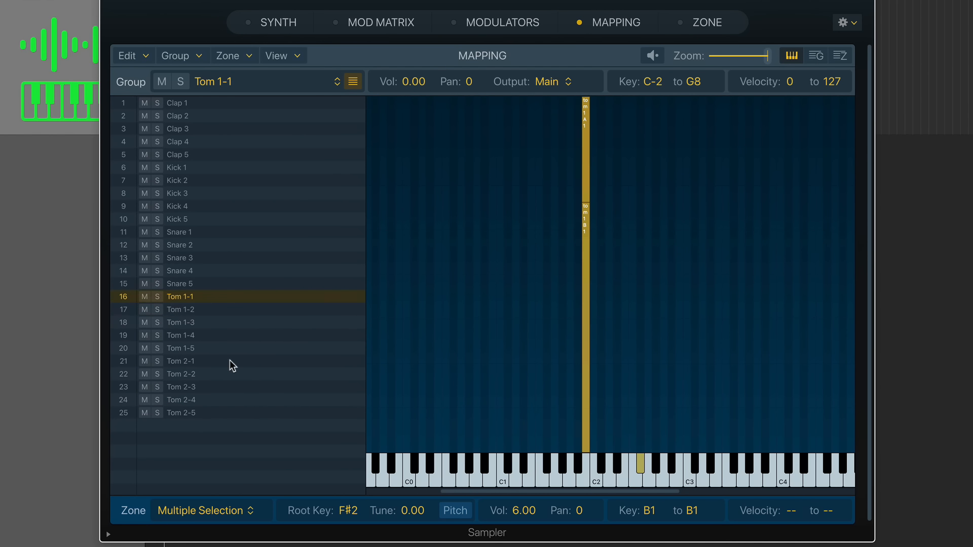
{"action": "key", "text": "Down"}
{"action": "key", "text": "Down"}
{"action": "key", "text": "Down"}
{"action": "key", "text": "Down"}
{"action": "key", "text": "Down"}
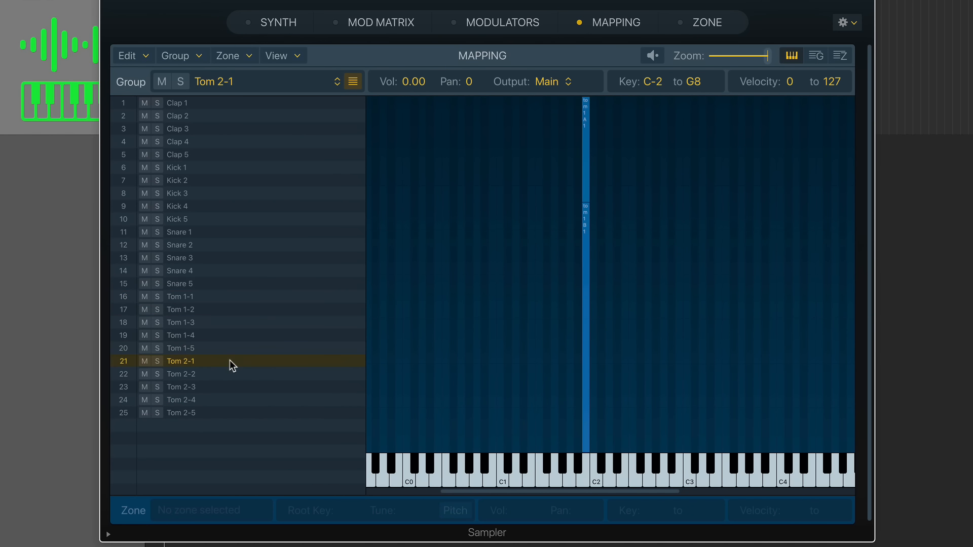
{"action": "key", "text": "Down"}
{"action": "key", "text": "Down"}
{"action": "key", "text": "Down"}
Set the key range of both zones in groups Tom 2-1 and Tom 2-2 to A1 only
{"action": "left_click", "coordinate": [231, 362]}
{"action": "left_click_drag", "start_coordinate": [500, 159], "coordinate": [616, 236]}
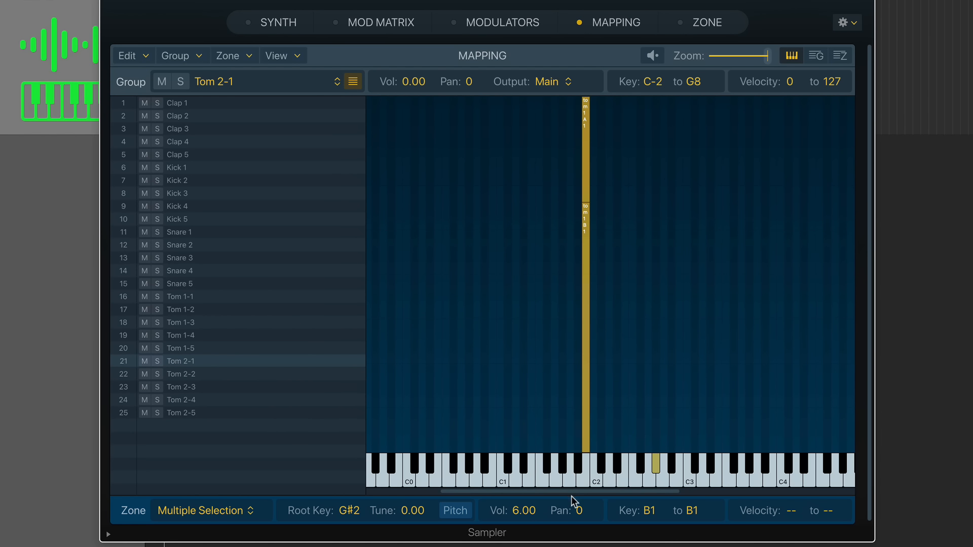
{"action": "left_click_drag", "start_coordinate": [649, 516], "coordinate": [685, 513]}
{"action": "left_click", "coordinate": [302, 375]}
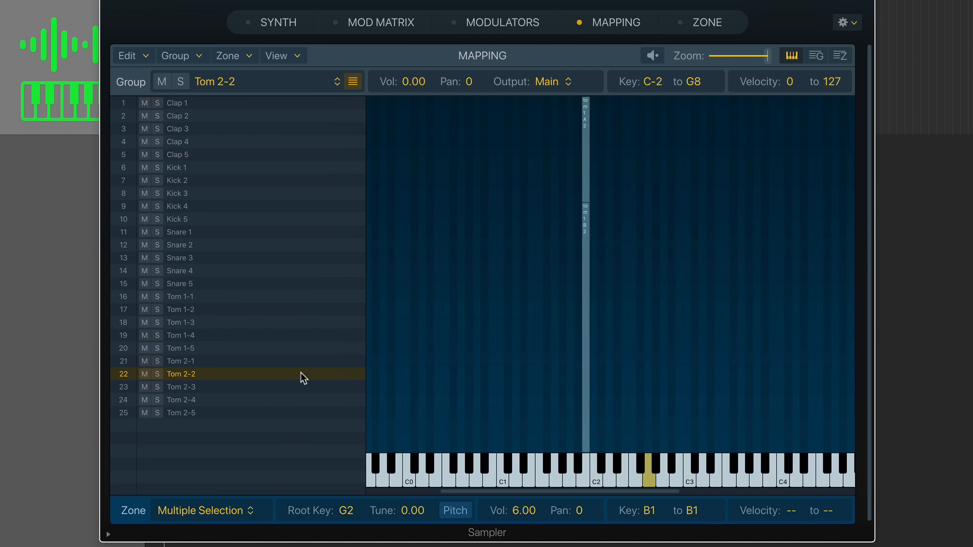
{"action": "left_click_drag", "start_coordinate": [511, 186], "coordinate": [598, 251]}
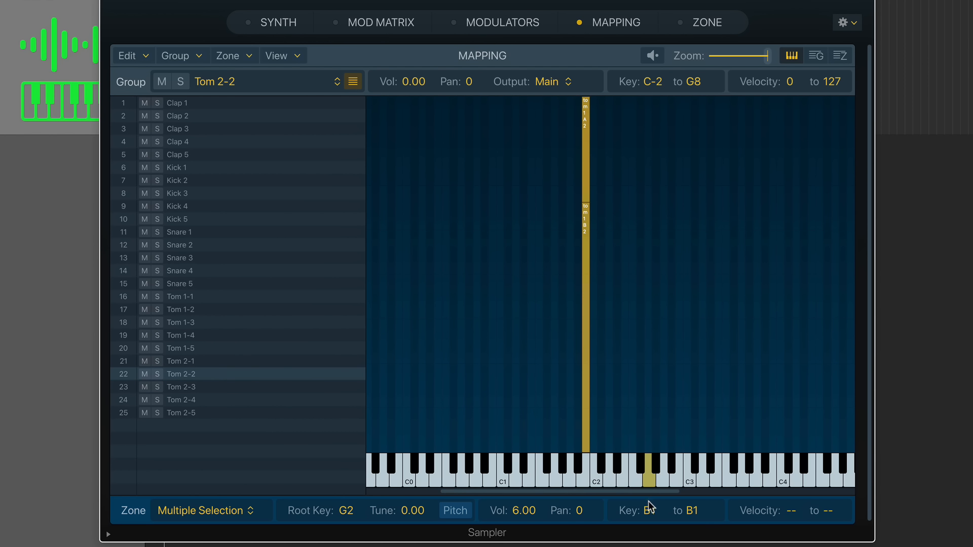
{"action": "left_click_drag", "start_coordinate": [648, 509], "coordinate": [680, 526]}
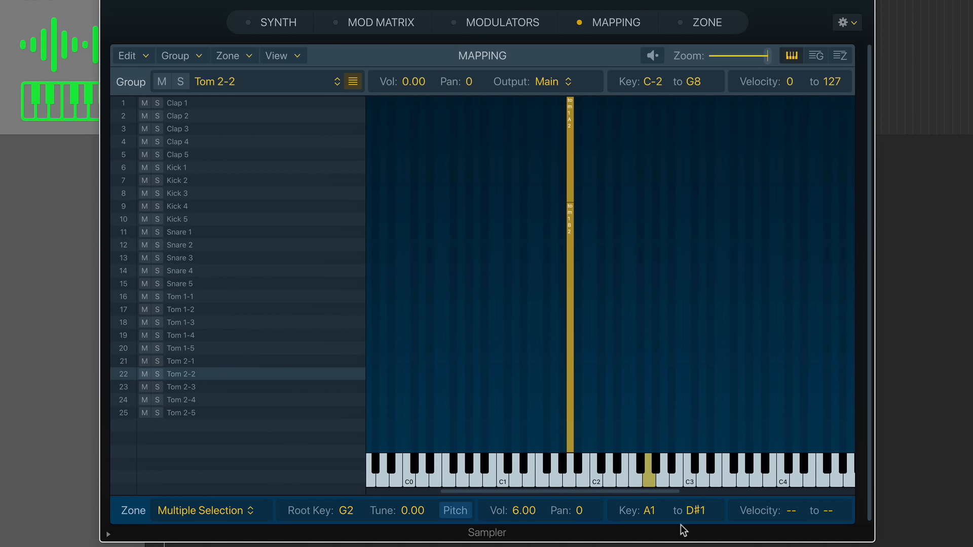
Set the key range of both zones in each of the groups Tom 2-3 to Tom 2-5 to A1 only
{"action": "left_click", "coordinate": [294, 388]}
{"action": "left_click_drag", "start_coordinate": [593, 174], "coordinate": [583, 226]}
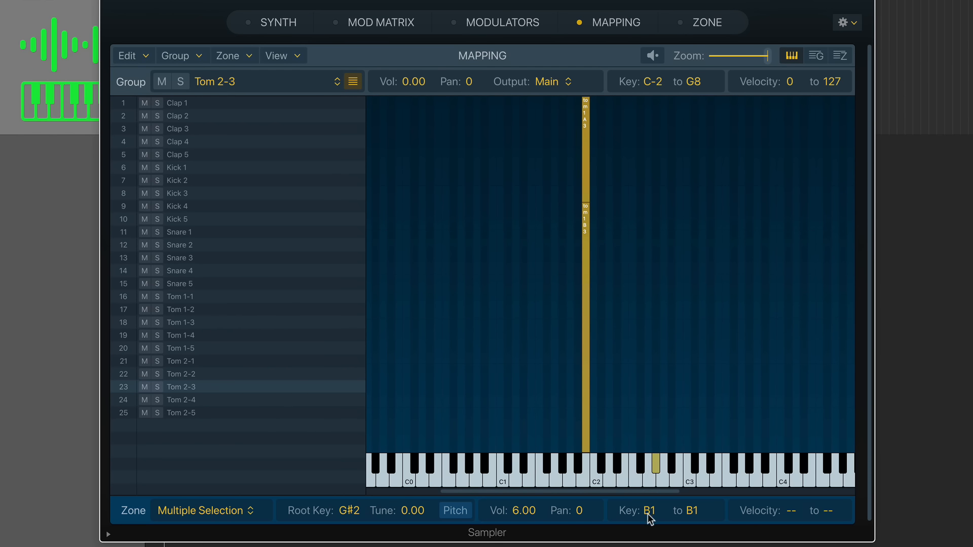
{"action": "left_click_drag", "start_coordinate": [647, 512], "coordinate": [690, 533]}
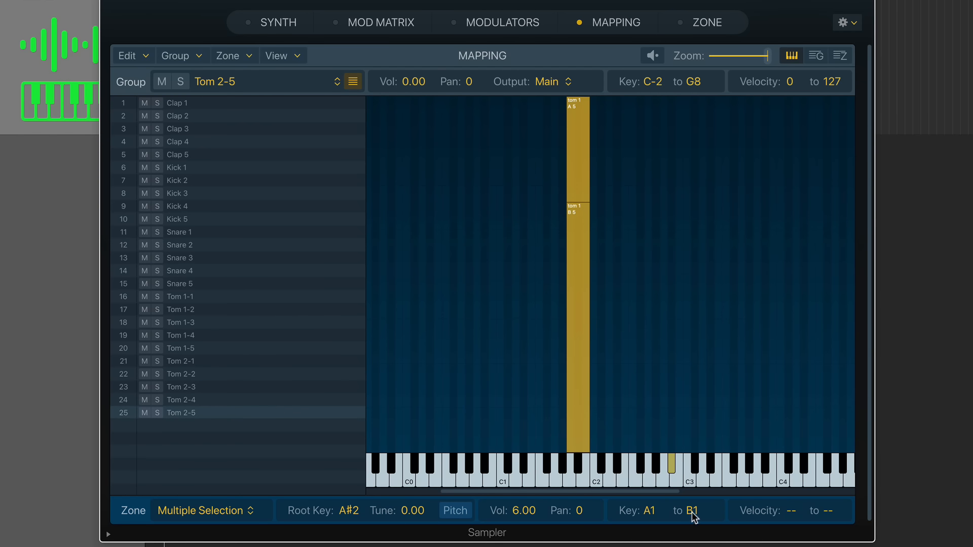
{"action": "left_click_drag", "start_coordinate": [692, 513], "coordinate": [695, 516]}
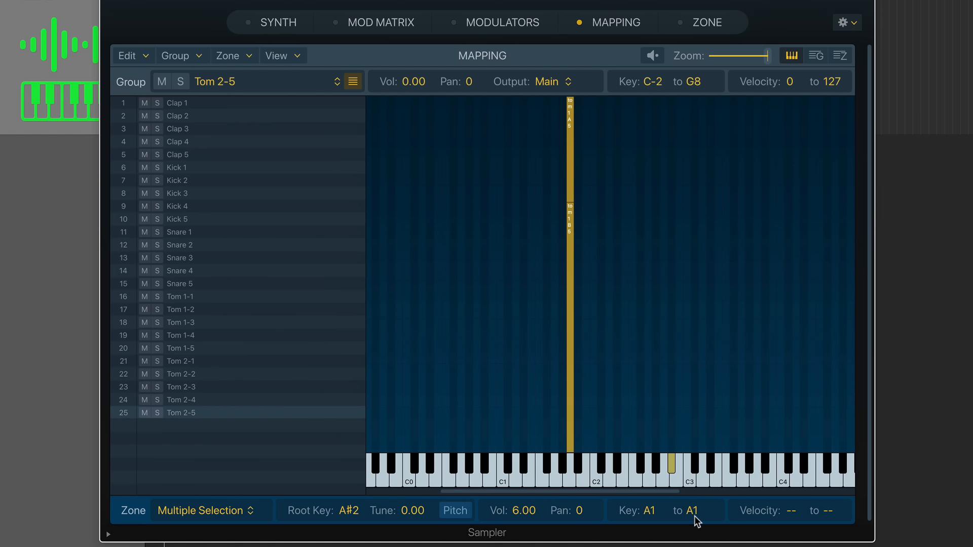
In the zone view, set the tuning of all zones in groups Tom 1-1 to Tom 1-5 to 2.00
{"action": "left_click", "coordinate": [239, 361]}
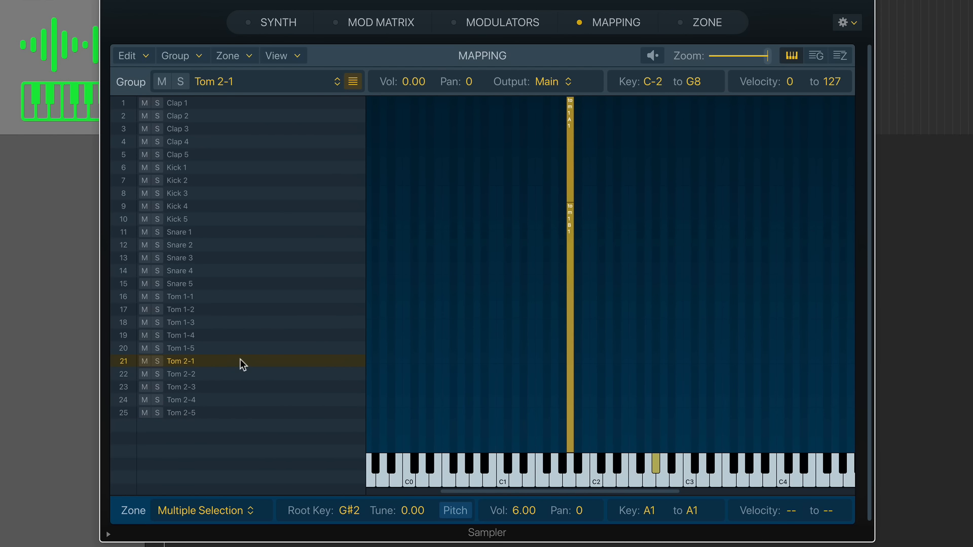
{"action": "left_click", "coordinate": [840, 55]}
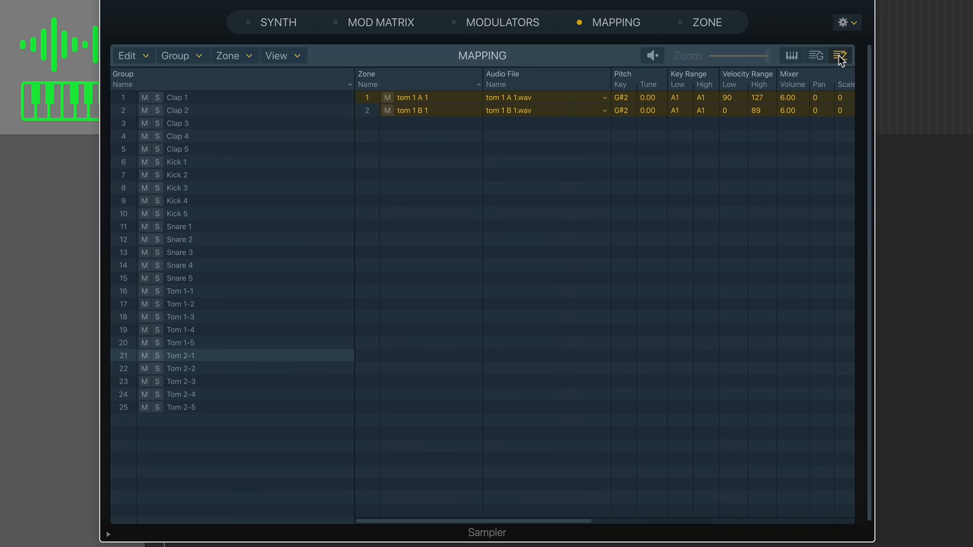
{"action": "left_click", "coordinate": [220, 291]}
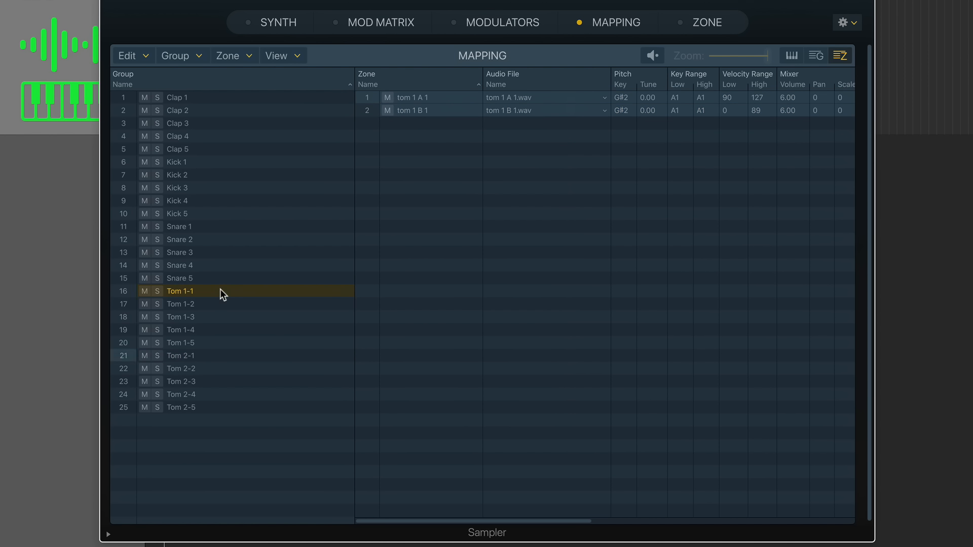
{"action": "left_click", "coordinate": [218, 342], "text": "shift"}
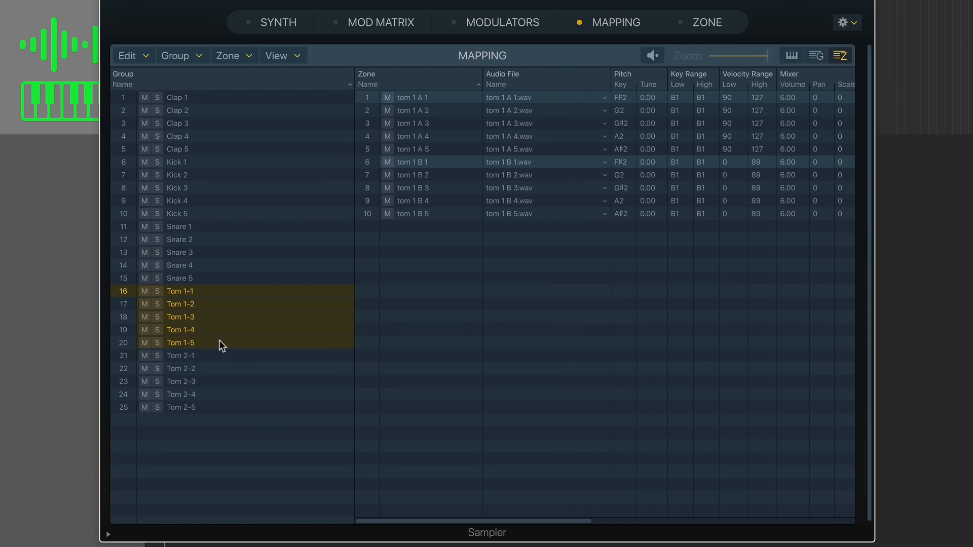
{"action": "left_click", "coordinate": [545, 251]}
{"action": "key", "text": "super+a"}
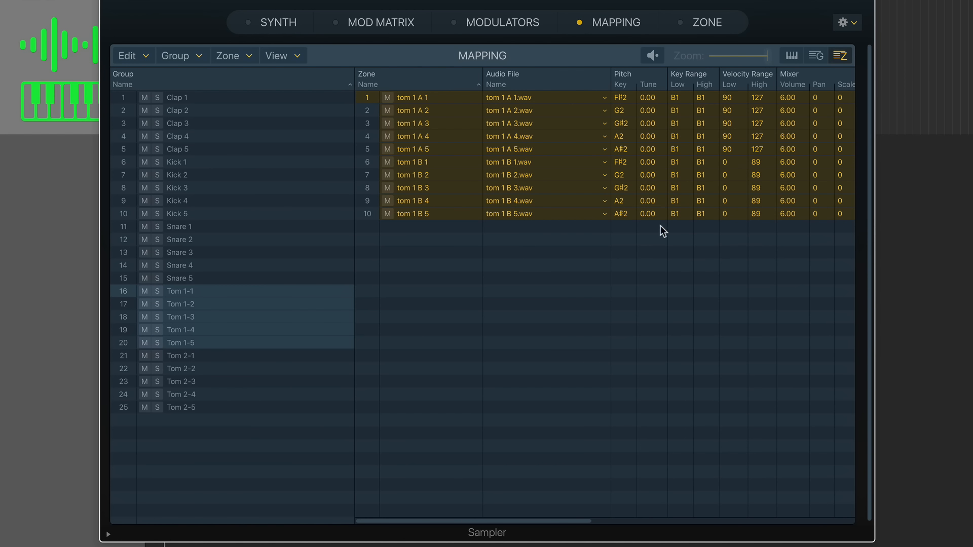
{"action": "left_click_drag", "start_coordinate": [654, 97], "coordinate": [651, 144]}
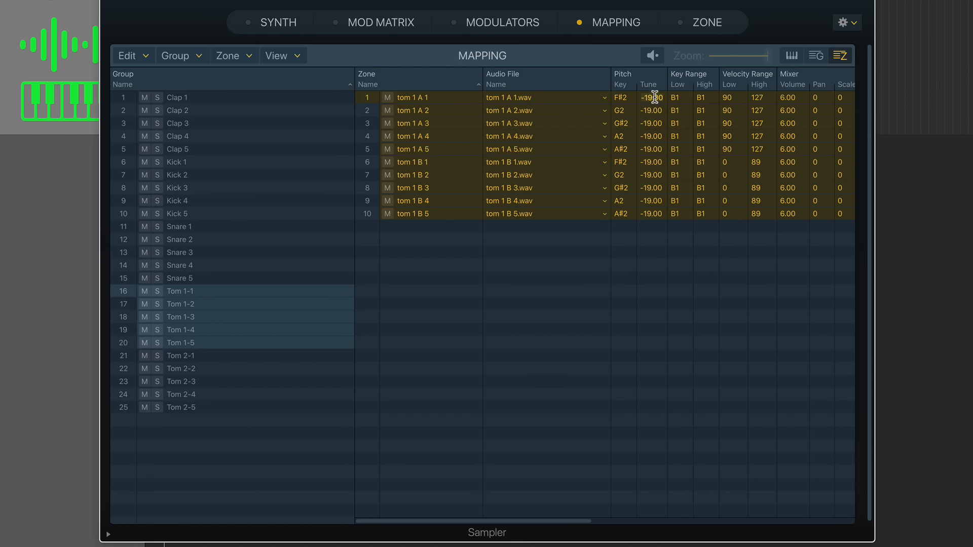
{"action": "type", "text": "2"}
{"action": "key", "text": "Return"}
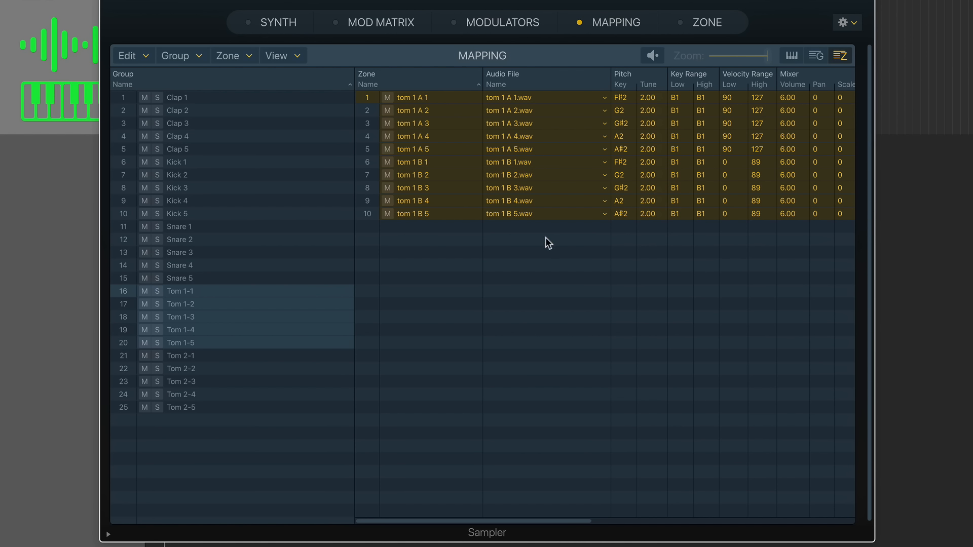
Step through the Tom 1 and Tom 2 groups in the zone view to compare their zones' tuning and key ranges
{"action": "left_click", "coordinate": [267, 360]}
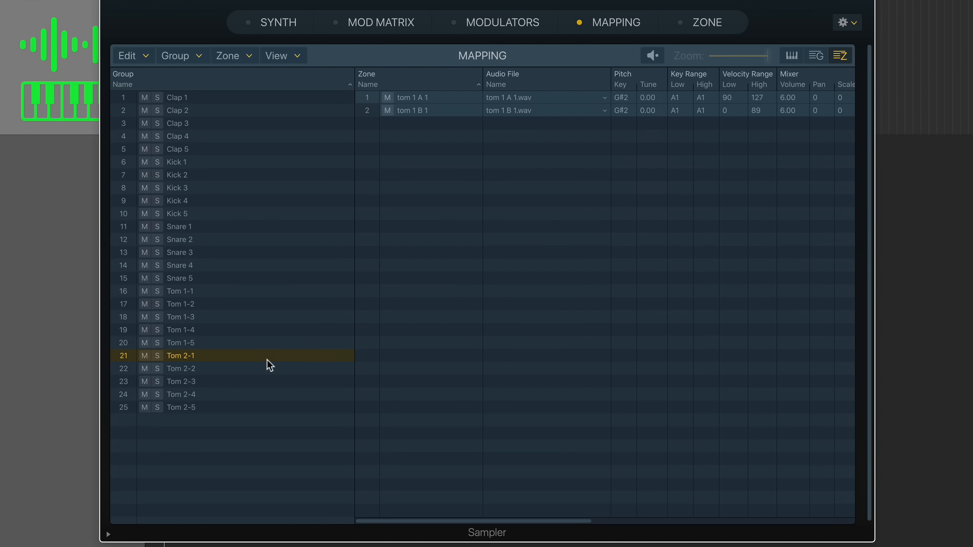
{"action": "key", "text": "Down"}
{"action": "key", "text": "Down"}
{"action": "key", "text": "Down"}
{"action": "key", "text": "Up"}
{"action": "key", "text": "Up"}
{"action": "key", "text": "Up"}
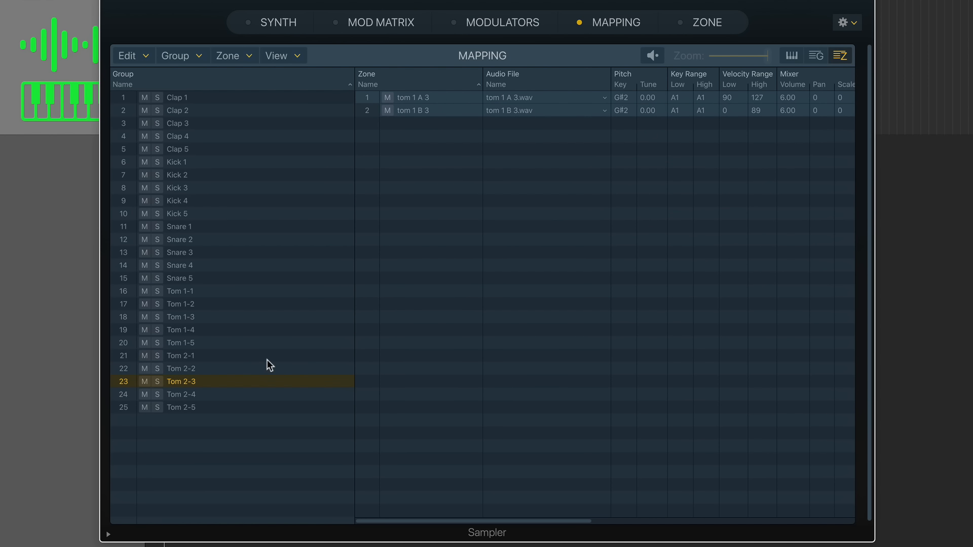
{"action": "key", "text": "Up"}
{"action": "key", "text": "Up"}
{"action": "key", "text": "Up"}
{"action": "key", "text": "Up"}
{"action": "key", "text": "Up"}
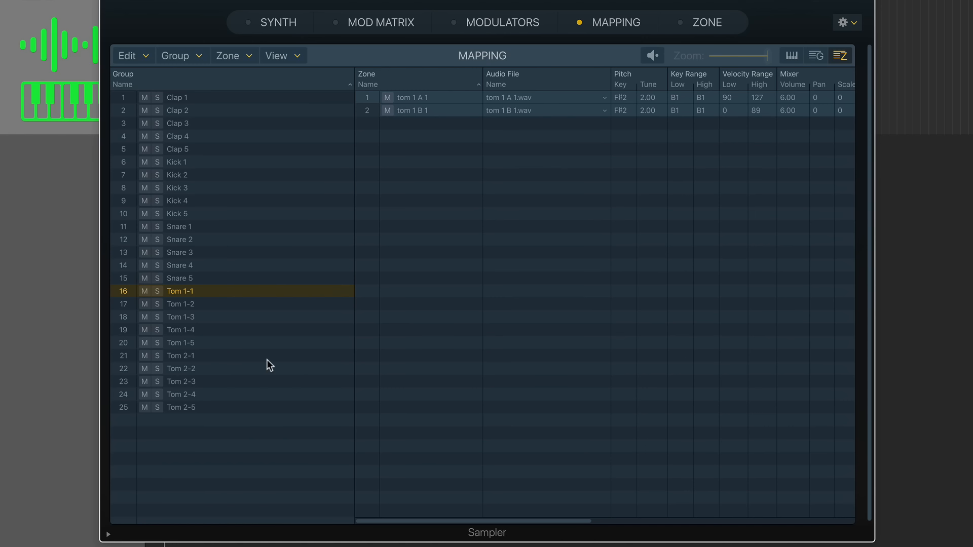
{"action": "key", "text": "Down"}
{"action": "key", "text": "Down"}
{"action": "key", "text": "Down"}
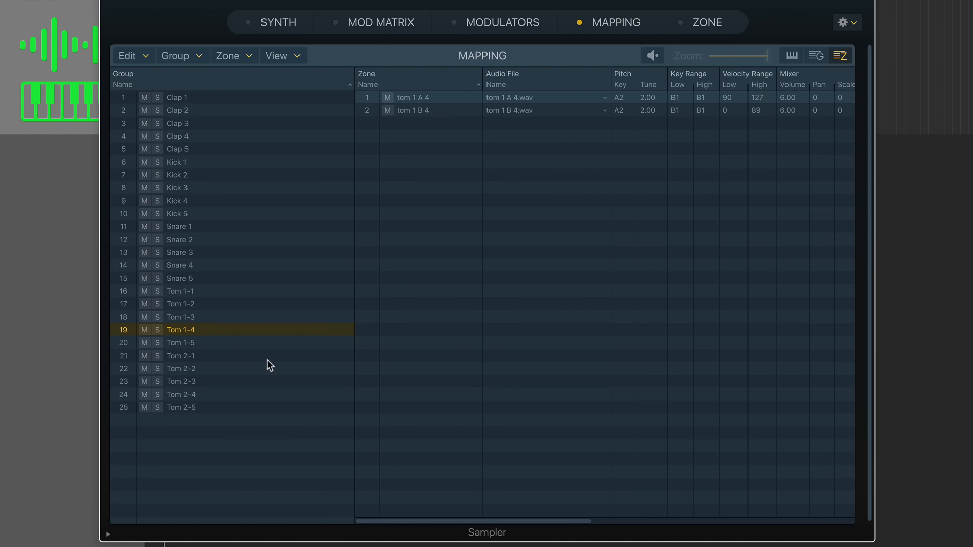
{"action": "key", "text": "Down"}
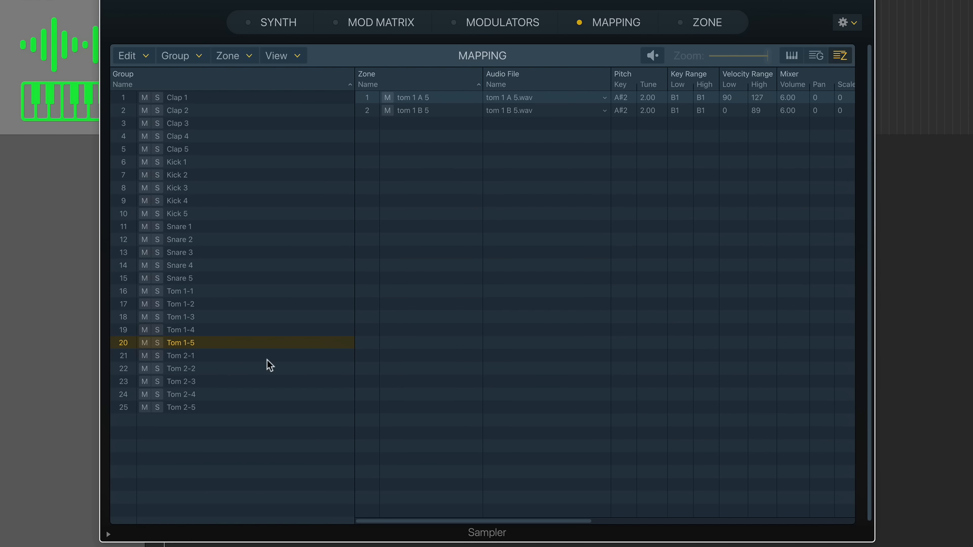
{"action": "key", "text": "Down"}
{"action": "key", "text": "Down"}
{"action": "key", "text": "Down"}
{"action": "key", "text": "Up"}
{"action": "key", "text": "Up"}
{"action": "key", "text": "Down"}
{"action": "key", "text": "Down"}
{"action": "key", "text": "Down"}
{"action": "key", "text": "Down"}
{"action": "key", "text": "Up"}
{"action": "key", "text": "Up"}
{"action": "key", "text": "Up"}
{"action": "key", "text": "Up"}
{"action": "key", "text": "Up"}
{"action": "key", "text": "Up"}
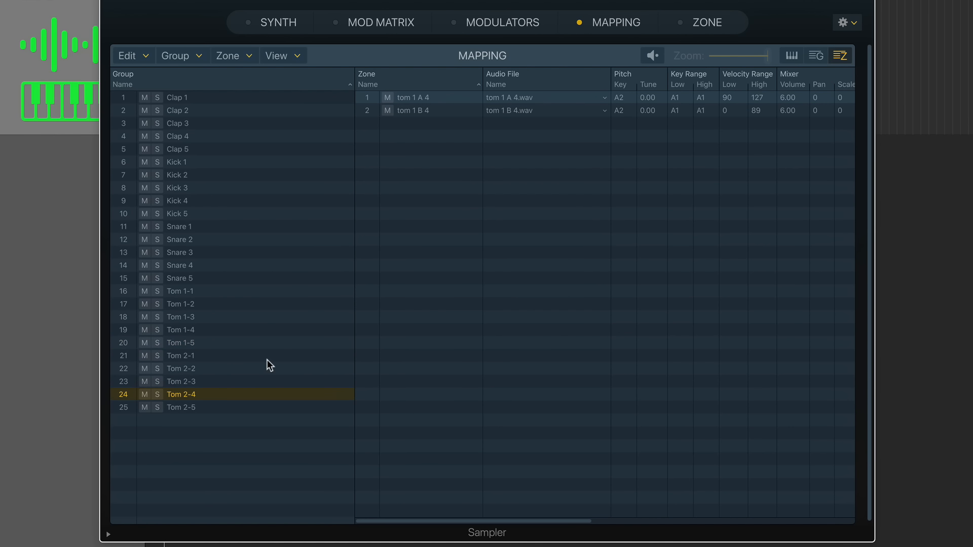
{"action": "left_click", "coordinate": [261, 434]}
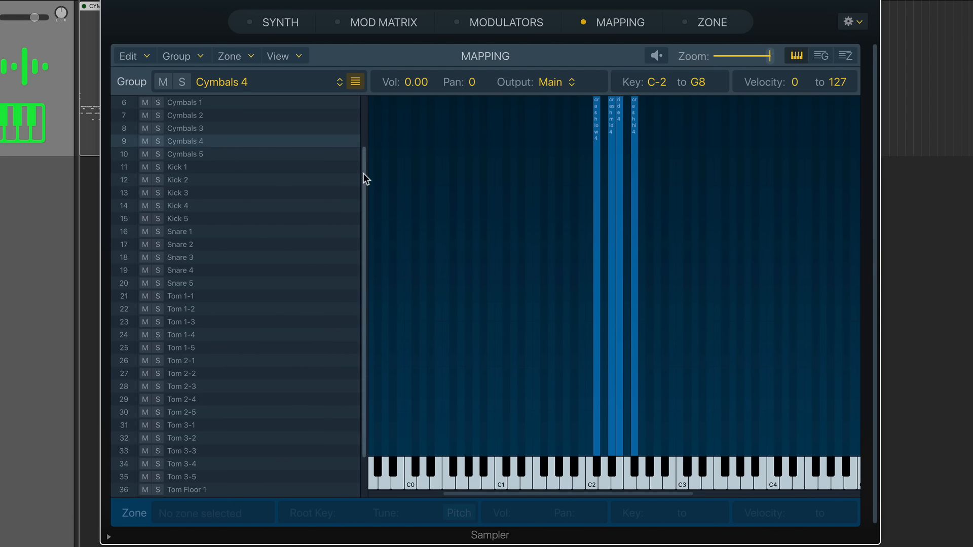
{"action": "scroll", "coordinate": [363, 174], "scroll_direction": "down", "scroll_amount": 5}
{"action": "scroll", "coordinate": [370, 212], "scroll_direction": "up", "scroll_amount": 6}
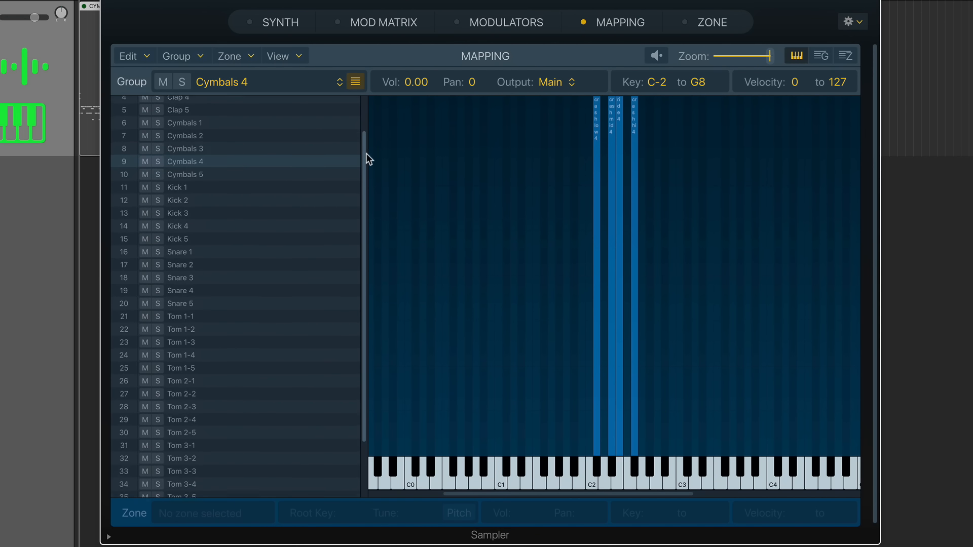
{"action": "scroll", "coordinate": [365, 134], "scroll_direction": "up", "scroll_amount": 2}
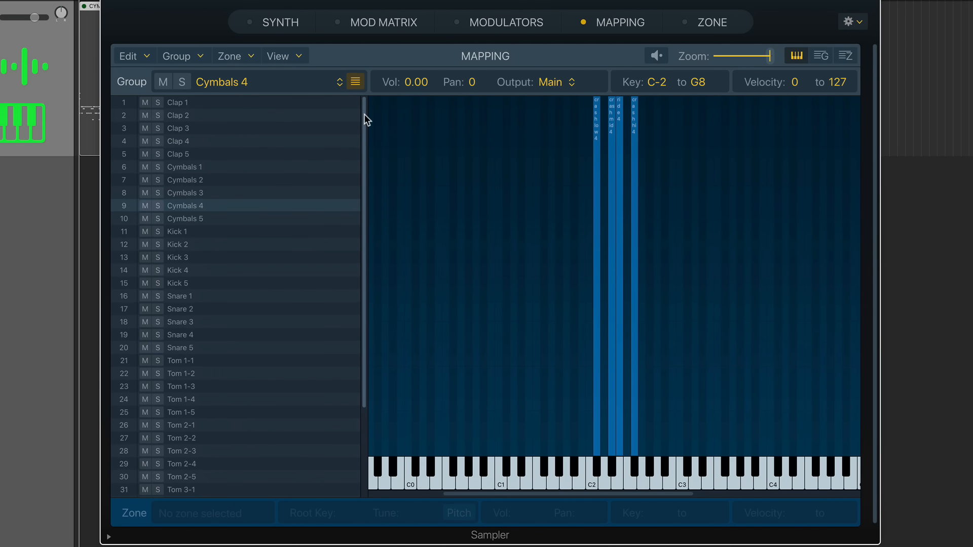
Step through groups Tom 3-1 to Tom 3-5 in the key mapping view to check their zones' key and velocity ranges
{"action": "scroll", "coordinate": [363, 137], "scroll_direction": "down", "scroll_amount": 5}
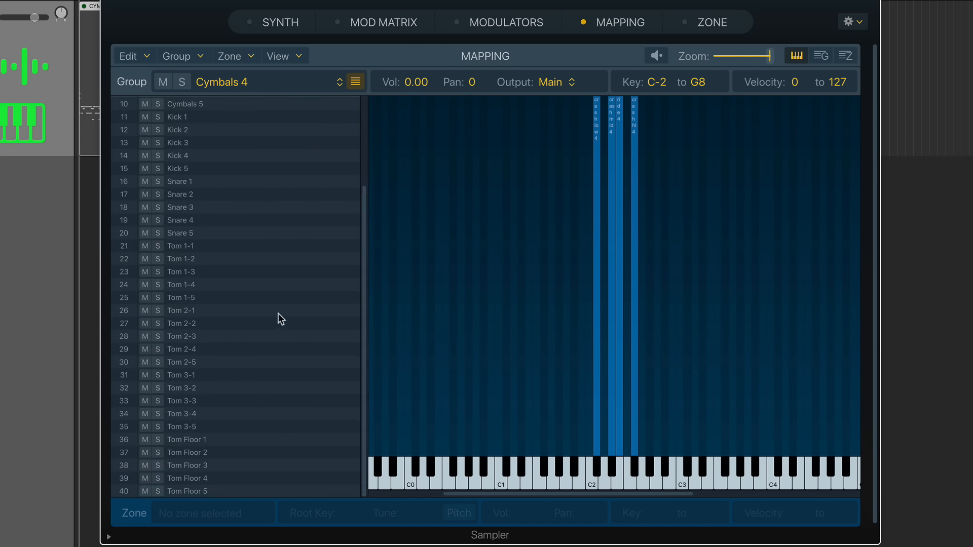
{"action": "left_click", "coordinate": [208, 375]}
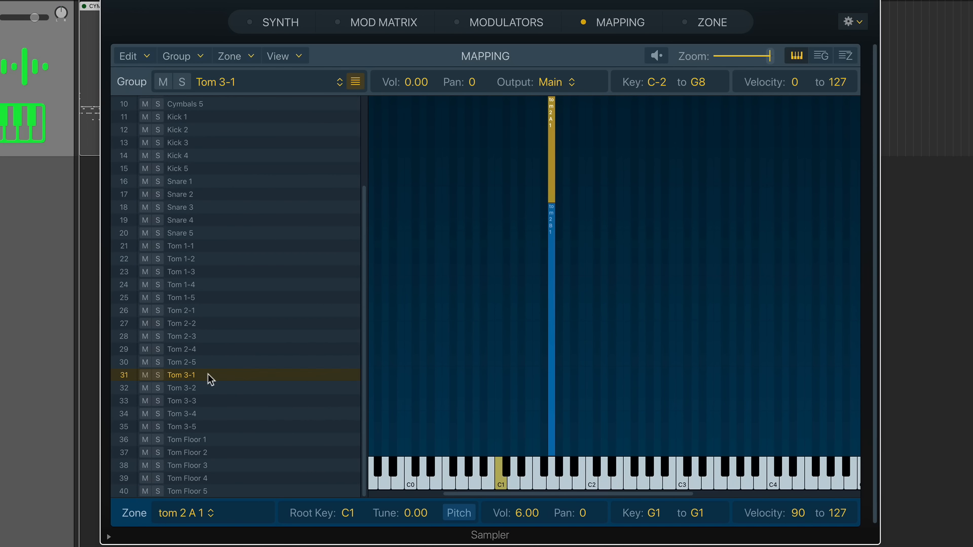
{"action": "key", "text": "Down"}
{"action": "key", "text": "Down"}
{"action": "key", "text": "Down"}
{"action": "key", "text": "Down"}
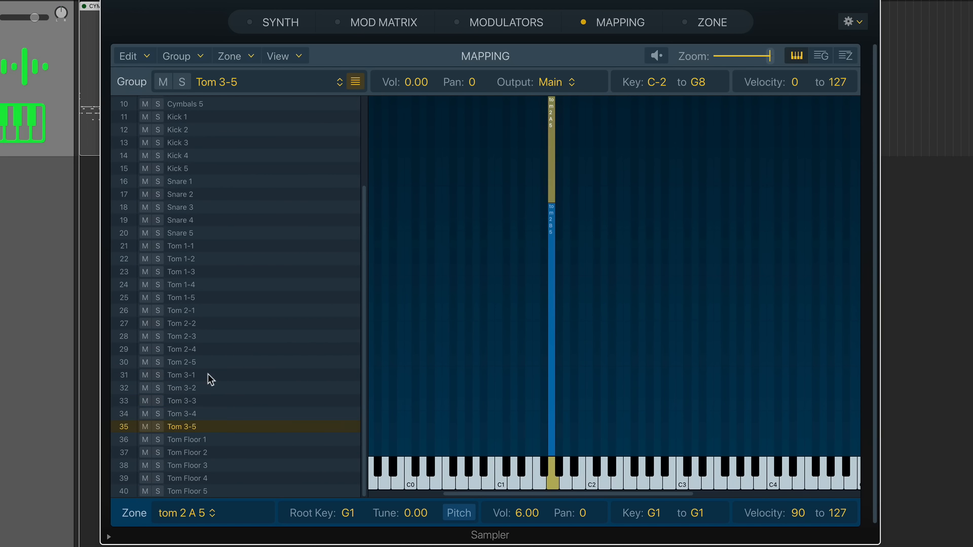
{"action": "key", "text": "Up"}
{"action": "key", "text": "Up"}
{"action": "key", "text": "Up"}
{"action": "key", "text": "Up"}
{"action": "key", "text": "Down"}
{"action": "key", "text": "Down"}
{"action": "key", "text": "Down"}
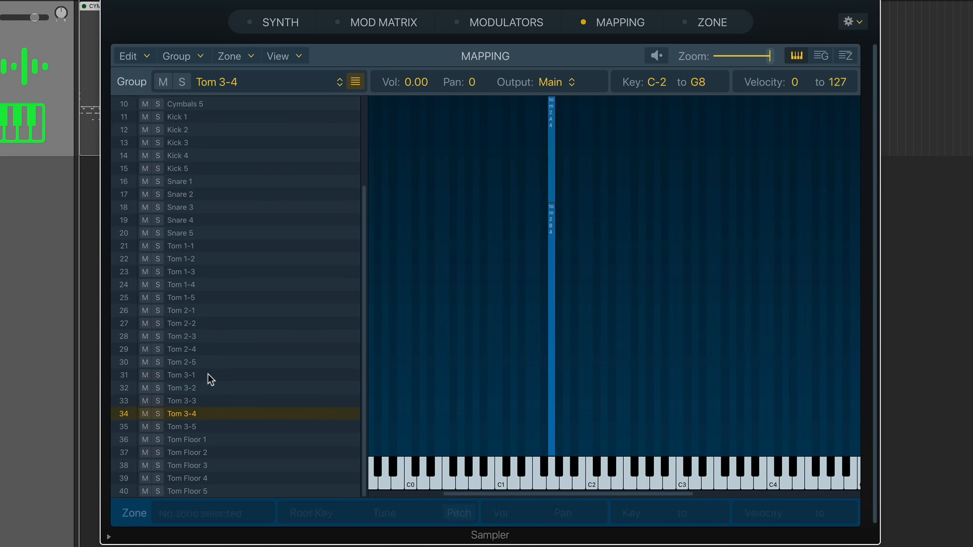
{"action": "key", "text": "Down"}
{"action": "key", "text": "Up"}
{"action": "key", "text": "Up"}
{"action": "key", "text": "Up"}
{"action": "key", "text": "Up"}
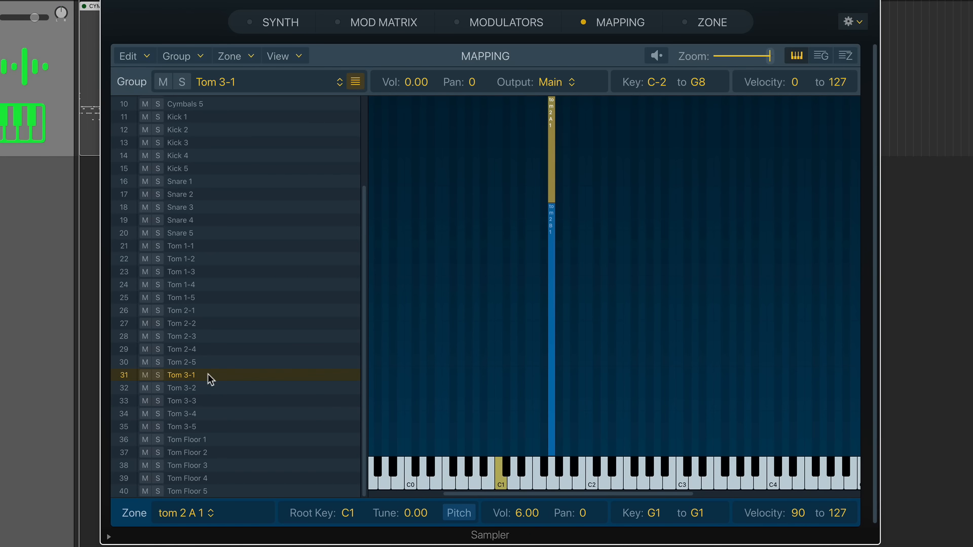
{"action": "key", "text": "Down"}
{"action": "key", "text": "Down"}
{"action": "key", "text": "Down"}
{"action": "key", "text": "Up"}
{"action": "key", "text": "Up"}
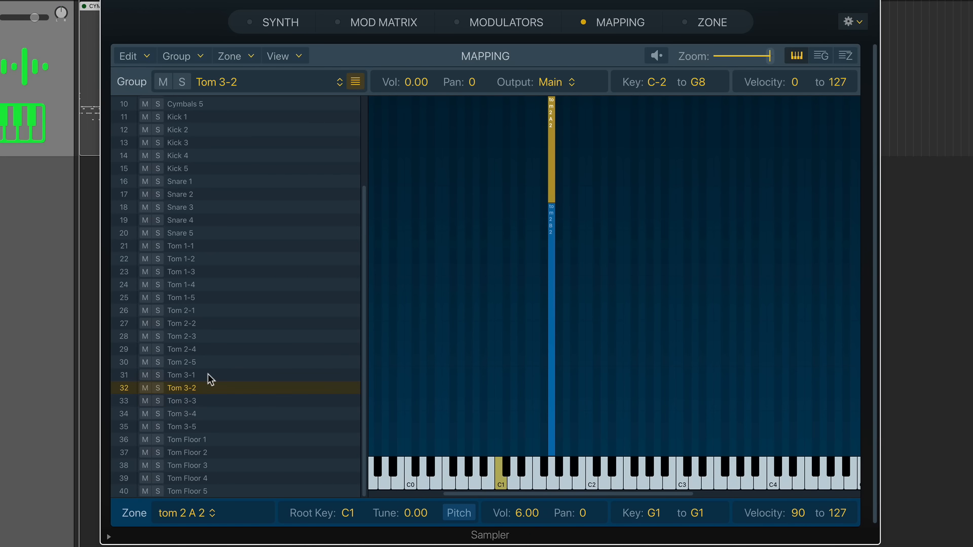
{"action": "key", "text": "Up"}
{"action": "key", "text": "Up"}
{"action": "key", "text": "Down"}
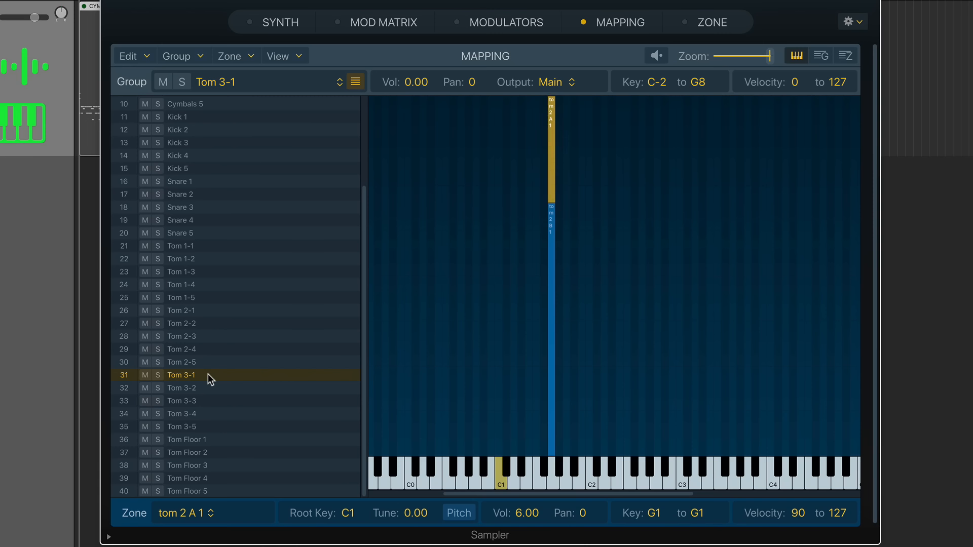
{"action": "left_click", "coordinate": [553, 489]}
{"action": "left_click", "coordinate": [282, 439]}
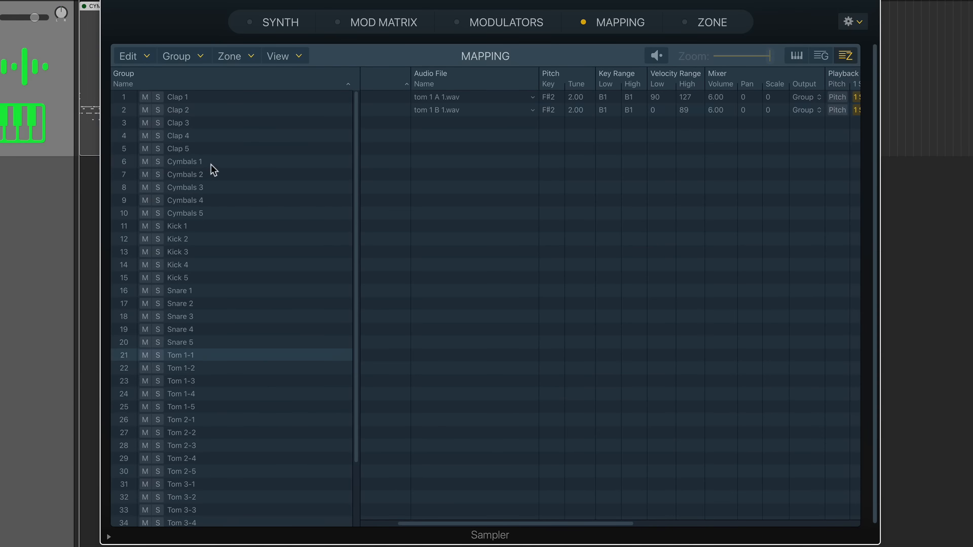
Show the zones of group Cymbals 1 in the key mapping view and clear the zone selection
{"action": "left_click", "coordinate": [213, 166]}
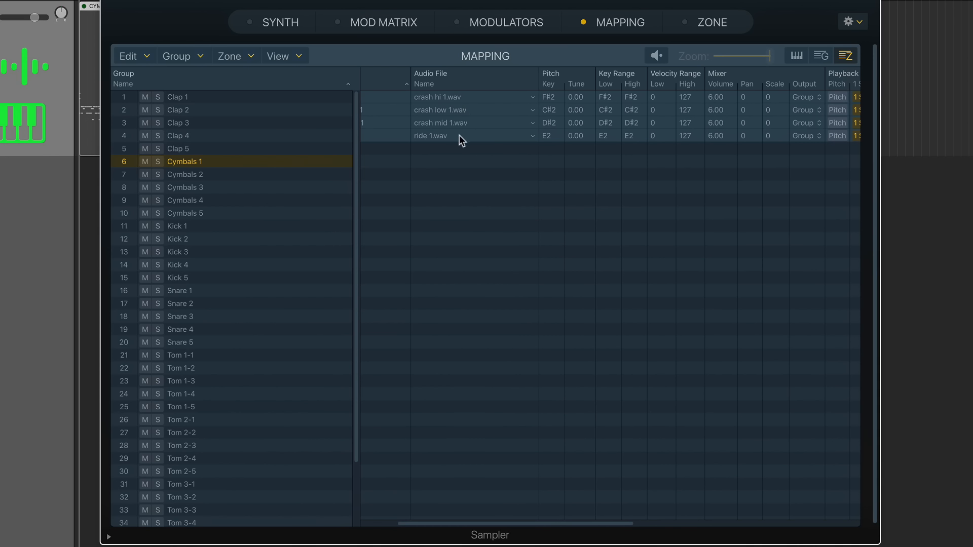
{"action": "left_click", "coordinate": [798, 57]}
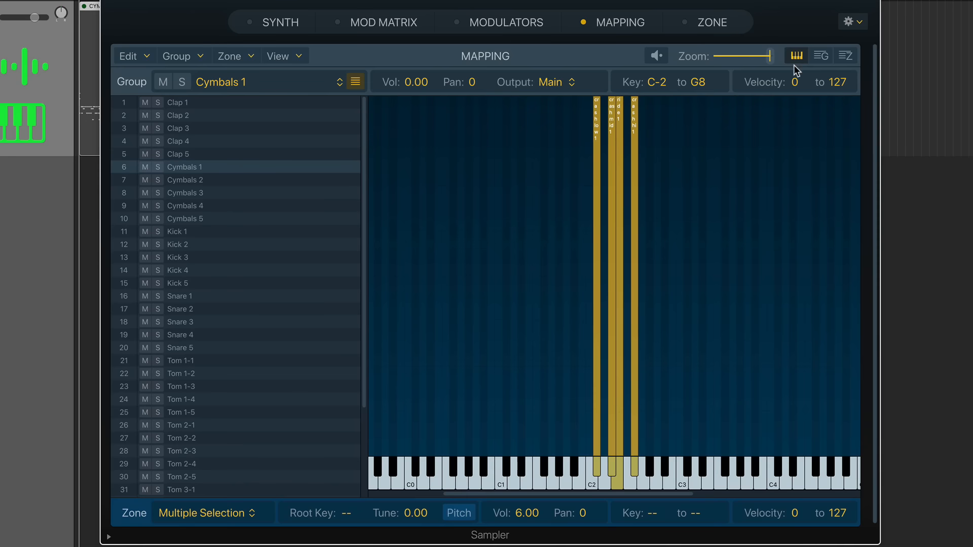
{"action": "left_click", "coordinate": [583, 450]}
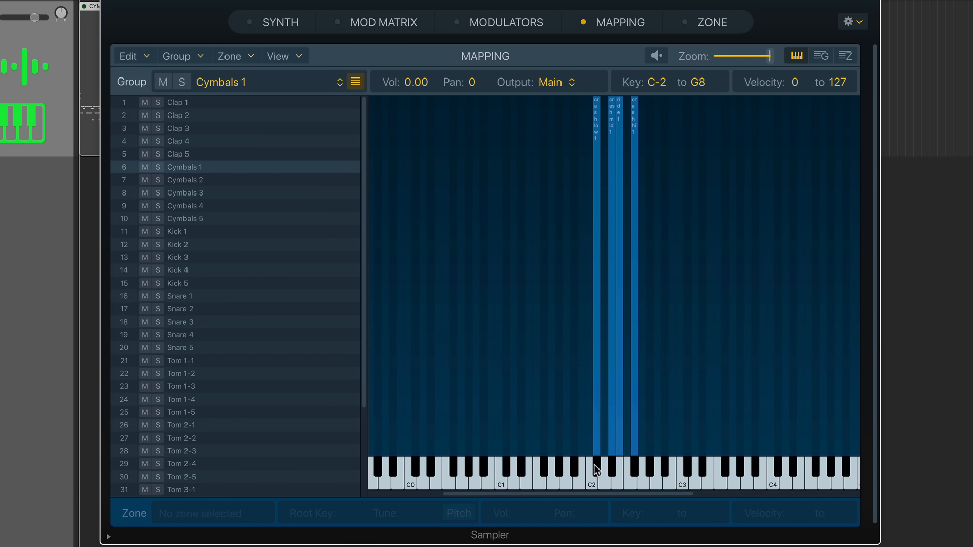
Audition the crash and ride samples on keys C#2, D#2, E2 and F#2 to check the cymbal groups' round-robin playback
{"action": "left_click", "coordinate": [595, 470]}
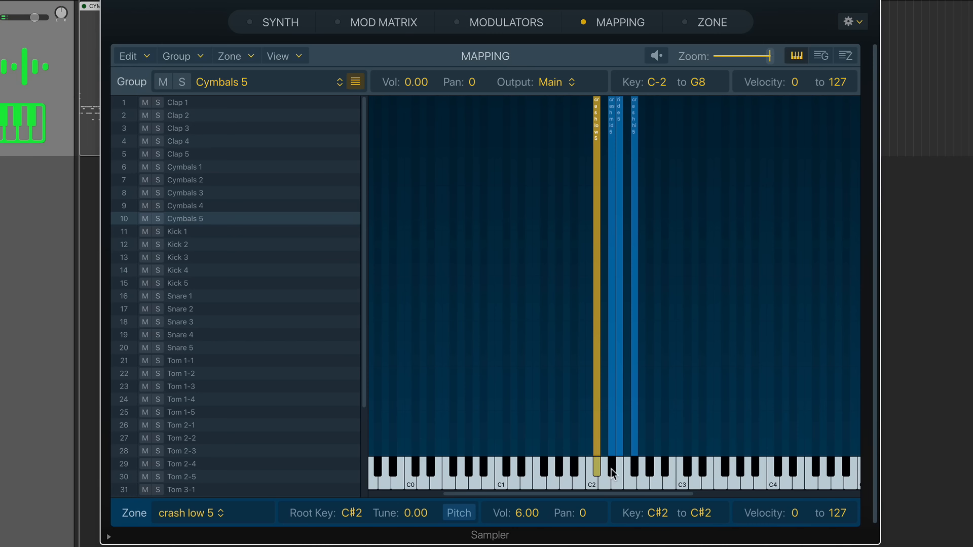
{"action": "left_click", "coordinate": [613, 470]}
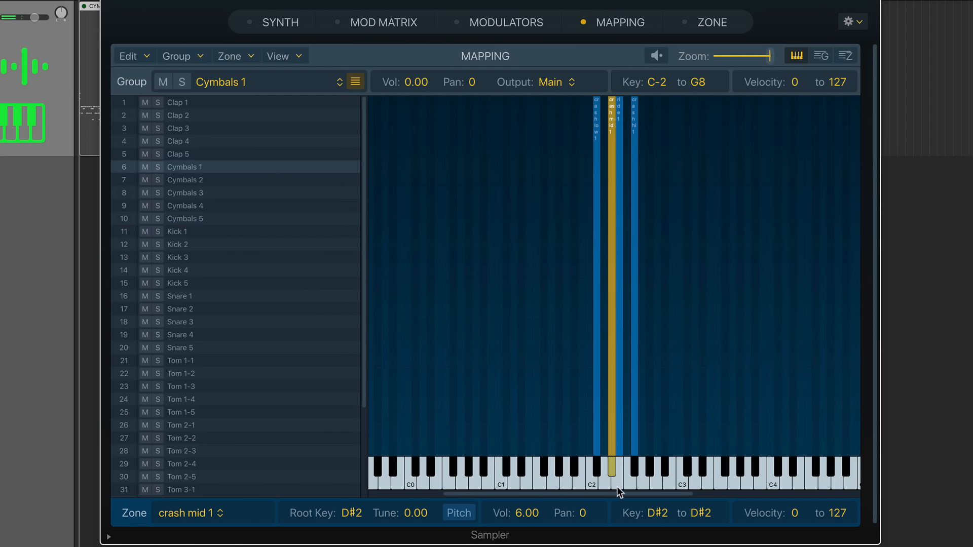
{"action": "left_click", "coordinate": [617, 484]}
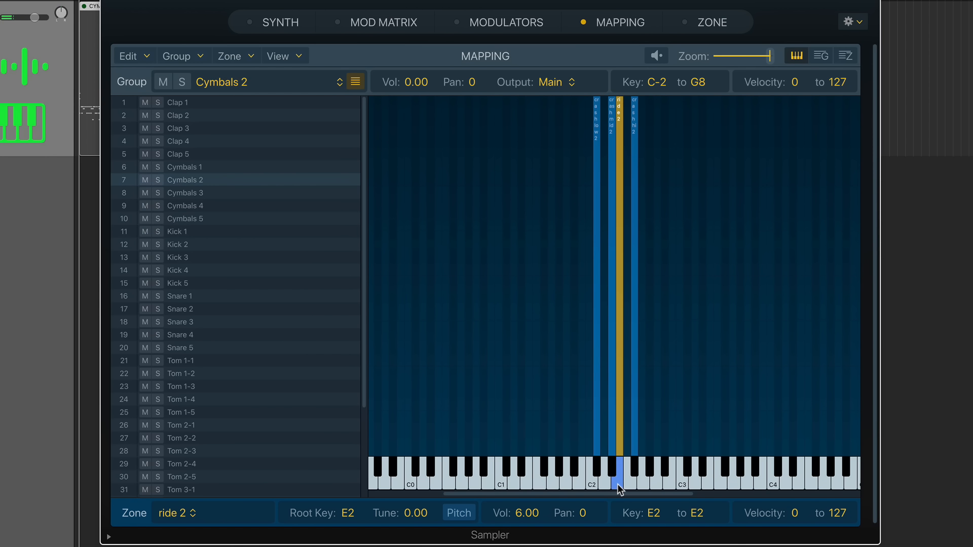
{"action": "left_click", "coordinate": [617, 485]}
{"action": "left_click", "coordinate": [618, 485]}
{"action": "left_click", "coordinate": [617, 485]}
{"action": "left_click", "coordinate": [617, 484]}
{"action": "left_click", "coordinate": [617, 484]}
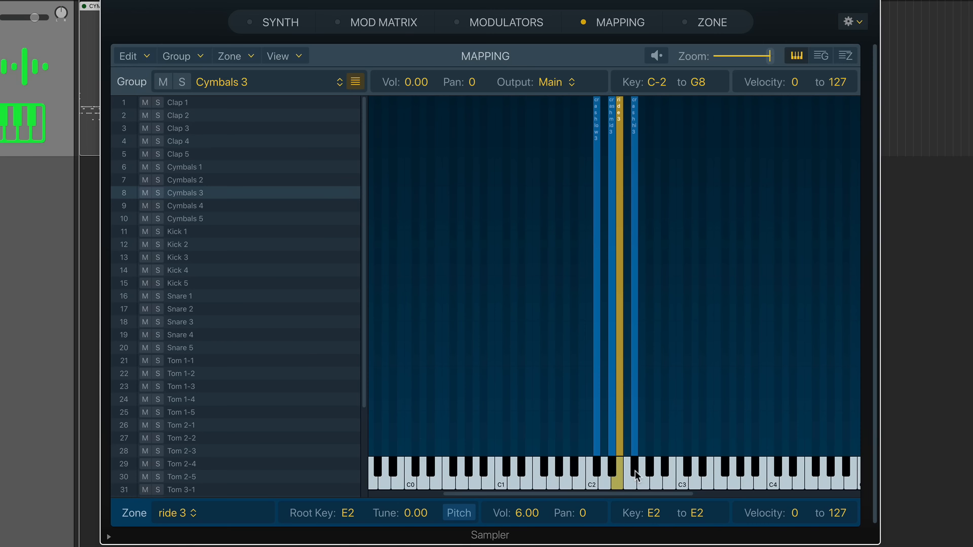
{"action": "left_click", "coordinate": [636, 471]}
{"action": "left_click", "coordinate": [689, 392]}
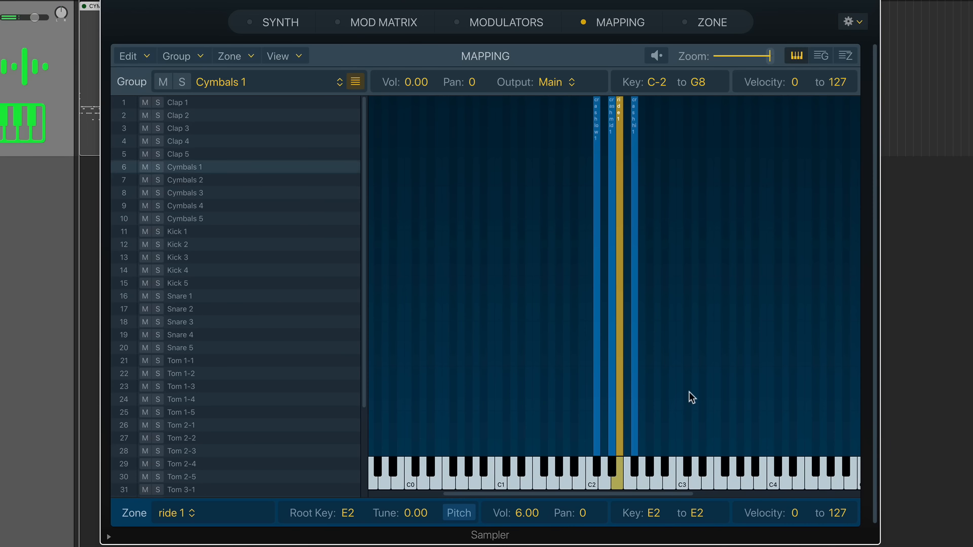
{"action": "left_click", "coordinate": [509, 345]}
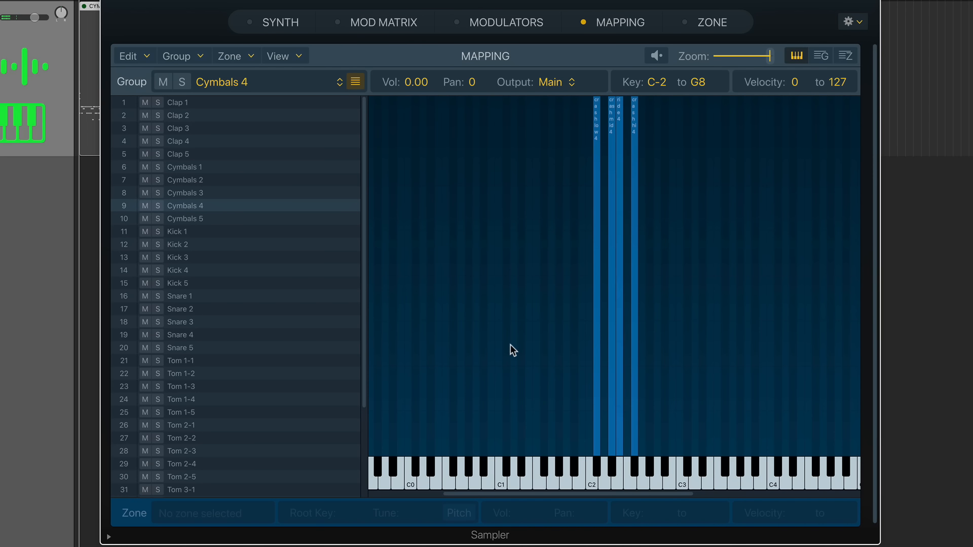
In the group view, turn on round robin for groups HH 1 to HH 5 together
{"action": "left_click", "coordinate": [842, 57]}
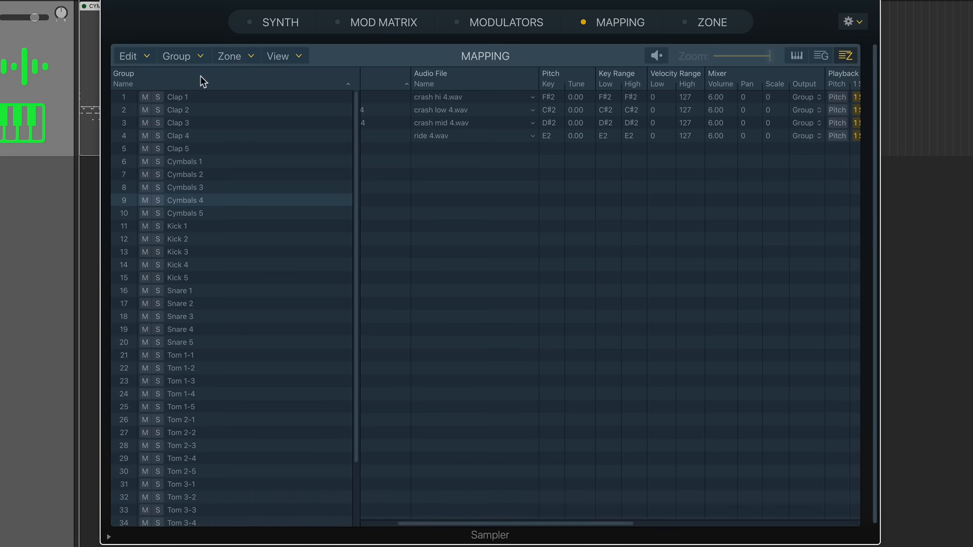
{"action": "left_click", "coordinate": [819, 56]}
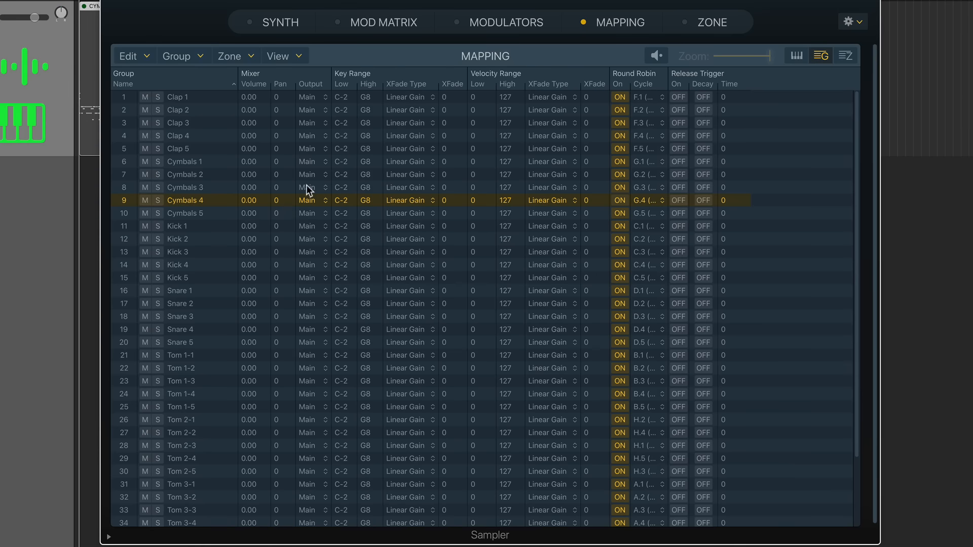
{"action": "scroll", "coordinate": [273, 205], "scroll_direction": "down", "scroll_amount": 5}
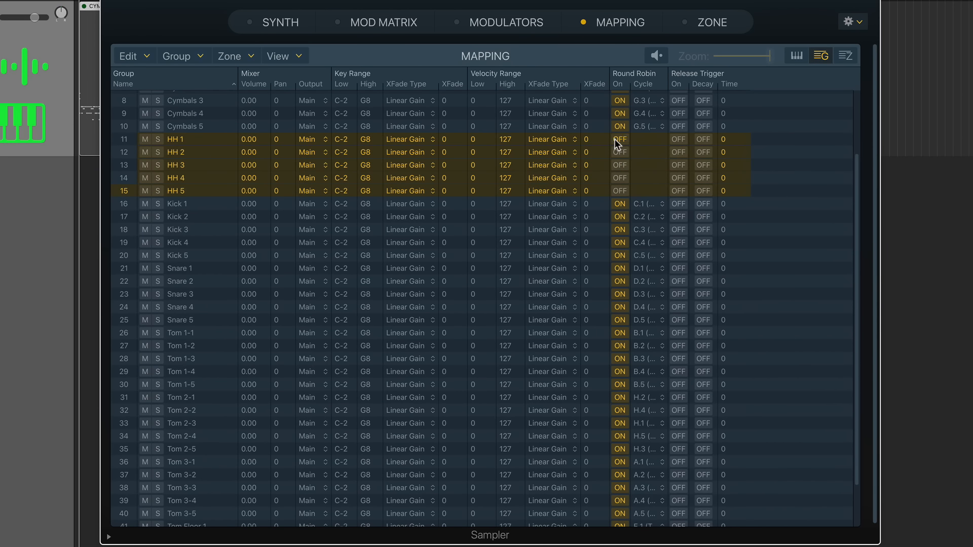
{"action": "left_click", "coordinate": [617, 139]}
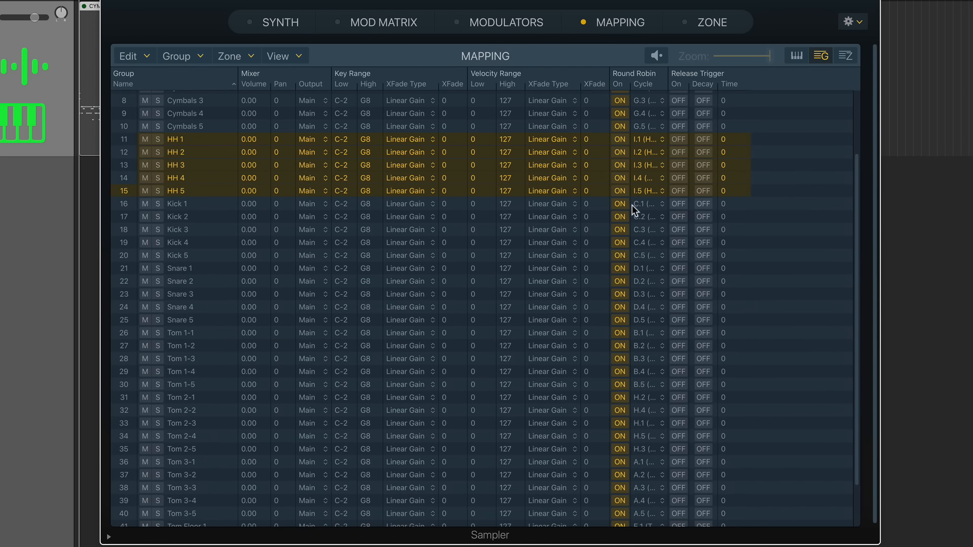
Step through groups HH 1 to HH 5 in the zone view to check whether they contain any zones
{"action": "left_click", "coordinate": [844, 57]}
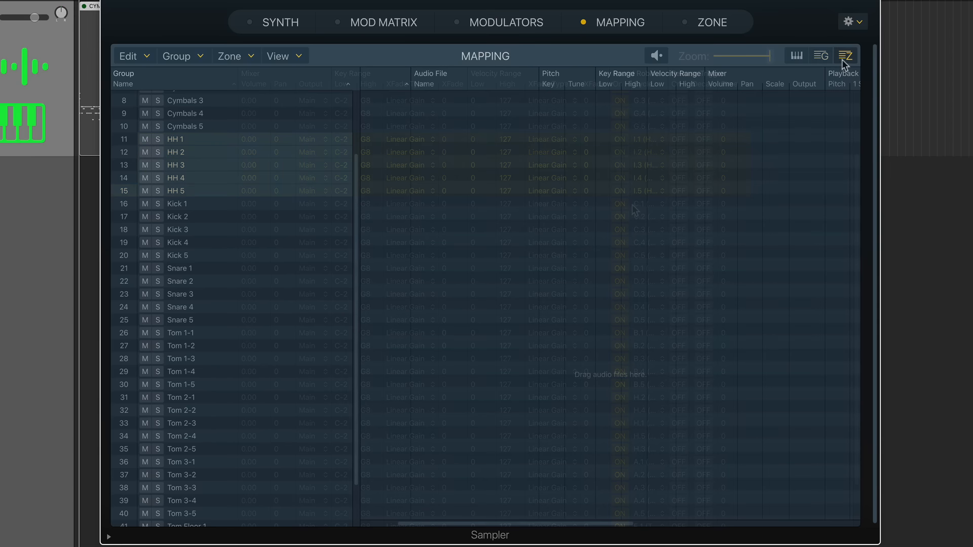
{"action": "left_click", "coordinate": [200, 130]}
{"action": "left_click", "coordinate": [212, 139]}
{"action": "key", "text": "Down"}
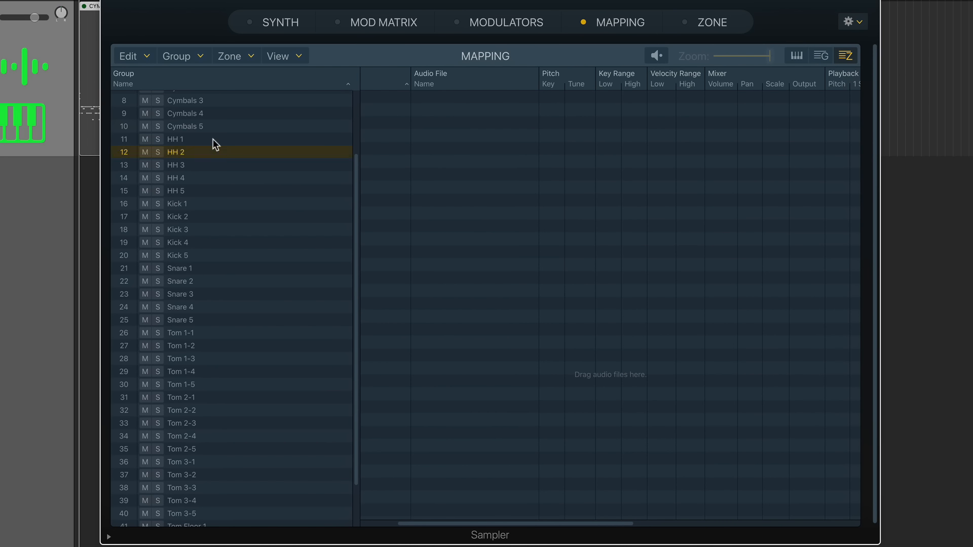
{"action": "key", "text": "Down"}
{"action": "key", "text": "Down"}
{"action": "key", "text": "Down"}
{"action": "key", "text": "Up"}
{"action": "key", "text": "Up"}
{"action": "key", "text": "Up"}
{"action": "key", "text": "Up"}
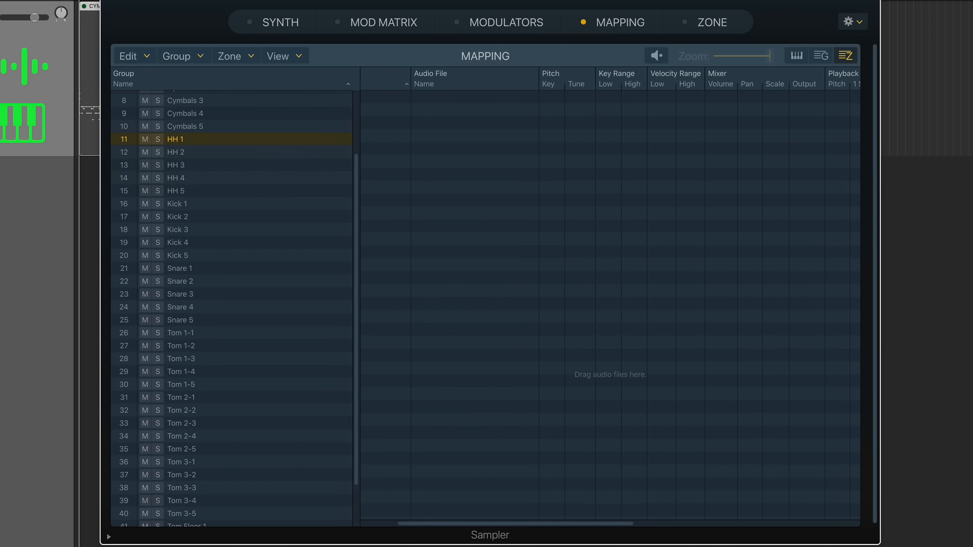
From Finder's Big Room folder, add hh close 1, hh loose 1, hh open 1, hh pedal 1 and hh wide open 1 to group HH 1
{"action": "left_click", "coordinate": [162, 546]}
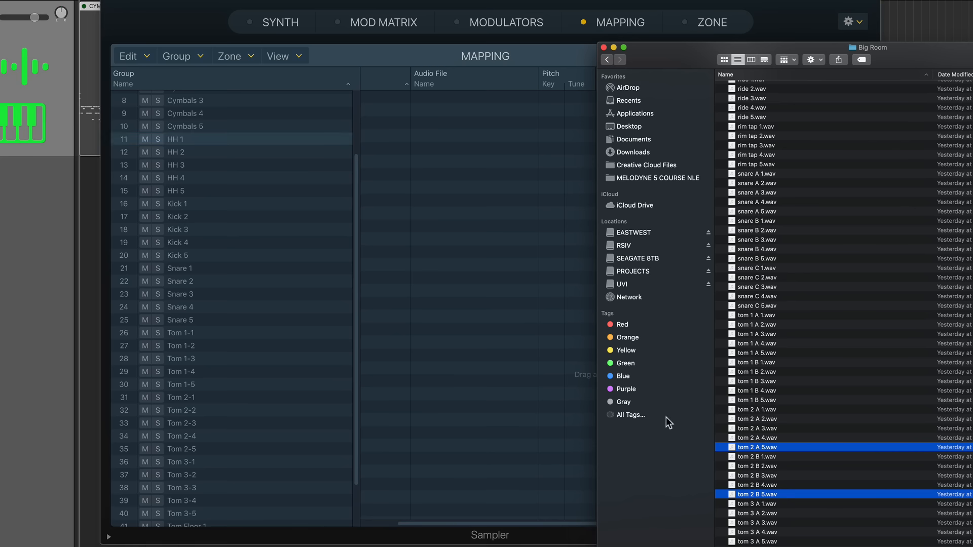
{"action": "left_click_drag", "start_coordinate": [689, 45], "coordinate": [620, 0]}
{"action": "left_click", "coordinate": [686, 193]}
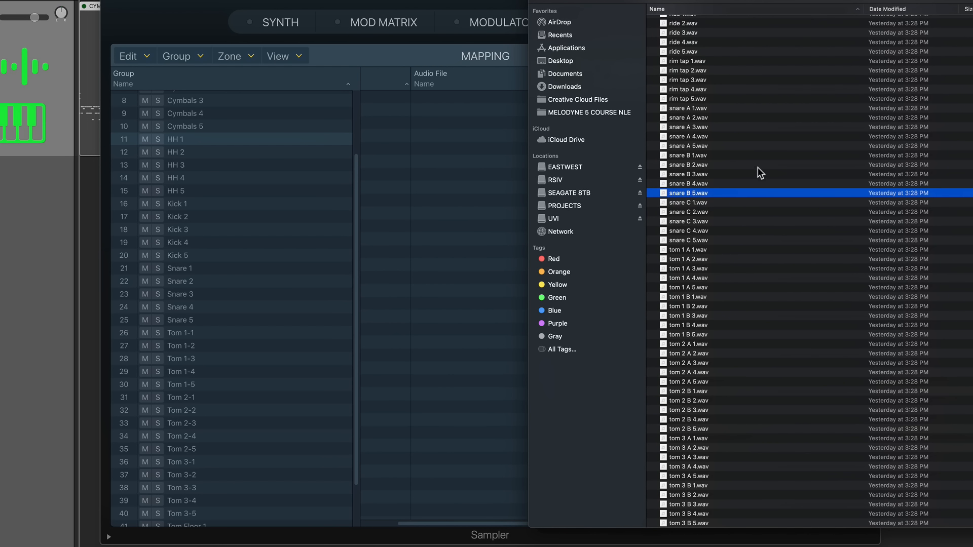
{"action": "scroll", "coordinate": [758, 168], "scroll_direction": "up", "scroll_amount": 10}
{"action": "scroll", "coordinate": [762, 169], "scroll_direction": "up", "scroll_amount": 10}
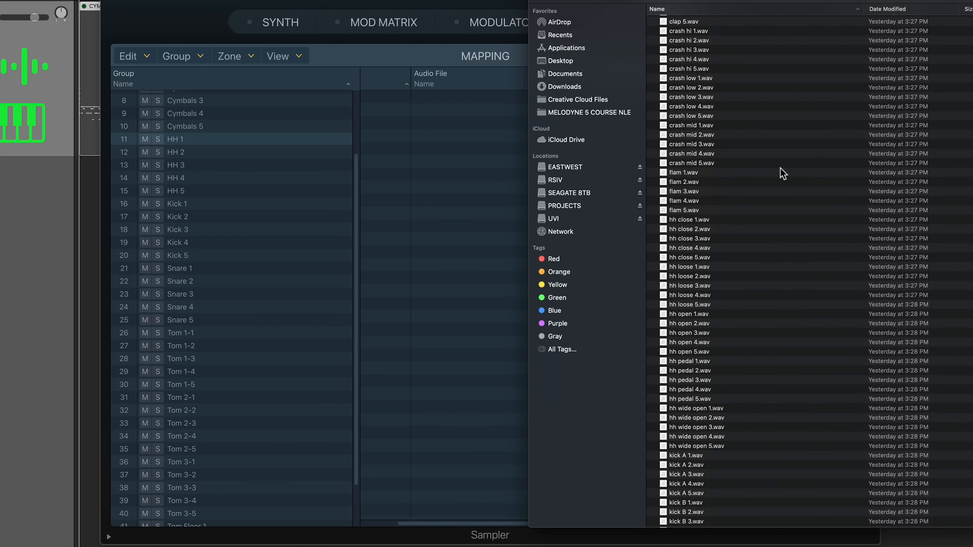
{"action": "left_click", "coordinate": [725, 227]}
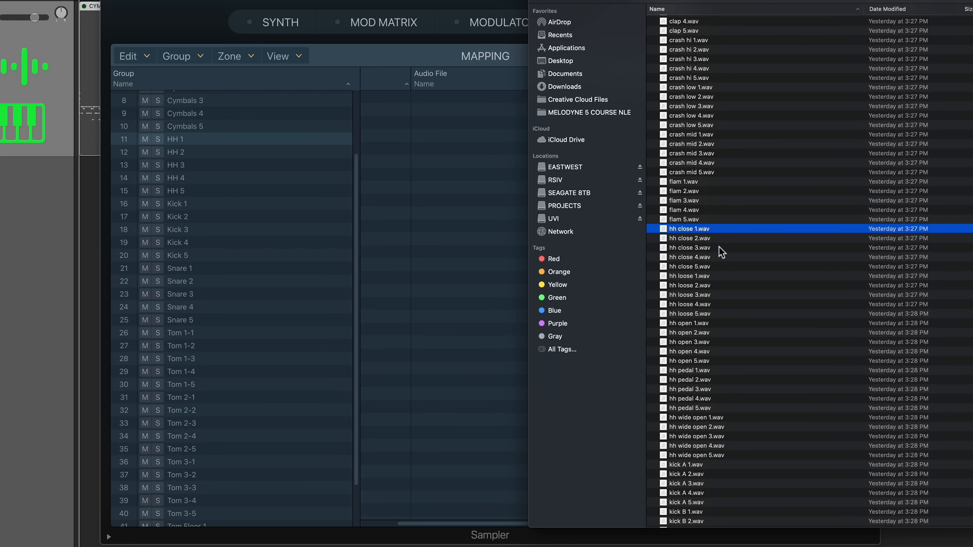
{"action": "left_click", "coordinate": [710, 275], "text": "super"}
{"action": "left_click", "coordinate": [714, 322], "text": "super"}
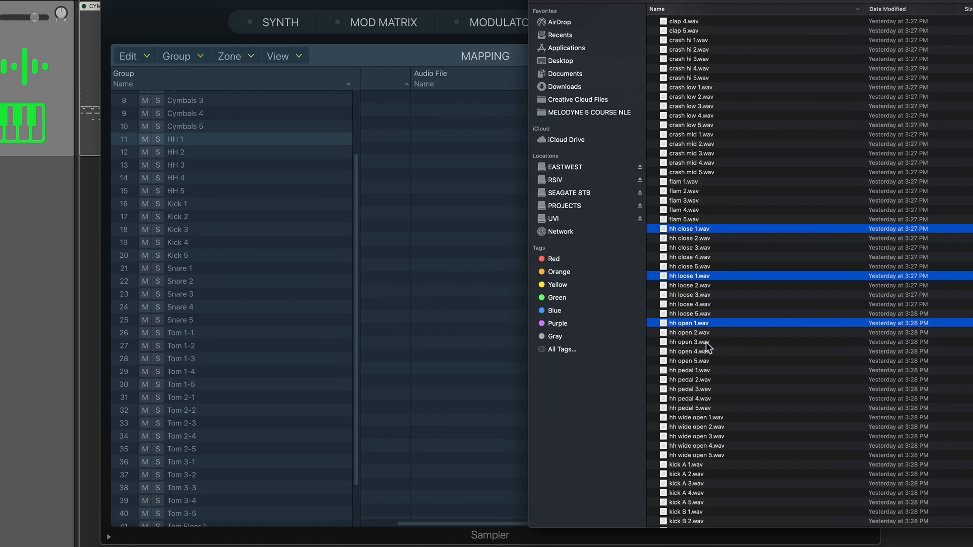
{"action": "left_click", "coordinate": [709, 371], "text": "super"}
{"action": "left_click", "coordinate": [710, 418], "text": "super"}
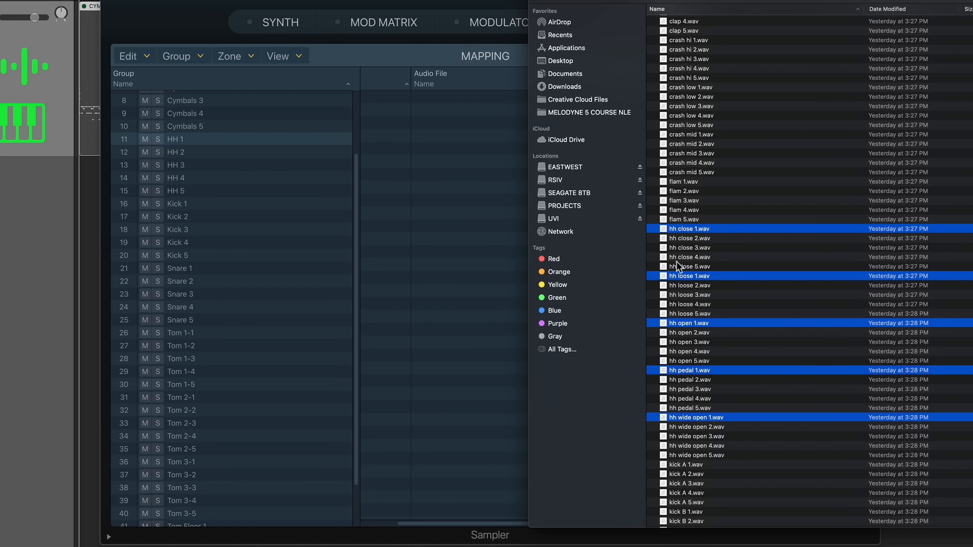
{"action": "left_click_drag", "start_coordinate": [685, 229], "coordinate": [437, 204]}
Add hh close 2, hh loose 2, hh open 2, hh pedal 2 and hh wide open 2 from Finder to group HH 2
{"action": "left_click", "coordinate": [210, 152]}
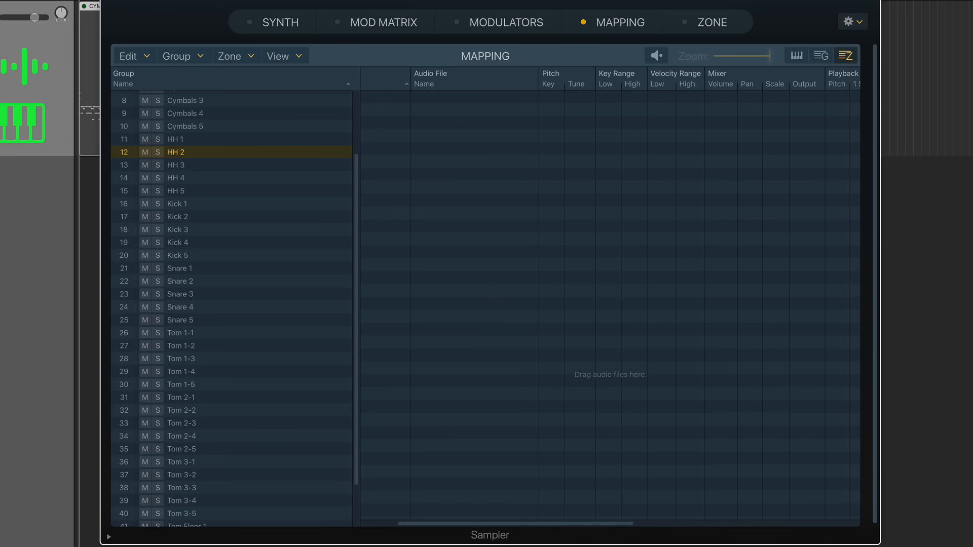
{"action": "left_click", "coordinate": [151, 546]}
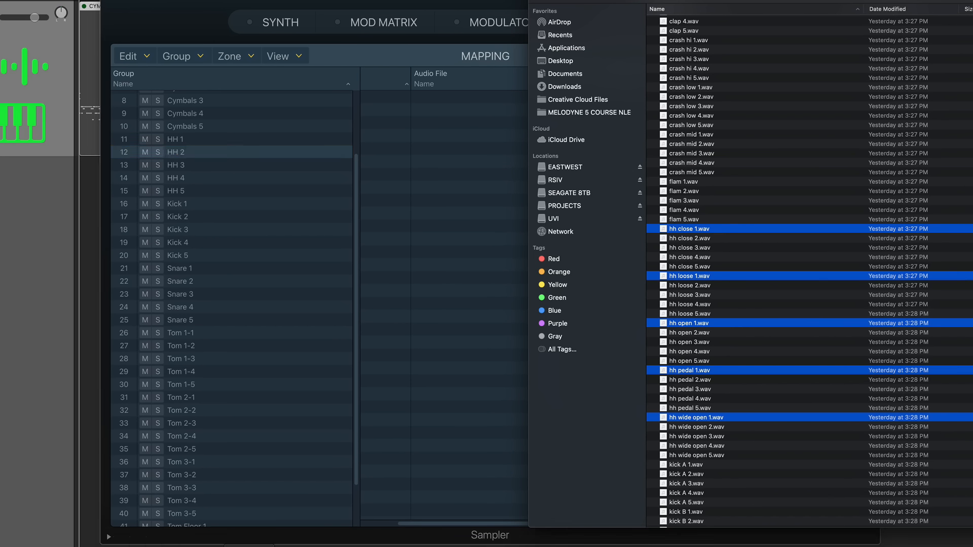
{"action": "left_click", "coordinate": [728, 238]}
{"action": "left_click", "coordinate": [719, 285], "text": "super"}
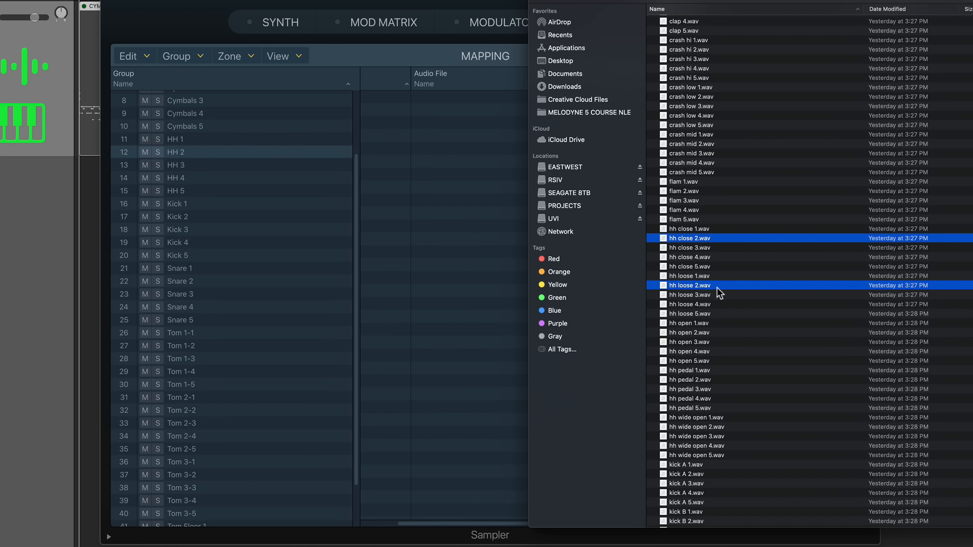
{"action": "left_click", "coordinate": [716, 332], "text": "super"}
{"action": "left_click", "coordinate": [715, 379], "text": "super"}
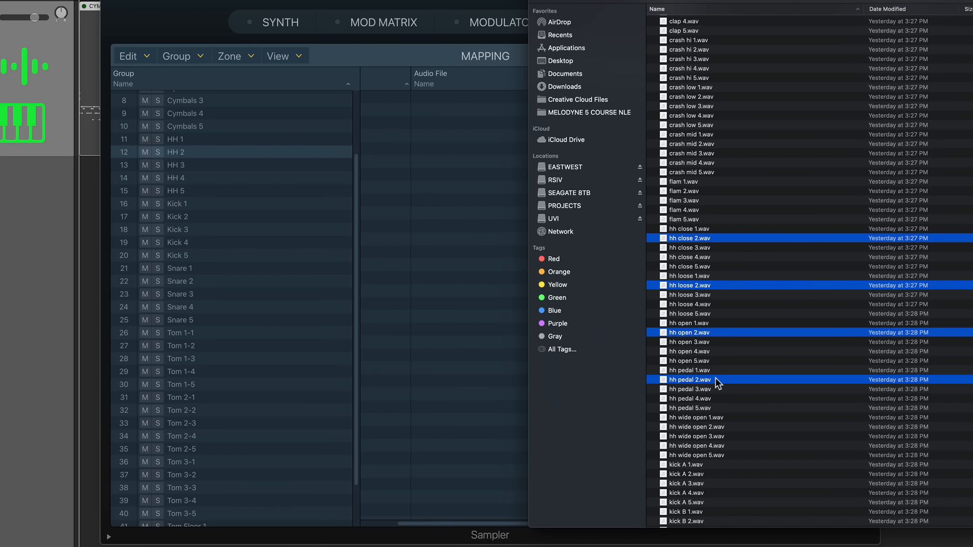
{"action": "left_click", "coordinate": [715, 427], "text": "super"}
{"action": "left_click_drag", "start_coordinate": [710, 408], "coordinate": [457, 242]}
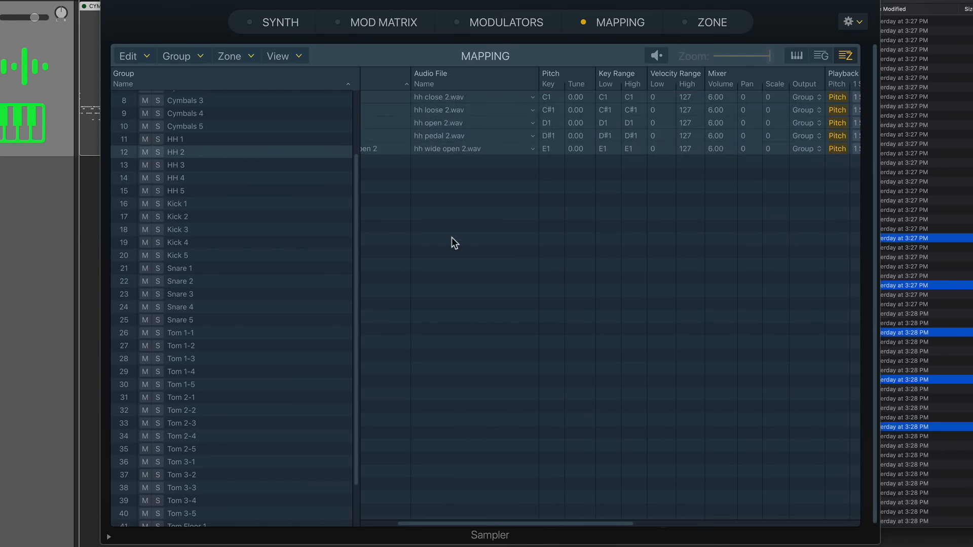
Add hh close 3, hh loose 3, hh open 3, hh pedal 3 and hh wide open 3 from Finder to group HH 3
{"action": "left_click", "coordinate": [220, 163]}
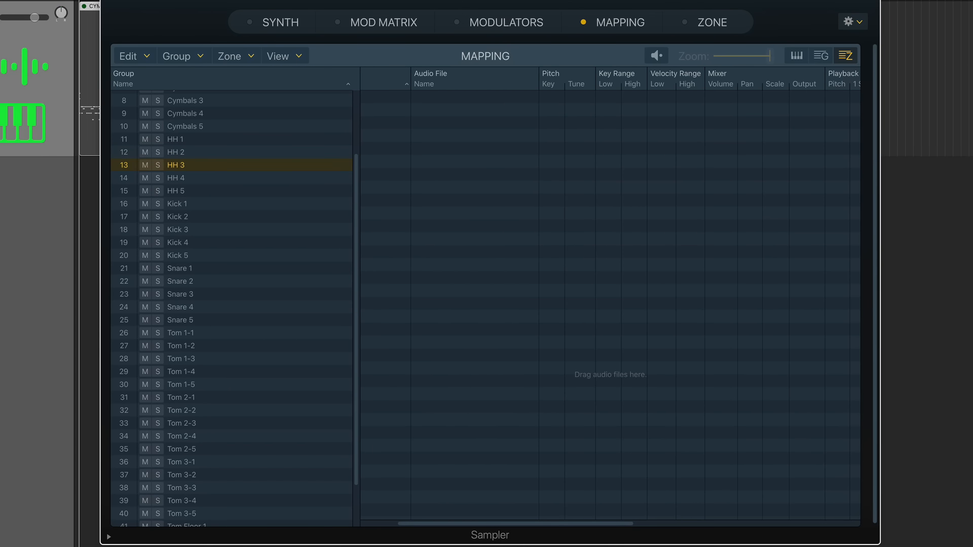
{"action": "left_click", "coordinate": [152, 546]}
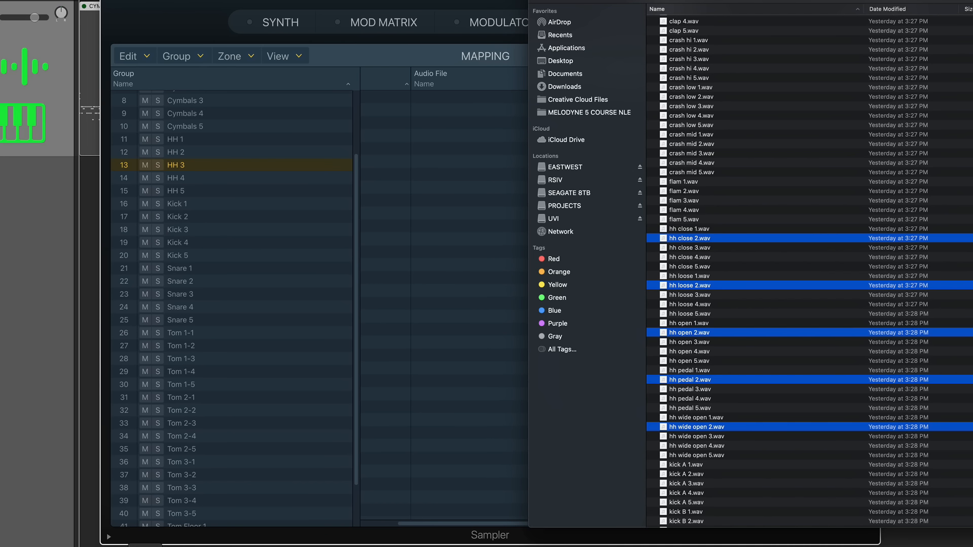
{"action": "left_click", "coordinate": [732, 248]}
{"action": "left_click", "coordinate": [716, 294], "text": "super"}
{"action": "left_click", "coordinate": [719, 343], "text": "super"}
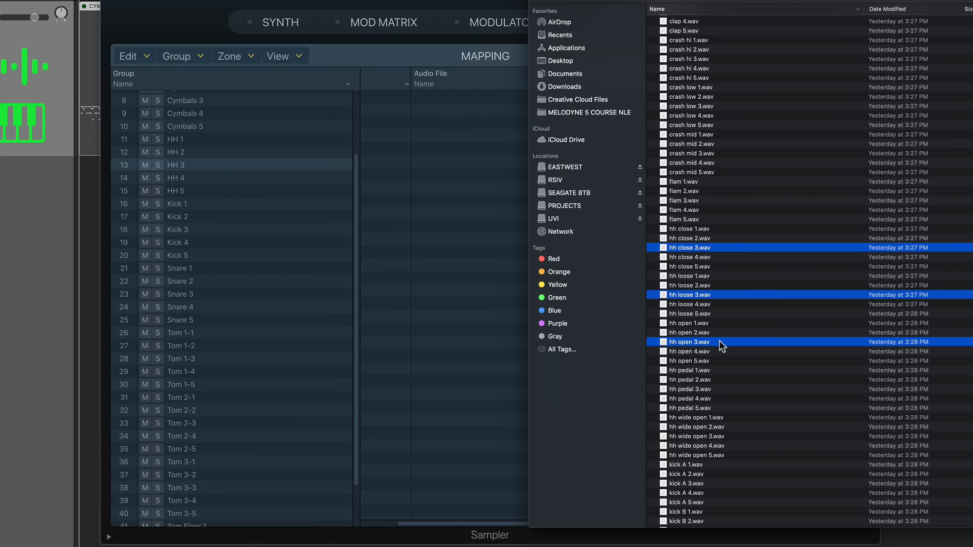
{"action": "left_click", "coordinate": [722, 389], "text": "super"}
{"action": "left_click", "coordinate": [732, 437], "text": "super"}
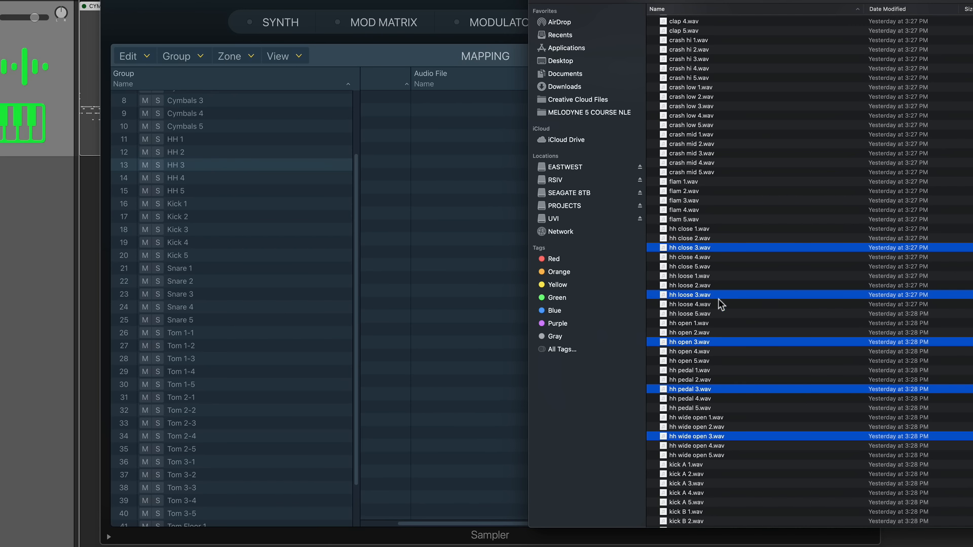
{"action": "left_click_drag", "start_coordinate": [718, 299], "coordinate": [482, 255]}
Turn on 1 Shot playback for every zone in groups HH 1 to HH 5 at once
{"action": "left_click", "coordinate": [251, 139]}
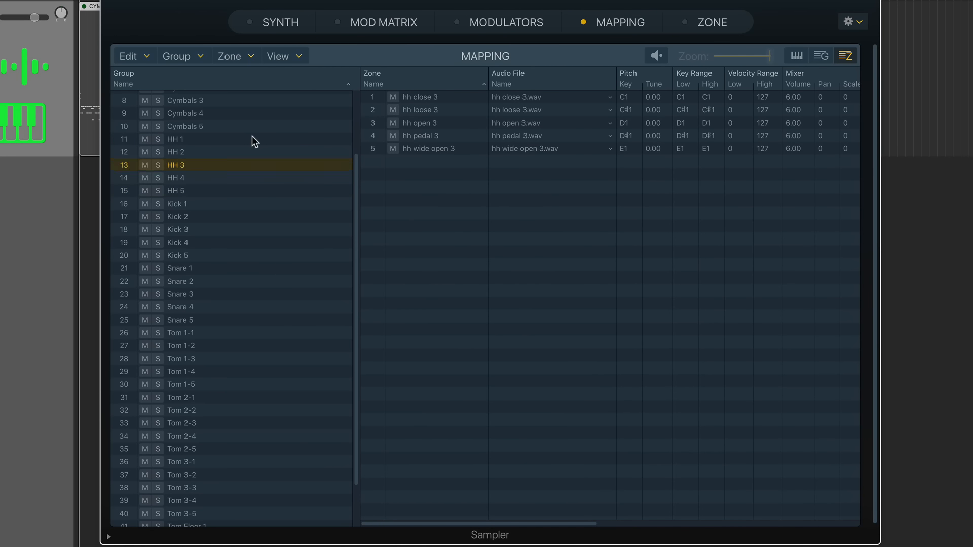
{"action": "left_click", "coordinate": [251, 136]}
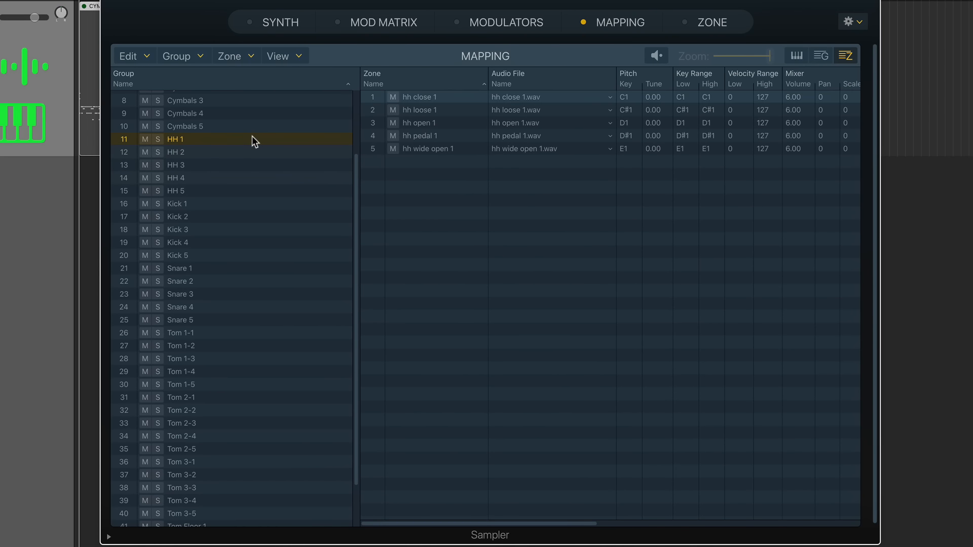
{"action": "left_click", "coordinate": [251, 189], "text": "shift"}
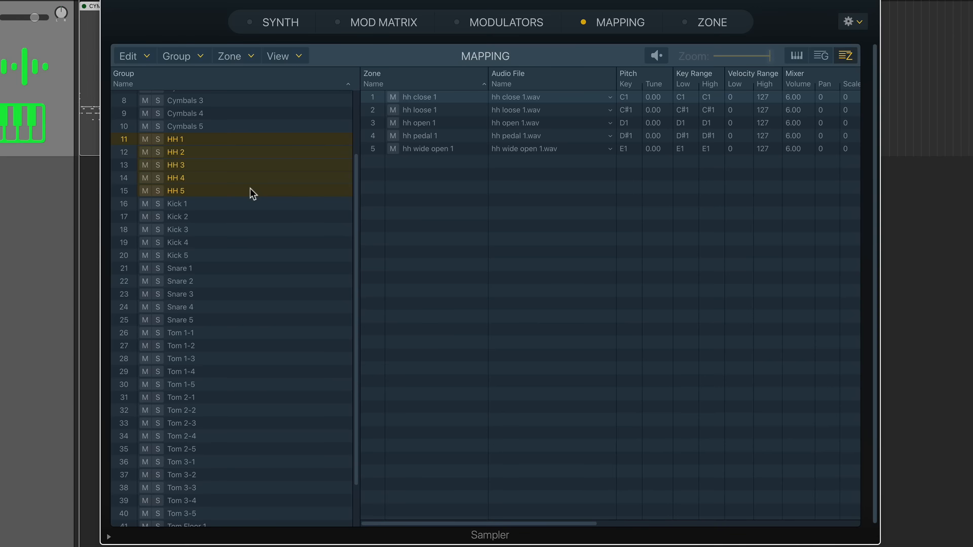
{"action": "left_click", "coordinate": [538, 449]}
{"action": "key", "text": "super+a"}
{"action": "scroll", "coordinate": [528, 445], "scroll_direction": "right", "scroll_amount": 5}
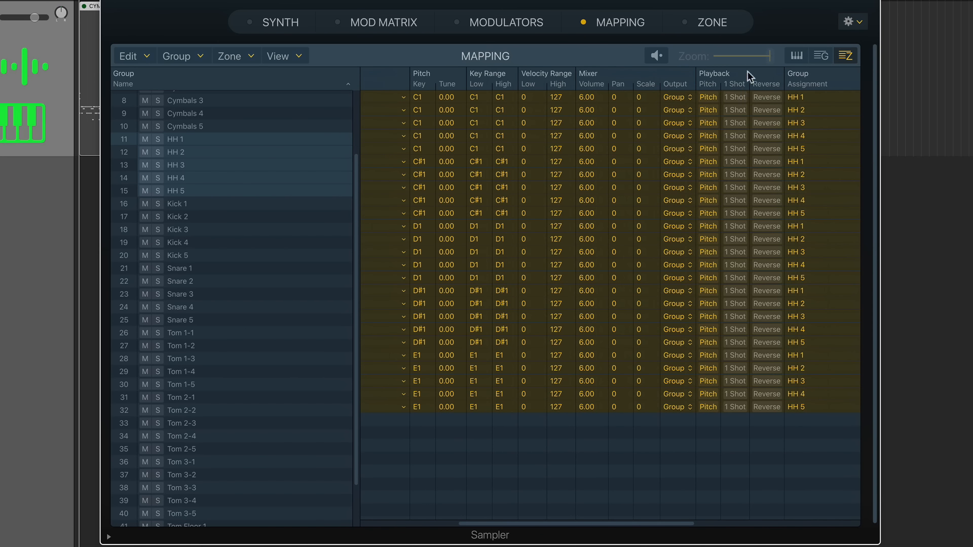
{"action": "left_click", "coordinate": [733, 97]}
{"action": "left_click", "coordinate": [531, 430]}
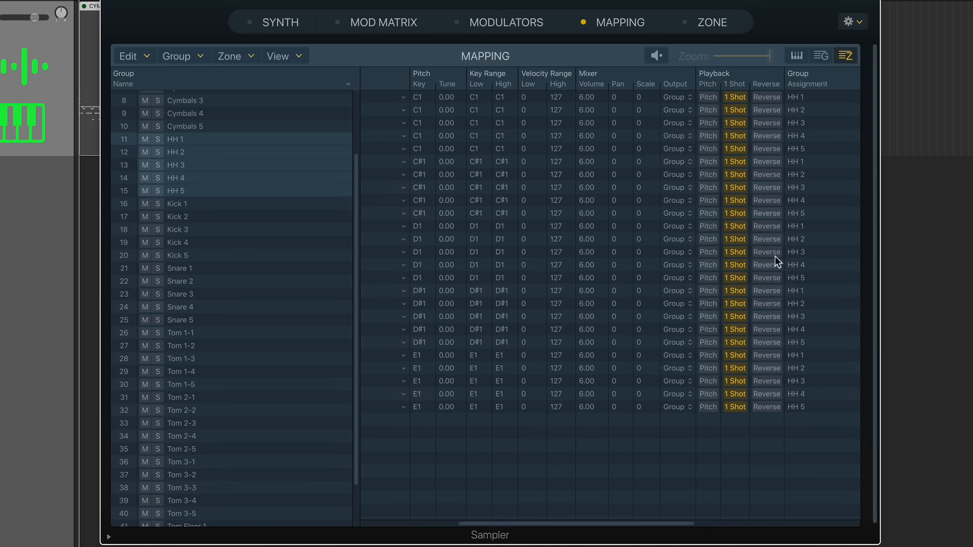
In the keyboard mapping view of group HH 1, move zone hh close 1 to F#1 and hh loose 1 to F#0
{"action": "left_click", "coordinate": [255, 139]}
{"action": "left_click", "coordinate": [263, 136]}
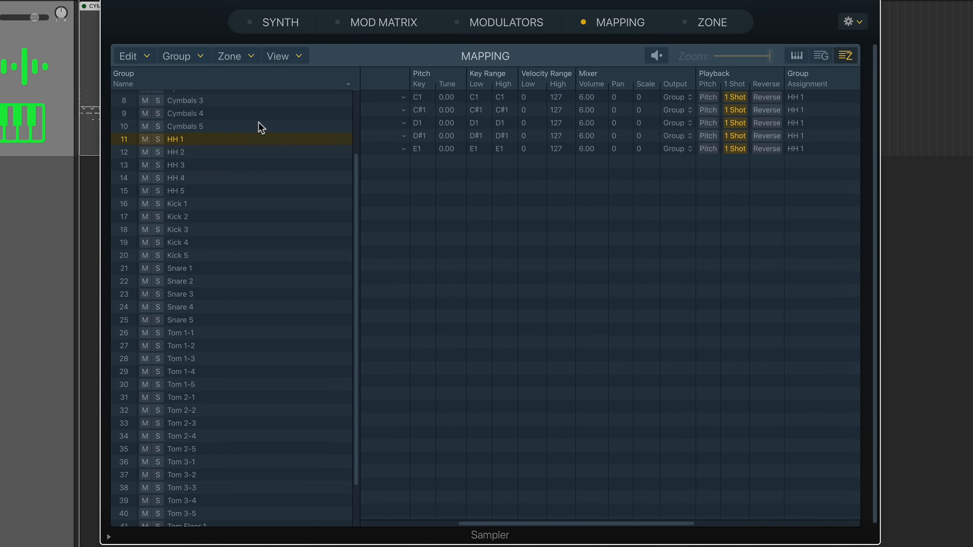
{"action": "left_click", "coordinate": [258, 124]}
{"action": "left_click", "coordinate": [243, 142]}
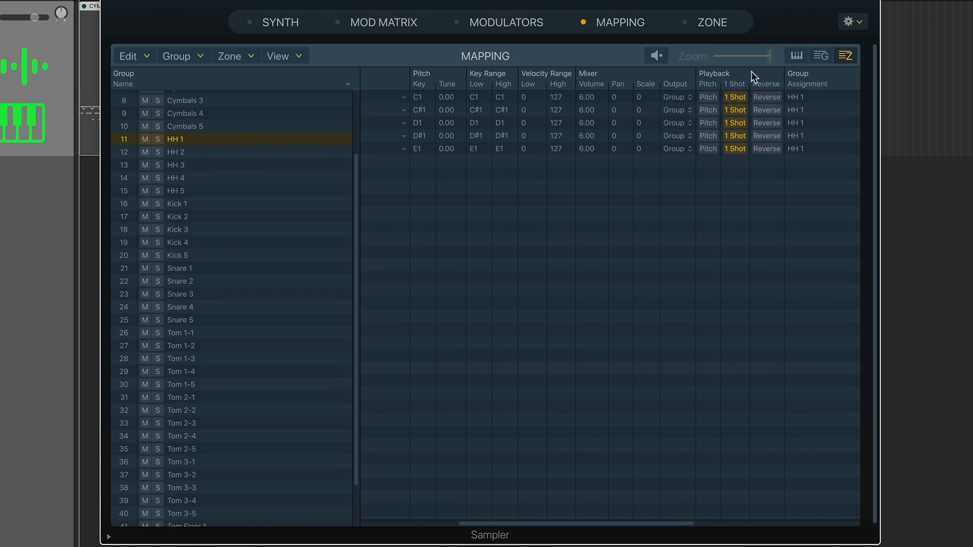
{"action": "left_click", "coordinate": [804, 57]}
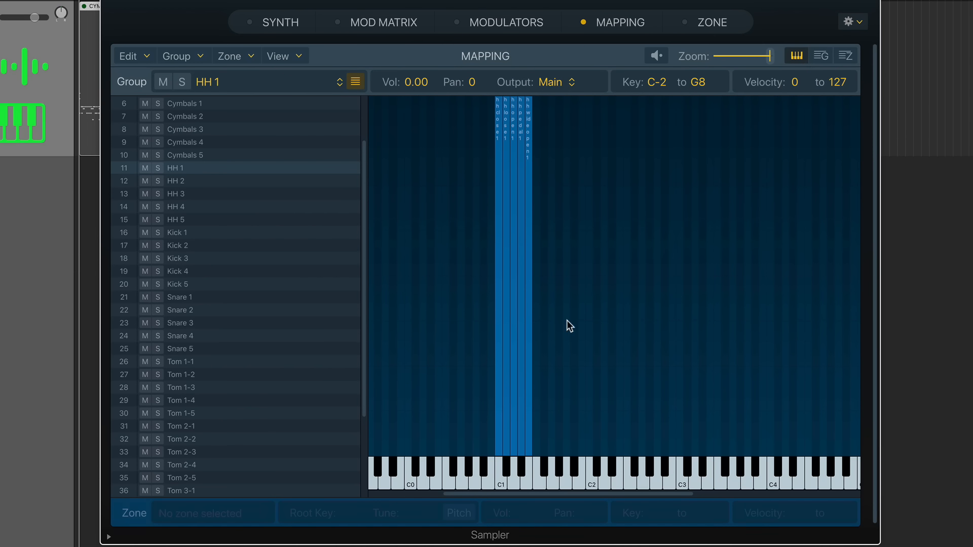
{"action": "scroll", "coordinate": [465, 399], "scroll_direction": "left", "scroll_amount": 1}
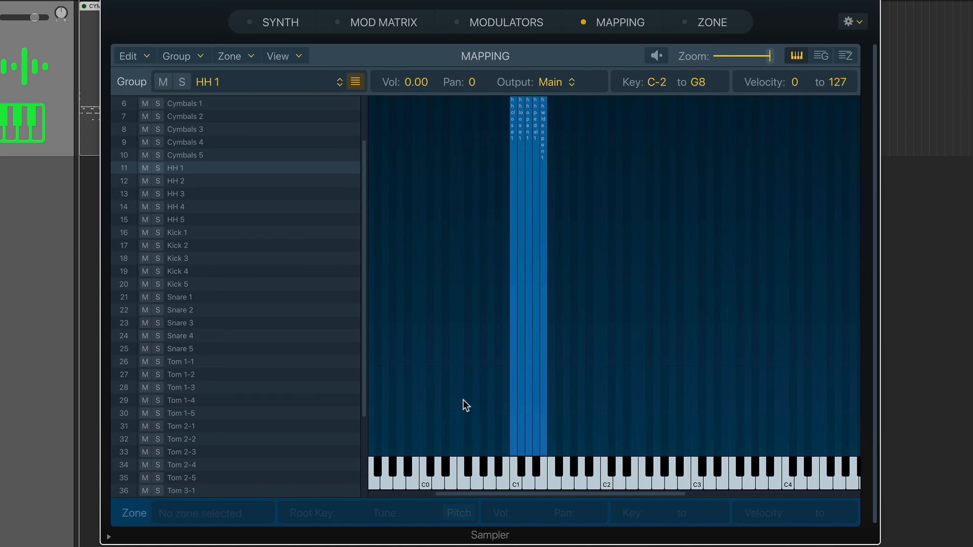
{"action": "scroll", "coordinate": [480, 443], "scroll_direction": "right", "scroll_amount": 1}
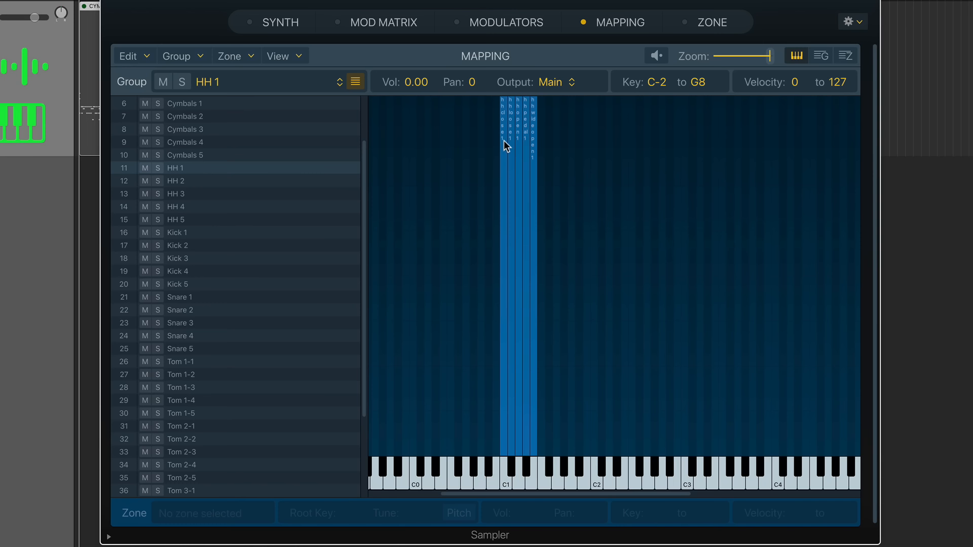
{"action": "left_click_drag", "start_coordinate": [505, 140], "coordinate": [551, 138]}
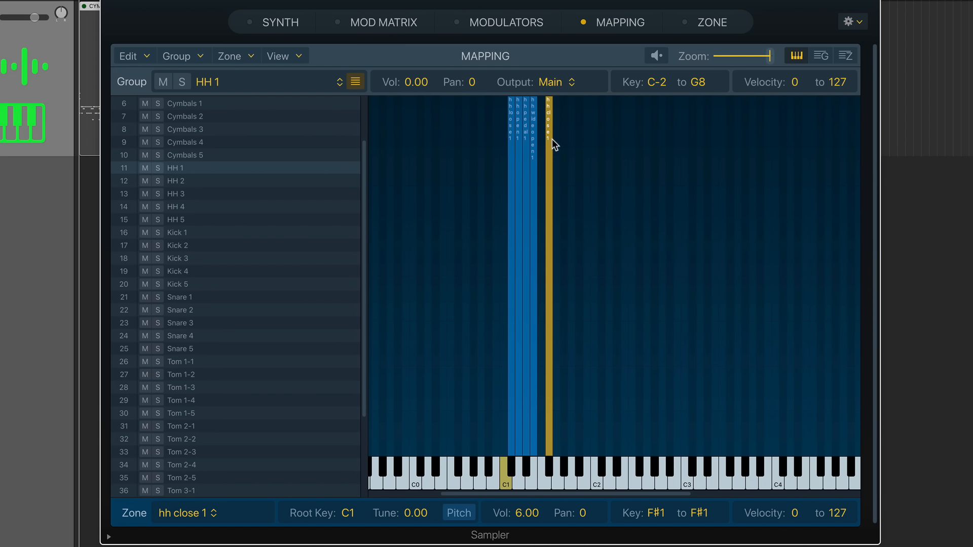
{"action": "left_click", "coordinate": [512, 141]}
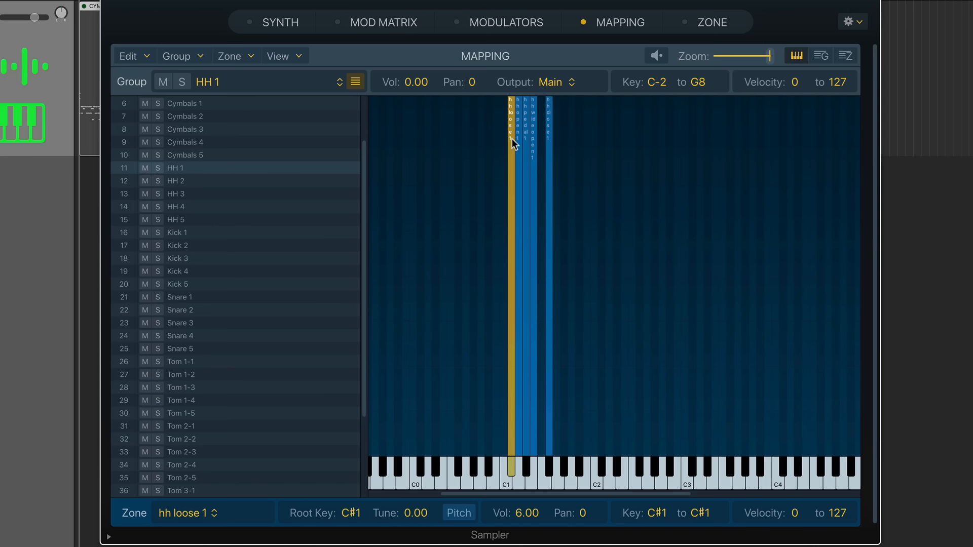
{"action": "left_click_drag", "start_coordinate": [512, 141], "coordinate": [456, 138]}
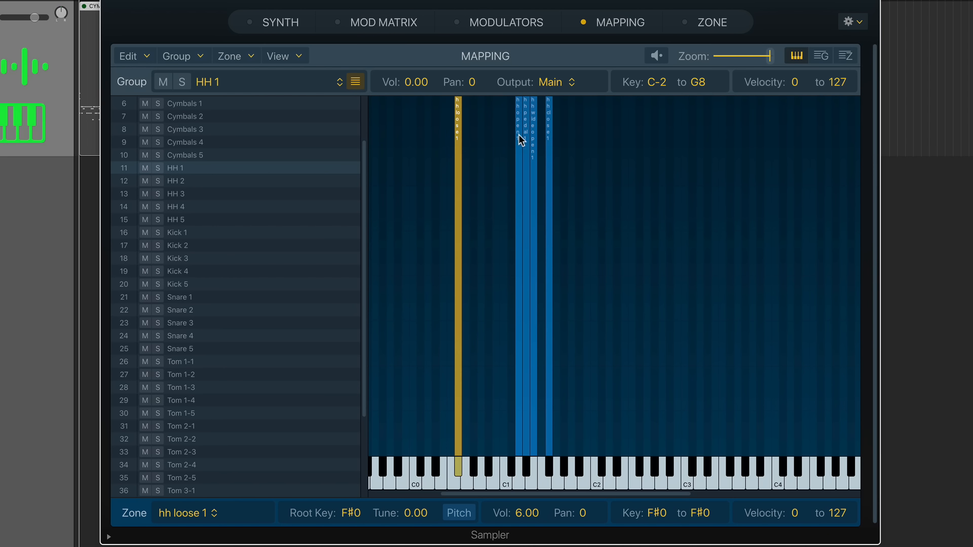
Move hh open 1 to A#1, hh pedal 1 to G#1 and hh wide open 1 to A#0 in group HH 1
{"action": "left_click_drag", "start_coordinate": [518, 134], "coordinate": [487, 146]}
{"action": "left_click_drag", "start_coordinate": [624, 202], "coordinate": [453, 214]}
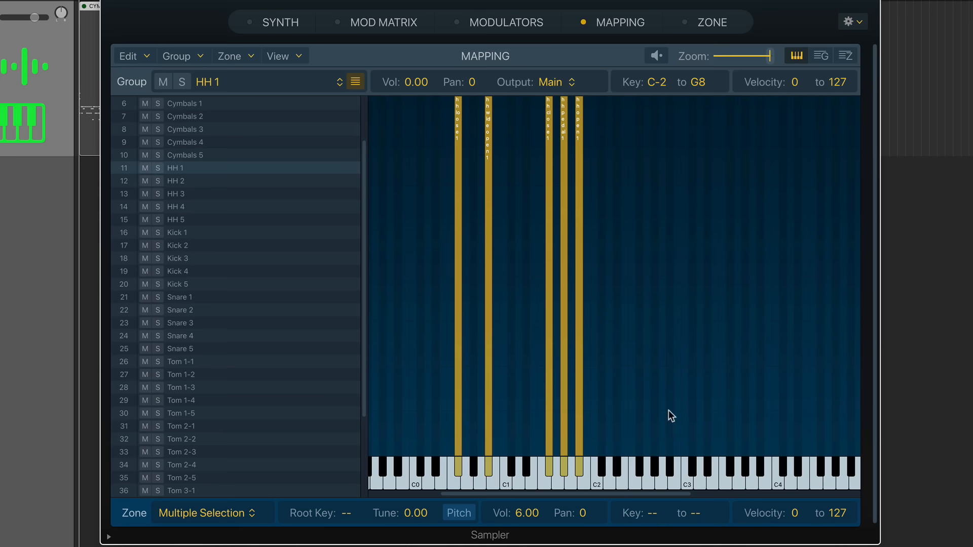
{"action": "left_click", "coordinate": [642, 298]}
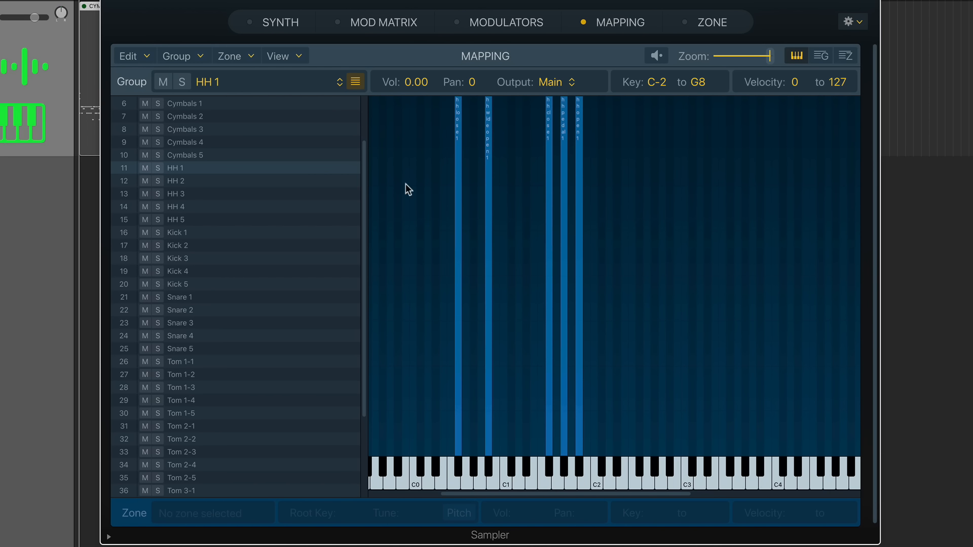
Step through groups HH 1 to HH 5 to compare the key positions of their zones
{"action": "left_click", "coordinate": [329, 181]}
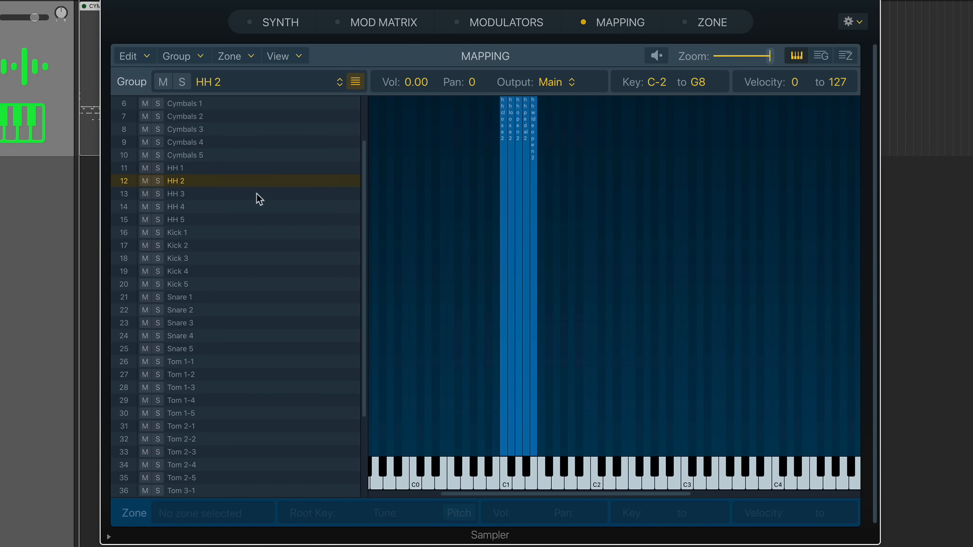
{"action": "key", "text": "Down"}
{"action": "key", "text": "Down"}
{"action": "key", "text": "Down"}
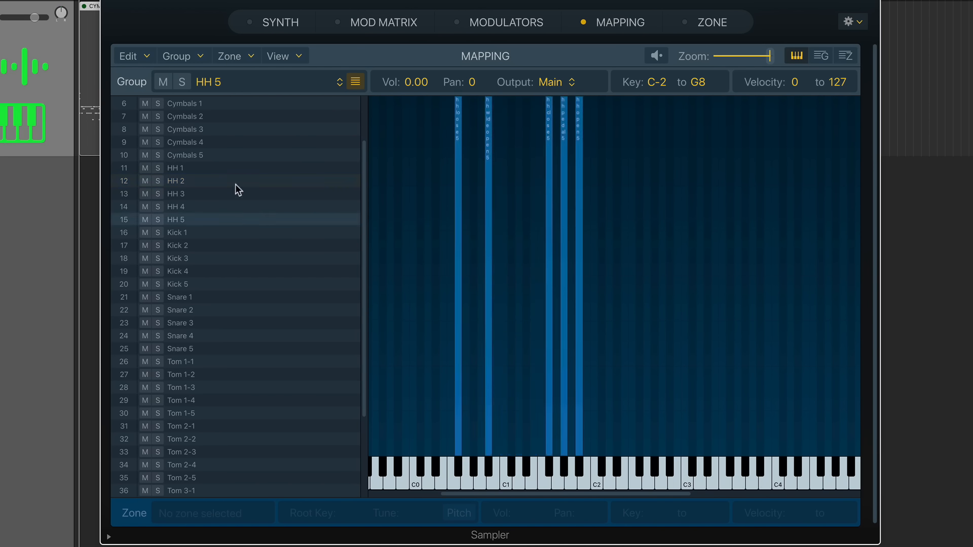
{"action": "left_click", "coordinate": [233, 167]}
{"action": "key", "text": "Down"}
{"action": "key", "text": "Down"}
{"action": "key", "text": "Down"}
{"action": "key", "text": "Down"}
{"action": "key", "text": "Down"}
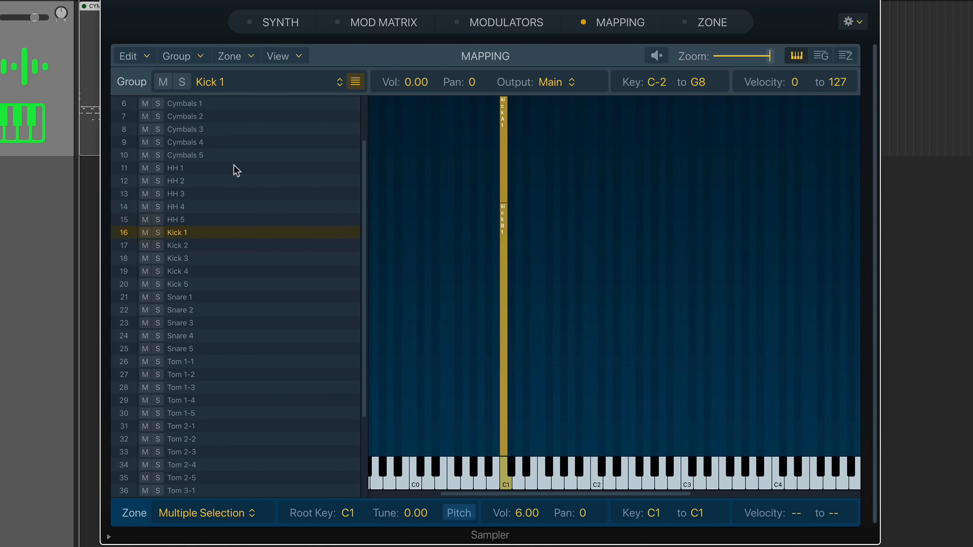
{"action": "key", "text": "Up"}
{"action": "key", "text": "Up"}
{"action": "key", "text": "Up"}
{"action": "key", "text": "Up"}
Cycle repeatedly through groups HH 1 to HH 5 to check which hi-hat zone sits on each mapped key
{"action": "left_click", "coordinate": [233, 167]}
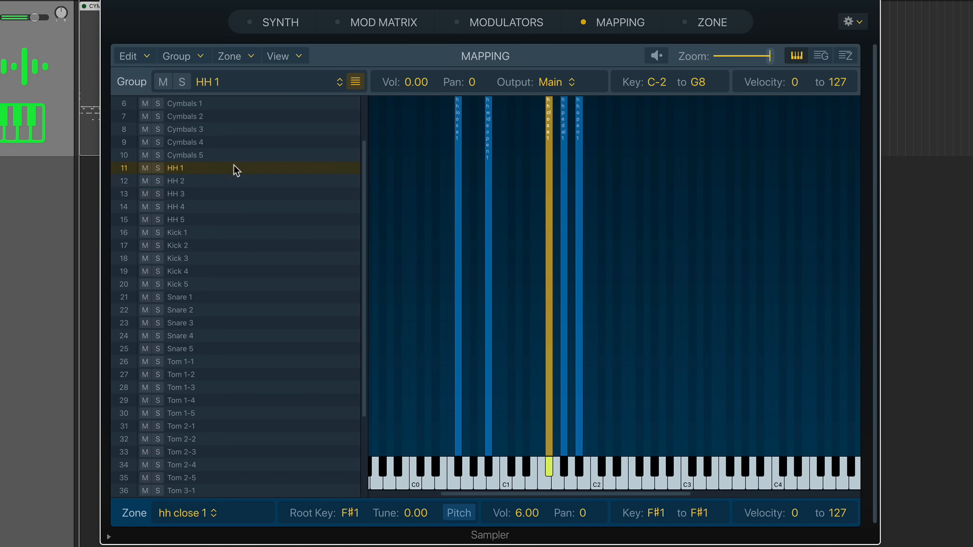
{"action": "key", "text": "Down"}
{"action": "key", "text": "Down"}
{"action": "key", "text": "Down"}
{"action": "key", "text": "Down"}
{"action": "left_click", "coordinate": [233, 168]}
{"action": "key", "text": "Down"}
{"action": "key", "text": "Down"}
{"action": "key", "text": "Down"}
{"action": "key", "text": "Down"}
{"action": "left_click", "coordinate": [233, 168]}
{"action": "key", "text": "Down"}
{"action": "key", "text": "Down"}
{"action": "key", "text": "Down"}
{"action": "key", "text": "Down"}
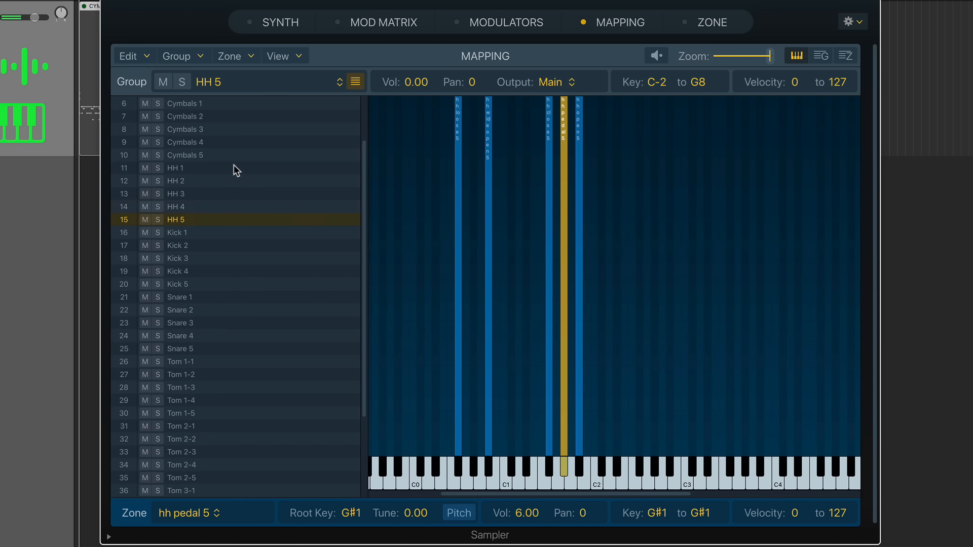
{"action": "left_click", "coordinate": [233, 168]}
{"action": "key", "text": "Down"}
{"action": "key", "text": "Down"}
{"action": "key", "text": "Down"}
{"action": "key", "text": "Down"}
{"action": "left_click", "coordinate": [233, 168]}
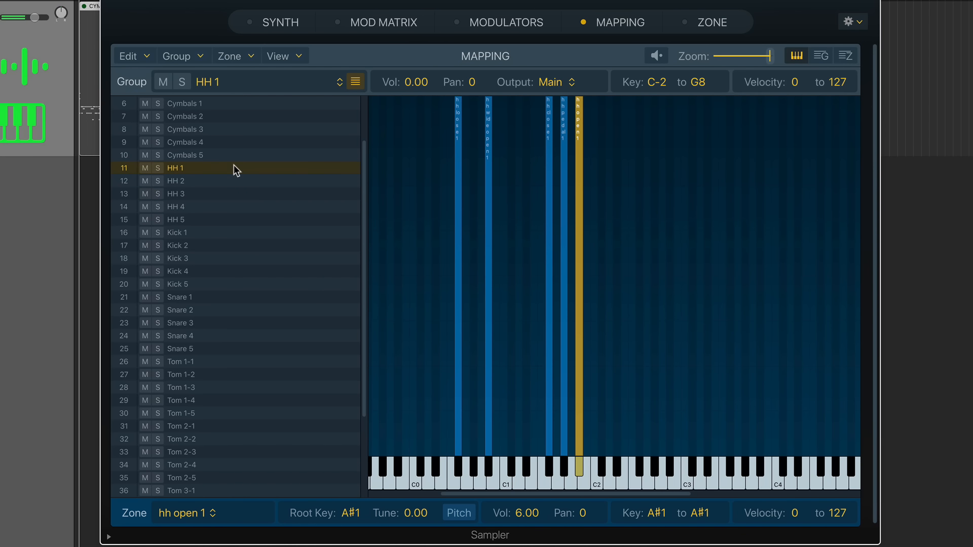
{"action": "key", "text": "Down"}
{"action": "key", "text": "Down"}
{"action": "key", "text": "Down"}
{"action": "key", "text": "Down"}
{"action": "left_click", "coordinate": [234, 167]}
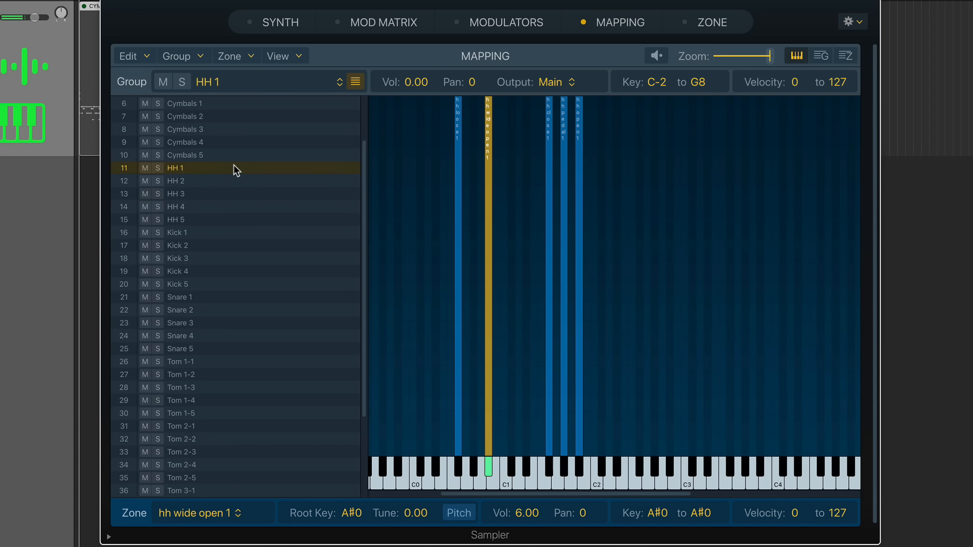
{"action": "key", "text": "Down"}
{"action": "key", "text": "Down"}
{"action": "key", "text": "Down"}
{"action": "key", "text": "Down"}
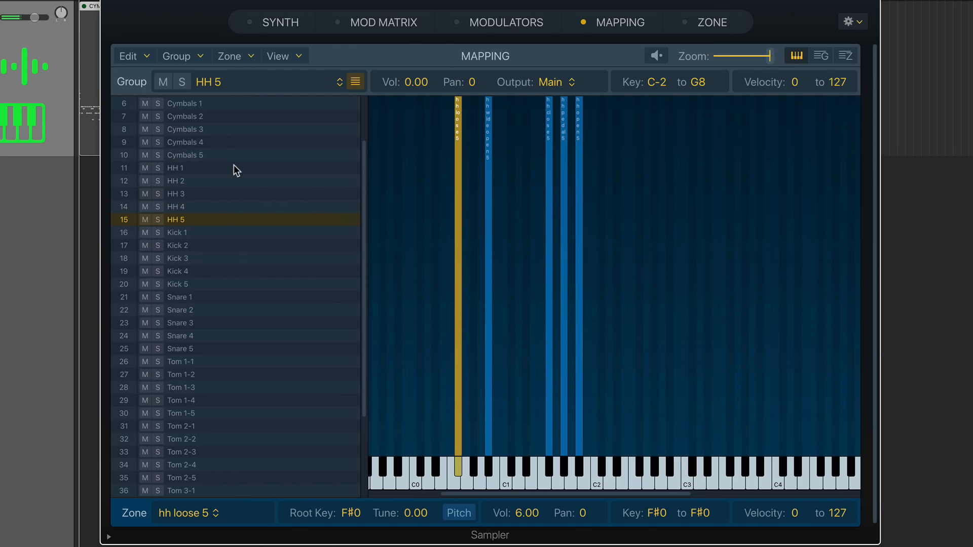
{"action": "left_click", "coordinate": [233, 168]}
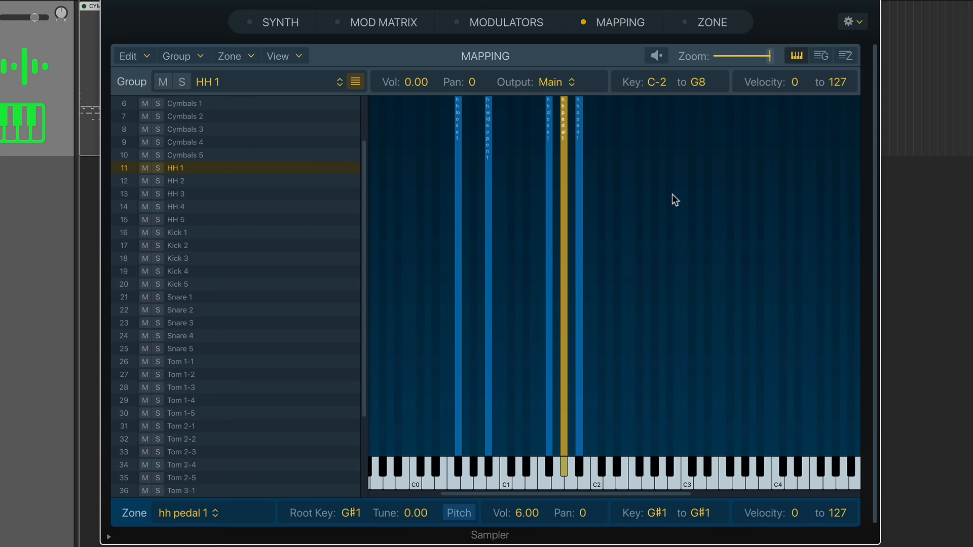
Show the Playback columns in the group list
{"action": "left_click", "coordinate": [821, 56]}
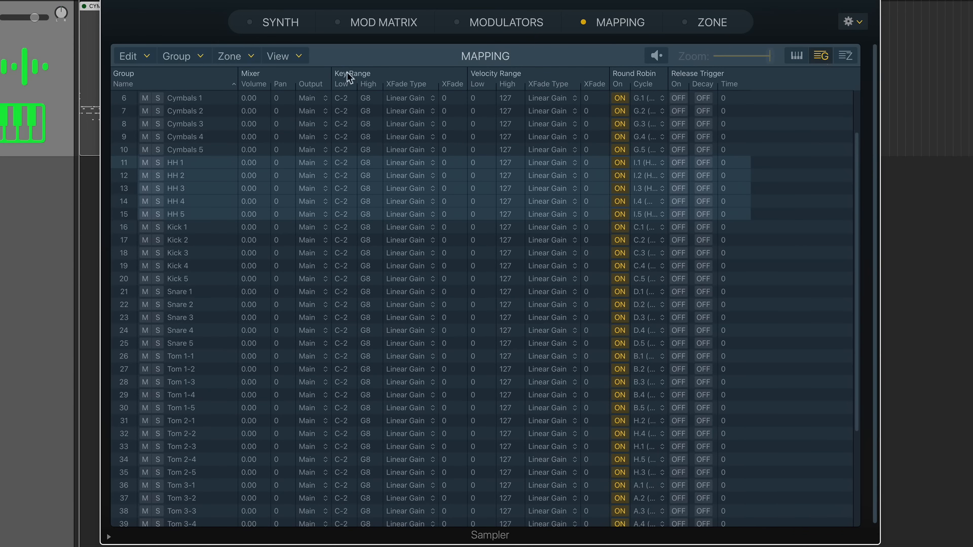
{"action": "left_click", "coordinate": [300, 53]}
{"action": "mouse_move", "coordinate": [315, 118]}
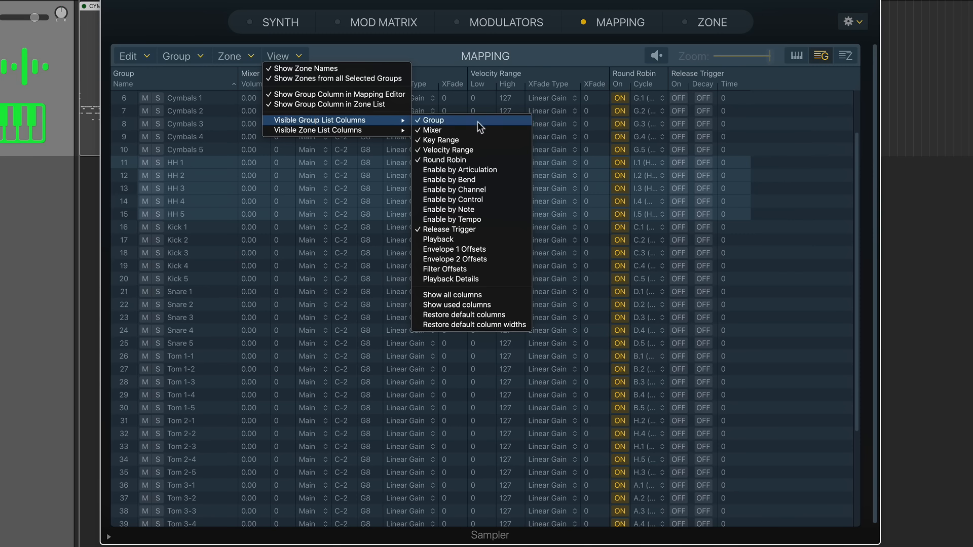
{"action": "left_click", "coordinate": [489, 239]}
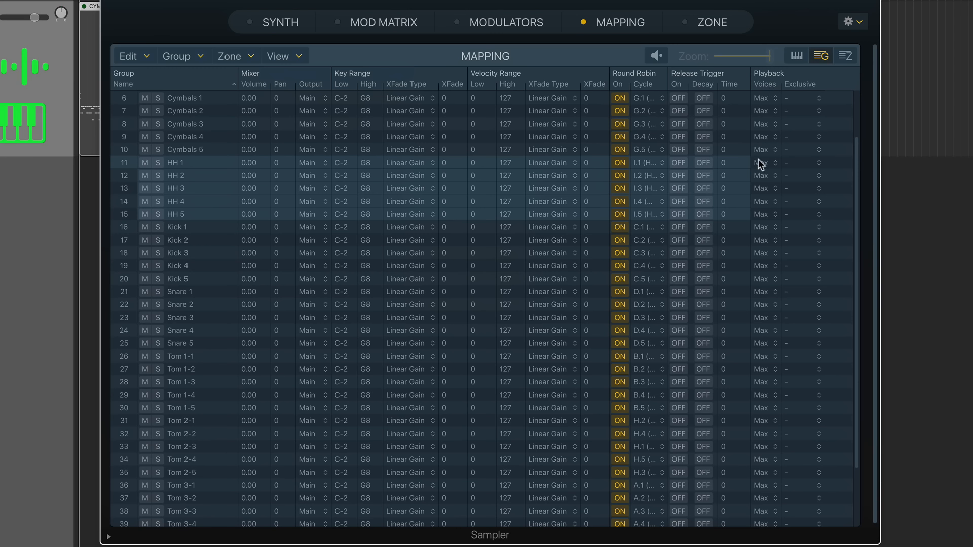
Set groups HH 1 to HH 5 to 1 voice and exclusive Class 1
{"action": "left_click", "coordinate": [218, 162]}
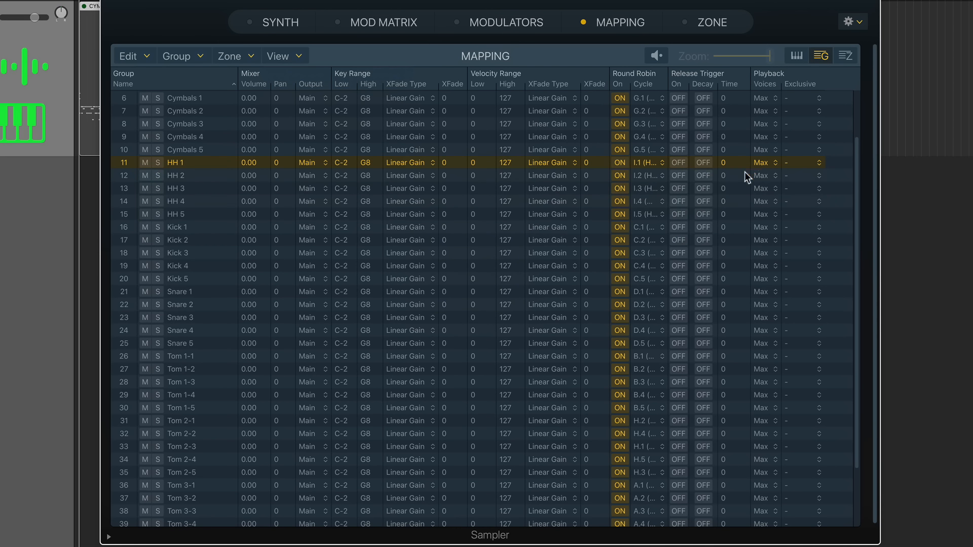
{"action": "left_click", "coordinate": [208, 213], "text": "shift"}
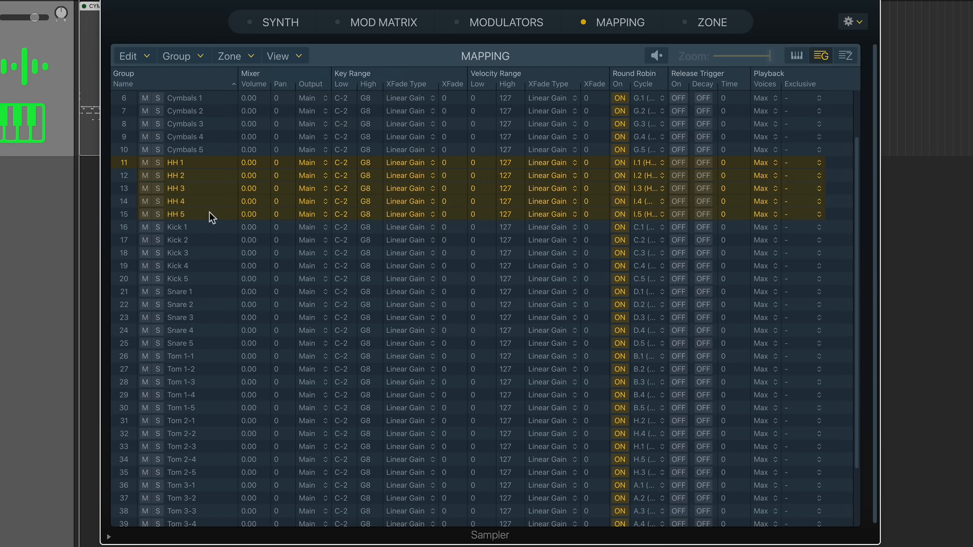
{"action": "left_click", "coordinate": [773, 163]}
{"action": "left_click", "coordinate": [763, 174]}
{"action": "left_click", "coordinate": [803, 163]}
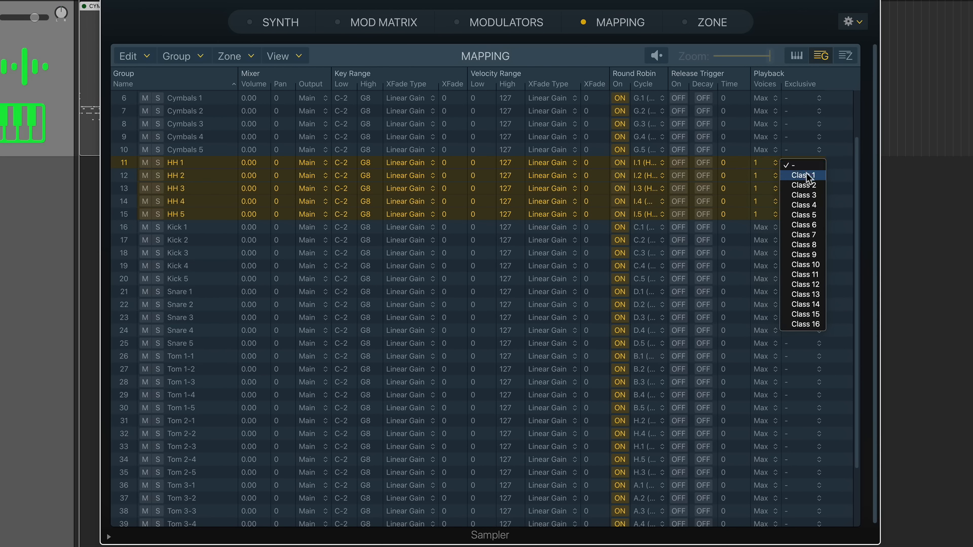
{"action": "left_click", "coordinate": [805, 175]}
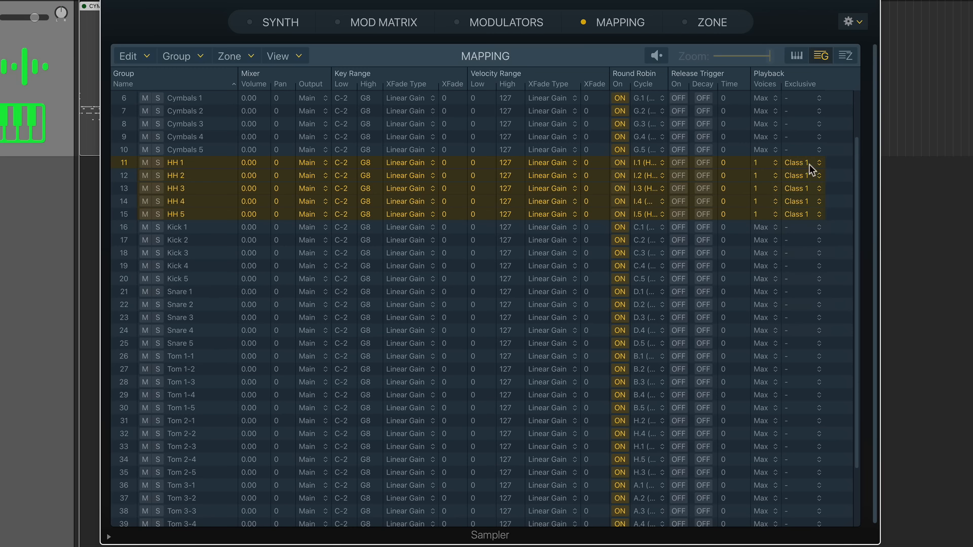
Review the exclusive class choices and step repeatedly through groups HH 1 to HH 5 to check how the hi-hat groups respond
{"action": "left_click", "coordinate": [813, 211]}
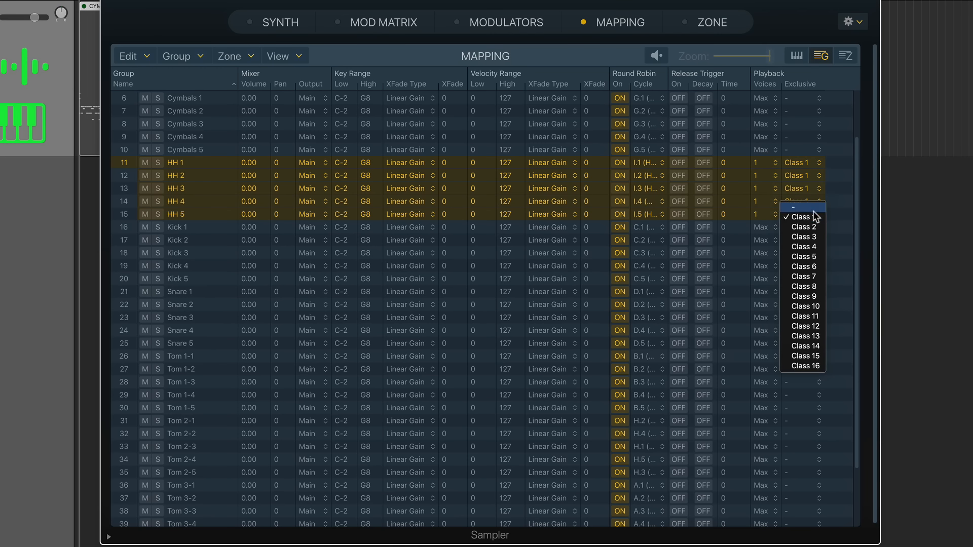
{"action": "left_click", "coordinate": [810, 161]}
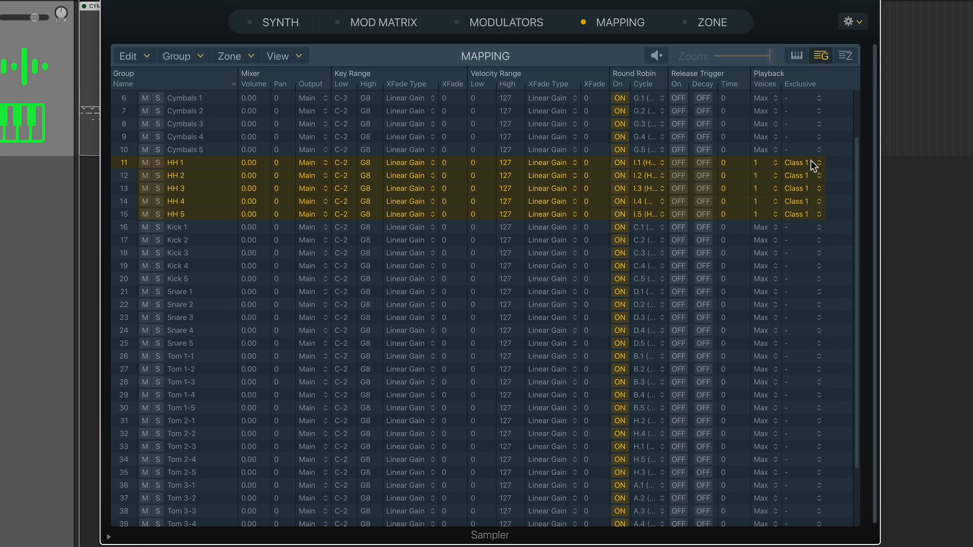
{"action": "left_click", "coordinate": [206, 164]}
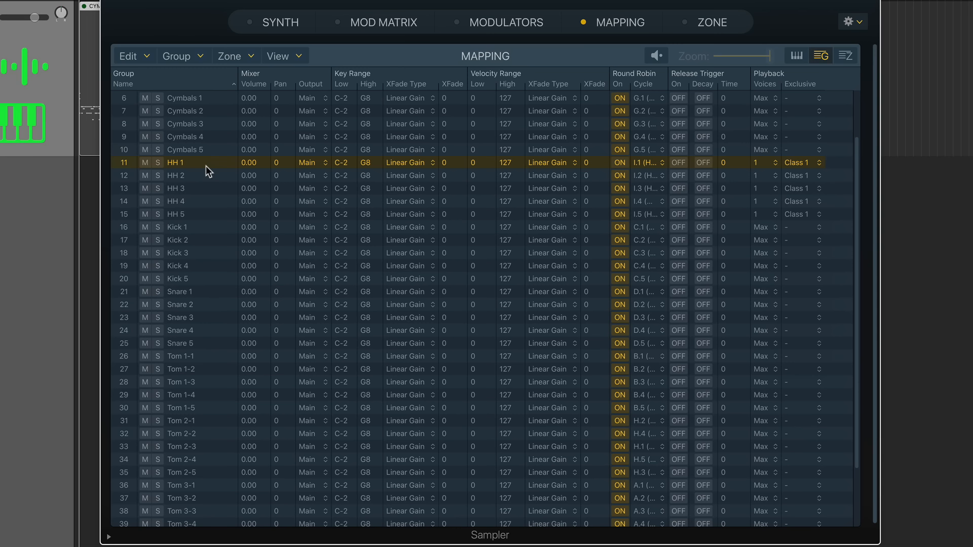
{"action": "key", "text": "Down"}
{"action": "key", "text": "Down"}
{"action": "key", "text": "Down"}
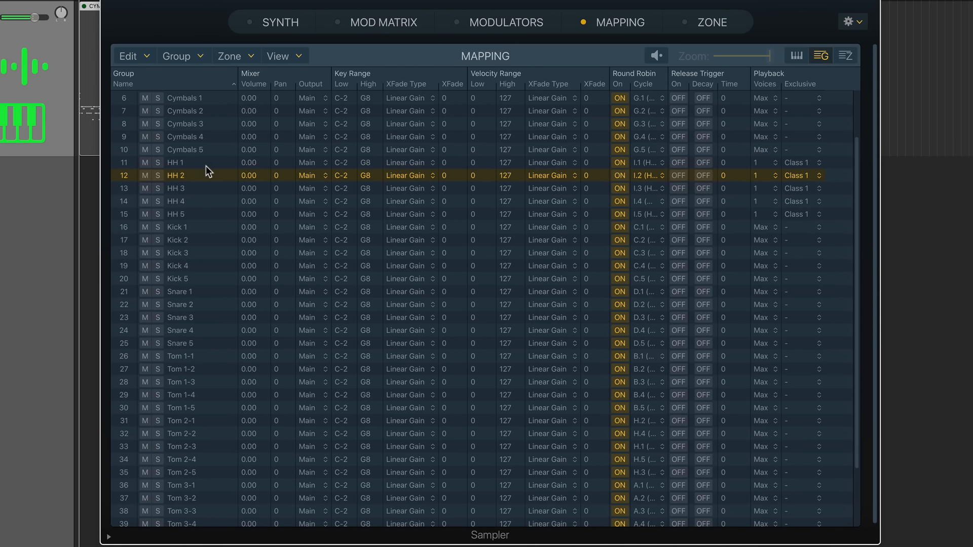
{"action": "key", "text": "Up"}
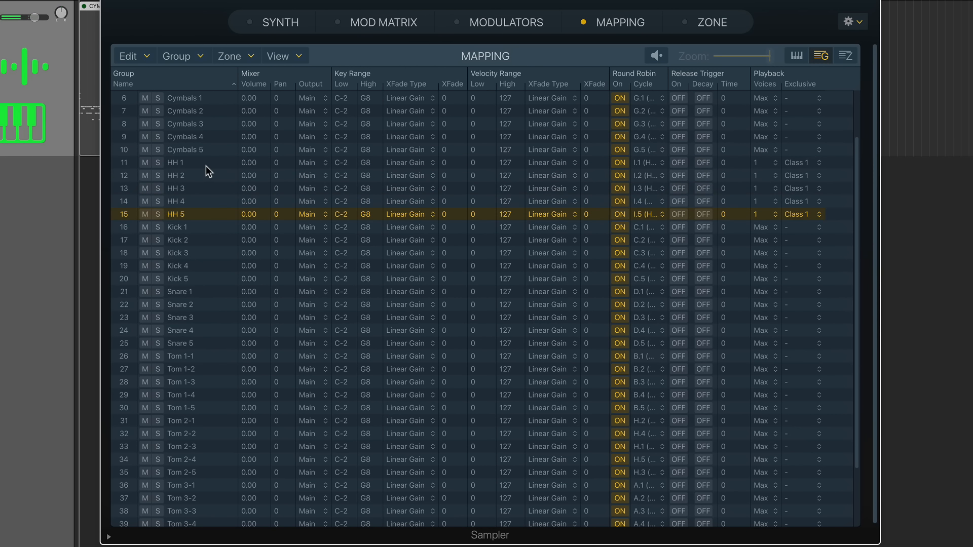
{"action": "key", "text": "Up"}
{"action": "key", "text": "Up"}
{"action": "key", "text": "Down"}
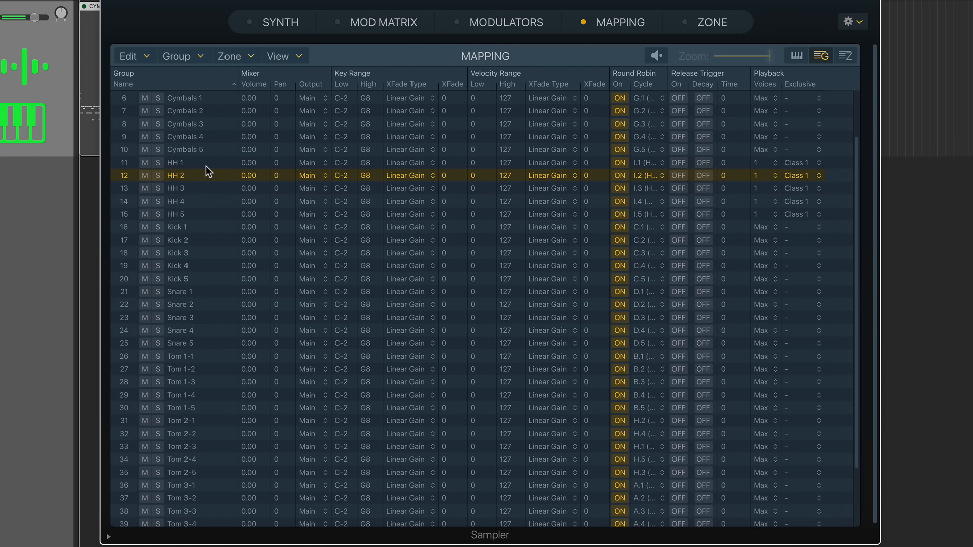
{"action": "key", "text": "Down"}
{"action": "key", "text": "Down"}
{"action": "key", "text": "Down"}
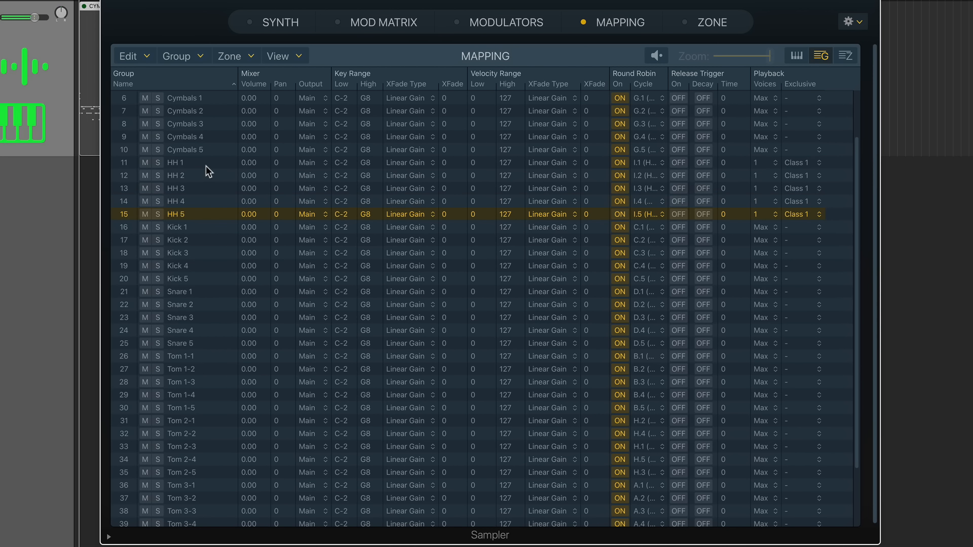
{"action": "key", "text": "Up"}
{"action": "key", "text": "Up"}
{"action": "key", "text": "Up"}
{"action": "key", "text": "Up"}
{"action": "key", "text": "Down"}
{"action": "key", "text": "Down"}
{"action": "key", "text": "Down"}
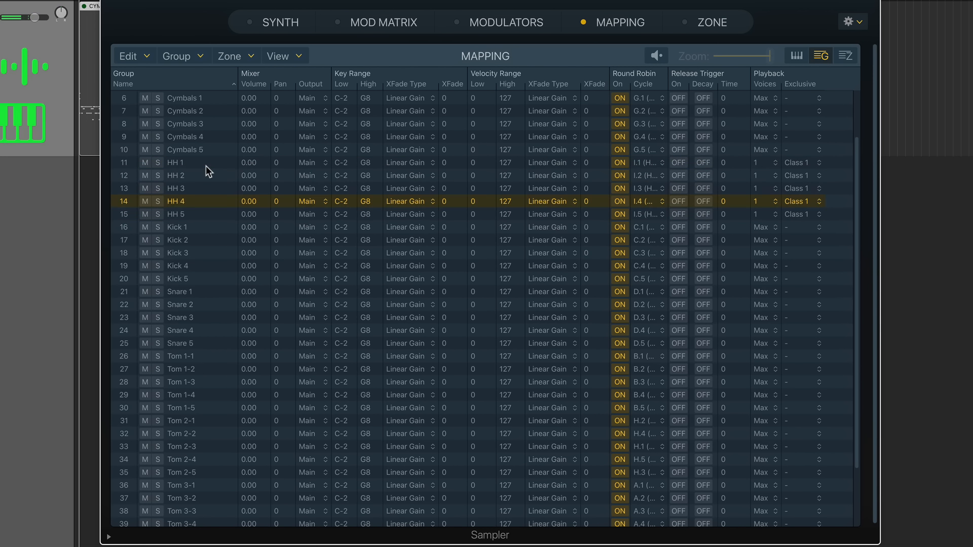
{"action": "key", "text": "Down"}
{"action": "key", "text": "Up"}
{"action": "key", "text": "Up"}
{"action": "key", "text": "Up"}
{"action": "key", "text": "Up"}
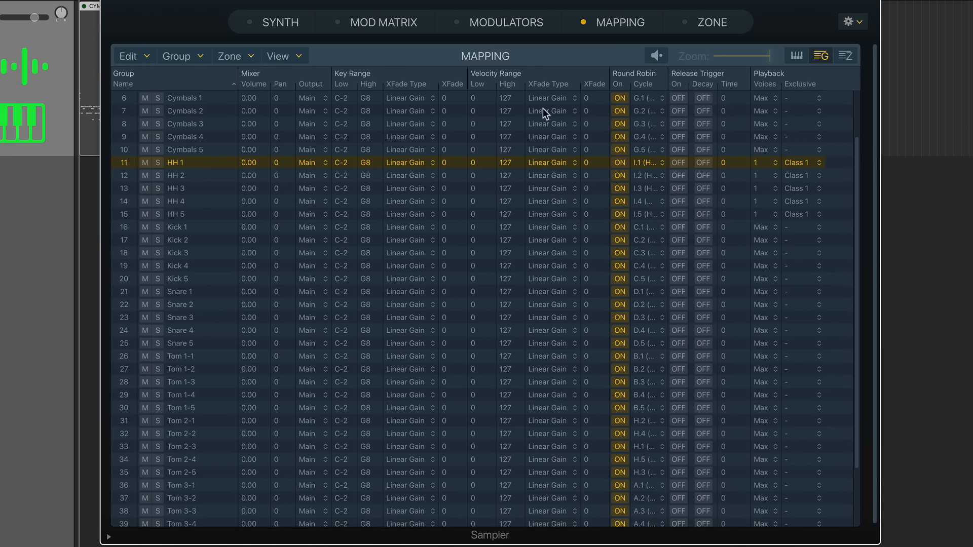
Save the sampler instrument as "Vintage Kit" with its audio data and close the plug-in window
{"action": "left_click", "coordinate": [792, 56]}
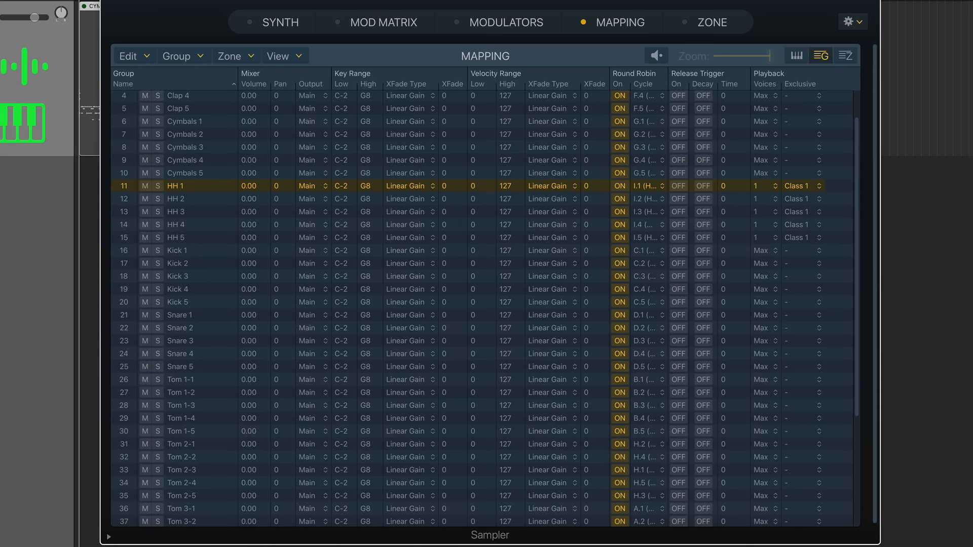
{"action": "left_click", "coordinate": [231, 1]}
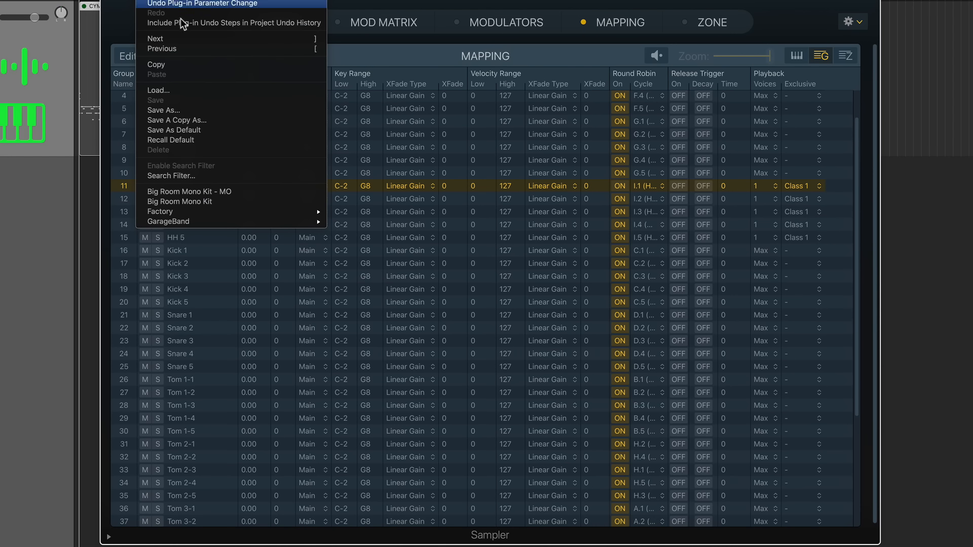
{"action": "left_click", "coordinate": [208, 107]}
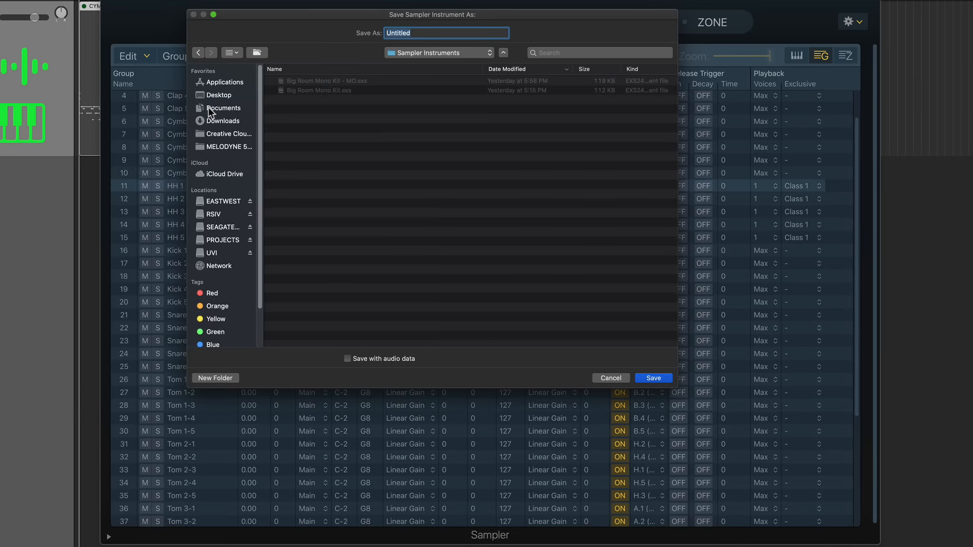
{"action": "type", "text": "Vintage Kit"}
{"action": "left_click", "coordinate": [381, 360]}
{"action": "left_click", "coordinate": [659, 379]}
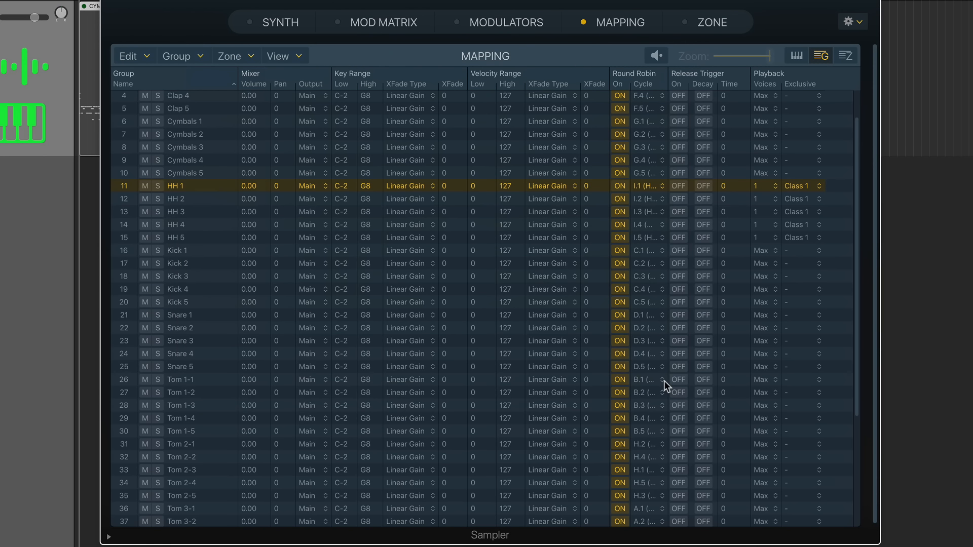
{"action": "scroll", "coordinate": [299, 124], "scroll_direction": "up", "scroll_amount": 3}
{"action": "key", "text": "super+w"}
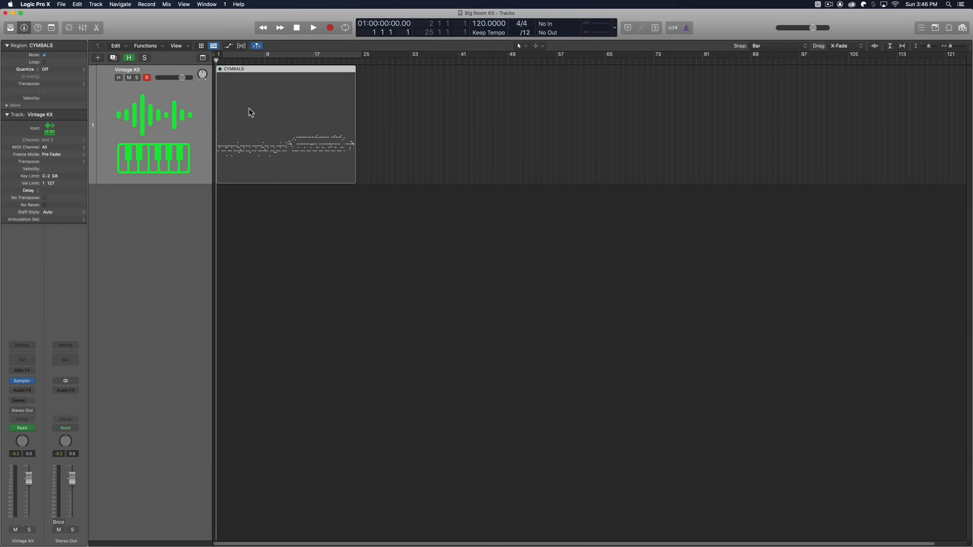
Unmute the CYMBALS region and play it back with the mixer shown
{"action": "left_click", "coordinate": [248, 108]}
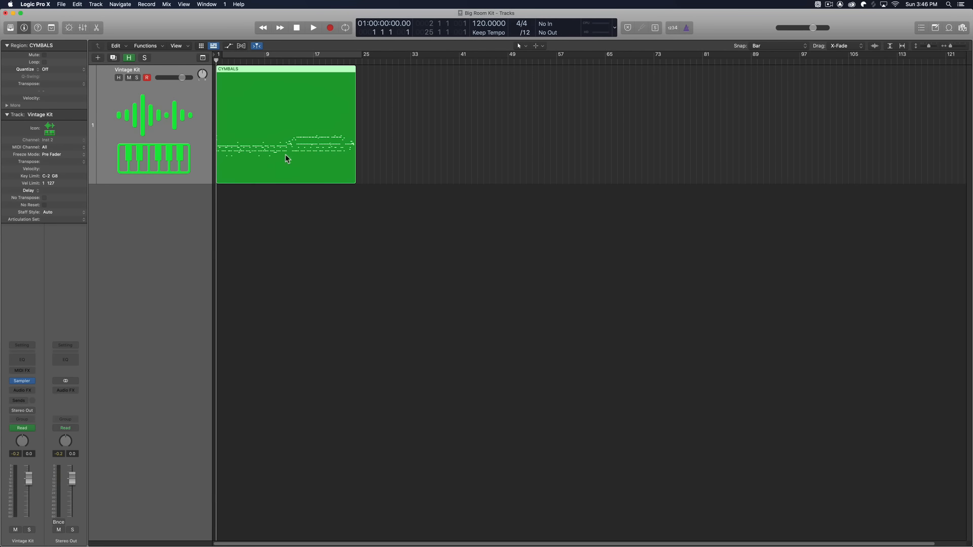
{"action": "key", "text": "z"}
{"action": "key", "text": "x"}
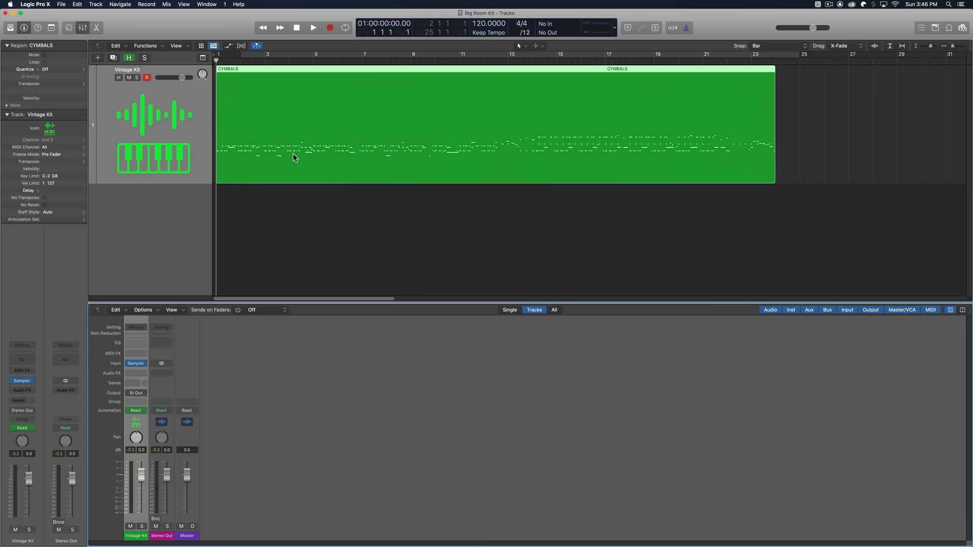
{"action": "key", "text": "space"}
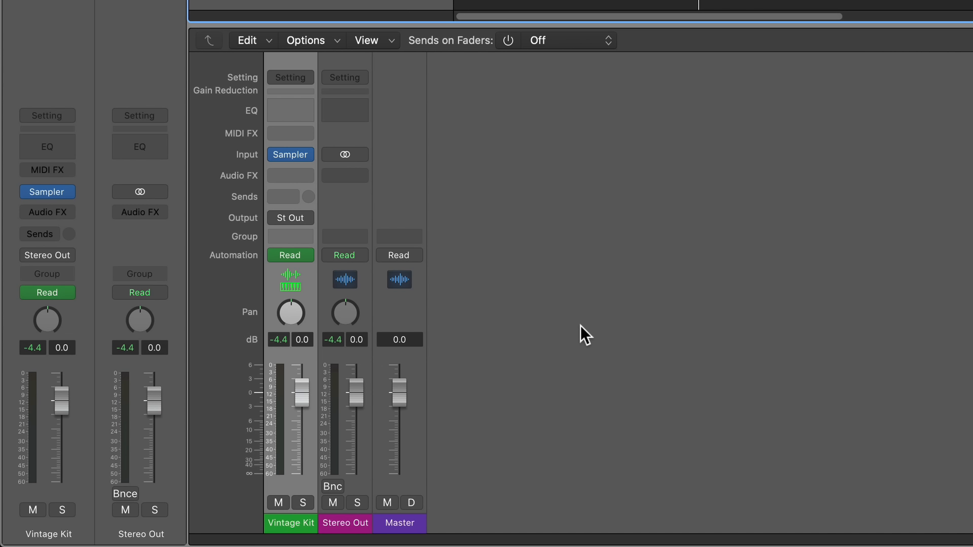
Replace the Vintage Kit channel's instrument with the Multi-Output version of Sampler and show its group list
{"action": "left_click", "coordinate": [309, 153]}
{"action": "mouse_move", "coordinate": [310, 156]}
{"action": "mouse_move", "coordinate": [405, 105]}
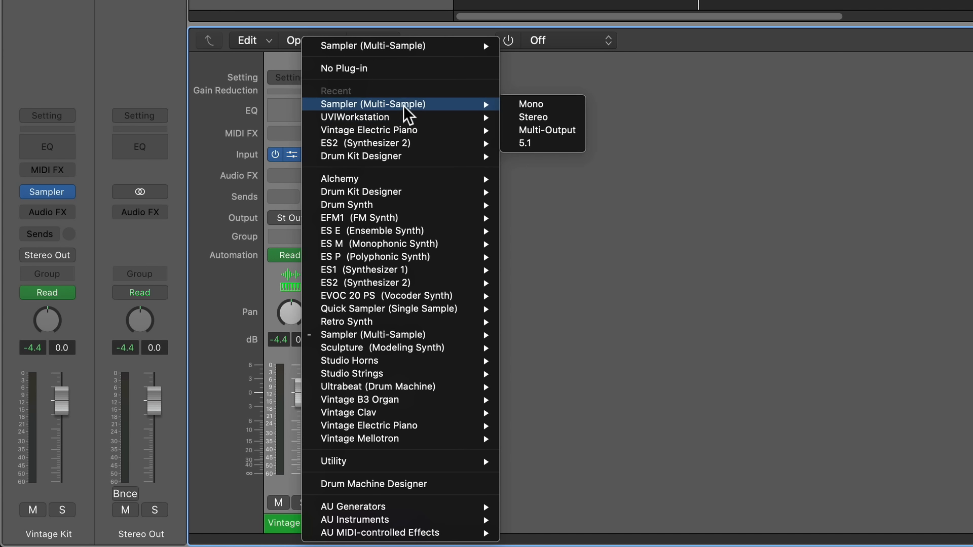
{"action": "left_click", "coordinate": [580, 131]}
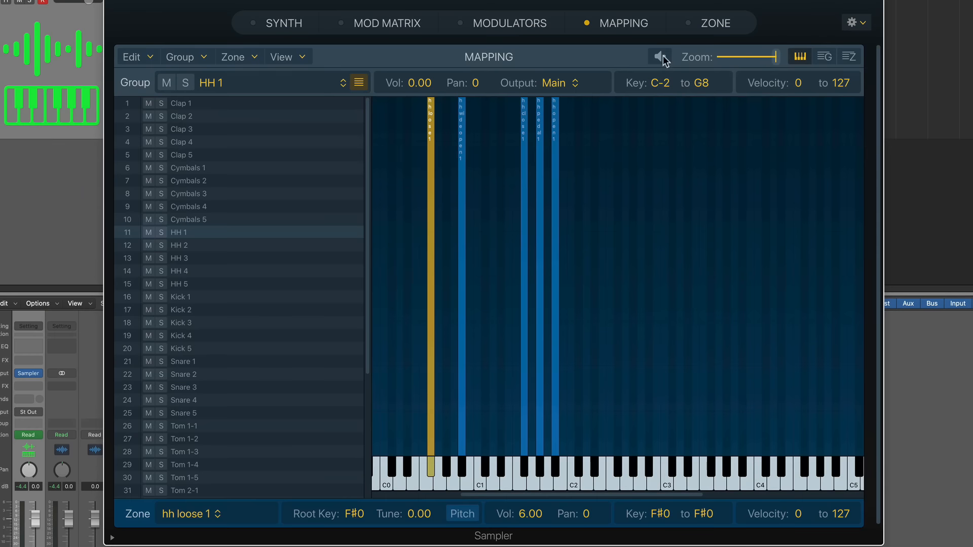
{"action": "left_click", "coordinate": [826, 56]}
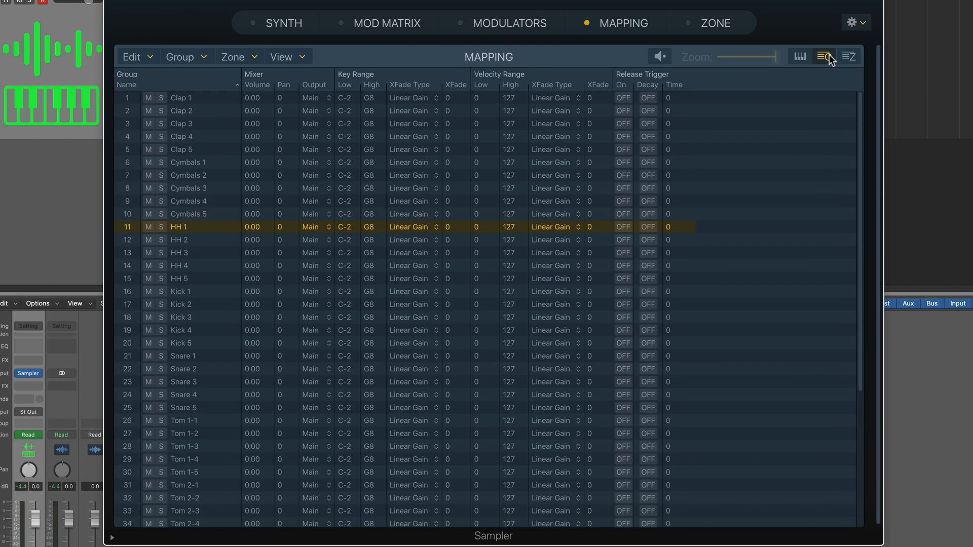
Set the output of groups Cymbals 1 to Cymbals 5 to Main
{"action": "left_click", "coordinate": [201, 99]}
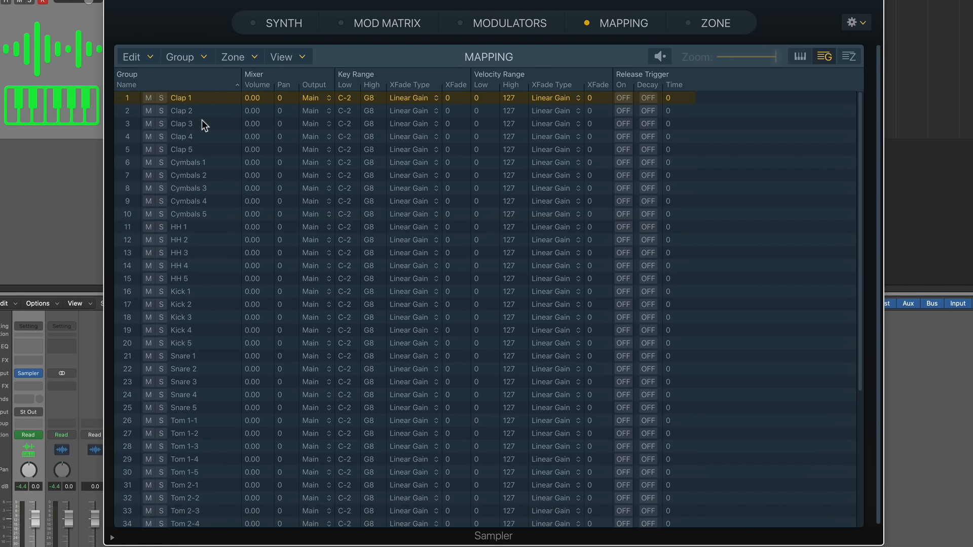
{"action": "left_click", "coordinate": [200, 149], "text": "shift"}
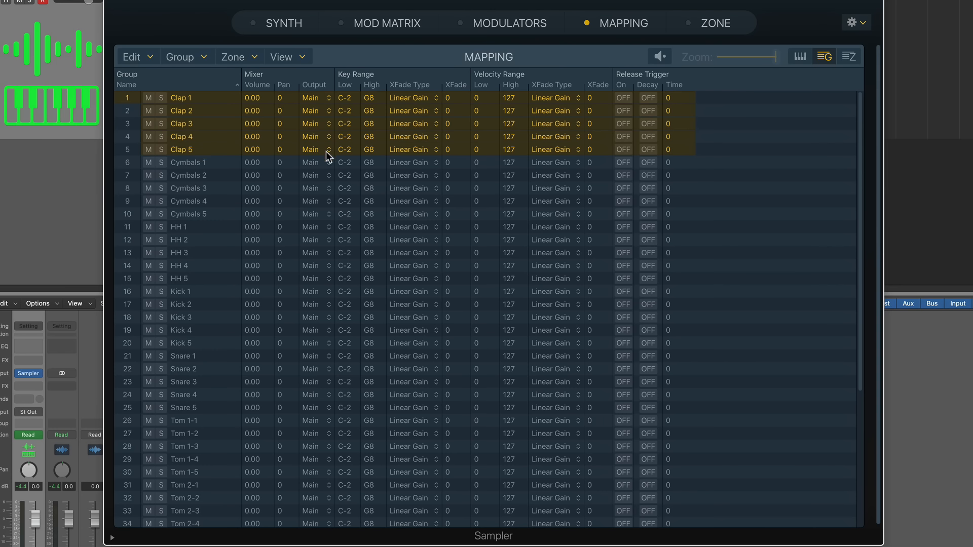
{"action": "left_click", "coordinate": [222, 161]}
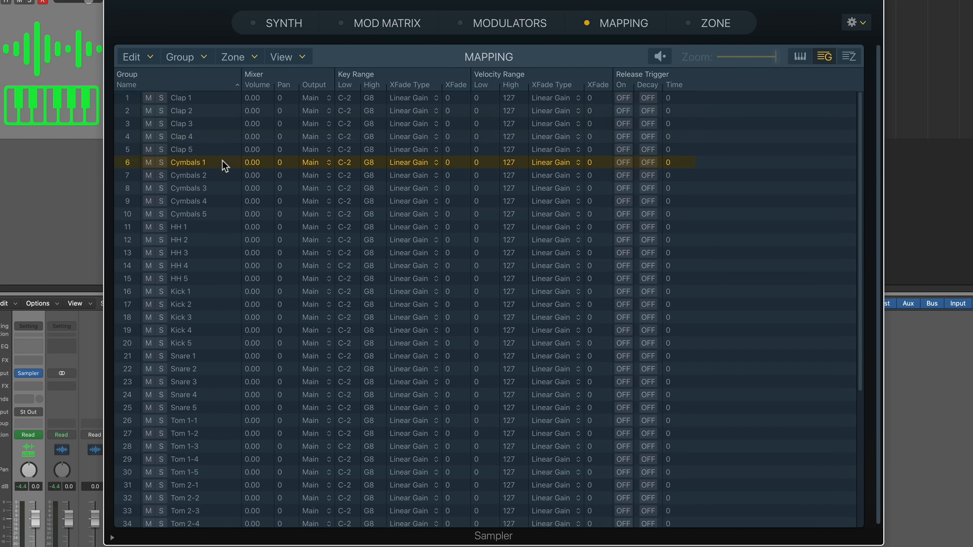
{"action": "left_click", "coordinate": [221, 213], "text": "shift"}
{"action": "left_click", "coordinate": [326, 162]}
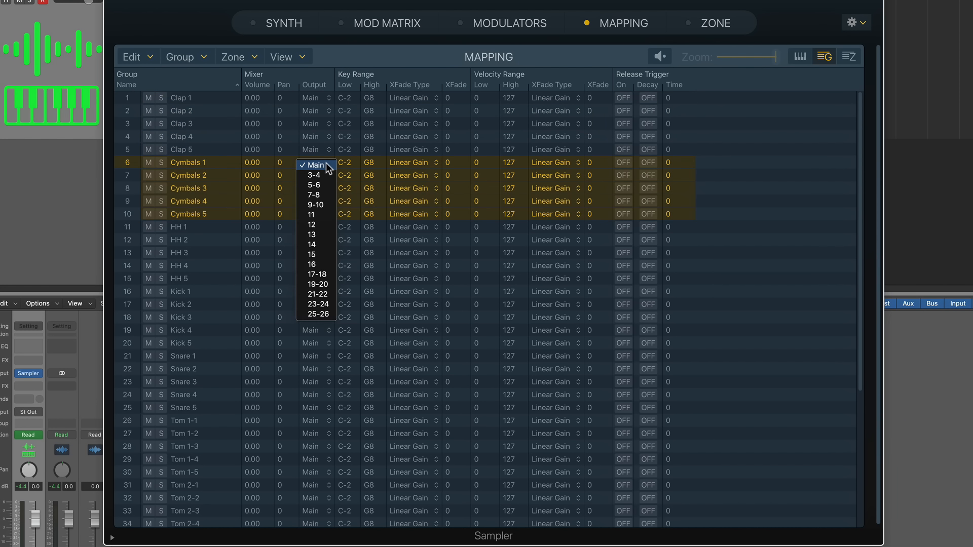
{"action": "left_click", "coordinate": [326, 163]}
Route groups Kick 1 to Kick 5 to output 3-4
{"action": "left_click", "coordinate": [198, 292]}
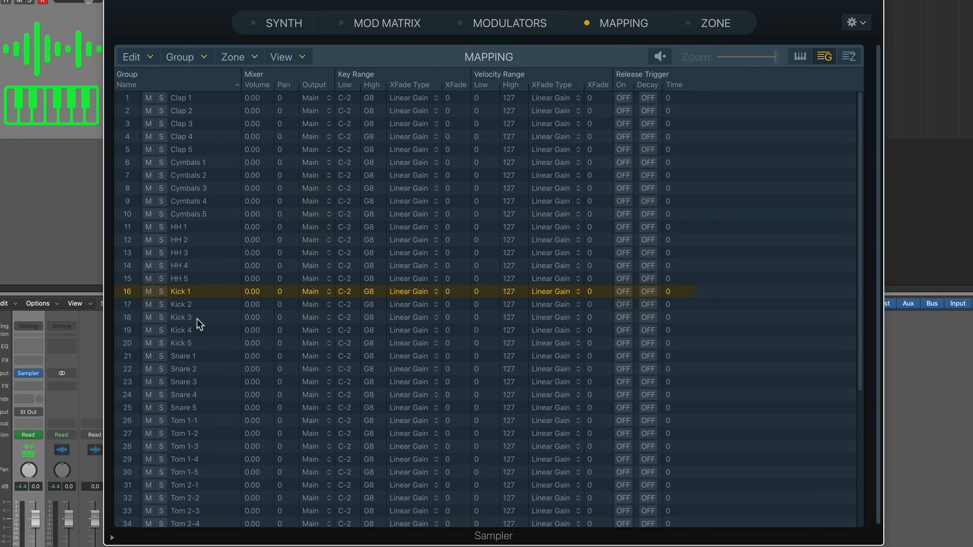
{"action": "left_click", "coordinate": [203, 343], "text": "shift"}
{"action": "left_click", "coordinate": [314, 293]}
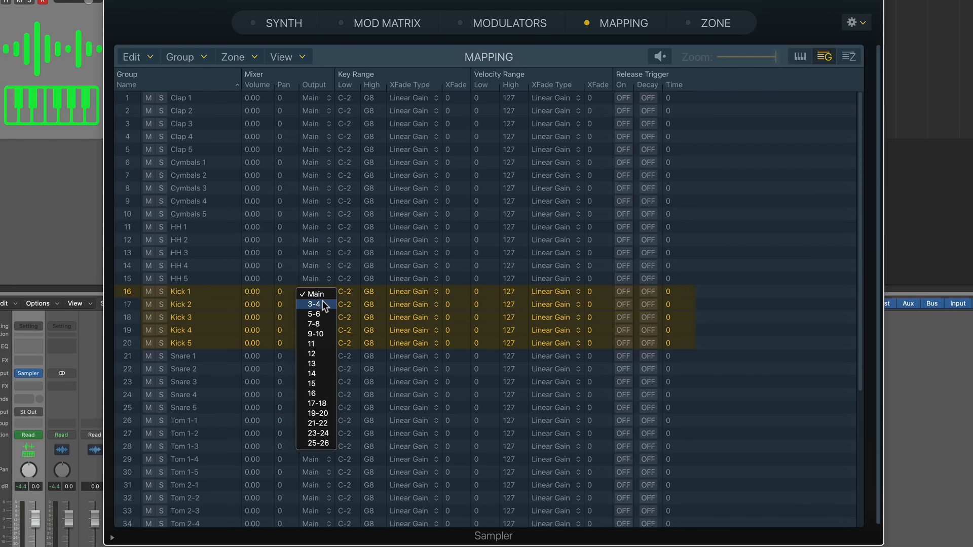
{"action": "left_click", "coordinate": [314, 304]}
Route groups Snare 1 to Snare 5 to output 5-6
{"action": "left_click", "coordinate": [213, 356]}
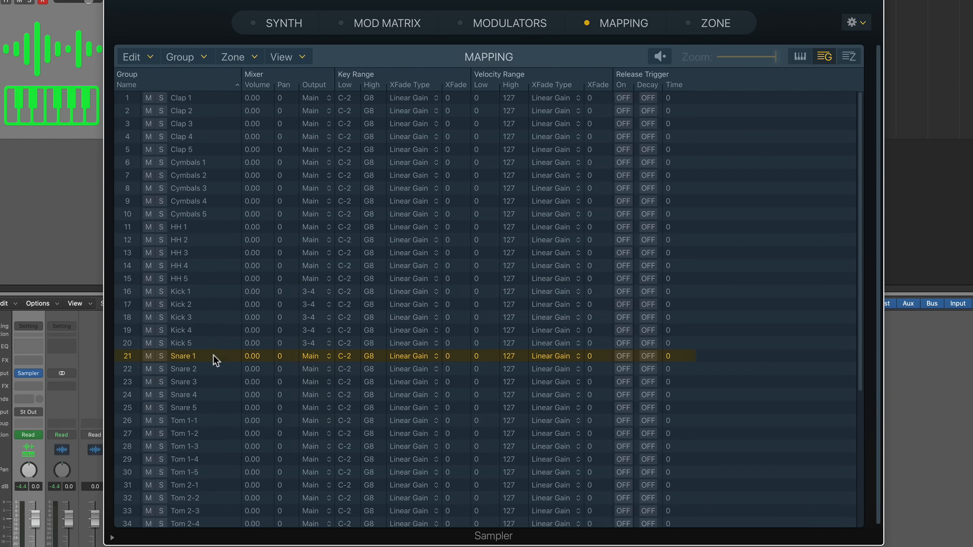
{"action": "left_click", "coordinate": [208, 405], "text": "shift"}
{"action": "left_click", "coordinate": [320, 362]}
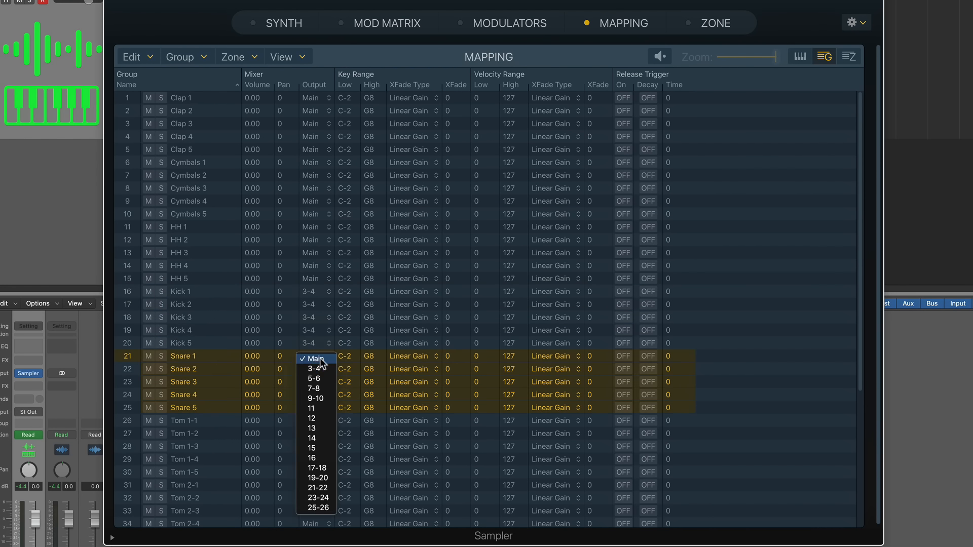
{"action": "left_click", "coordinate": [321, 379]}
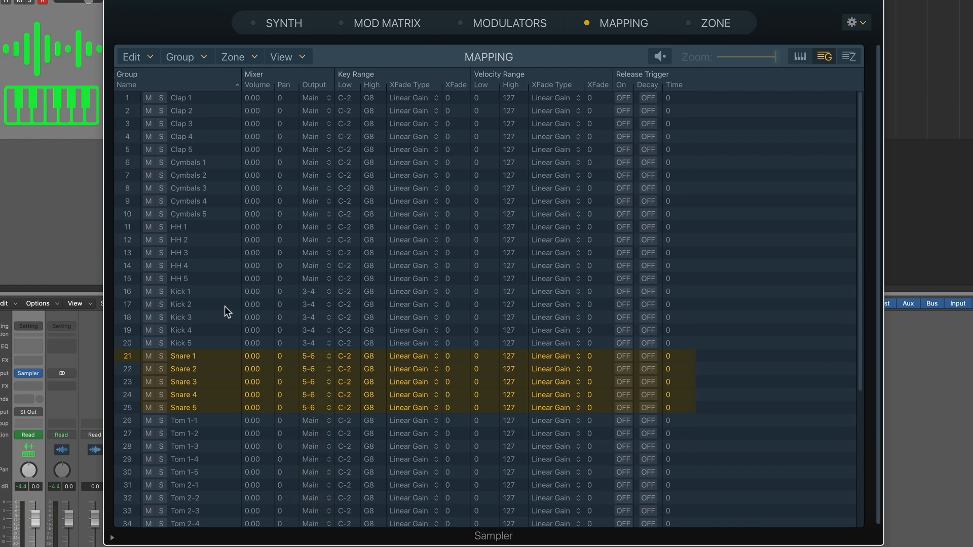
Route groups Clap 1 to Clap 5 to output 7-8
{"action": "left_click", "coordinate": [212, 104]}
{"action": "left_click", "coordinate": [213, 145], "text": "shift"}
{"action": "left_click", "coordinate": [320, 97]}
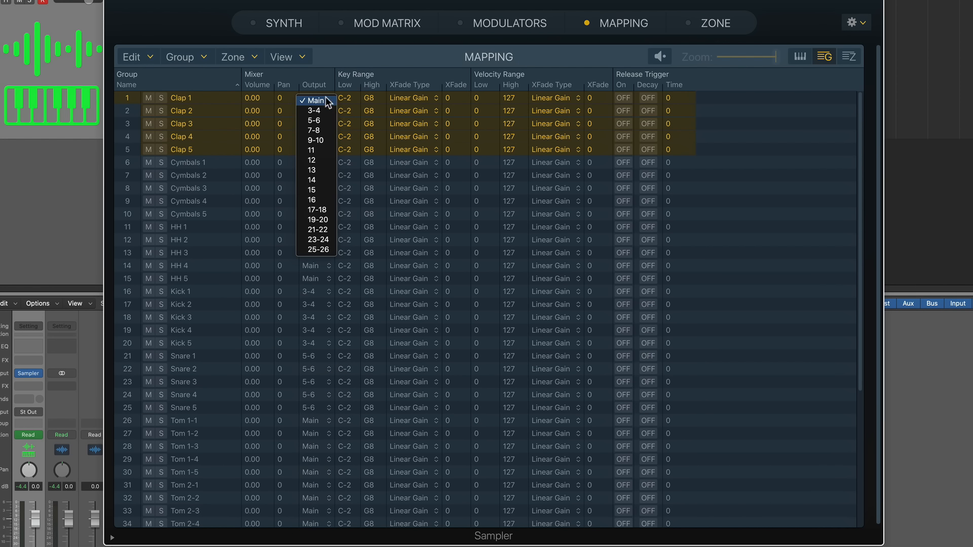
{"action": "left_click", "coordinate": [319, 130]}
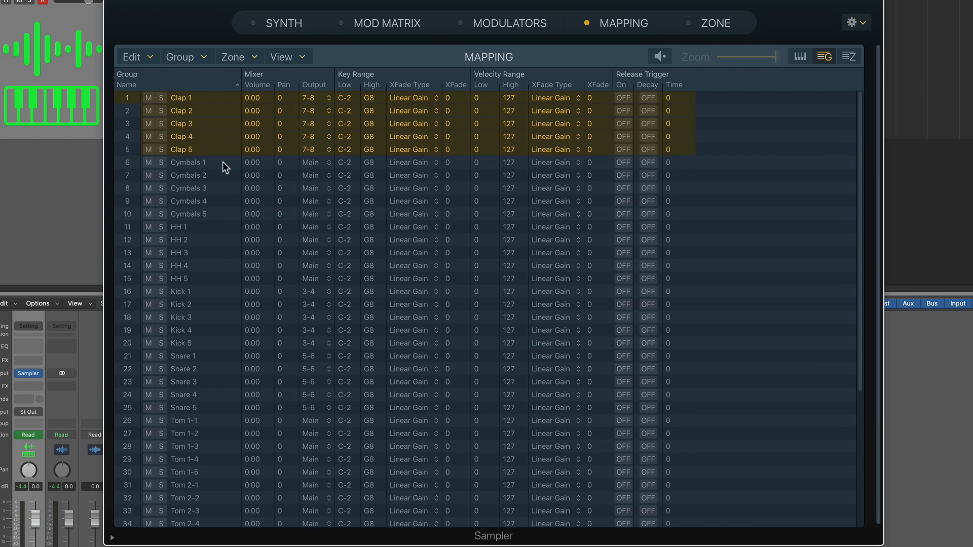
Route groups HH 1 to HH 5 to output 9-10
{"action": "left_click", "coordinate": [212, 226]}
{"action": "left_click", "coordinate": [205, 274], "text": "shift"}
{"action": "left_click", "coordinate": [327, 226]}
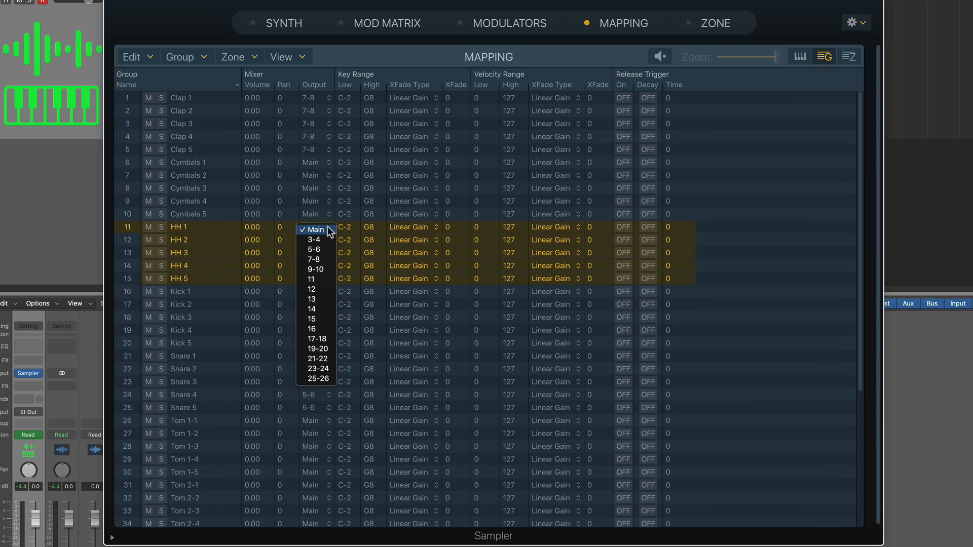
{"action": "left_click", "coordinate": [321, 267]}
Route groups Tom 1-1 to Tom 1-5 to output 11
{"action": "scroll", "coordinate": [238, 284], "scroll_direction": "down", "scroll_amount": 5}
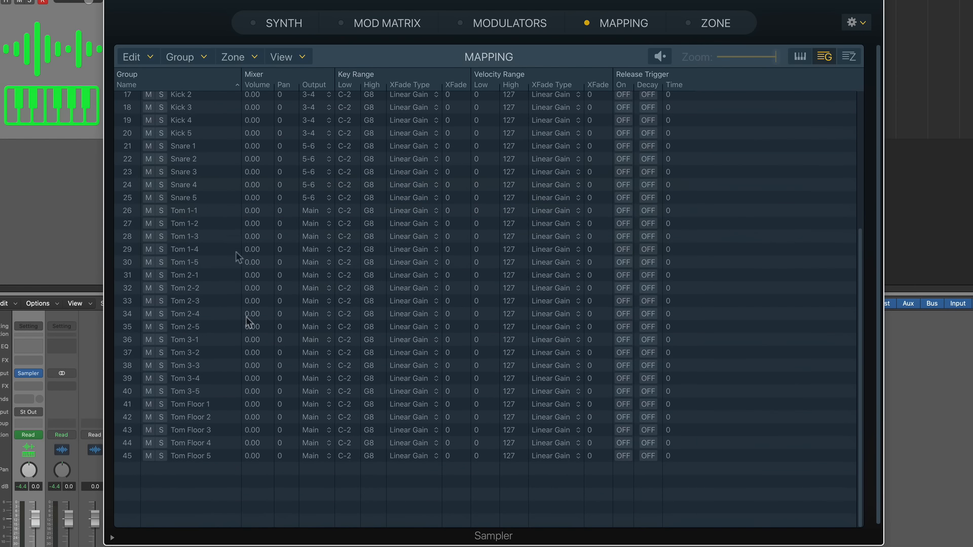
{"action": "left_click", "coordinate": [223, 208]}
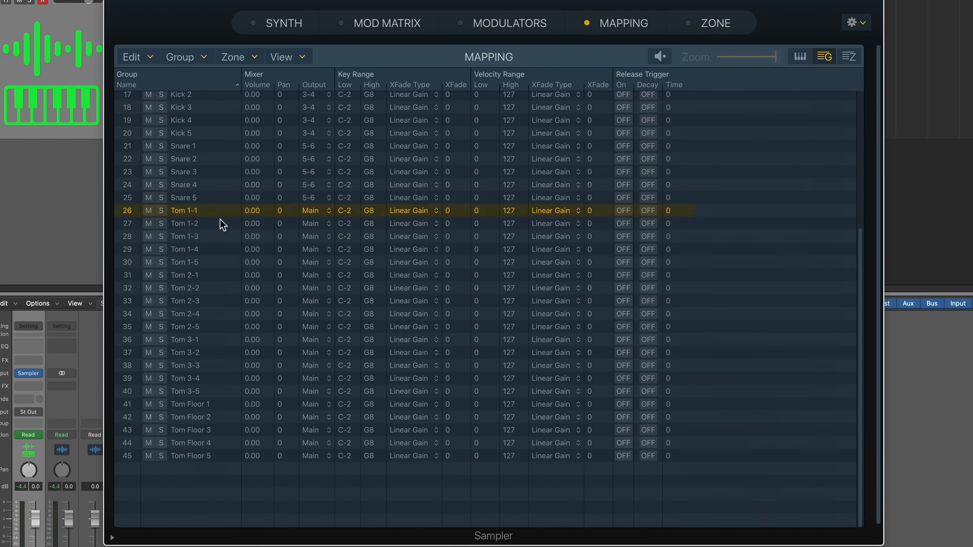
{"action": "left_click", "coordinate": [212, 261], "text": "shift"}
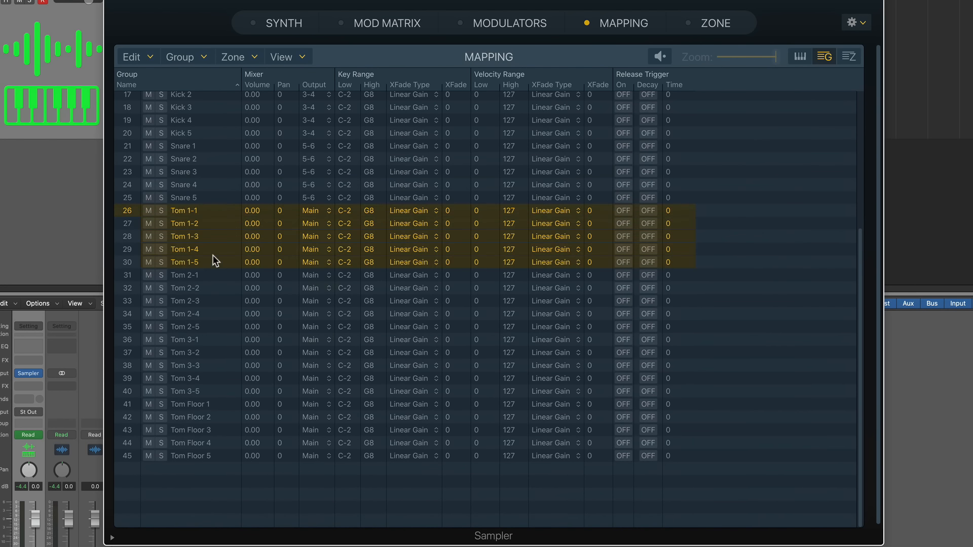
{"action": "left_click", "coordinate": [323, 209]}
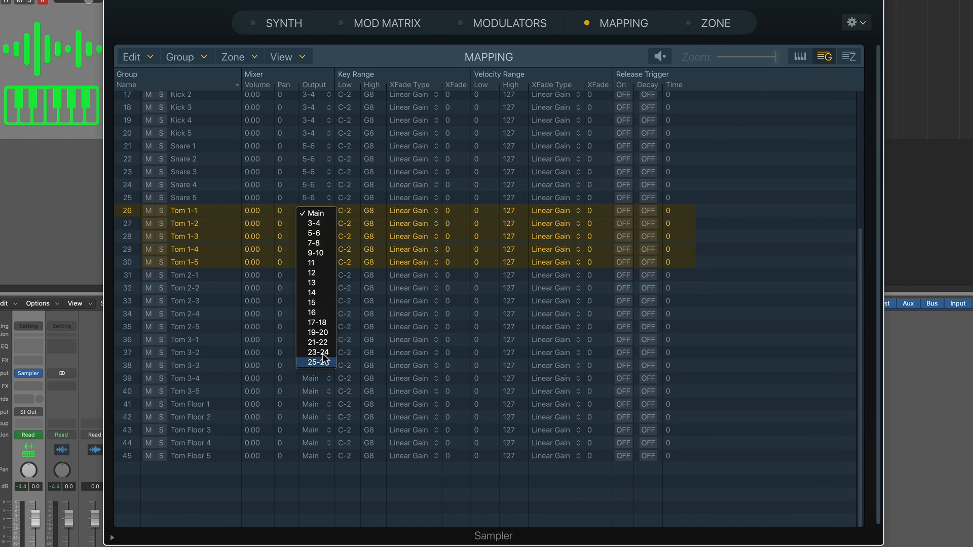
{"action": "left_click", "coordinate": [323, 263]}
Route groups Tom 2-1 to Tom 2-5 to output 12
{"action": "left_click", "coordinate": [217, 274]}
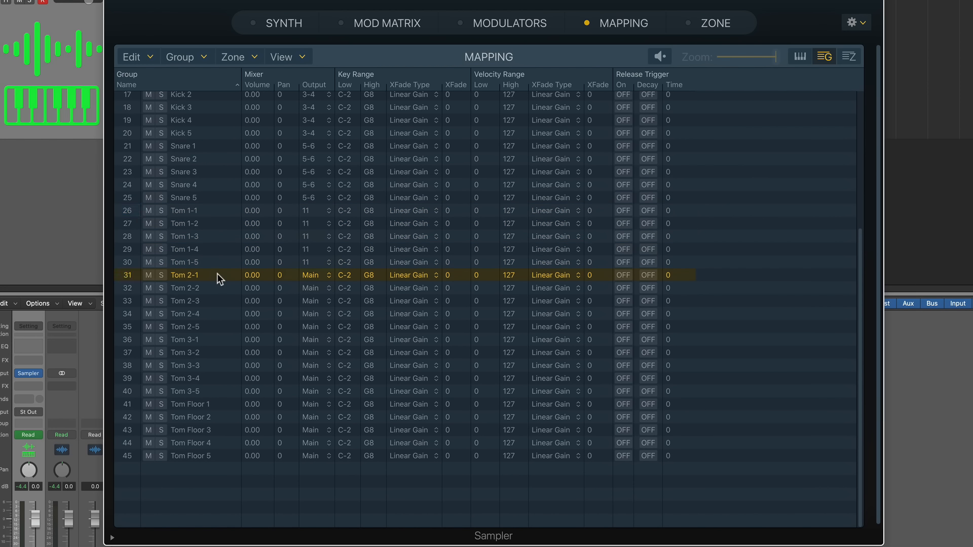
{"action": "left_click", "coordinate": [213, 327], "text": "shift"}
{"action": "left_click", "coordinate": [321, 275]}
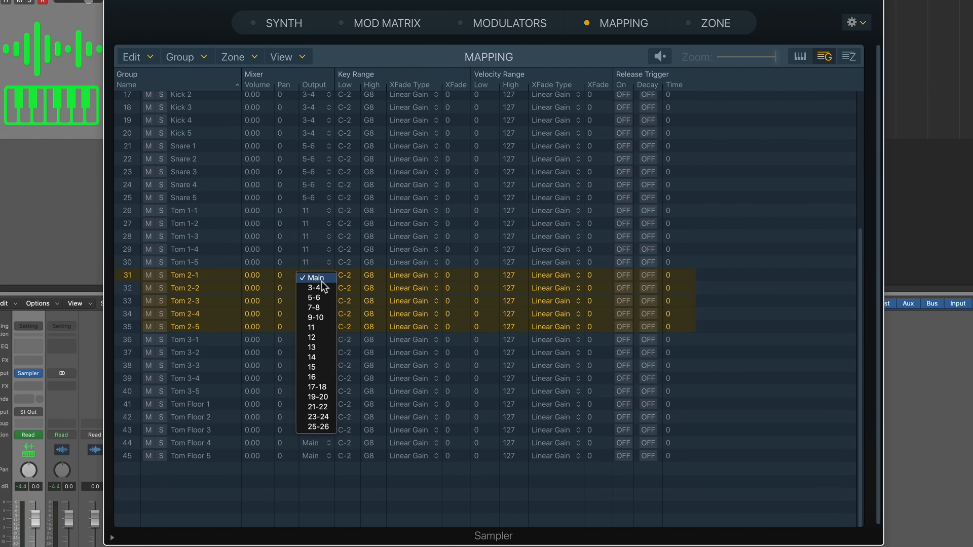
{"action": "left_click", "coordinate": [327, 338]}
Route groups Tom 3-1 to Tom 3-5 to output 13
{"action": "left_click", "coordinate": [234, 337]}
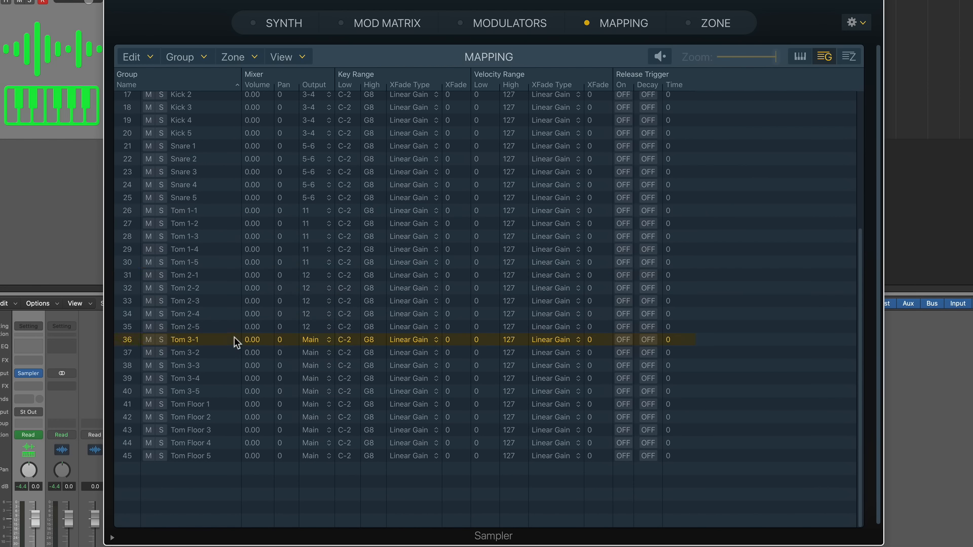
{"action": "left_click", "coordinate": [218, 395], "text": "shift"}
{"action": "left_click", "coordinate": [324, 340]}
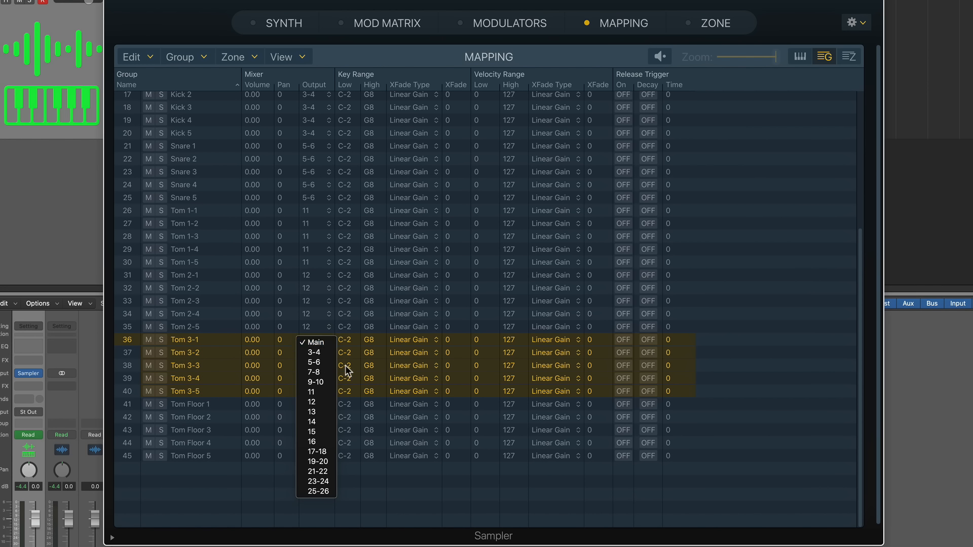
{"action": "left_click", "coordinate": [332, 409]}
Route groups Tom Floor 1 to Tom Floor 5 to output 14 and close the Sampler window
{"action": "left_click", "coordinate": [229, 401]}
{"action": "left_click", "coordinate": [225, 455], "text": "shift"}
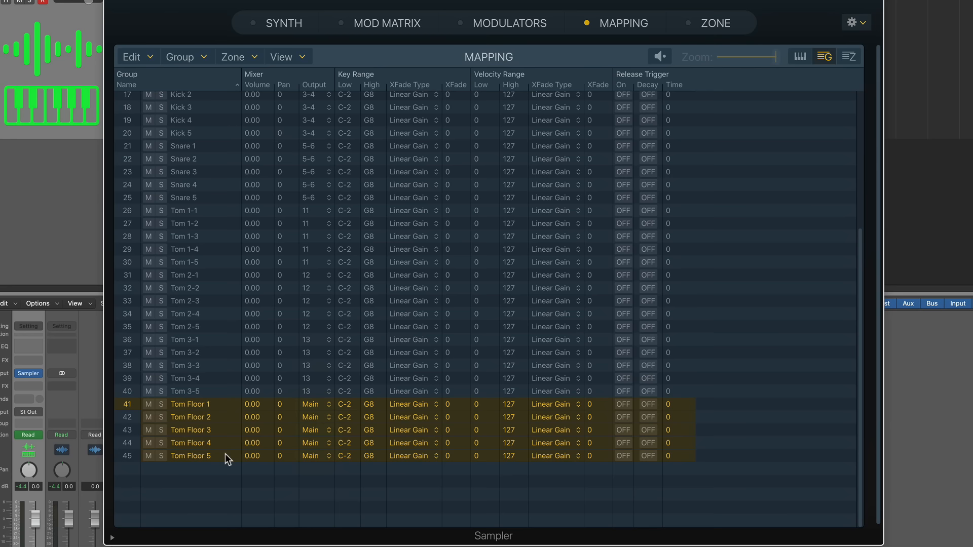
{"action": "left_click", "coordinate": [311, 409]}
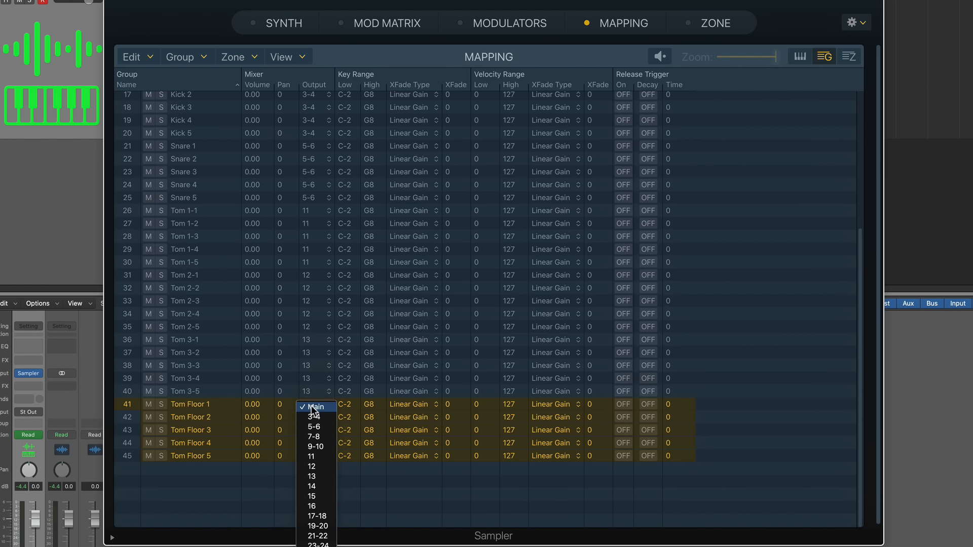
{"action": "left_click", "coordinate": [321, 481]}
{"action": "scroll", "coordinate": [343, 469], "scroll_direction": "up", "scroll_amount": 10}
{"action": "key", "text": "super+w"}
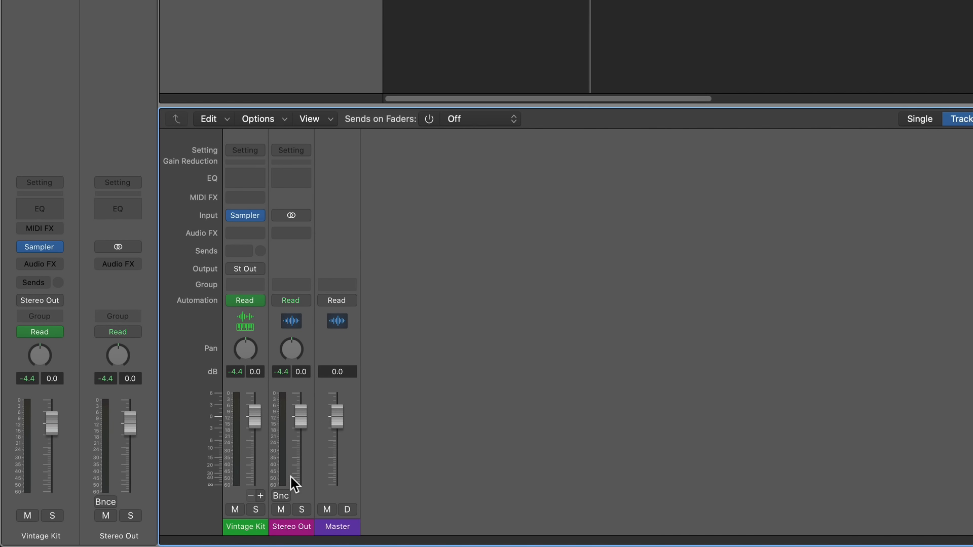
Add eight aux channel strips to the Vintage Kit channel for Sampler outputs 3-4 through 14
{"action": "left_click", "coordinate": [260, 495]}
{"action": "left_click", "coordinate": [261, 495]}
{"action": "left_click", "coordinate": [261, 495]}
{"action": "left_click", "coordinate": [260, 496]}
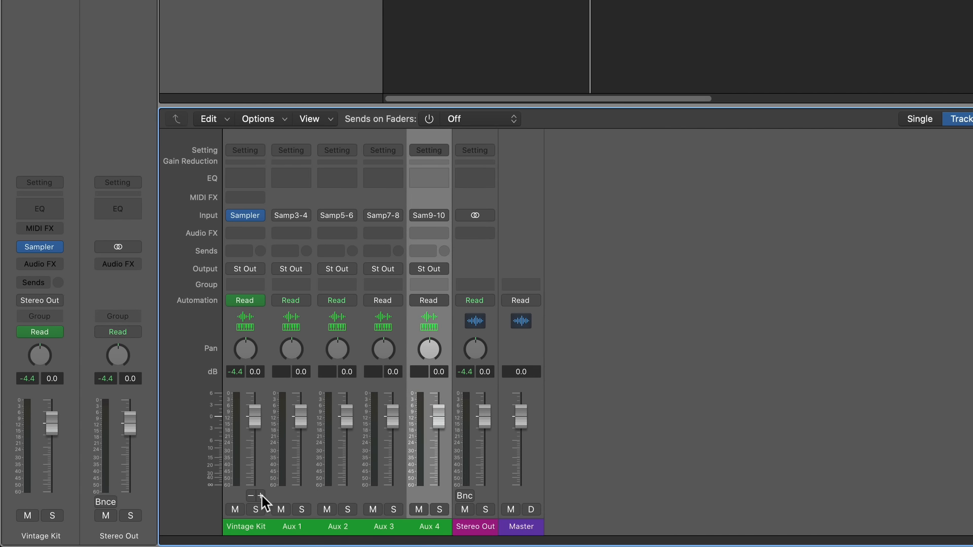
{"action": "left_click", "coordinate": [261, 495]}
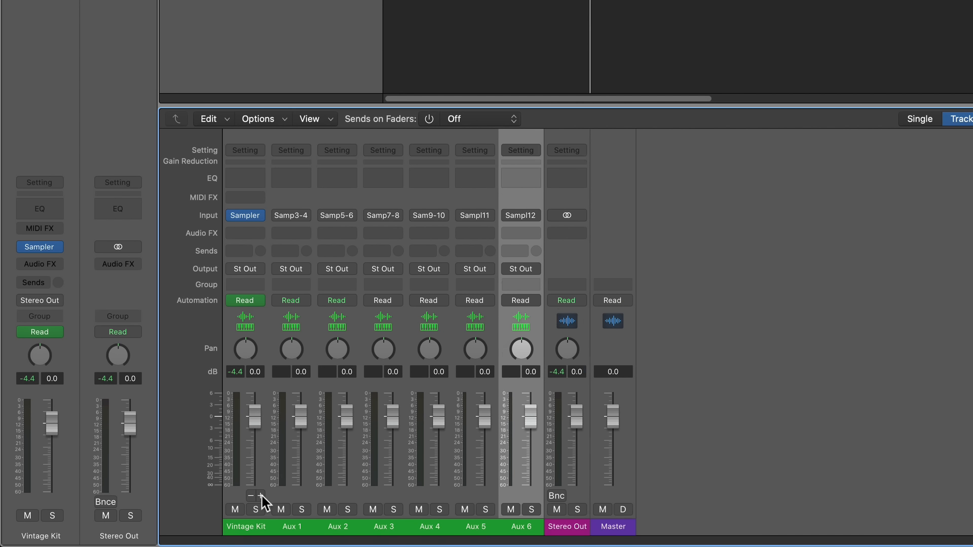
{"action": "left_click", "coordinate": [260, 496]}
{"action": "left_click", "coordinate": [260, 496]}
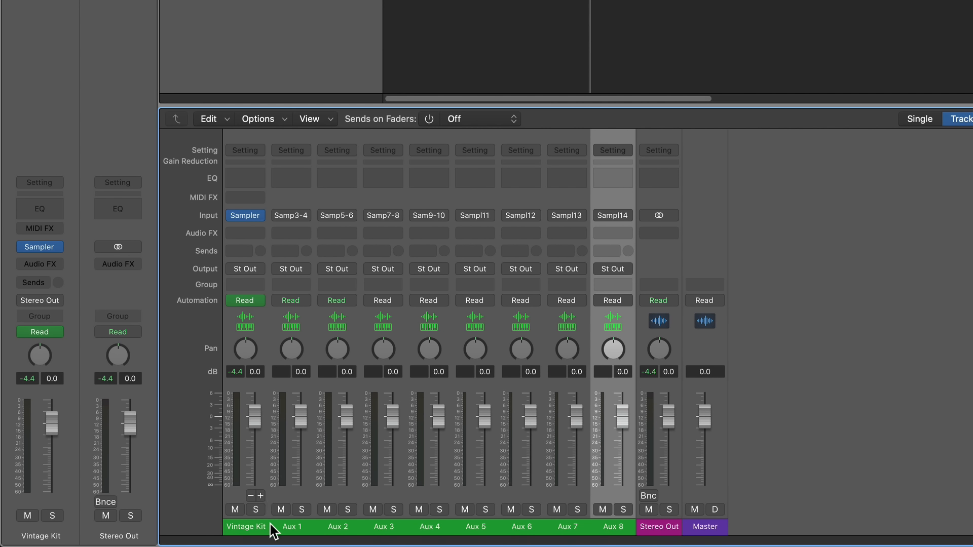
Rename the Vintage Kit channel Cymbals and the first four aux channels Kick, Snare, Clap and HH
{"action": "double_click", "coordinate": [254, 527]}
{"action": "type", "text": "Cymba"}
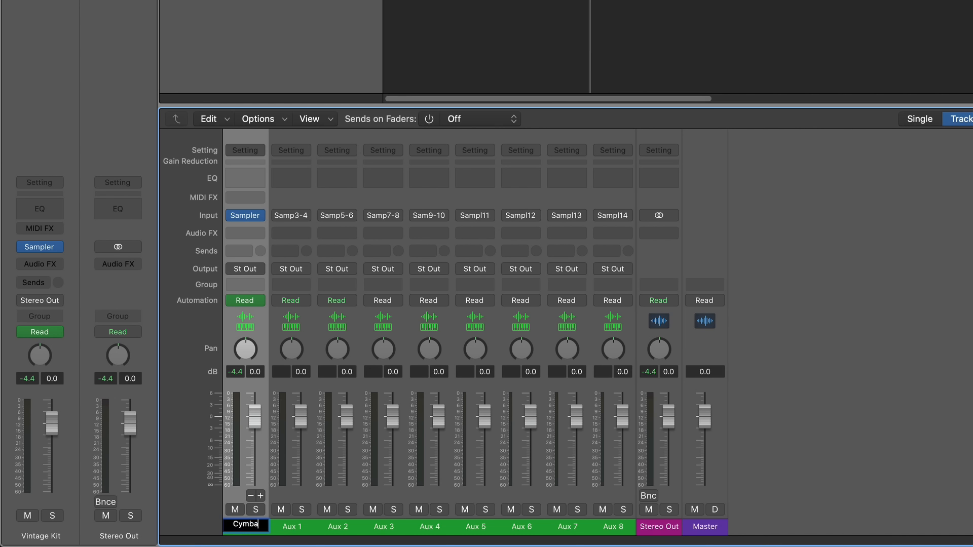
{"action": "type", "text": "ls"}
{"action": "key", "text": "Tab"}
{"action": "type", "text": "Kick"}
{"action": "key", "text": "Tab"}
{"action": "type", "text": "Snare"}
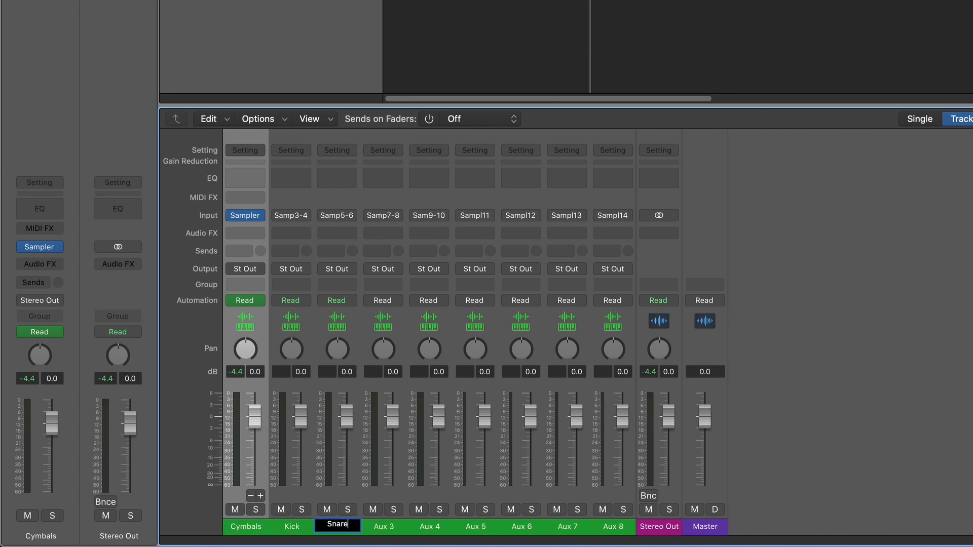
{"action": "key", "text": "Tab"}
{"action": "type", "text": "Clap"}
{"action": "key", "text": "Tab"}
{"action": "type", "text": "HH"}
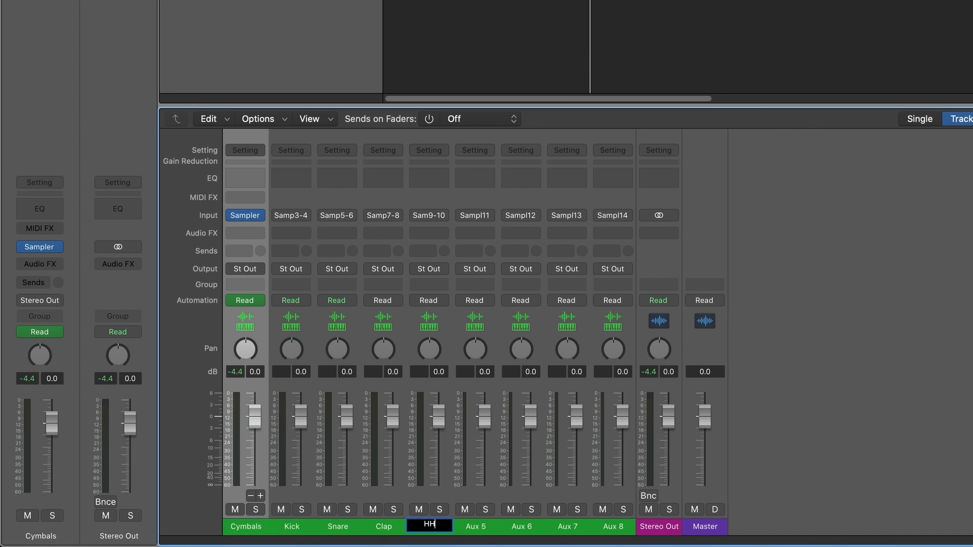
Name the remaining four aux channels Tom 1, Tom 2, Tom 3 and Tom 4
{"action": "key", "text": "Tab"}
{"action": "type", "text": "Tom 1"}
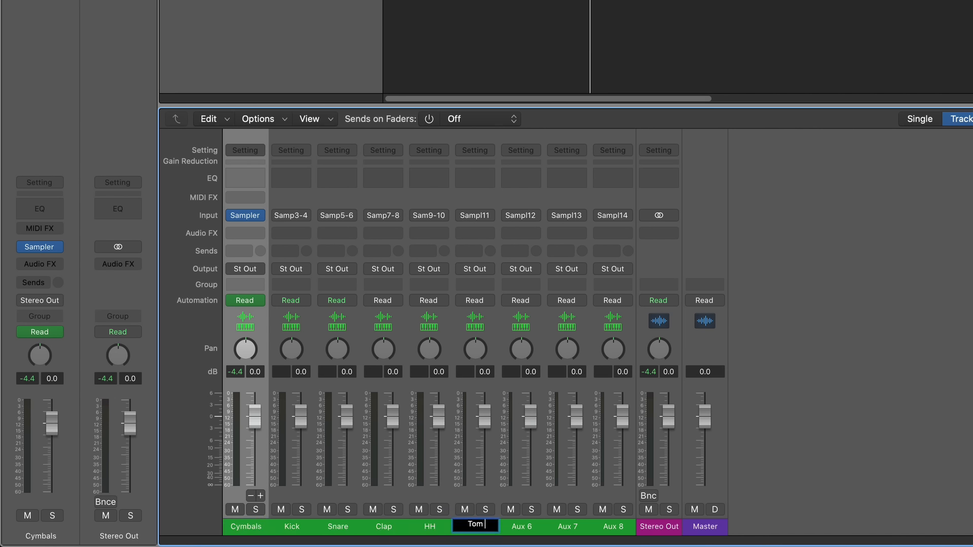
{"action": "key", "text": "Tab"}
{"action": "type", "text": "Tom 2"}
{"action": "key", "text": "Tab"}
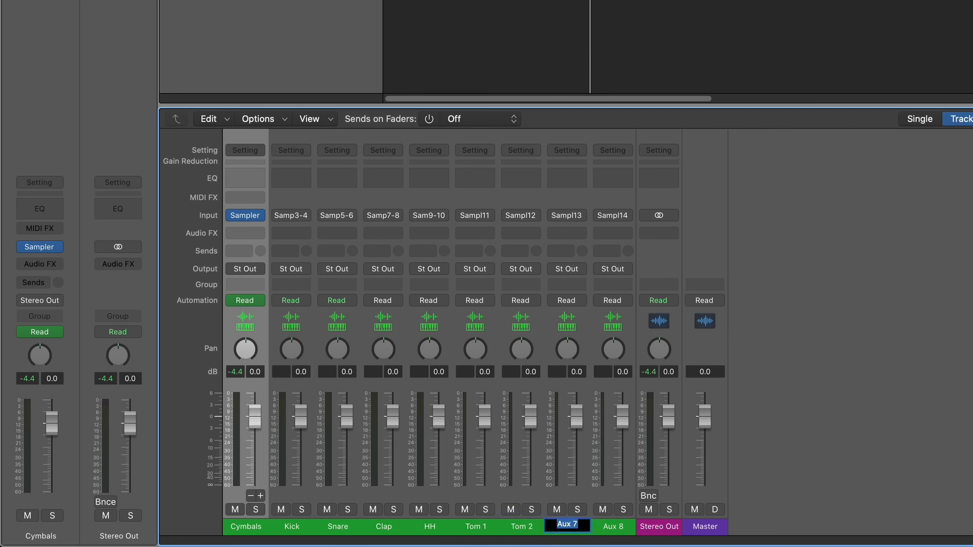
{"action": "type", "text": "Tom 3"}
{"action": "key", "text": "Tab"}
{"action": "type", "text": "Tom 4"}
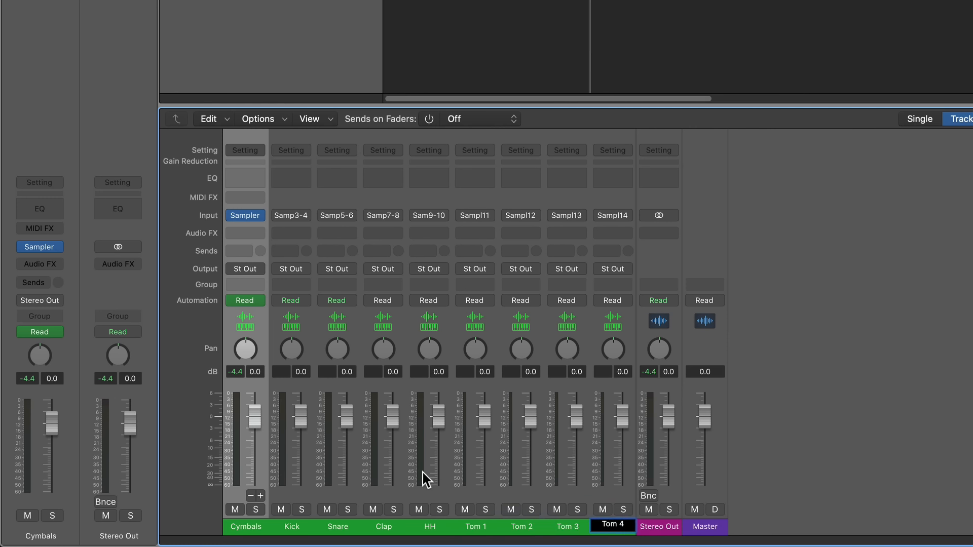
{"action": "left_click", "coordinate": [909, 359]}
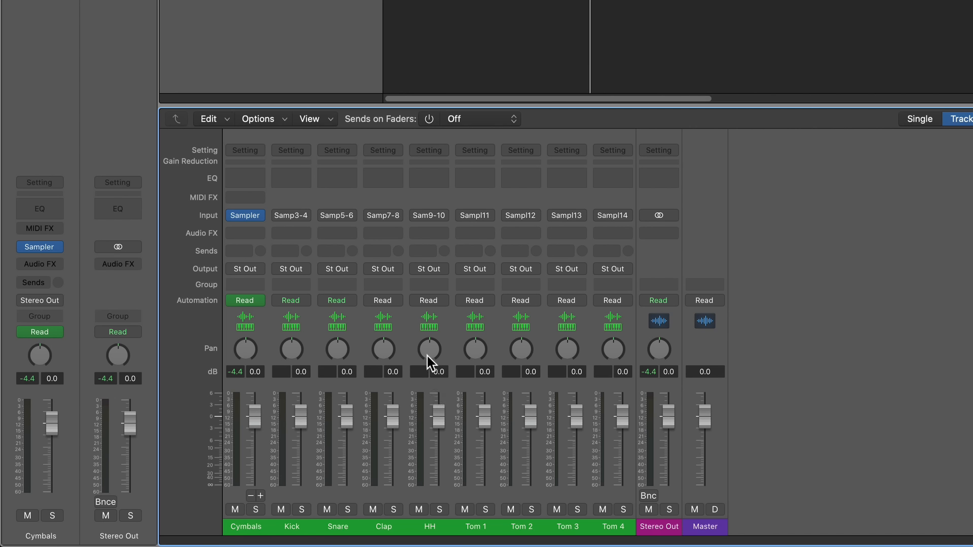
Pan HH to -19, Tom 1 to -28, Tom 2 to -7, Tom 3 to +12 and Tom 4 to +33
{"action": "left_click_drag", "start_coordinate": [428, 349], "coordinate": [456, 404]}
{"action": "left_click_drag", "start_coordinate": [474, 349], "coordinate": [482, 376]}
{"action": "left_click_drag", "start_coordinate": [521, 349], "coordinate": [613, 353]}
Lower the Clap fader to -2.6 dB and HH to -1.4 dB, and set Snare to -1.6 dB during playback
{"action": "left_click_drag", "start_coordinate": [393, 416], "coordinate": [444, 420]}
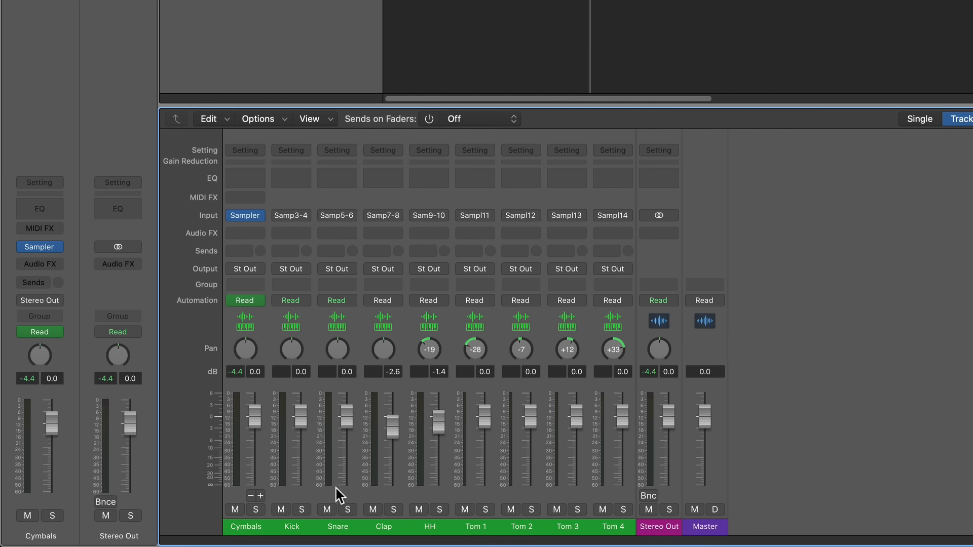
{"action": "key", "text": "space"}
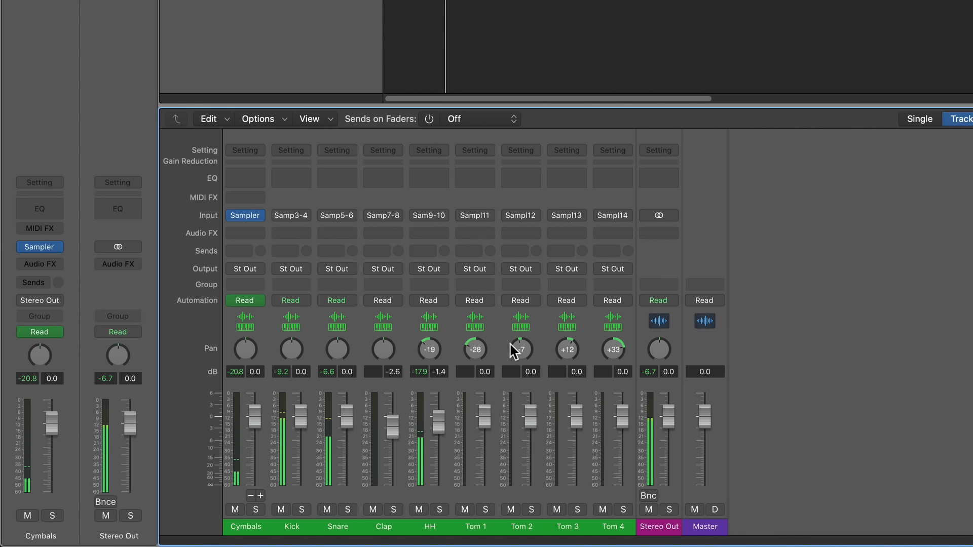
{"action": "left_click_drag", "start_coordinate": [344, 407], "coordinate": [345, 411]}
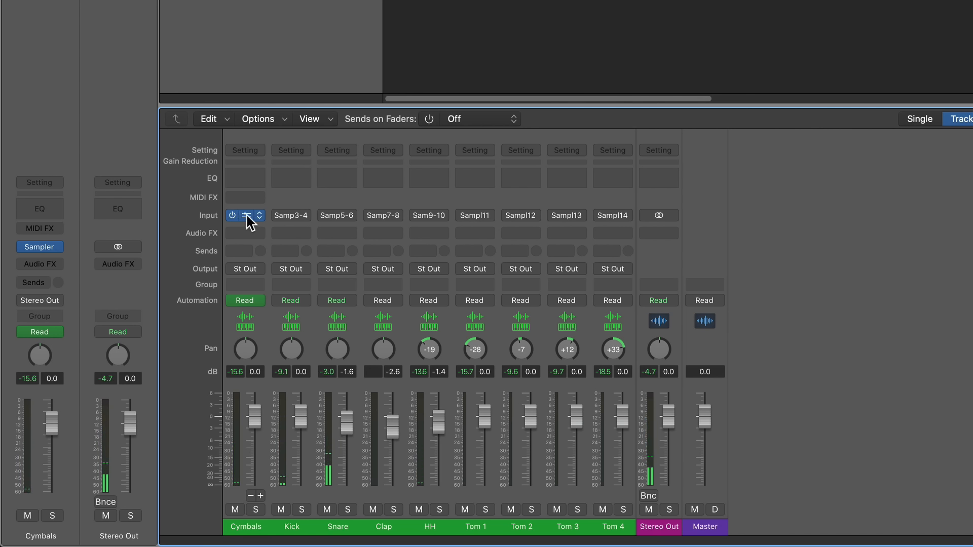
Reopen Sampler and list the zones of group Cymbals 1
{"action": "left_click", "coordinate": [247, 216]}
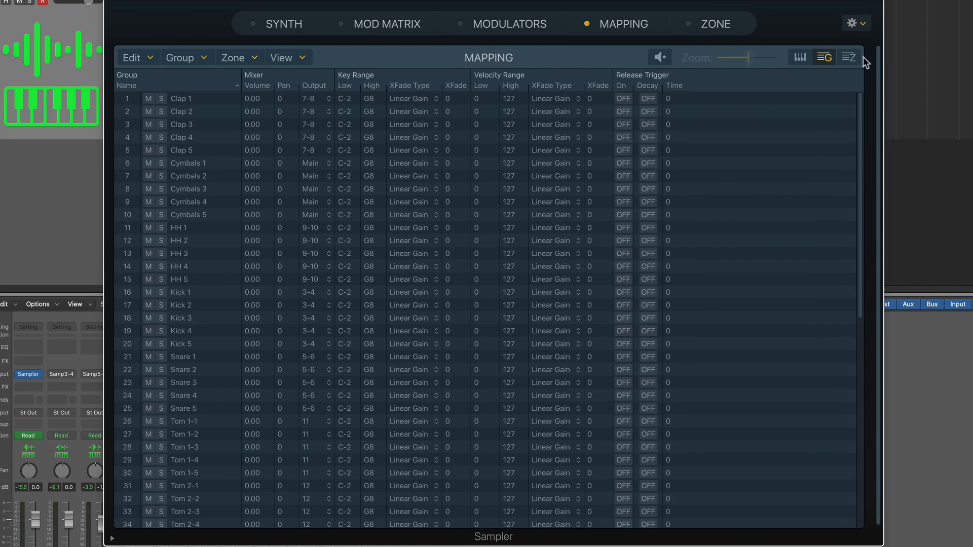
{"action": "left_click", "coordinate": [848, 57]}
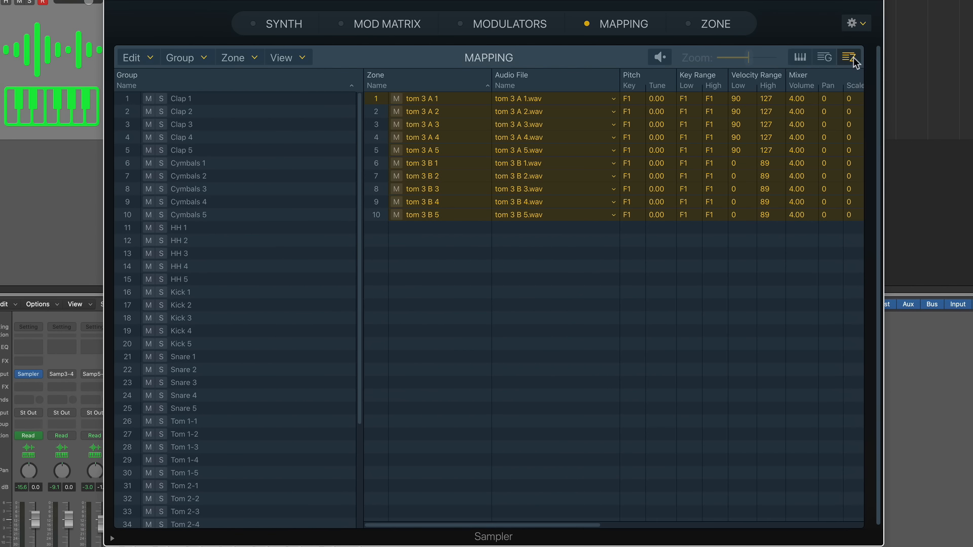
{"action": "left_click", "coordinate": [223, 164]}
{"action": "left_click", "coordinate": [433, 175]}
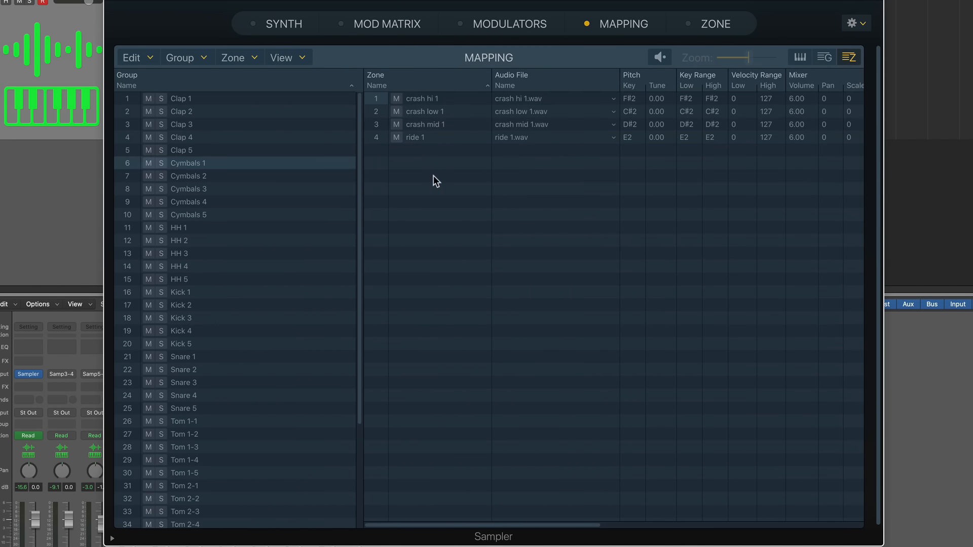
Set the pan of zone crash hi 1 to 25
{"action": "left_click", "coordinate": [834, 98]}
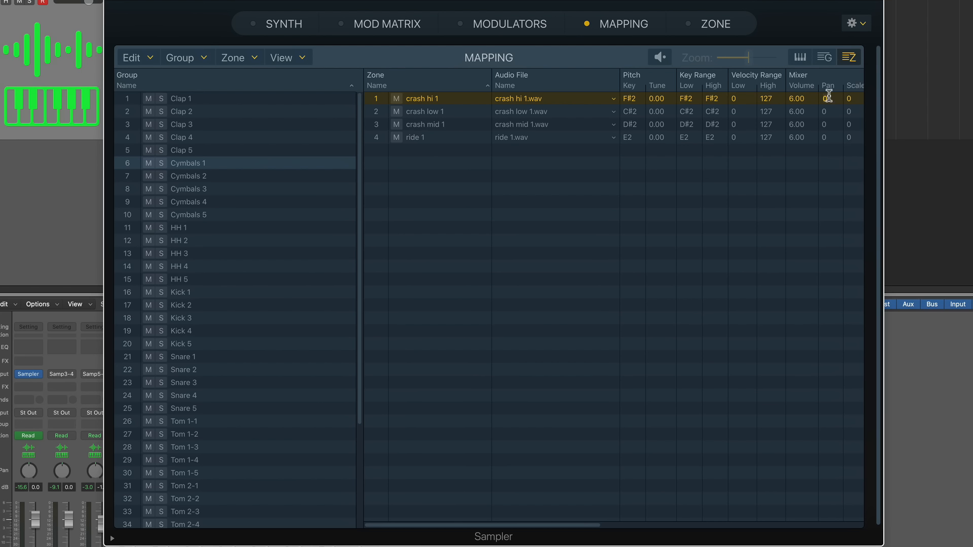
{"action": "double_click", "coordinate": [828, 98]}
{"action": "type", "text": "25"}
{"action": "left_click_drag", "start_coordinate": [832, 100], "coordinate": [810, 301]}
{"action": "left_click_drag", "start_coordinate": [814, 347], "coordinate": [808, 187]}
{"action": "double_click", "coordinate": [825, 98]}
{"action": "type", "text": "2"}
Set the pan of zones crash low 1 and ride 1 to 30
{"action": "left_click", "coordinate": [833, 111]}
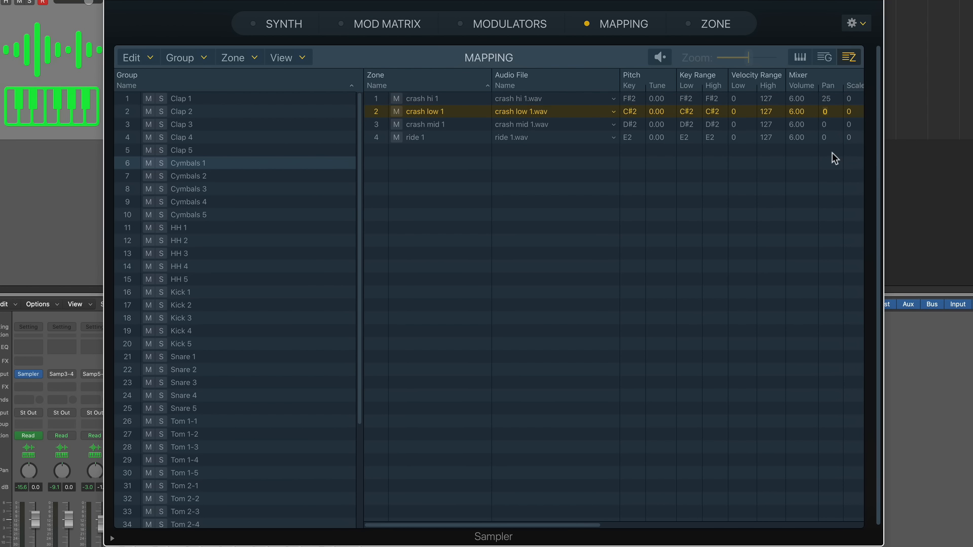
{"action": "type", "text": "30"}
{"action": "key", "text": "Return"}
{"action": "left_click", "coordinate": [828, 137]}
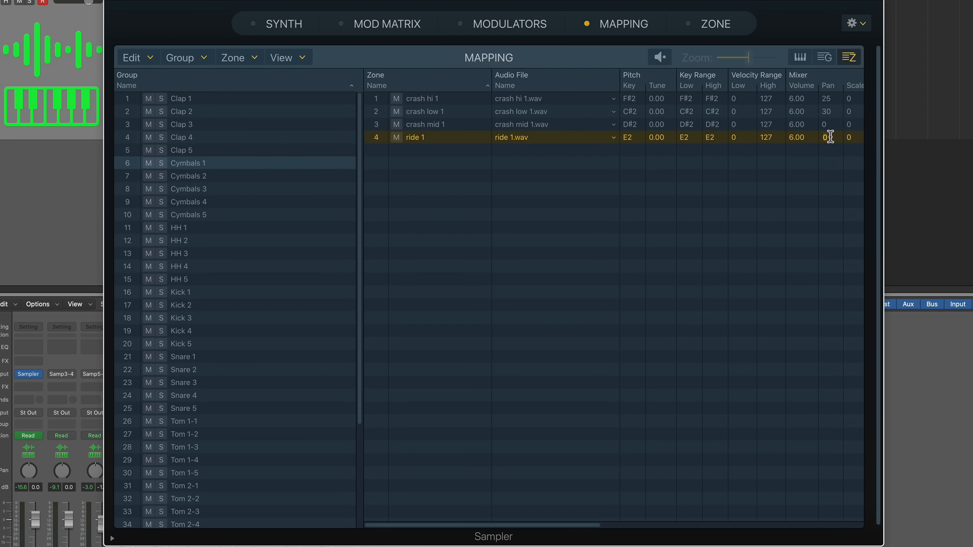
{"action": "type", "text": "30"}
{"action": "key", "text": "Return"}
Set the pan of zone crash mid 1 to -25 and of crash hi 1 to 15
{"action": "left_click", "coordinate": [835, 125]}
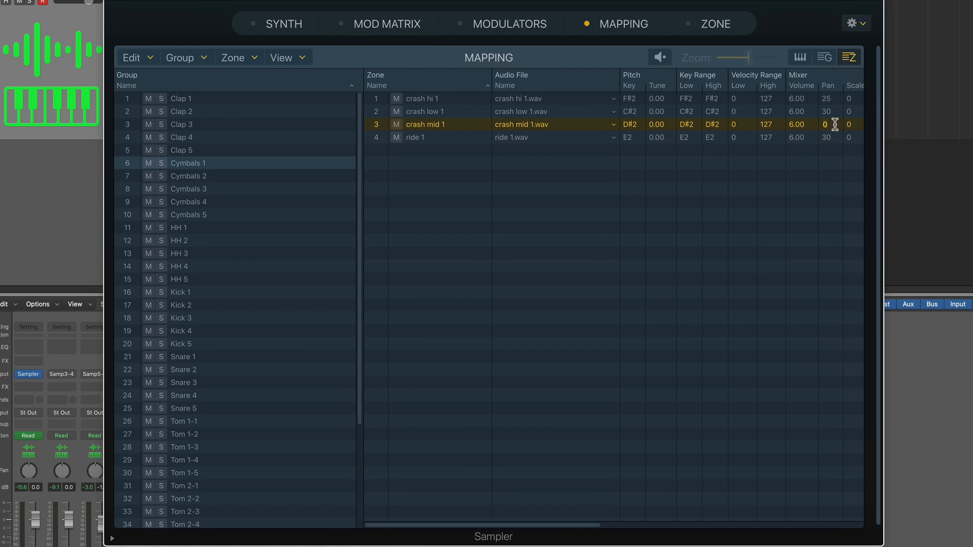
{"action": "left_click", "coordinate": [834, 124]}
{"action": "key", "text": "BackSpace"}
{"action": "key", "text": "Return"}
{"action": "left_click", "coordinate": [827, 98]}
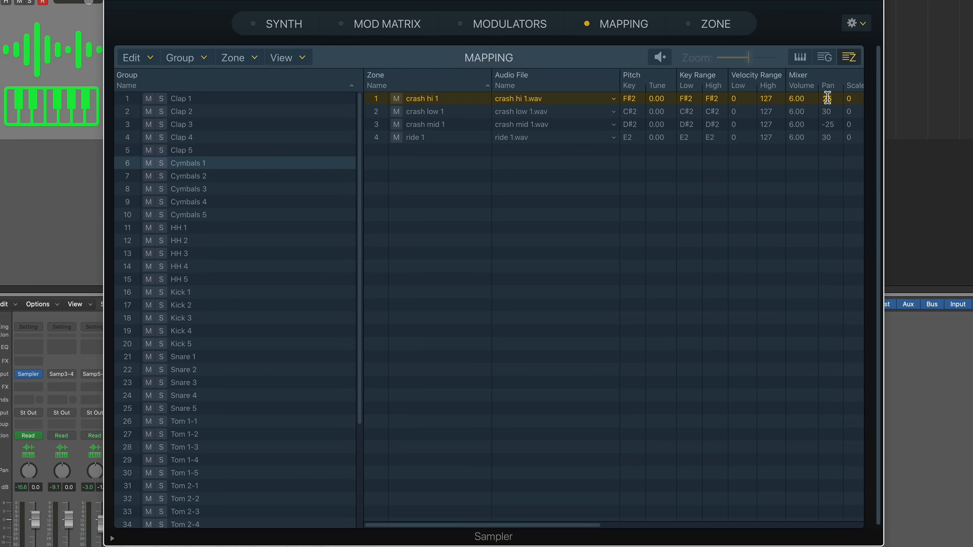
{"action": "type", "text": "15"}
{"action": "key", "text": "Return"}
List the zones of groups Cymbals 1 to 5 together and set the pan of zones crash hi 1 to 5 to 15
{"action": "left_click", "coordinate": [306, 213], "text": "shift"}
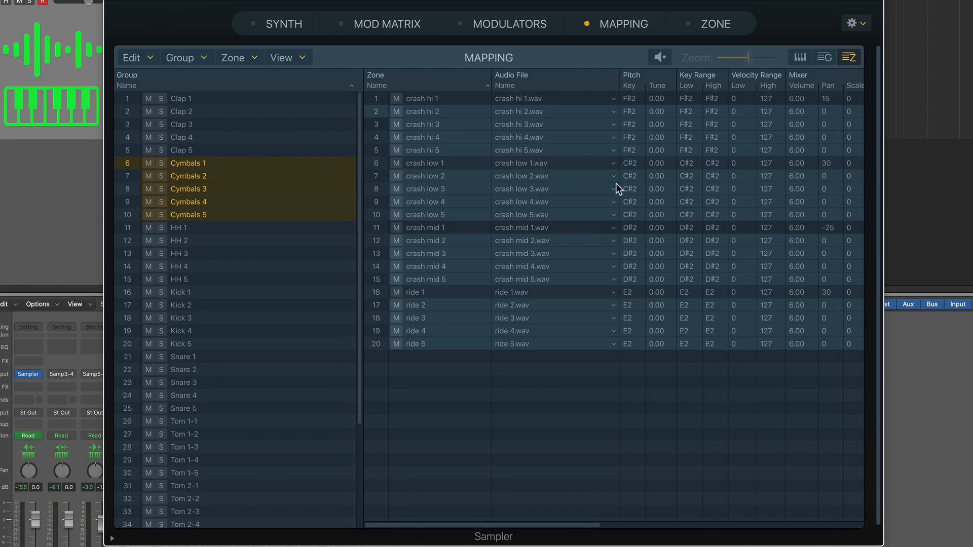
{"action": "left_click", "coordinate": [686, 421]}
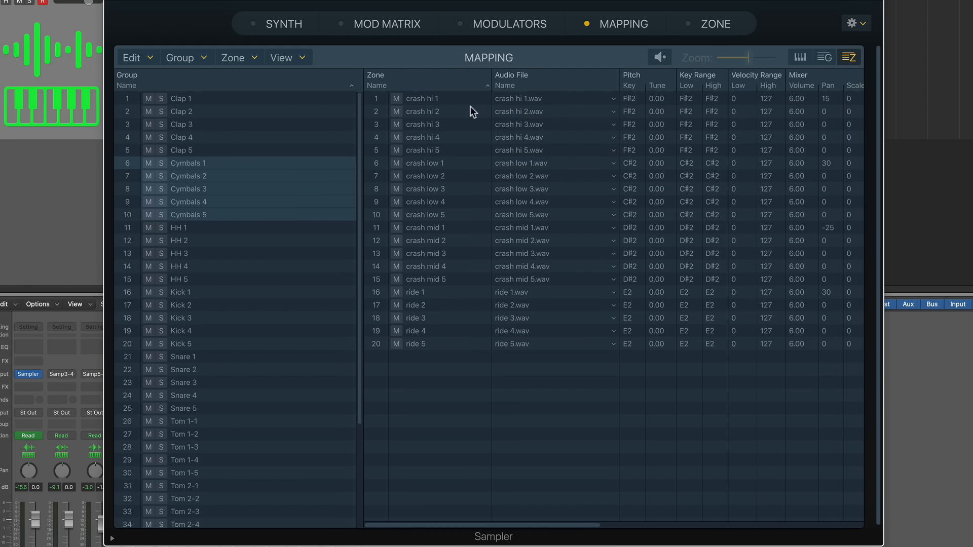
{"action": "left_click", "coordinate": [450, 96]}
{"action": "left_click", "coordinate": [443, 145], "text": "shift"}
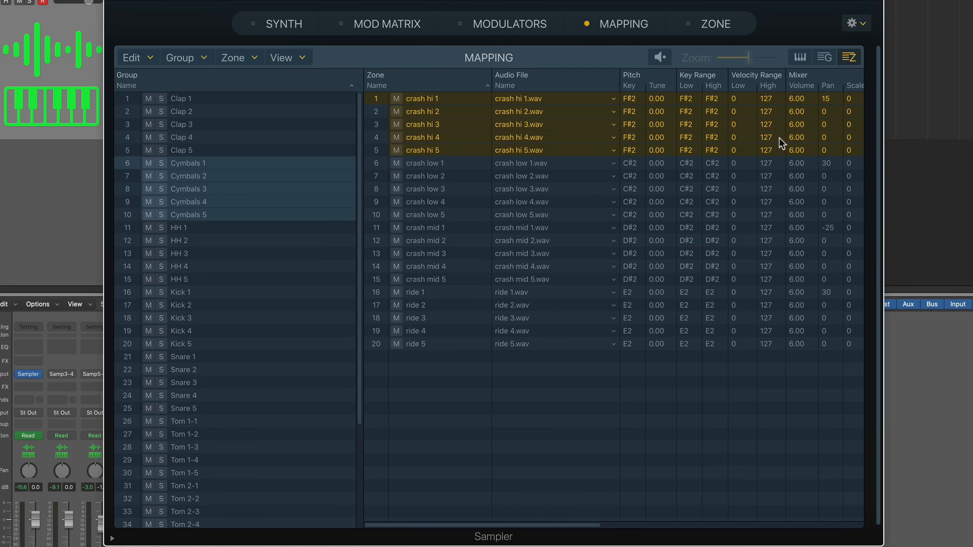
{"action": "left_click", "coordinate": [826, 100], "text": "alt+shift"}
Set the pan of zones crash low 1 to 5 to 30
{"action": "left_click", "coordinate": [475, 164]}
{"action": "left_click", "coordinate": [463, 215], "text": "shift"}
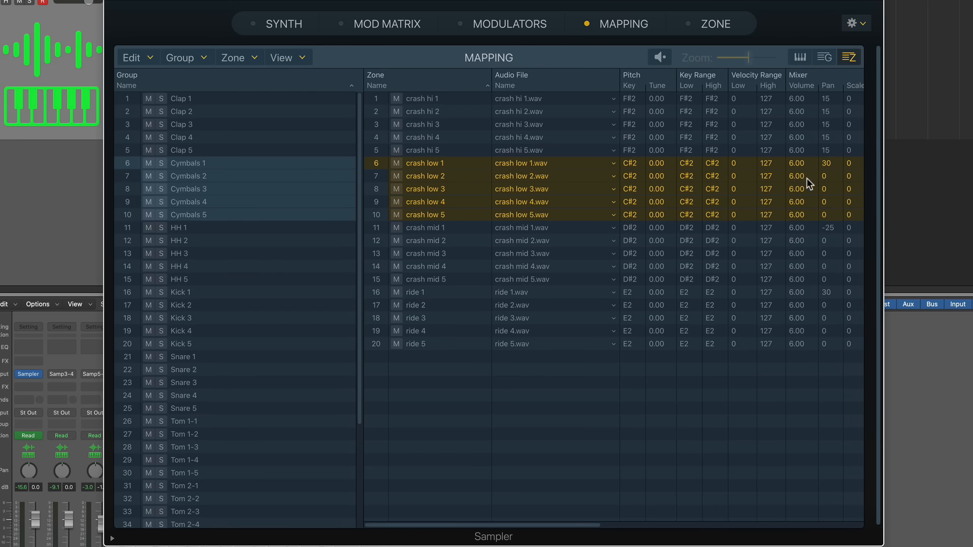
{"action": "left_click", "coordinate": [826, 165], "text": "alt+shift"}
Set the pan of zones crash mid 1 to 5 to -25
{"action": "left_click", "coordinate": [462, 229]}
{"action": "left_click", "coordinate": [463, 279], "text": "shift"}
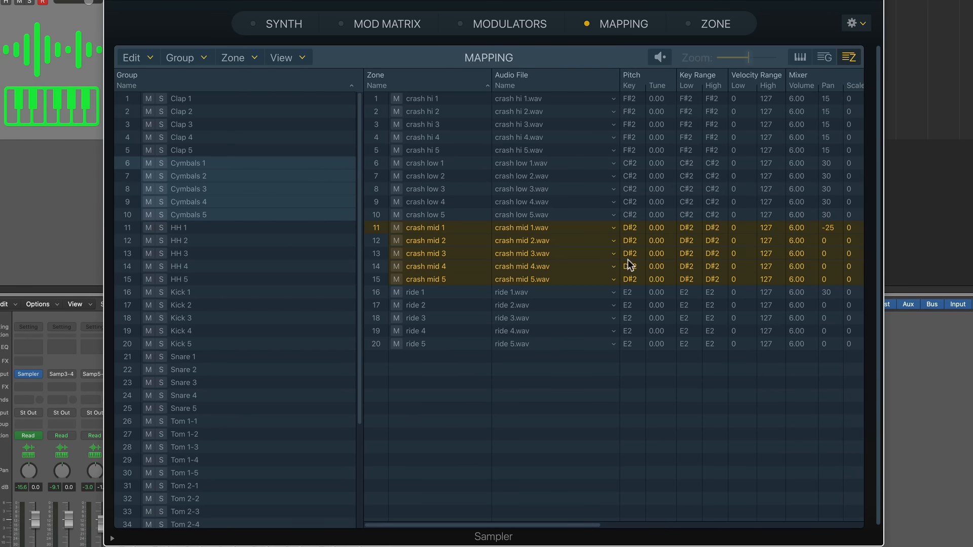
{"action": "double_click", "coordinate": [827, 242]}
{"action": "type", "text": "-25"}
{"action": "key", "text": "Return"}
Set the pan of zones ride 1 to 5 to 30
{"action": "left_click", "coordinate": [438, 293]}
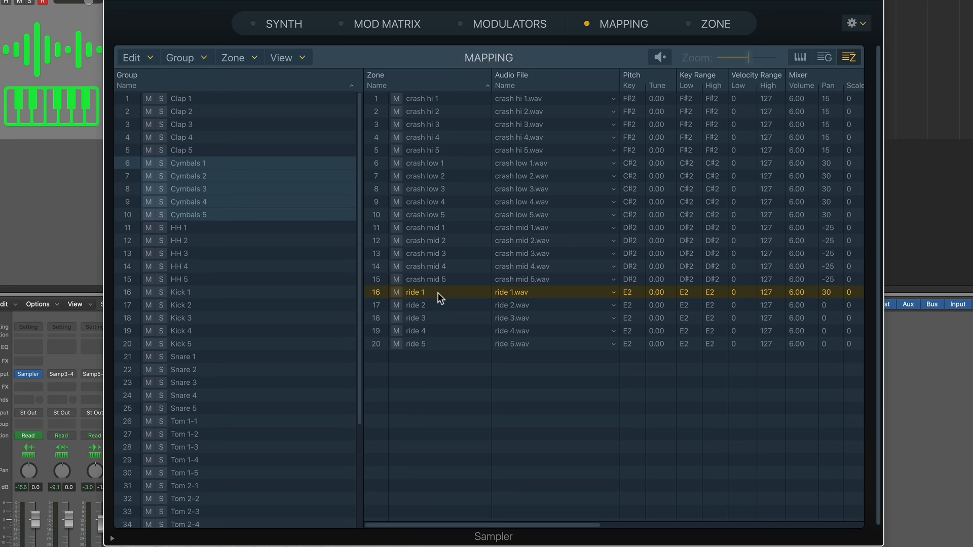
{"action": "left_click", "coordinate": [442, 339], "text": "shift"}
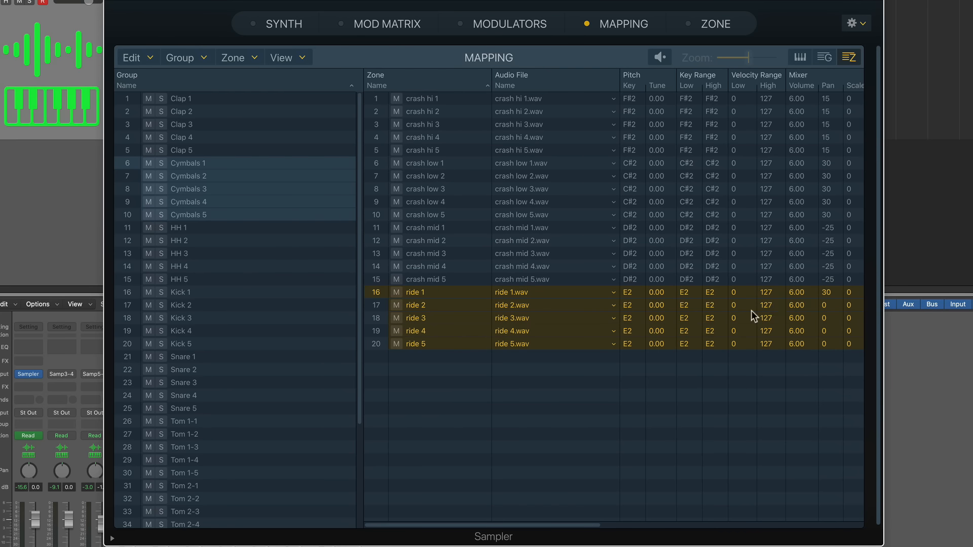
{"action": "double_click", "coordinate": [827, 306]}
{"action": "type", "text": "90"}
{"action": "left_click", "coordinate": [645, 408]}
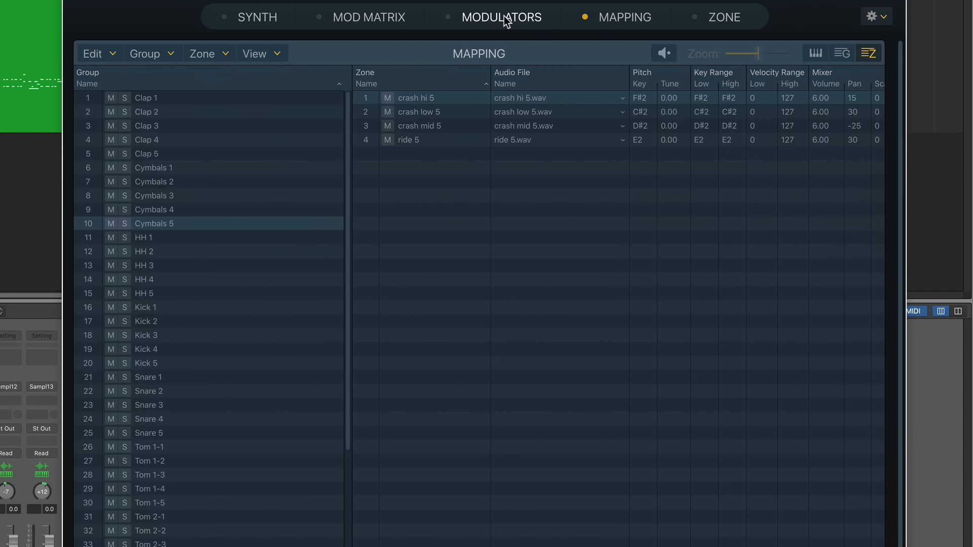
Show Sampler's modulators and lower the velocity sensitivity of ENV 1 AMP to 0 dB
{"action": "left_click", "coordinate": [504, 19]}
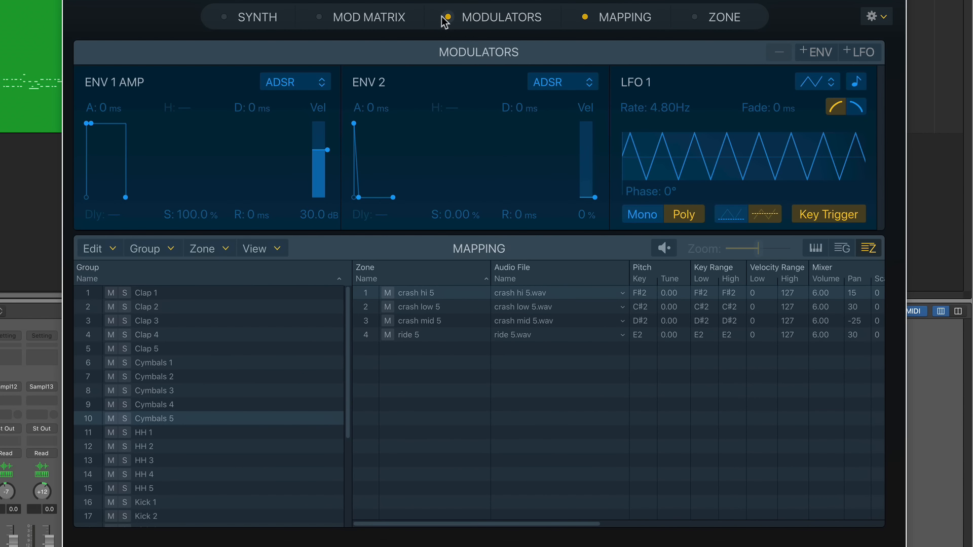
{"action": "mouse_move", "coordinate": [327, 150]}
{"action": "left_mouse_down"}
{"action": "mouse_move", "coordinate": [327, 174]}
{"action": "mouse_move", "coordinate": [327, 153]}
{"action": "left_mouse_up"}
{"action": "left_click_drag", "start_coordinate": [327, 153], "coordinate": [342, 227]}
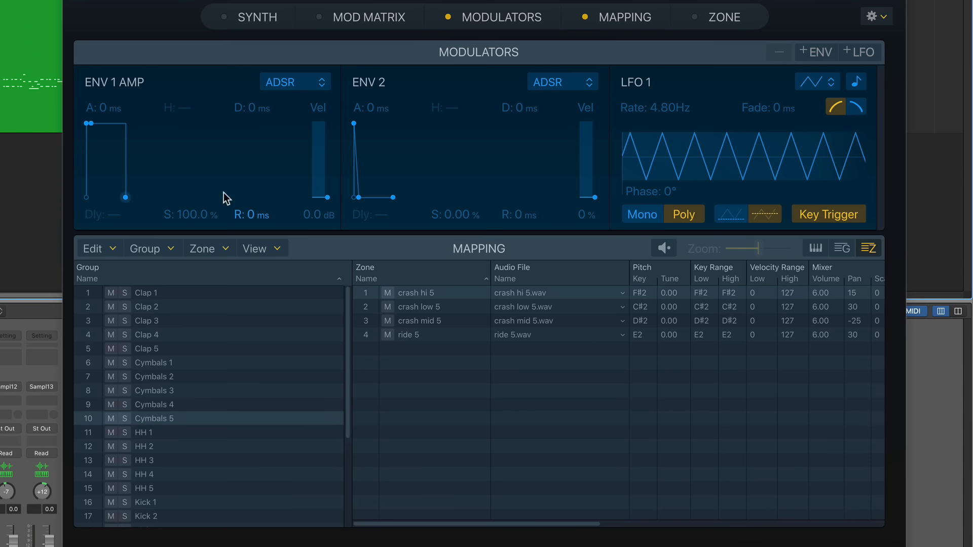
Compare the ENV 1 AMP velocity sensitivity at 36 dB and 0 dB, finishing by raising it again
{"action": "left_click_drag", "start_coordinate": [330, 202], "coordinate": [332, 143]}
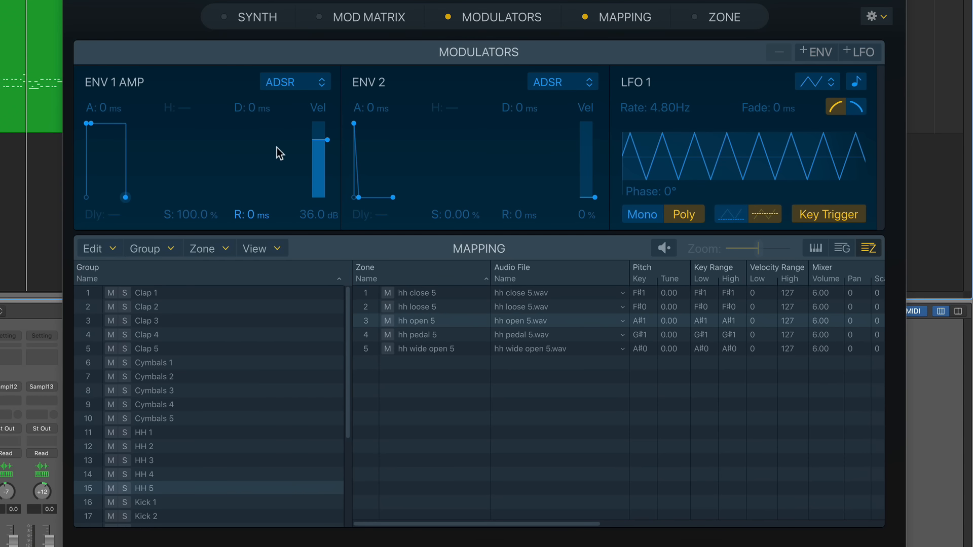
{"action": "left_click_drag", "start_coordinate": [326, 148], "coordinate": [282, 185]}
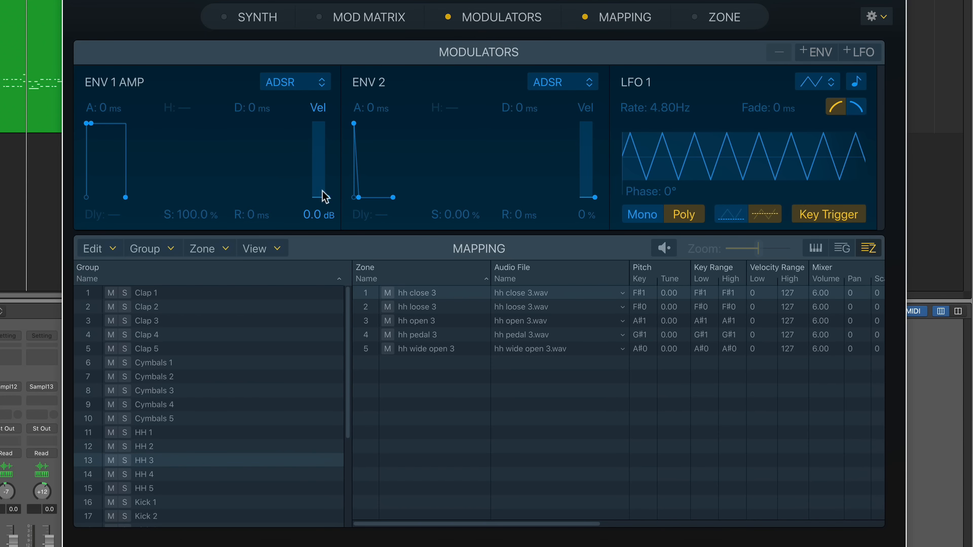
{"action": "left_click_drag", "start_coordinate": [321, 196], "coordinate": [325, 147]}
Show the waveform and playback settings of zone hh close 3 in place of the modulators
{"action": "left_click", "coordinate": [695, 18]}
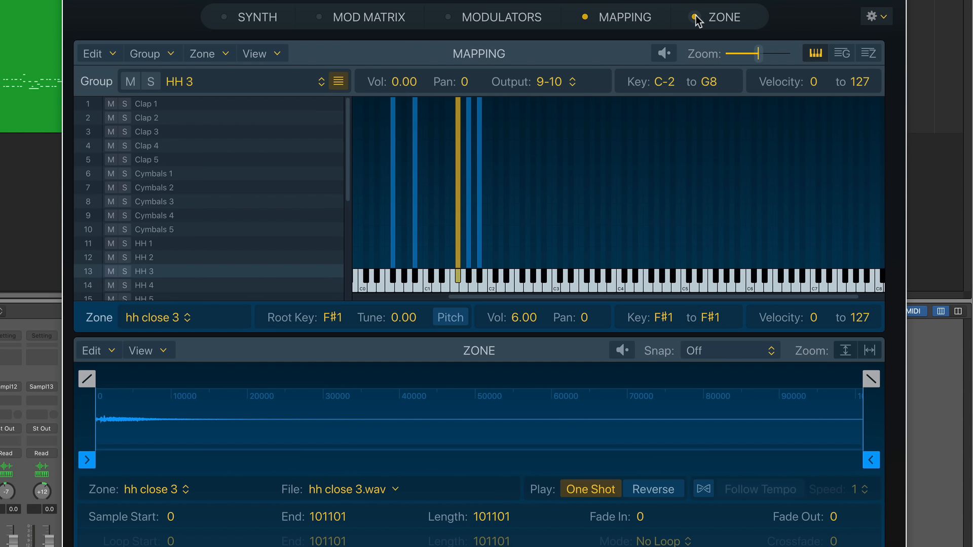